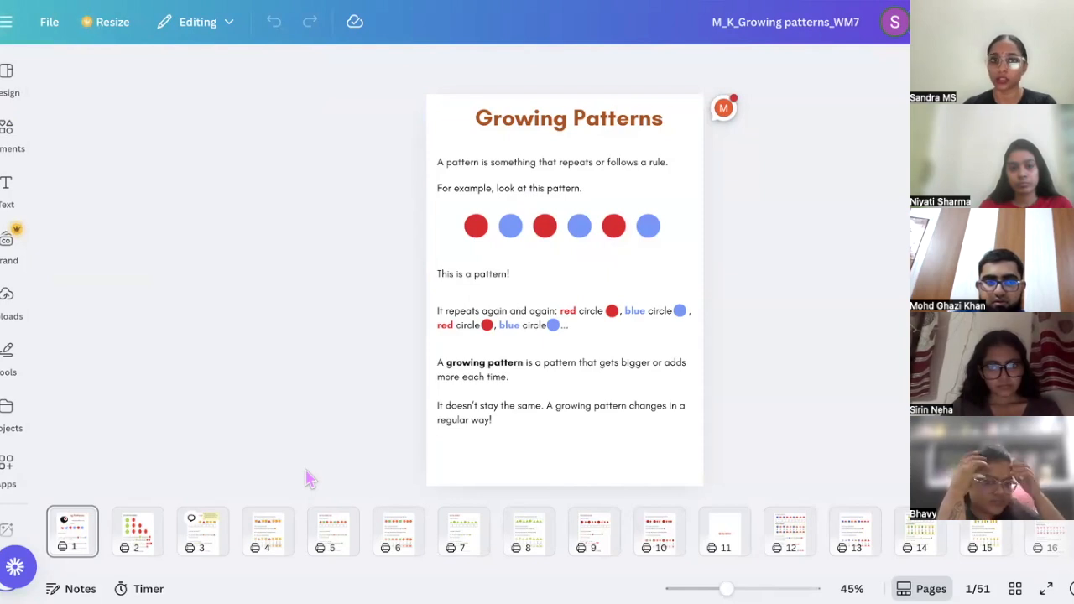
Go to the home page and create a blank A4 portrait resume design, hiding the template suggestions.
{"action": "left_click", "coordinate": [6, 25]}
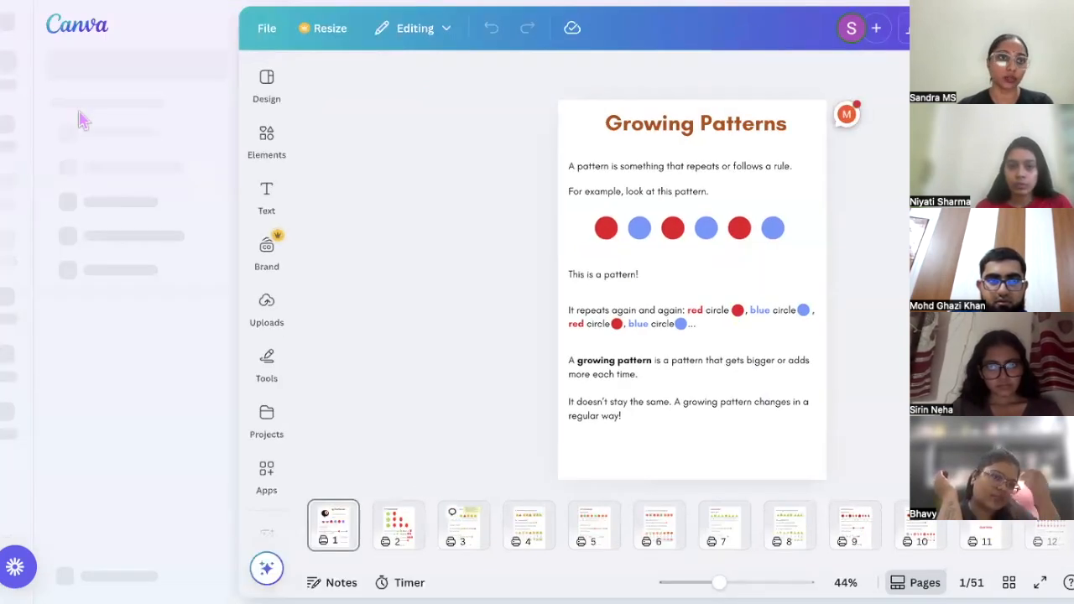
{"action": "left_click", "coordinate": [6, 25]}
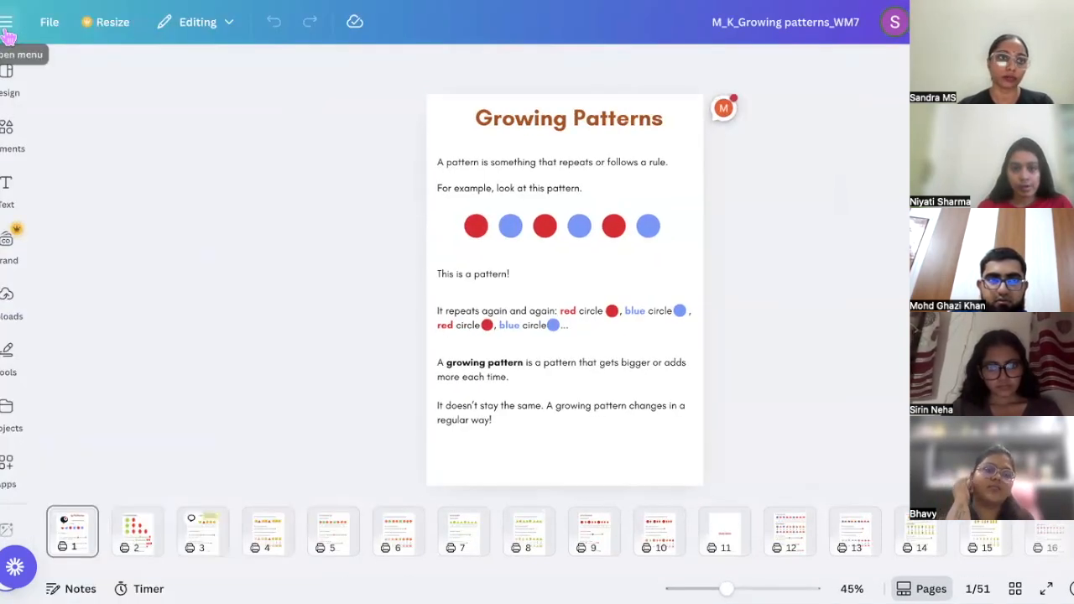
{"action": "left_click", "coordinate": [6, 25]}
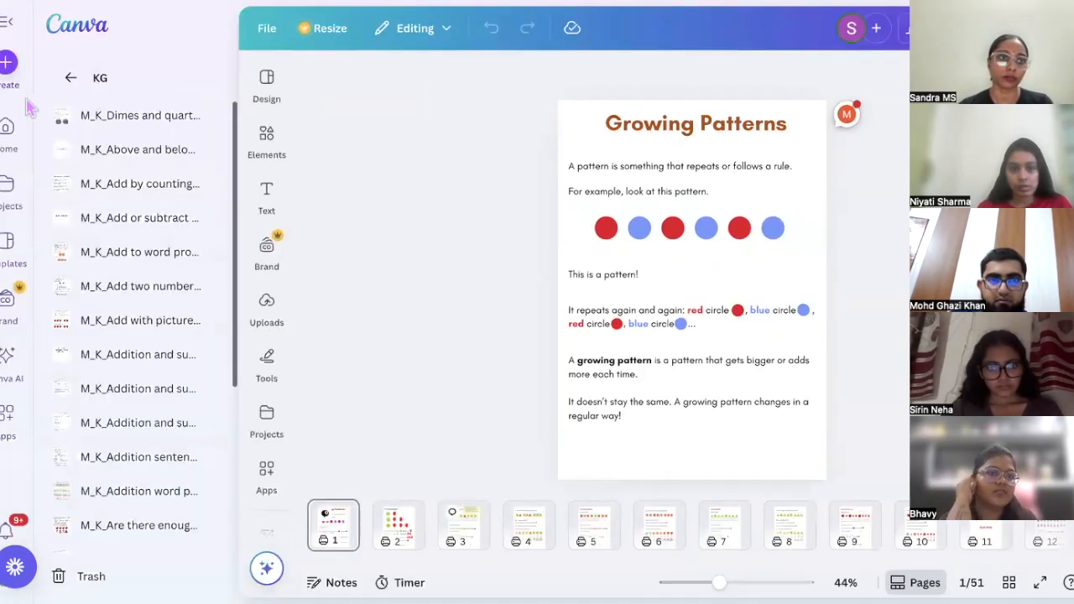
{"action": "left_click", "coordinate": [5, 138]}
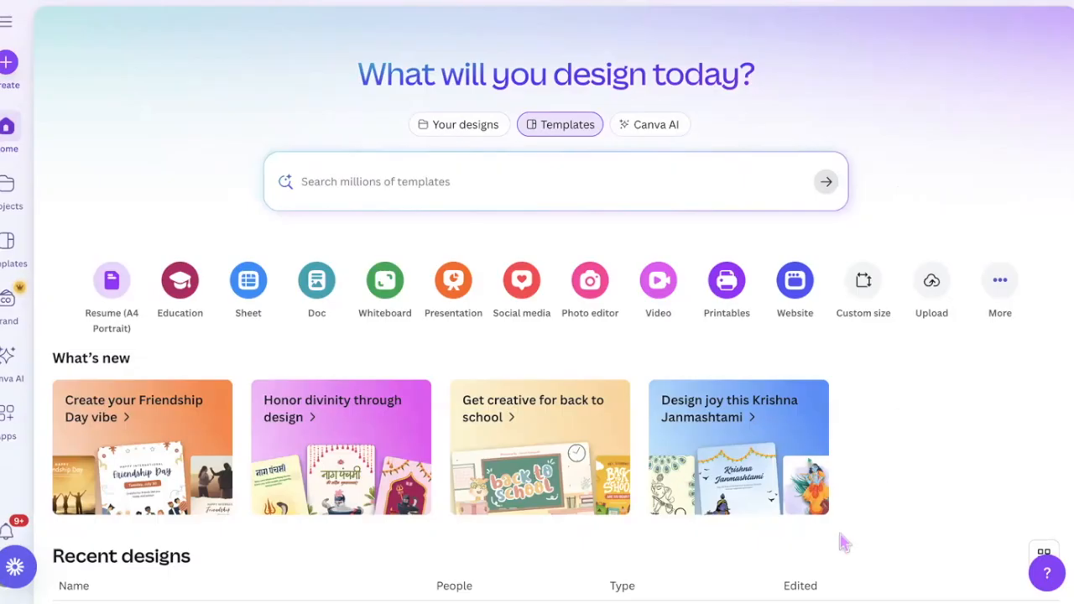
{"action": "left_click", "coordinate": [117, 288]}
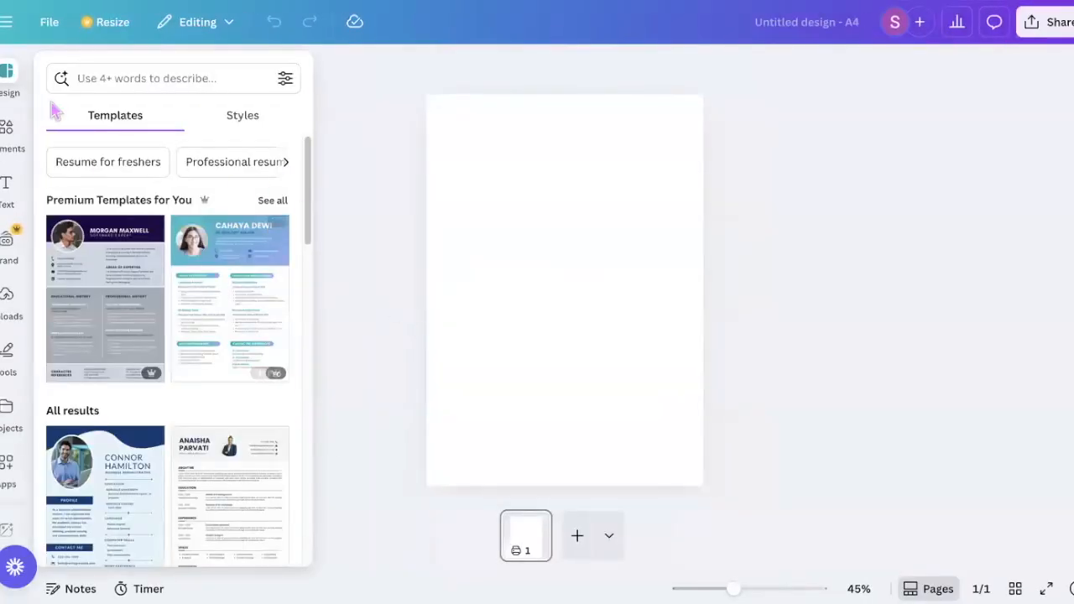
{"action": "left_click", "coordinate": [335, 114]}
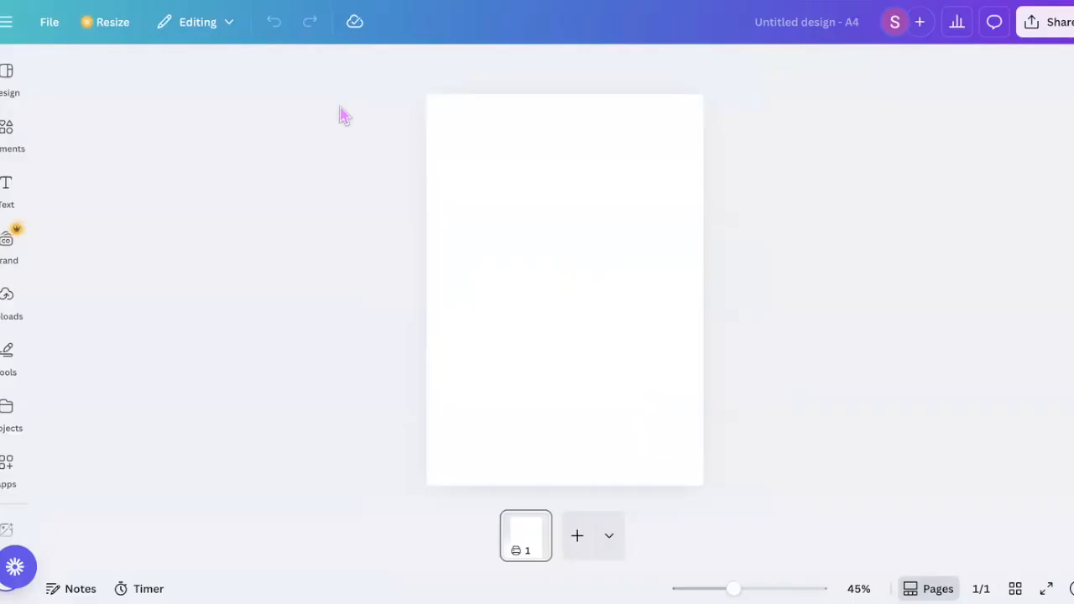
{"action": "left_click", "coordinate": [502, 202]}
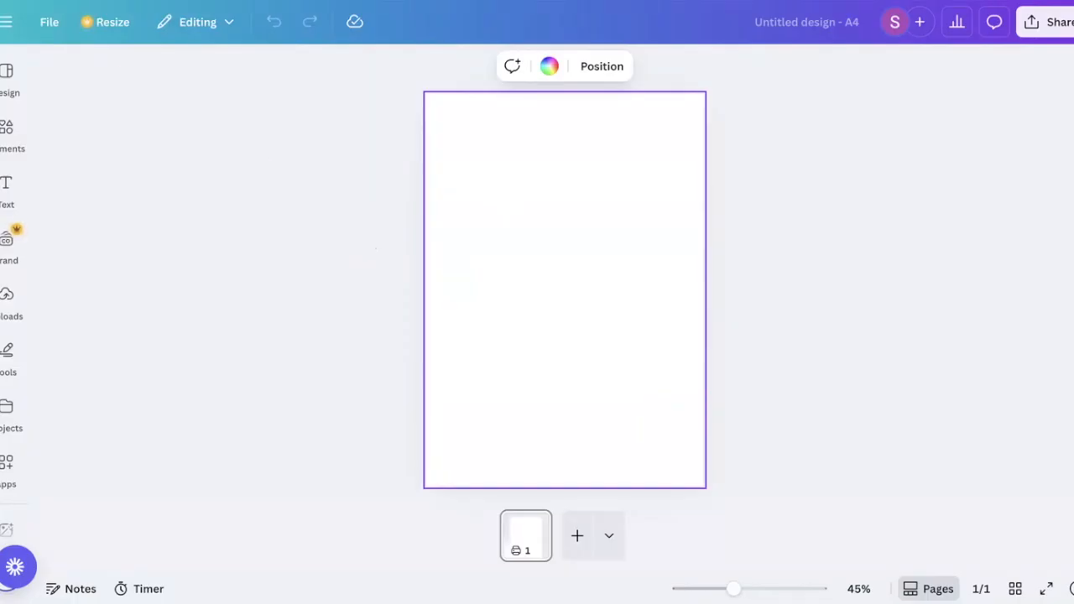
Copy everything on page 1 of M_K_Growing patterns_WM7 into the blank page of the untitled A4 design.
{"action": "left_click", "coordinate": [7, 23]}
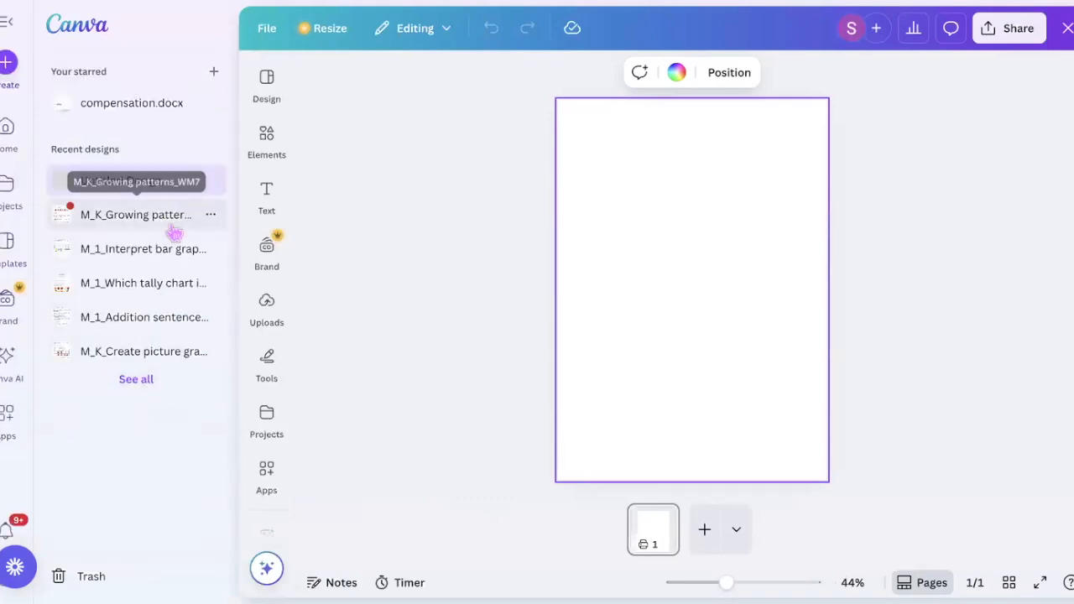
{"action": "left_click", "coordinate": [174, 232]}
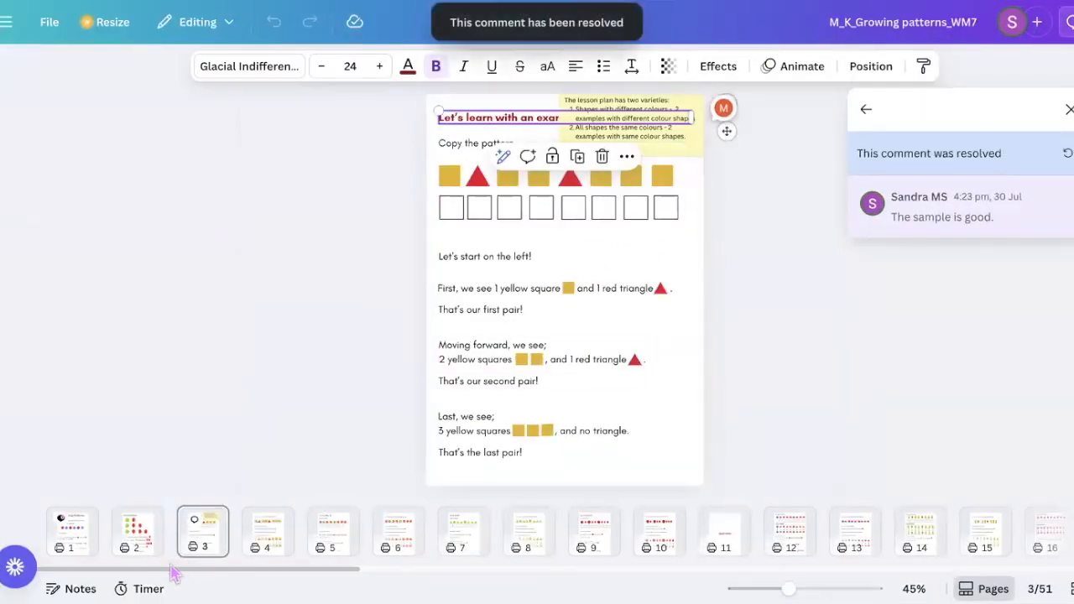
{"action": "left_click", "coordinate": [83, 534]}
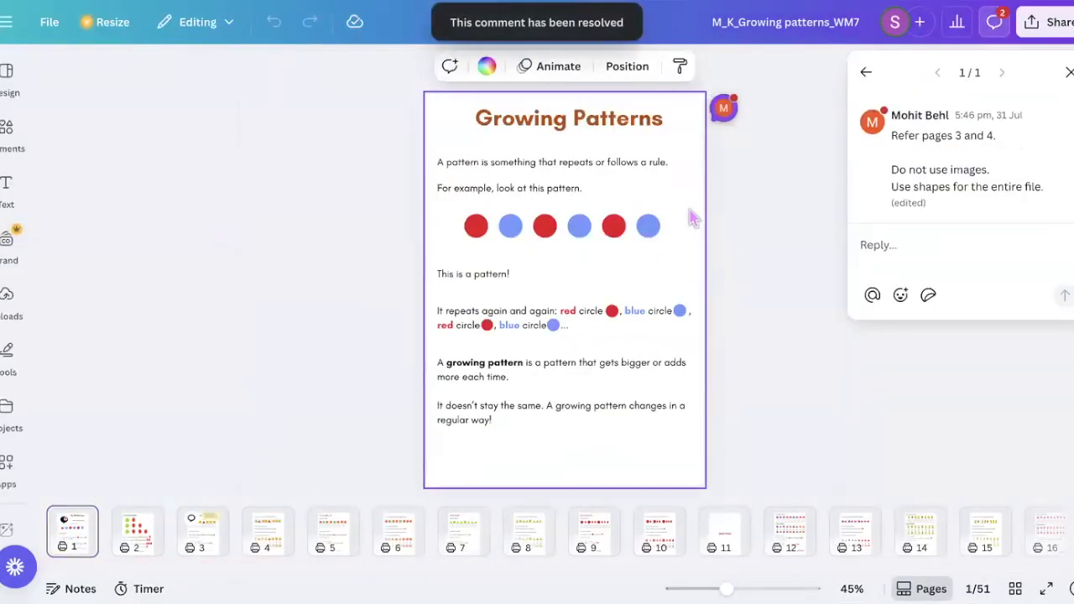
{"action": "key", "text": "ctrl+a"}
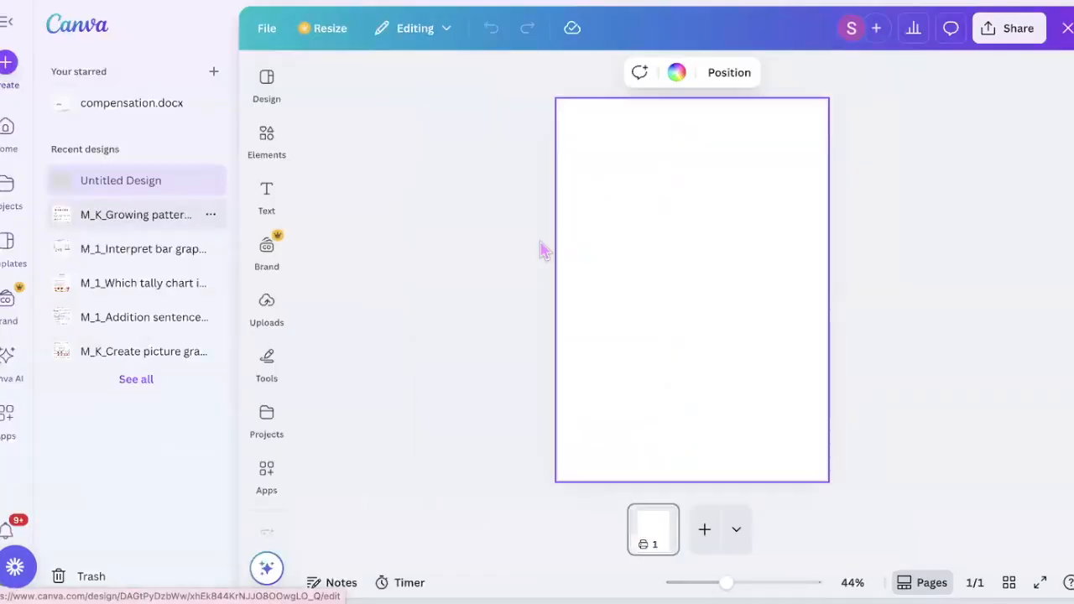
{"action": "key", "text": "ctrl+v"}
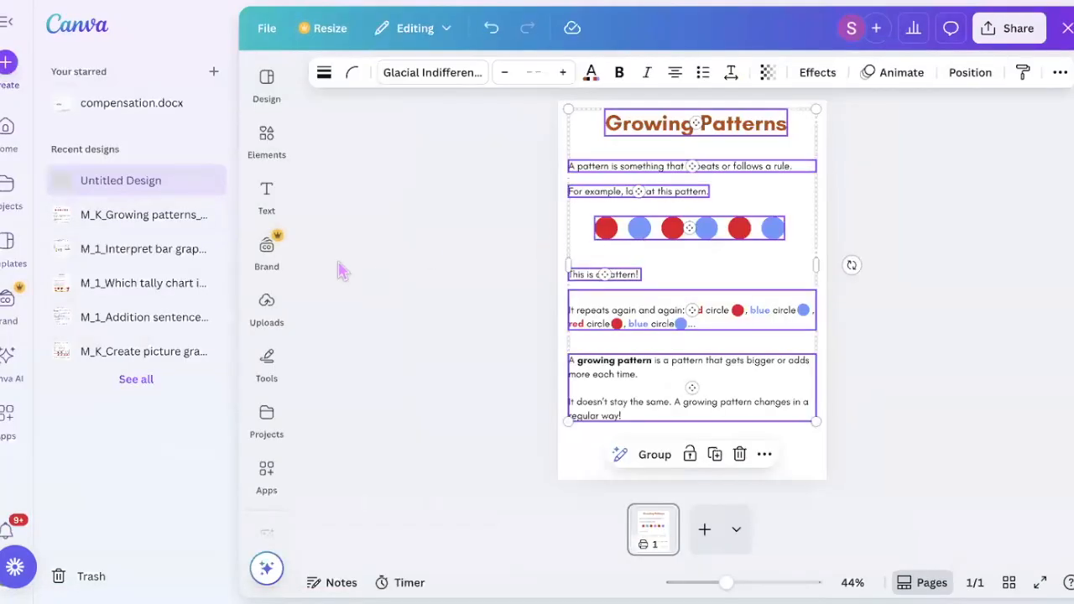
{"action": "left_click", "coordinate": [7, 27]}
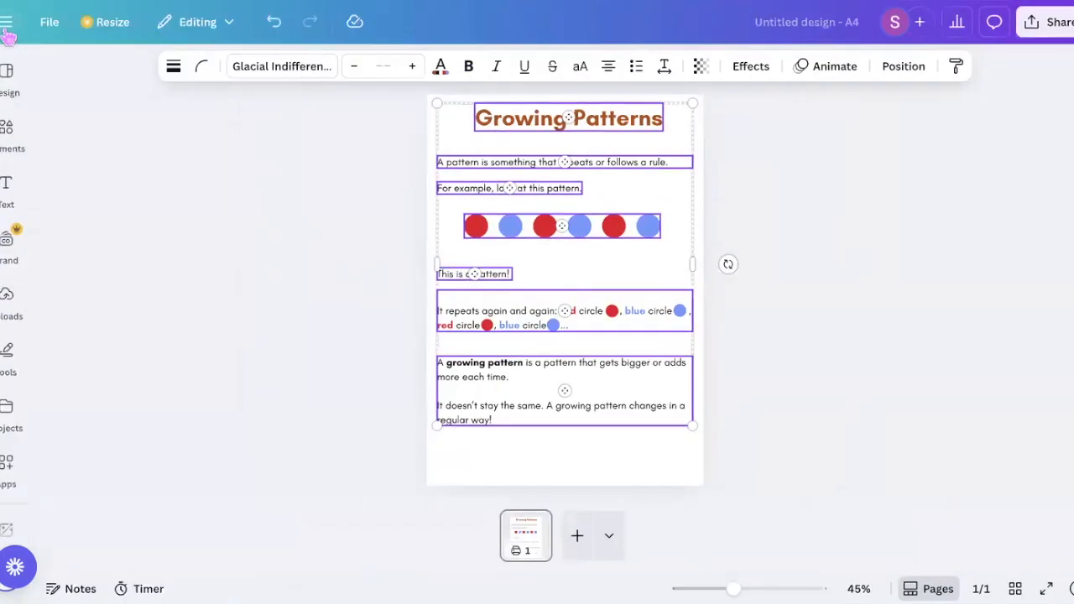
{"action": "left_click", "coordinate": [283, 246]}
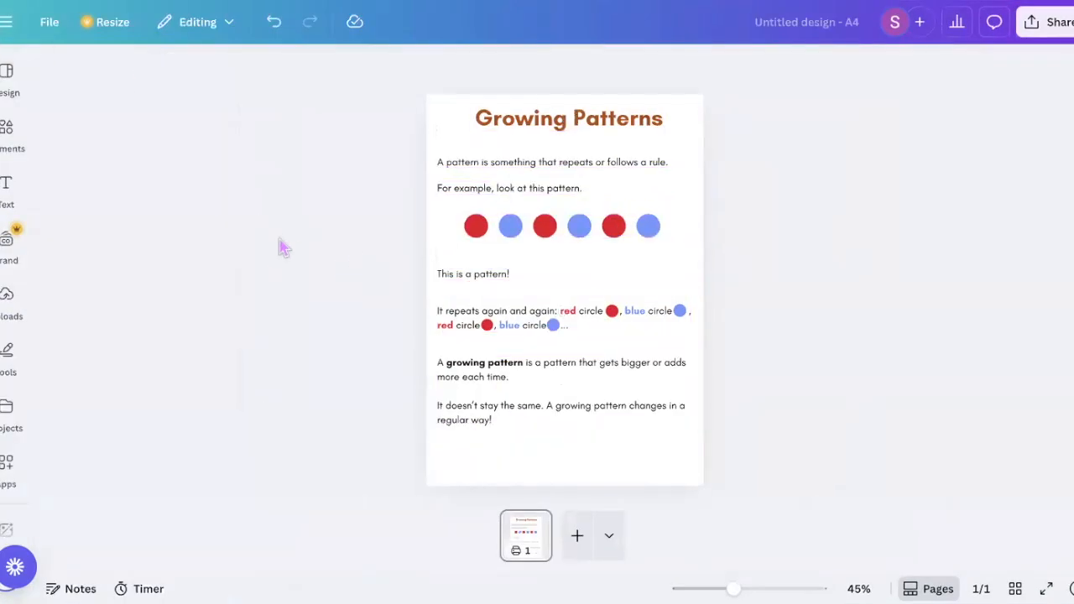
Examine the font choices and font size options for the sentence "A pattern is something that repeats or follows a rule.".
{"action": "left_click", "coordinate": [562, 167]}
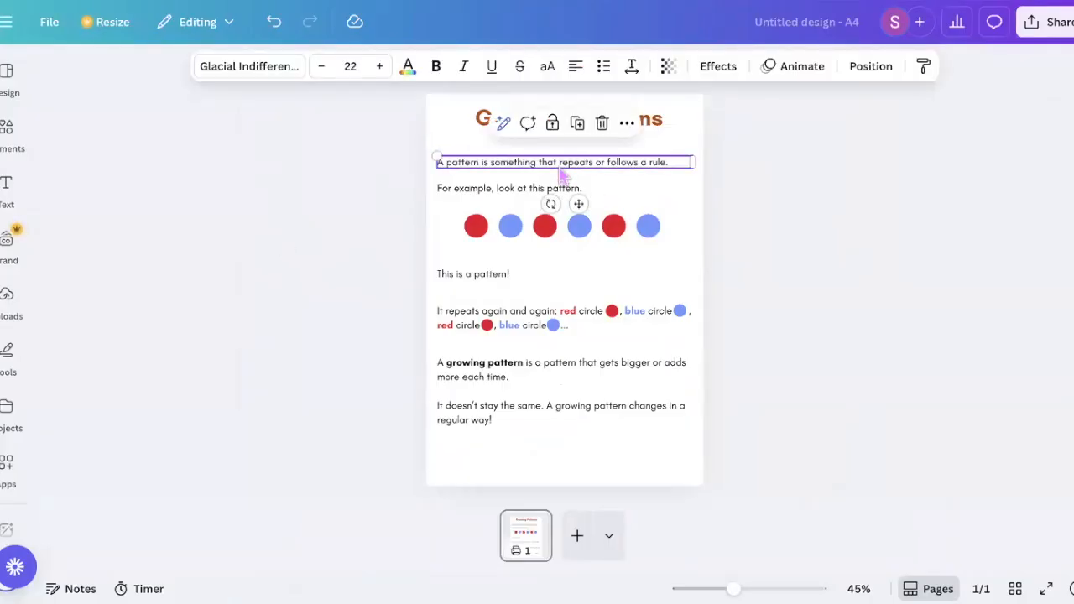
{"action": "left_click", "coordinate": [250, 69]}
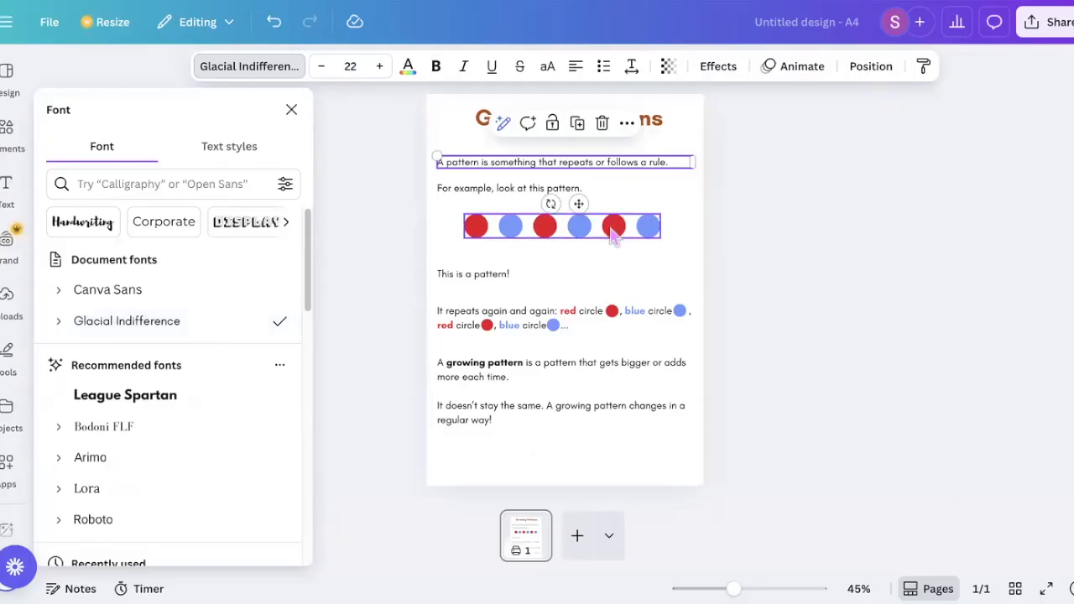
{"action": "left_click", "coordinate": [686, 267]}
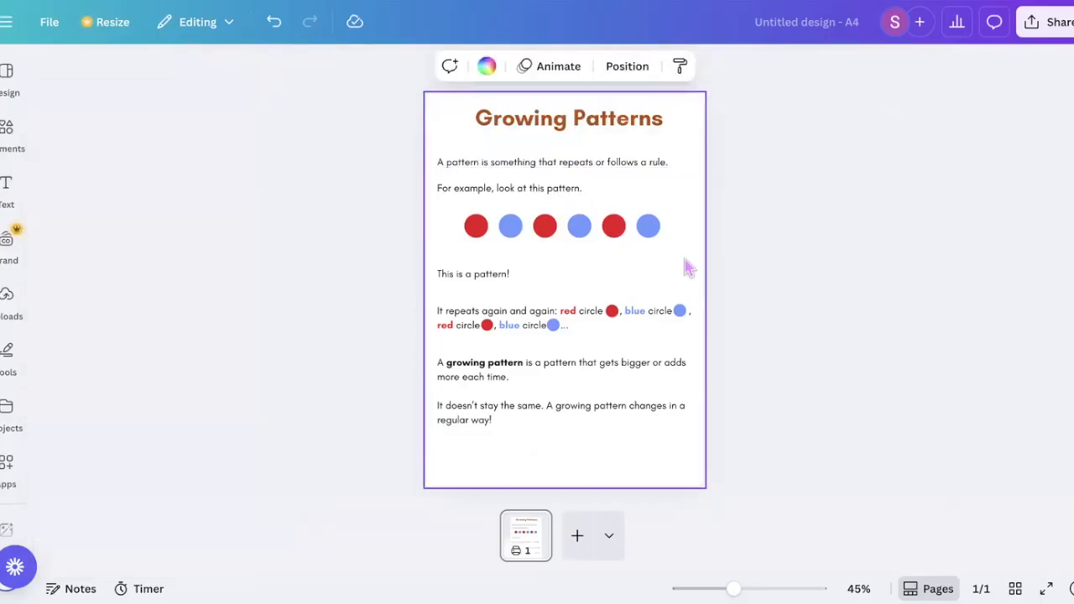
{"action": "left_click", "coordinate": [554, 168]}
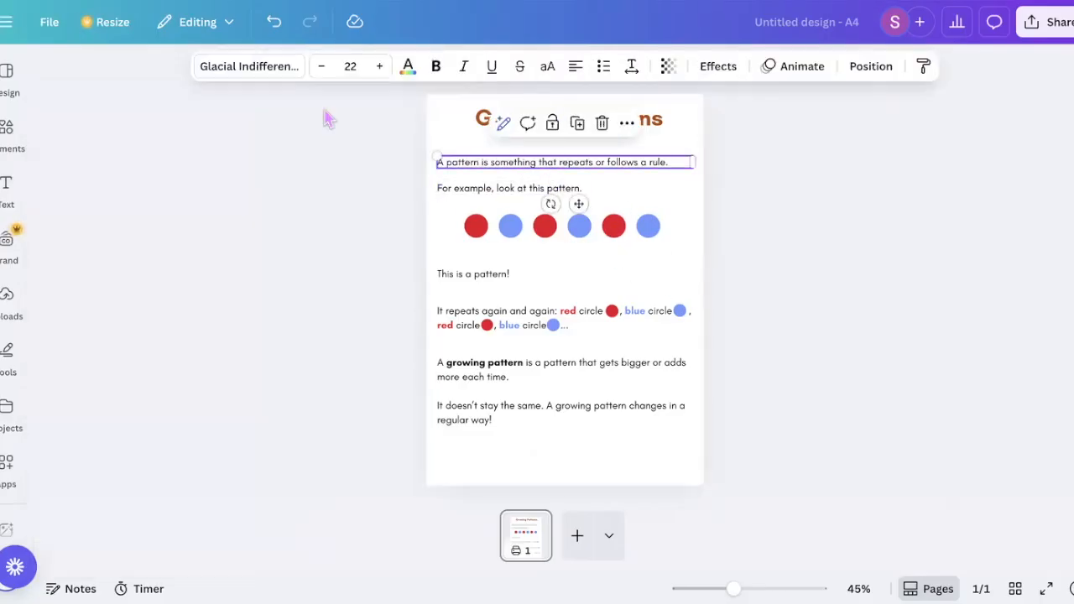
{"action": "left_click", "coordinate": [277, 69]}
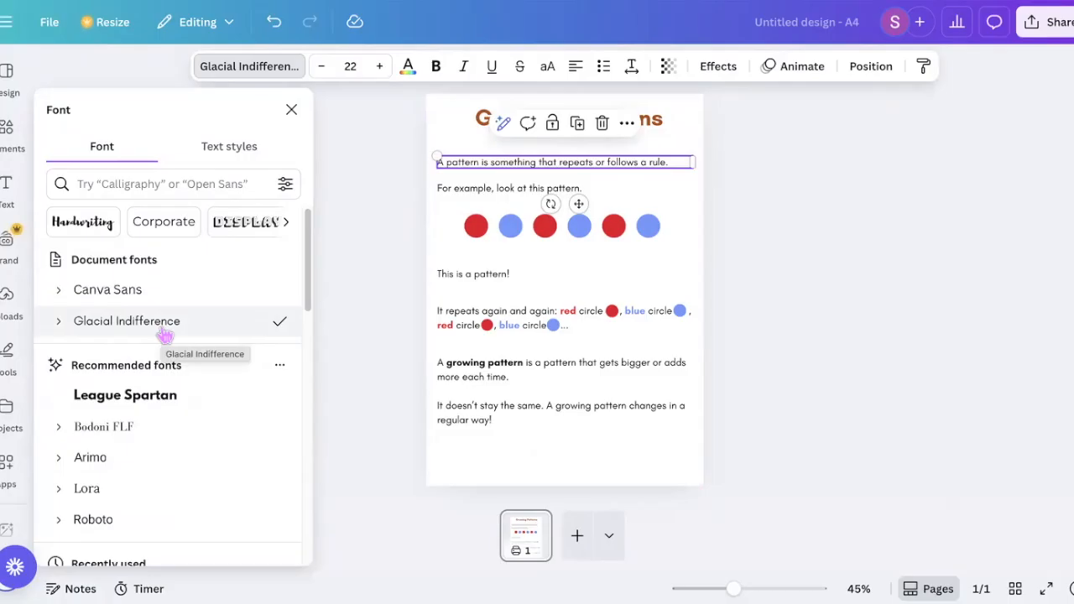
{"action": "left_click", "coordinate": [353, 66]}
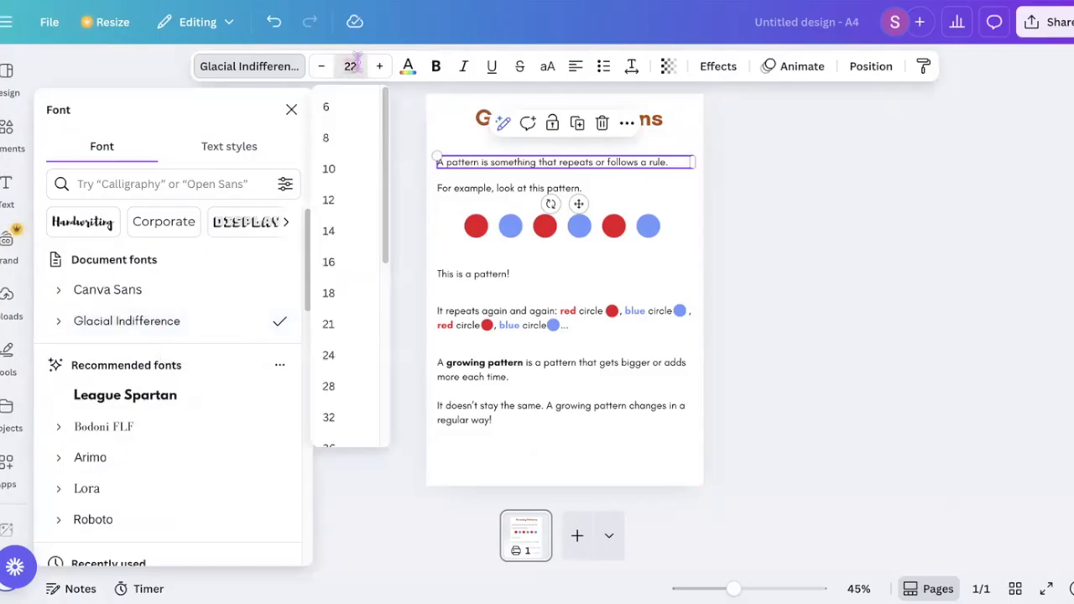
{"action": "left_click", "coordinate": [256, 67]}
{"action": "left_click", "coordinate": [251, 67]}
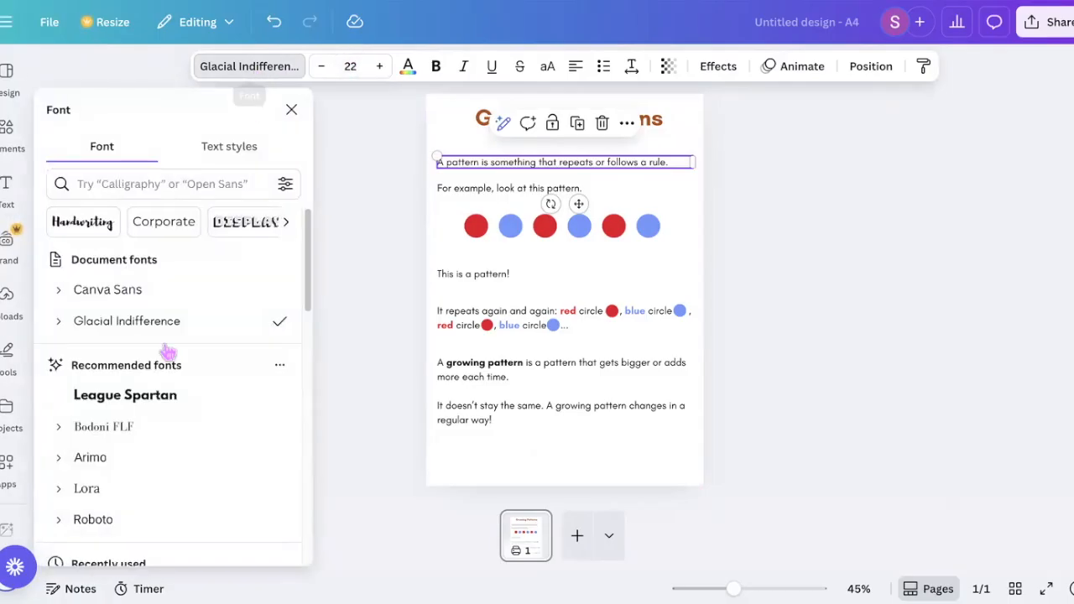
{"action": "scroll", "coordinate": [168, 391], "scroll_direction": "down", "scroll_amount": 6}
{"action": "scroll", "coordinate": [167, 395], "scroll_direction": "down", "scroll_amount": 10}
{"action": "scroll", "coordinate": [167, 394], "scroll_direction": "up", "scroll_amount": 10}
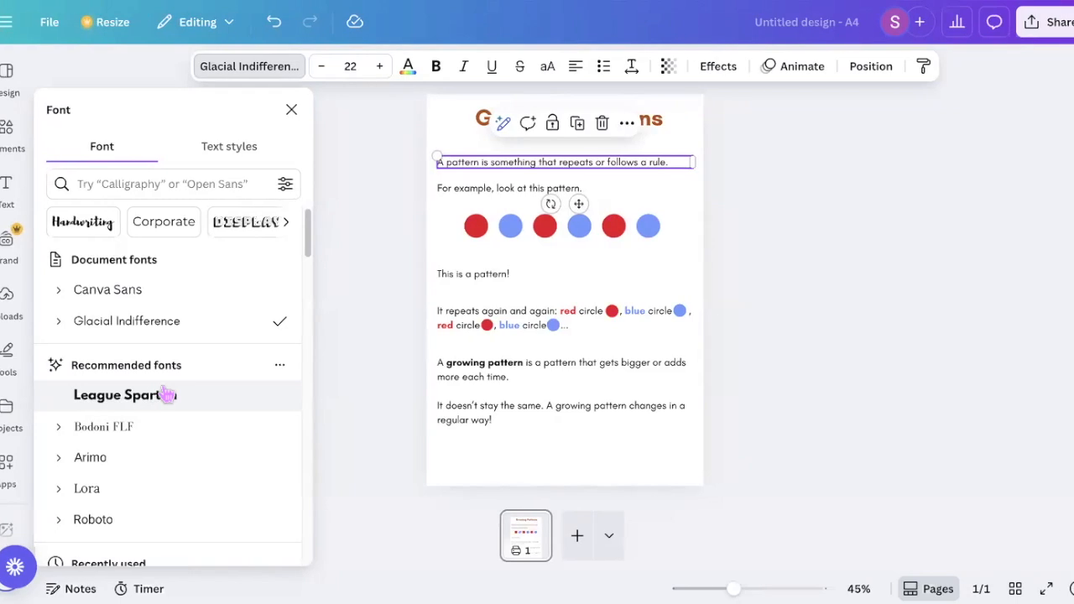
{"action": "left_click", "coordinate": [528, 266]}
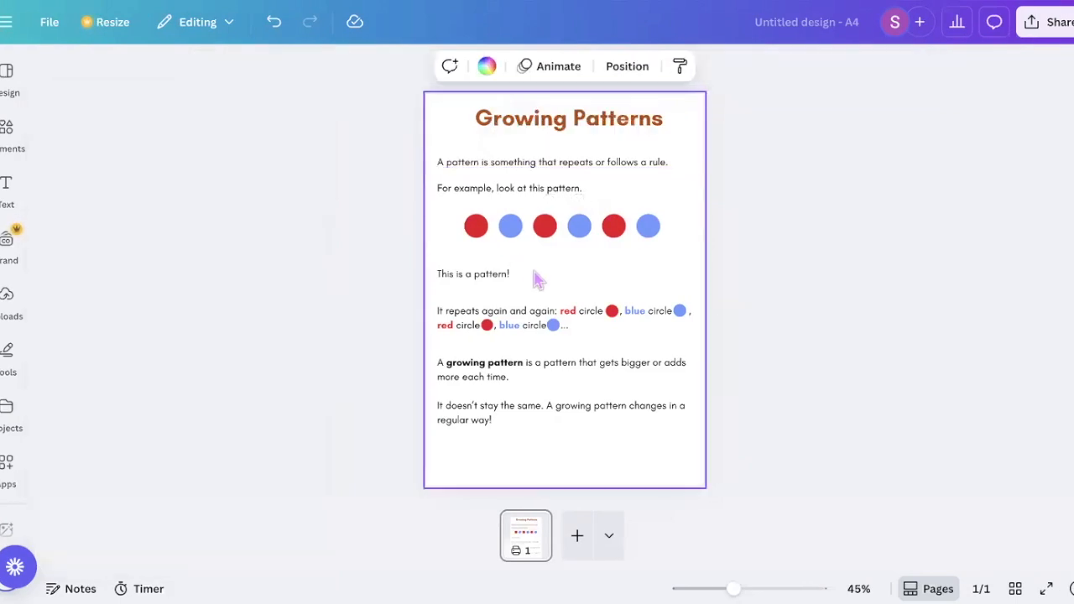
Try font size 28 on the sentence "A pattern is something that repeats or follows a rule." and set it back to 22.
{"action": "left_click", "coordinate": [509, 167]}
{"action": "left_click", "coordinate": [270, 67]}
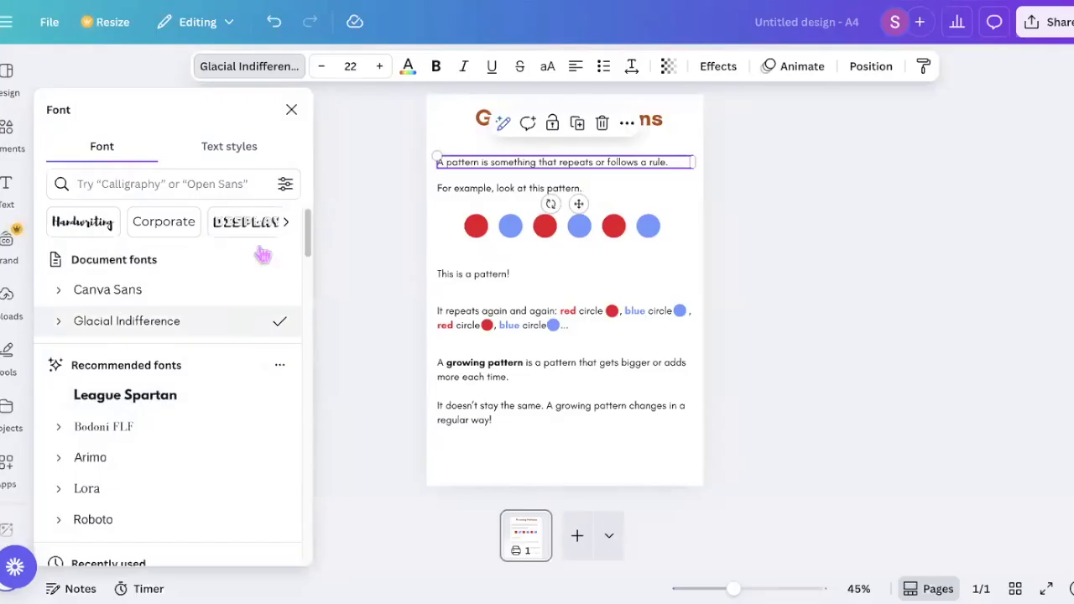
{"action": "left_click", "coordinate": [356, 69]}
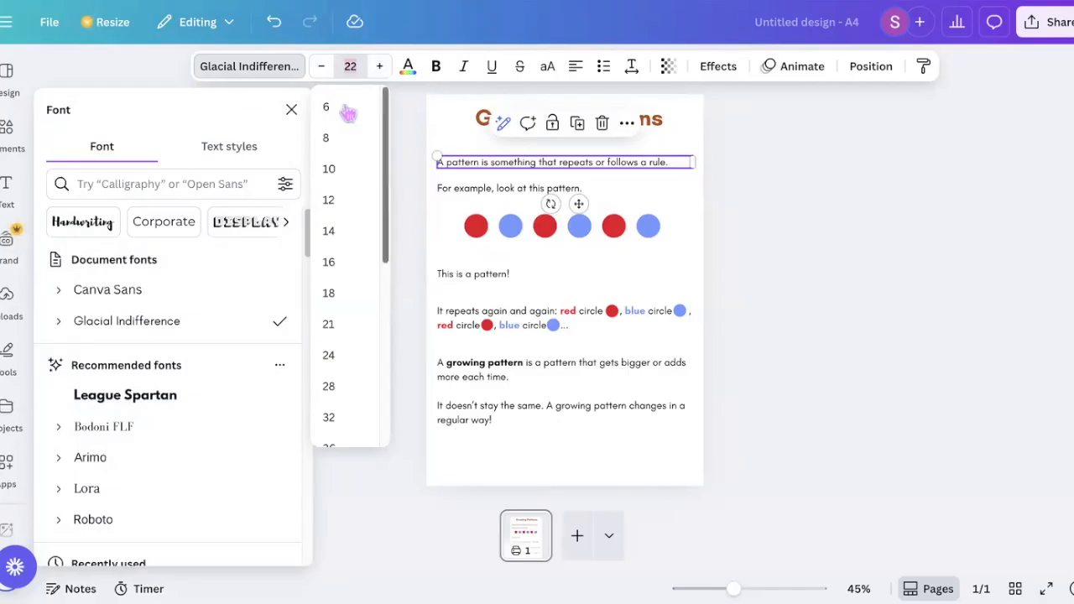
{"action": "scroll", "coordinate": [350, 198], "scroll_direction": "down", "scroll_amount": 3}
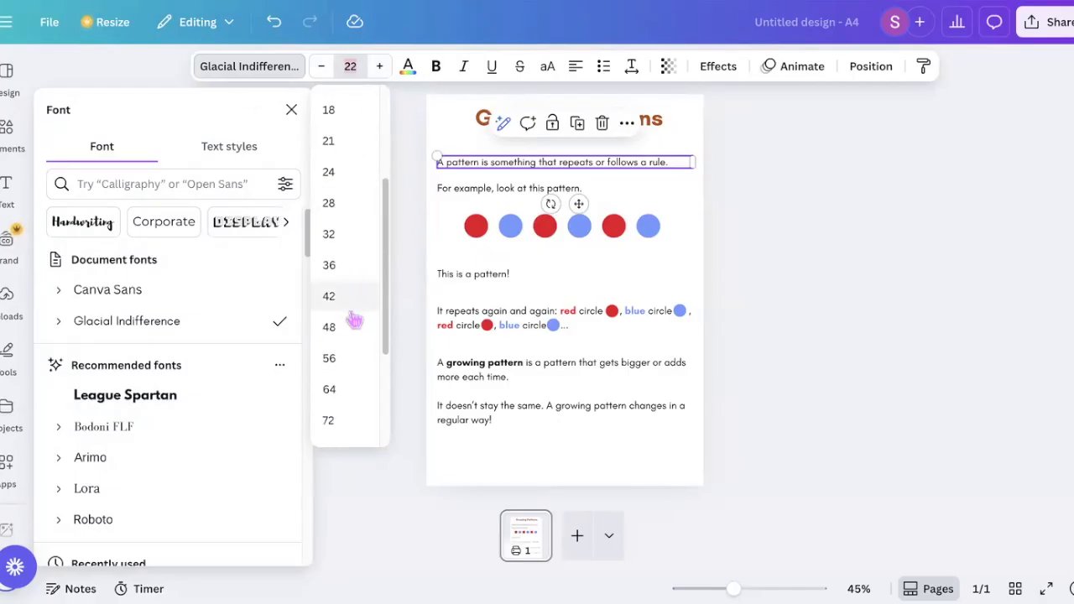
{"action": "left_click", "coordinate": [351, 344]}
{"action": "left_click", "coordinate": [350, 66]}
{"action": "left_click", "coordinate": [355, 172]}
{"action": "left_click", "coordinate": [349, 71]}
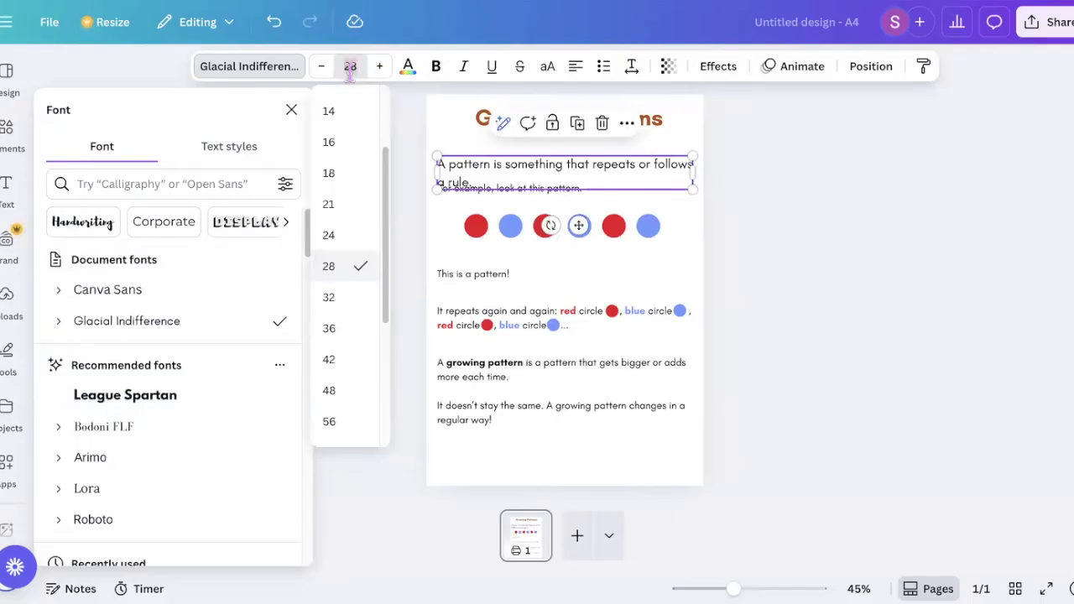
{"action": "type", "text": "22"}
{"action": "left_click", "coordinate": [655, 280]}
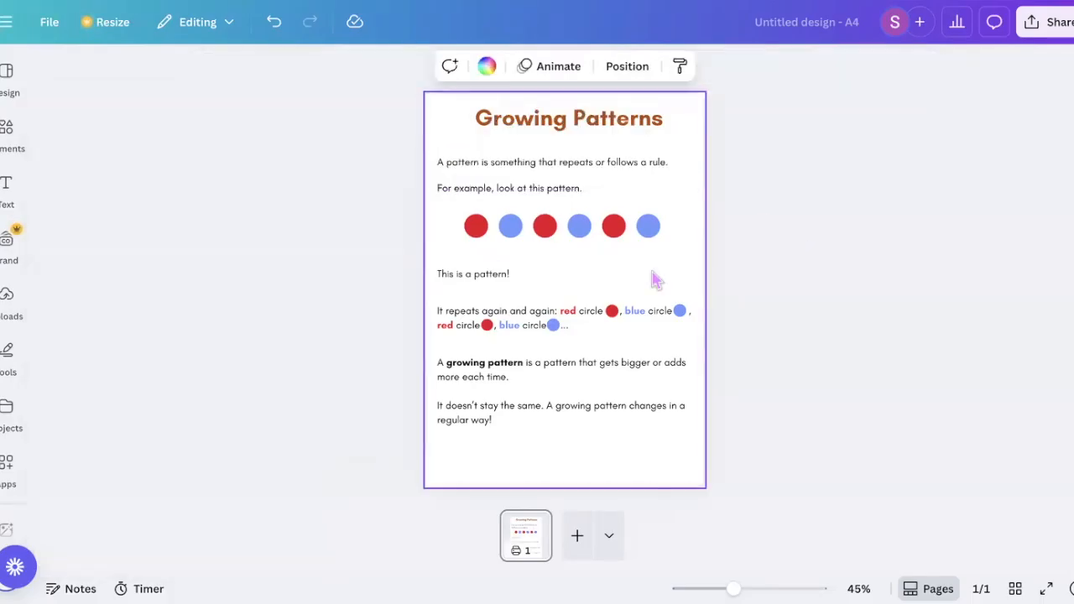
Check the font size setting of the page's opening sentence.
{"action": "left_click", "coordinate": [595, 165]}
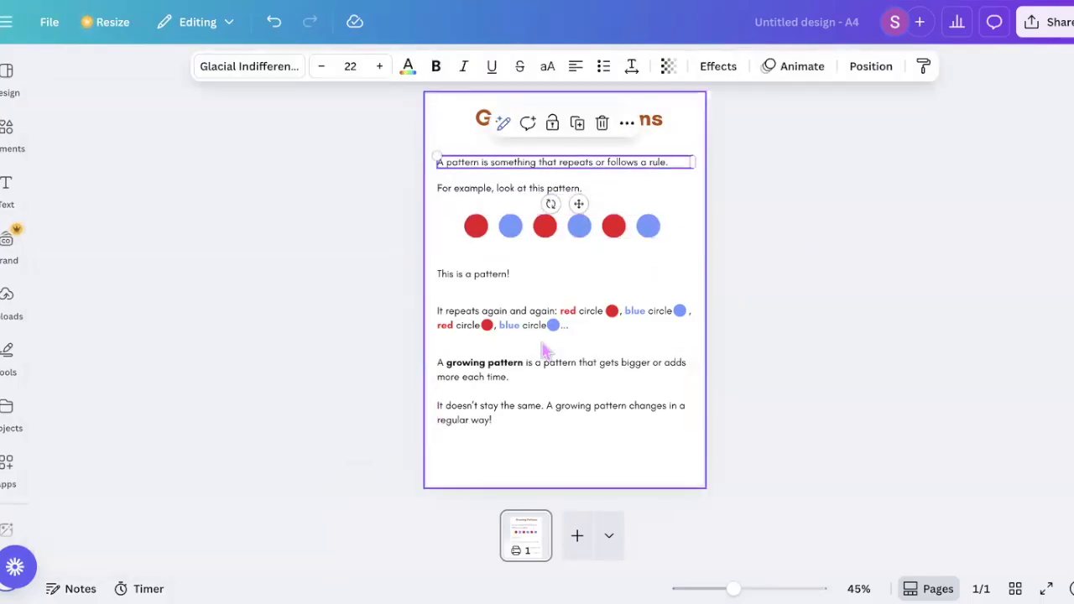
{"action": "left_click", "coordinate": [351, 68]}
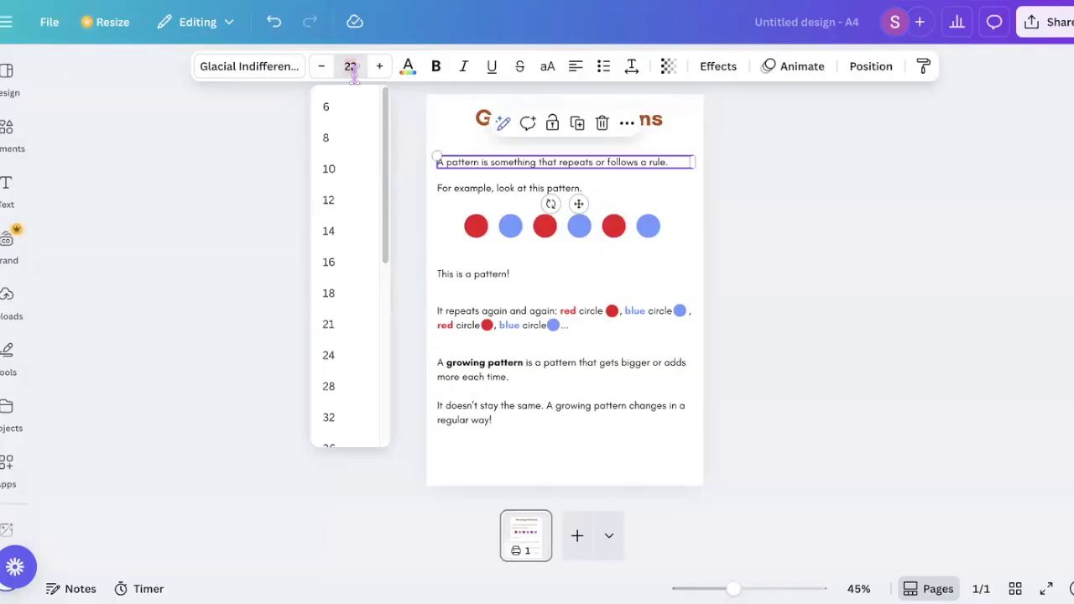
{"action": "left_click", "coordinate": [686, 189]}
Check the font size of the "Growing Patterns" title and open its text colour options.
{"action": "left_click", "coordinate": [627, 127]}
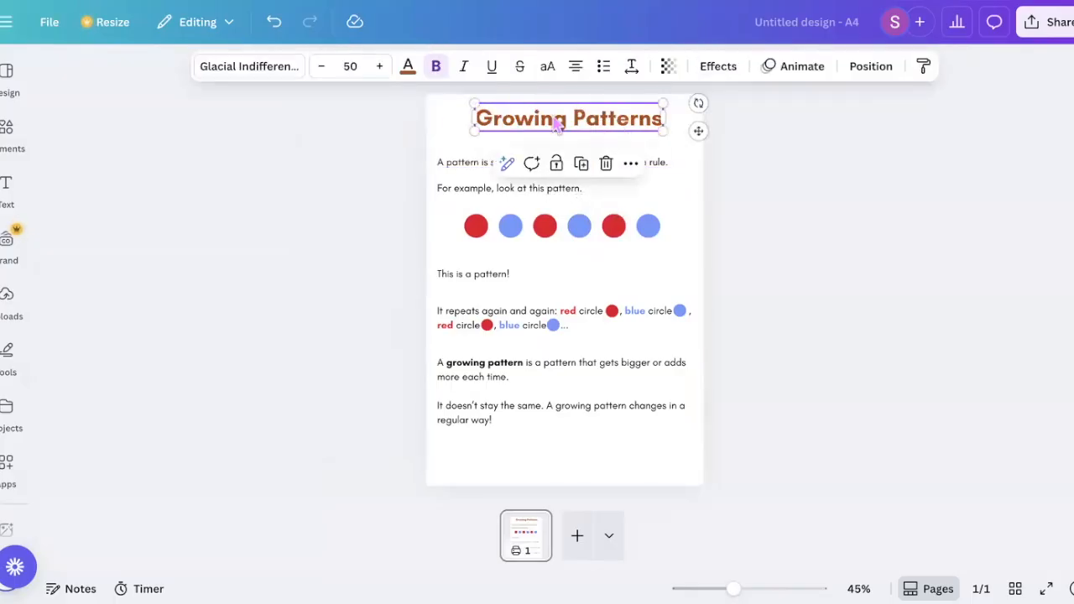
{"action": "left_click", "coordinate": [356, 67]}
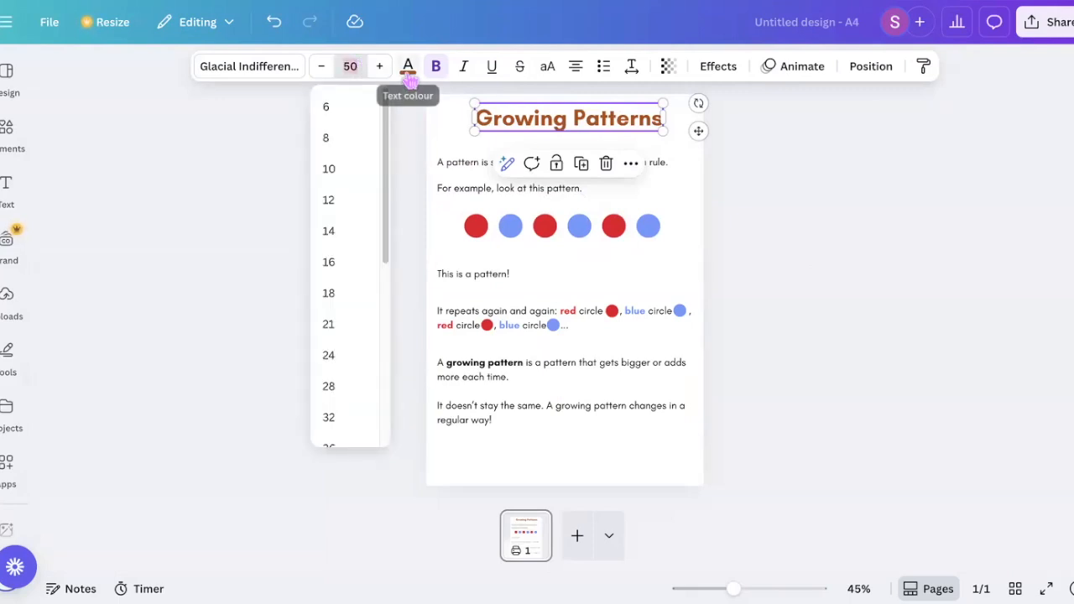
{"action": "left_click", "coordinate": [690, 263]}
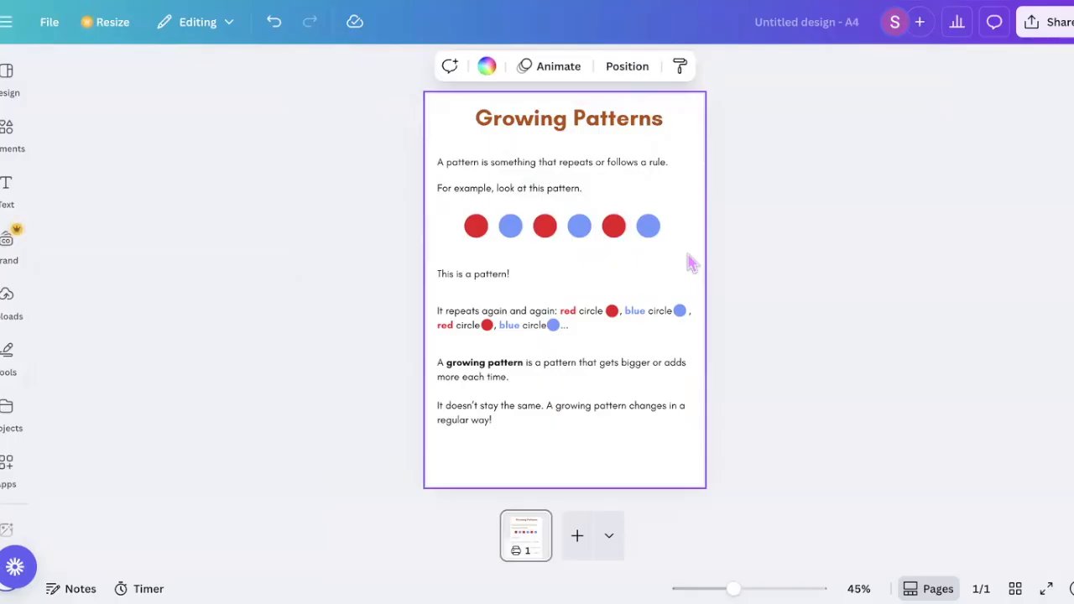
{"action": "left_click", "coordinate": [641, 121]}
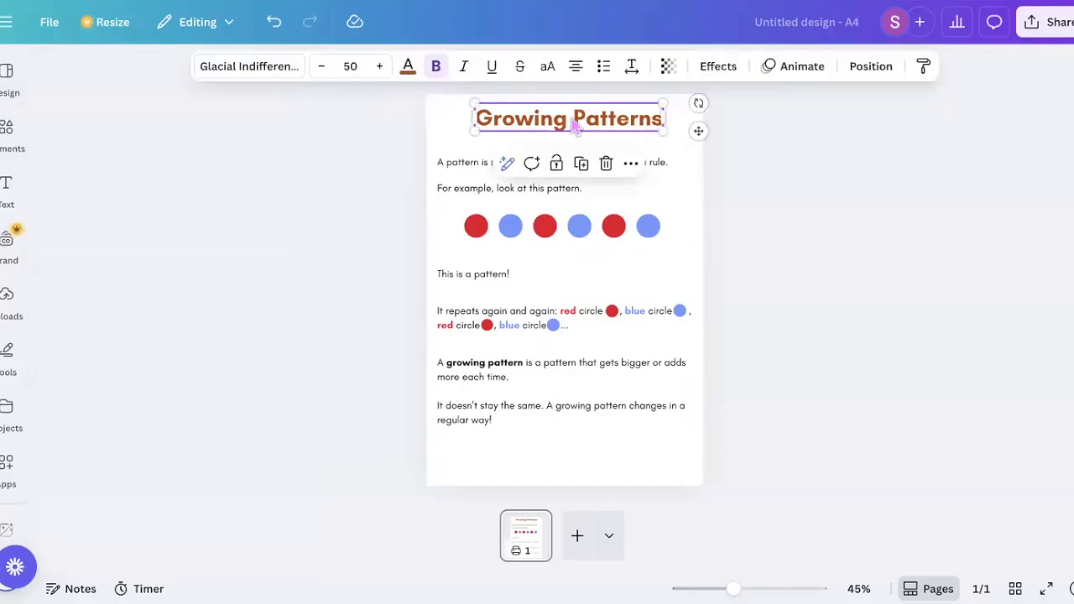
{"action": "left_click", "coordinate": [408, 68]}
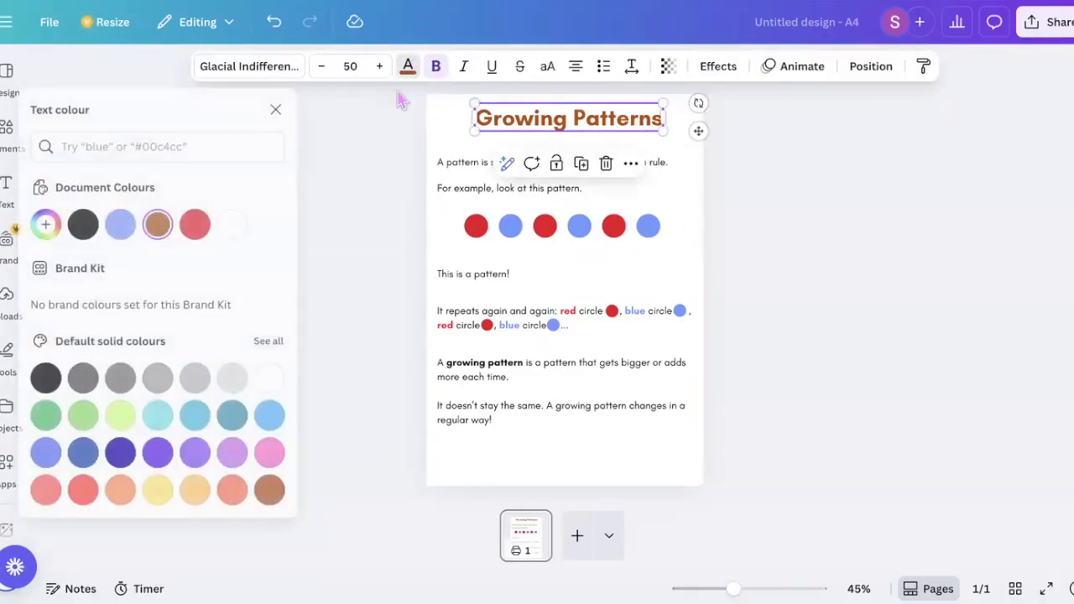
Try vivid red, brown and the custom colour #BD510E on the "Growing Patterns" title, ending with vivid red.
{"action": "left_click", "coordinate": [223, 228]}
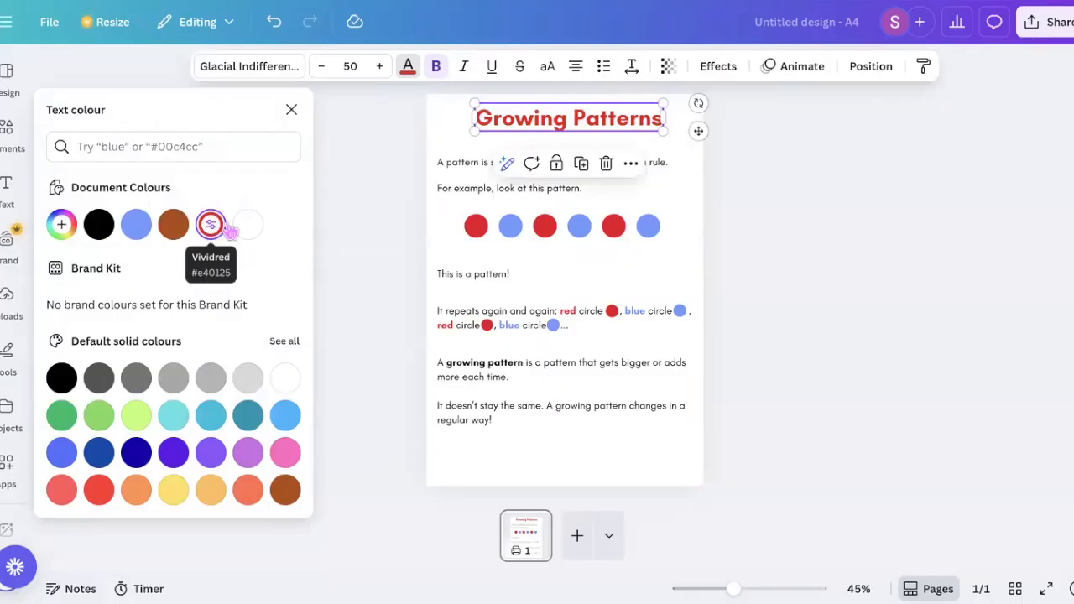
{"action": "left_click", "coordinate": [173, 224]}
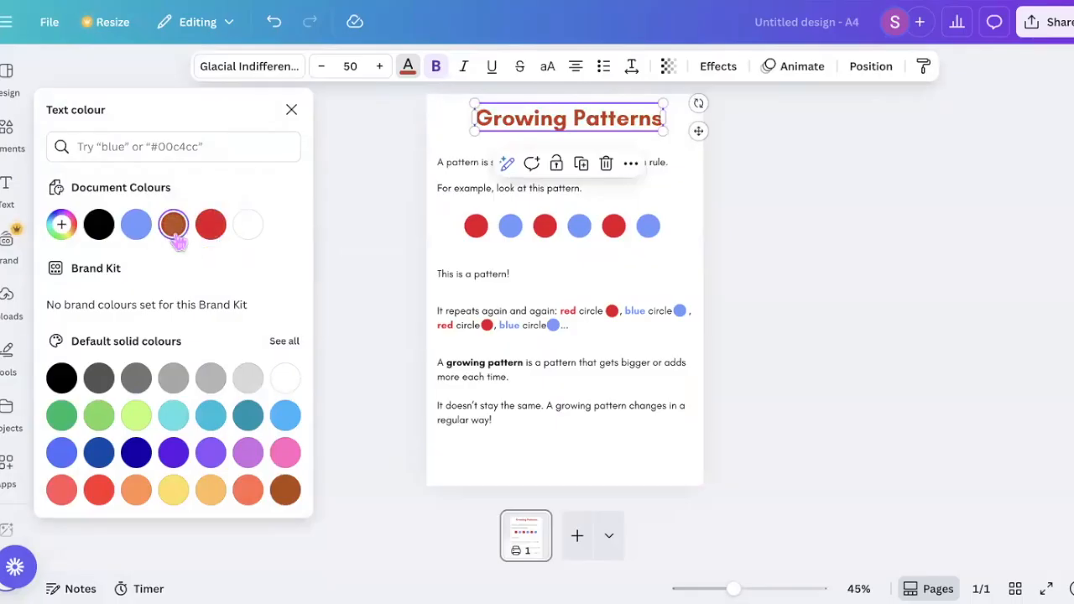
{"action": "left_click", "coordinate": [61, 224]}
{"action": "left_click_drag", "start_coordinate": [216, 288], "coordinate": [255, 283]}
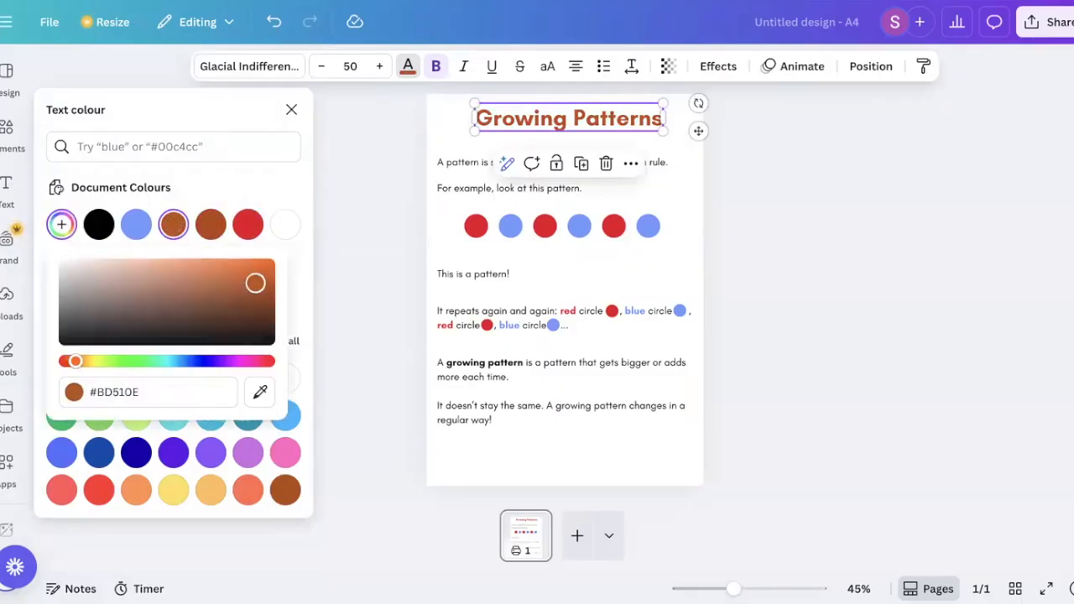
{"action": "left_click", "coordinate": [248, 224]}
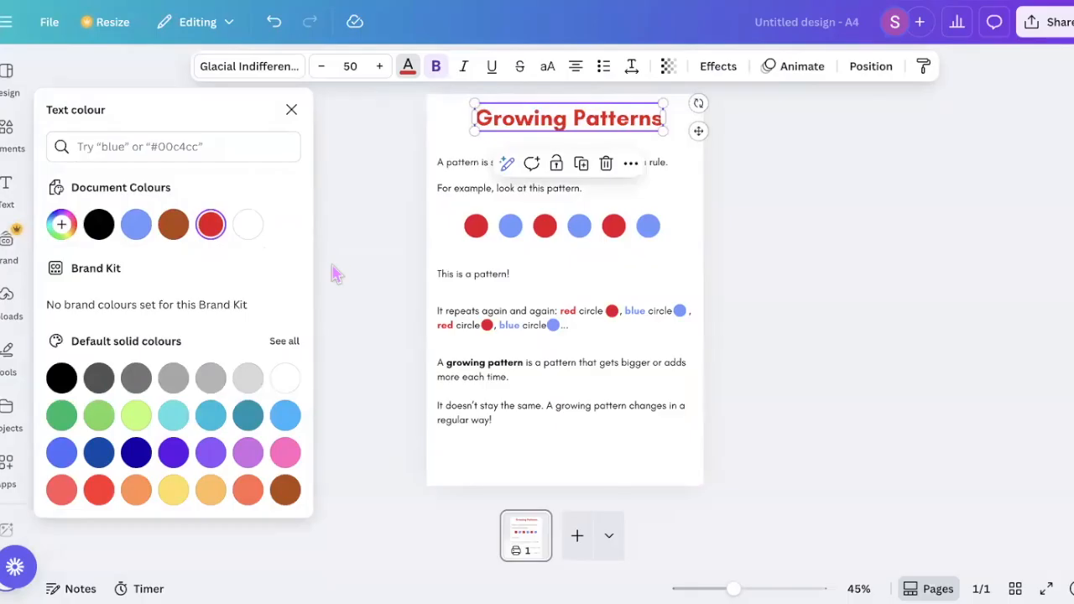
{"action": "left_click", "coordinate": [683, 204]}
Try blue shades, pink and the document's red as the text colour of the "Growing Patterns" title.
{"action": "left_click", "coordinate": [506, 118]}
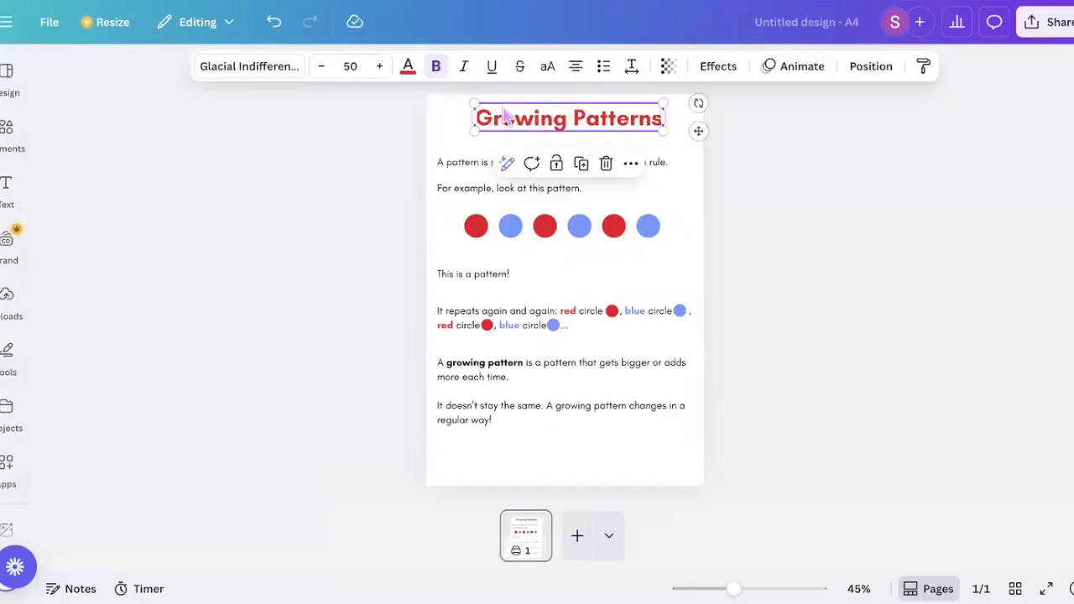
{"action": "left_click", "coordinate": [407, 72]}
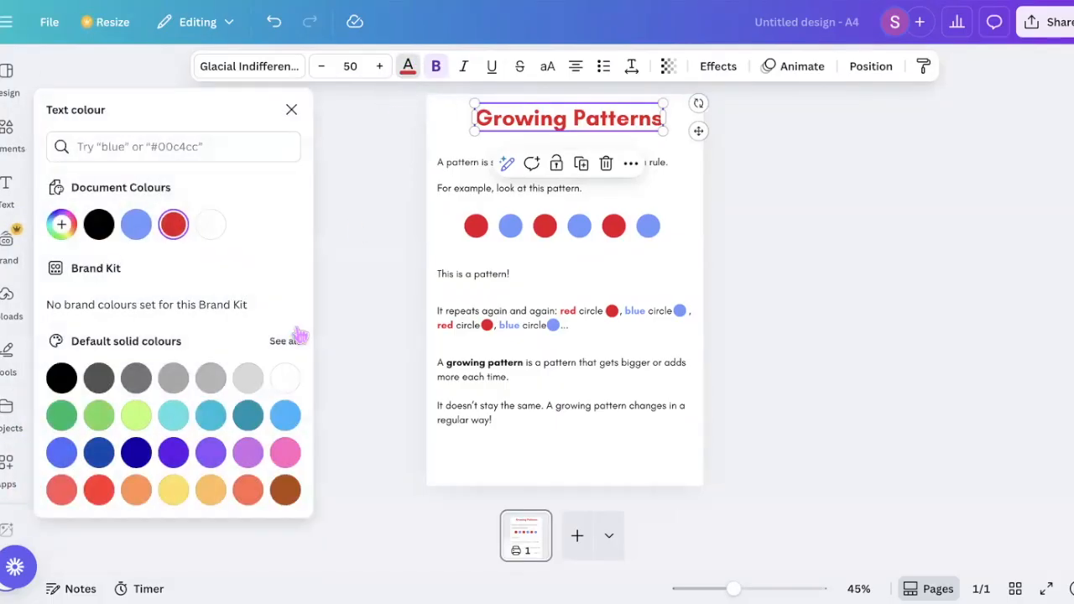
{"action": "left_click", "coordinate": [206, 424]}
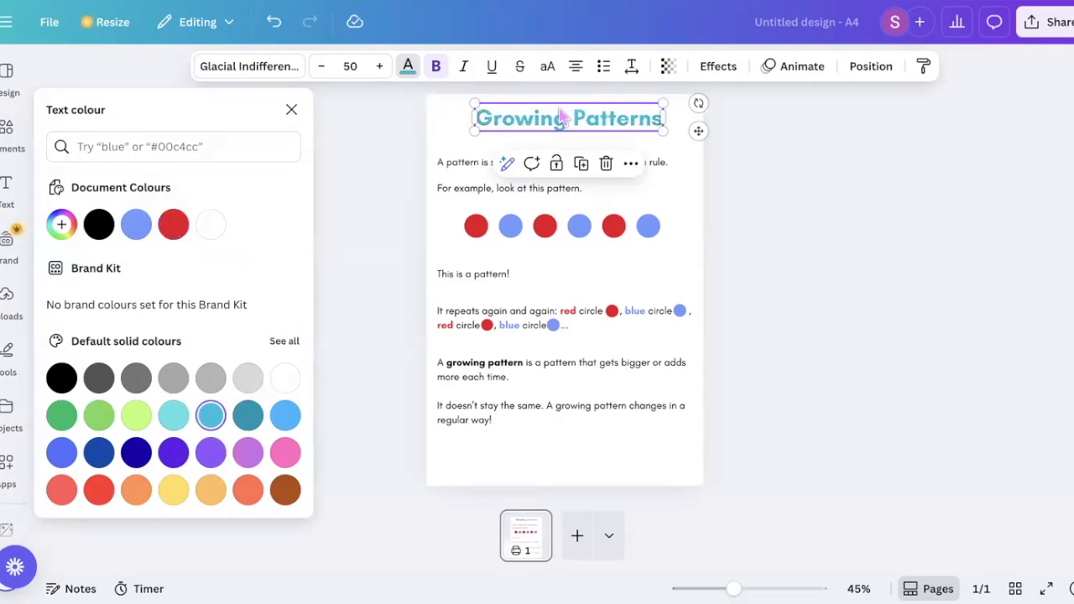
{"action": "left_click", "coordinate": [286, 416]}
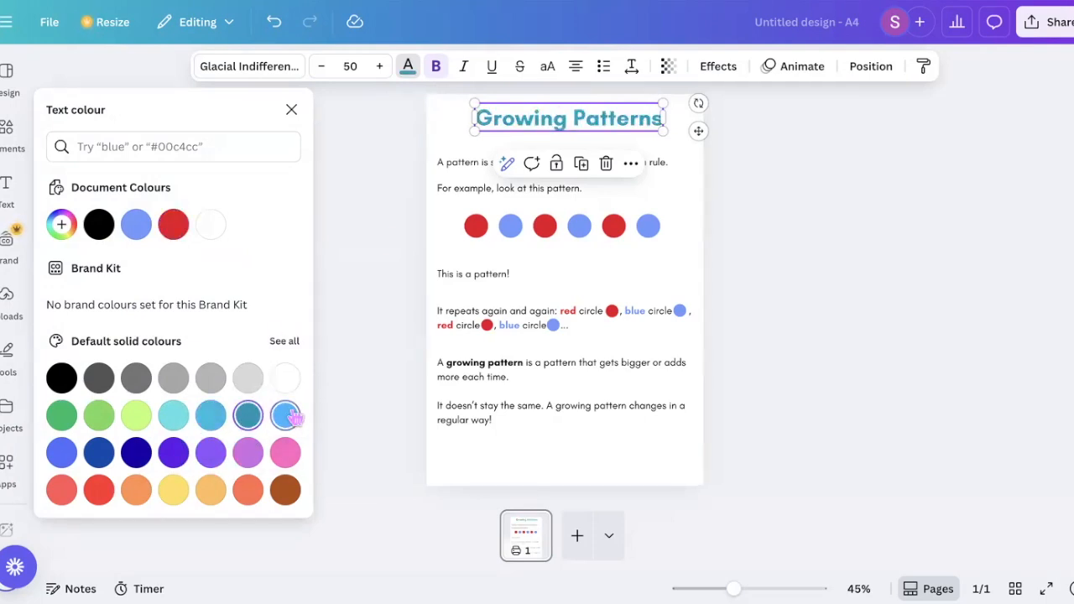
{"action": "left_click", "coordinate": [283, 453]}
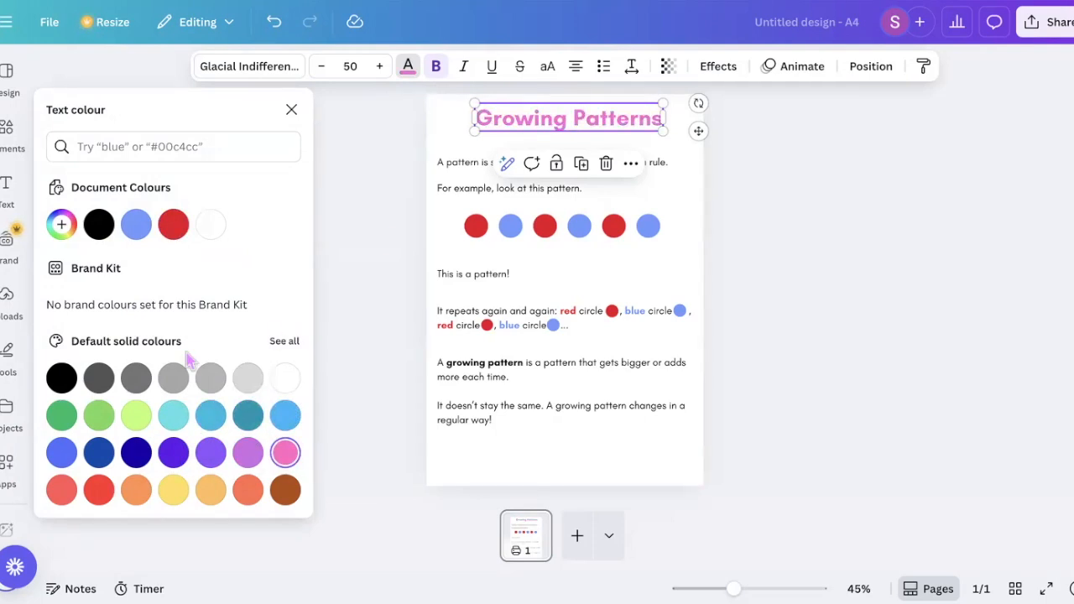
{"action": "left_click", "coordinate": [172, 225]}
Give the "Growing Patterns" title a custom dark red text colour, starting from the default red #FF3131.
{"action": "left_click", "coordinate": [99, 490]}
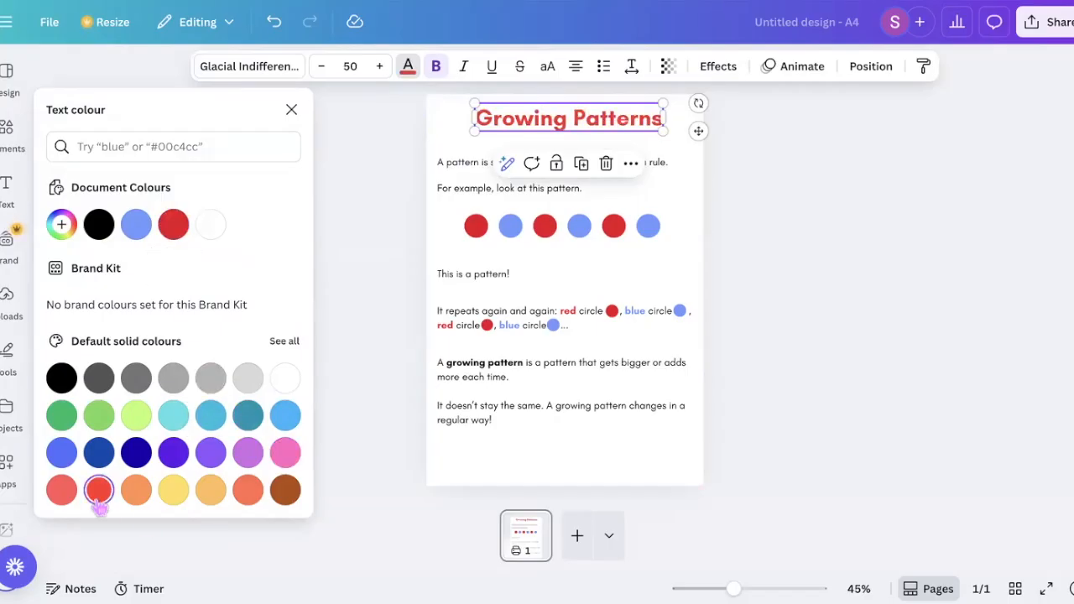
{"action": "left_click", "coordinate": [61, 225]}
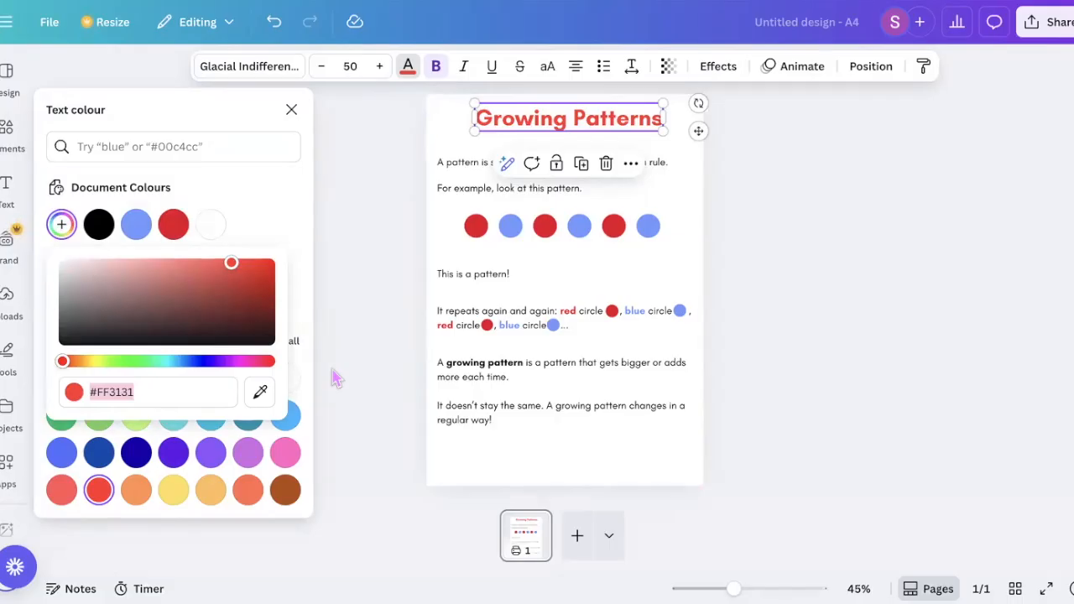
{"action": "left_click", "coordinate": [255, 190]}
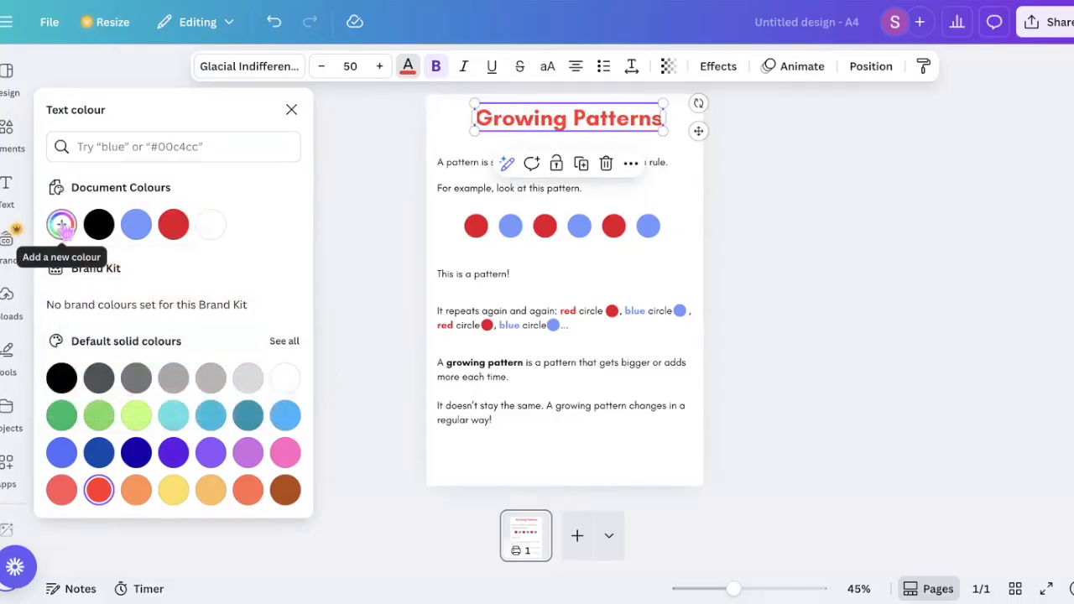
{"action": "left_click", "coordinate": [61, 225]}
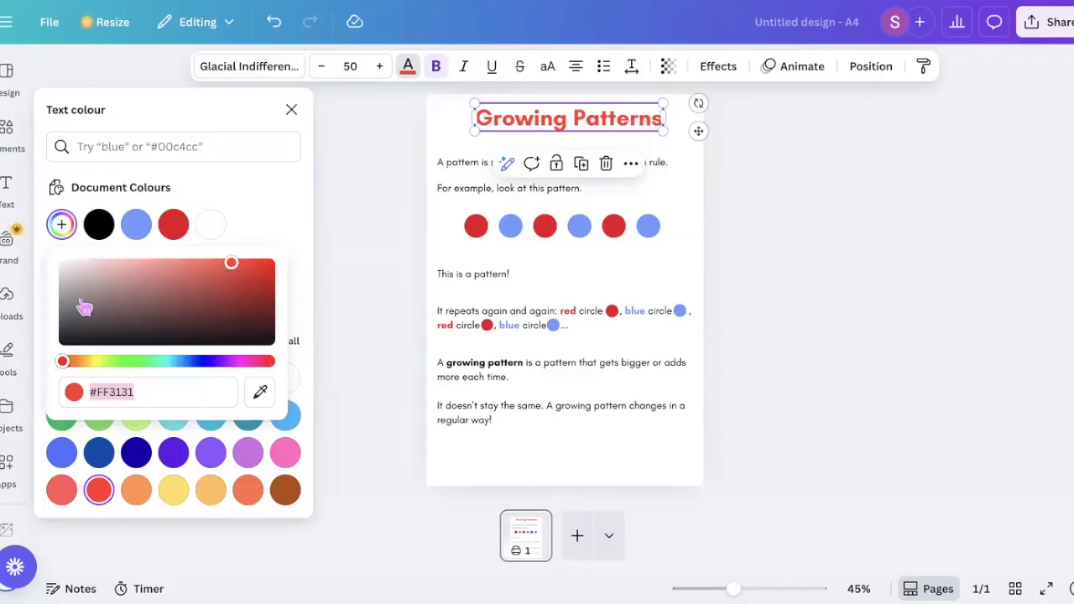
{"action": "mouse_move", "coordinate": [231, 283]}
{"action": "left_mouse_down"}
{"action": "mouse_move", "coordinate": [142, 293]}
{"action": "mouse_move", "coordinate": [120, 338]}
{"action": "mouse_move", "coordinate": [241, 263]}
{"action": "mouse_move", "coordinate": [271, 288]}
{"action": "mouse_move", "coordinate": [233, 263]}
{"action": "mouse_move", "coordinate": [235, 284]}
{"action": "mouse_move", "coordinate": [147, 284]}
{"action": "mouse_move", "coordinate": [171, 297]}
{"action": "mouse_move", "coordinate": [226, 271]}
{"action": "mouse_move", "coordinate": [262, 313]}
{"action": "mouse_move", "coordinate": [250, 283]}
{"action": "left_mouse_up"}
{"action": "key", "text": "Escape"}
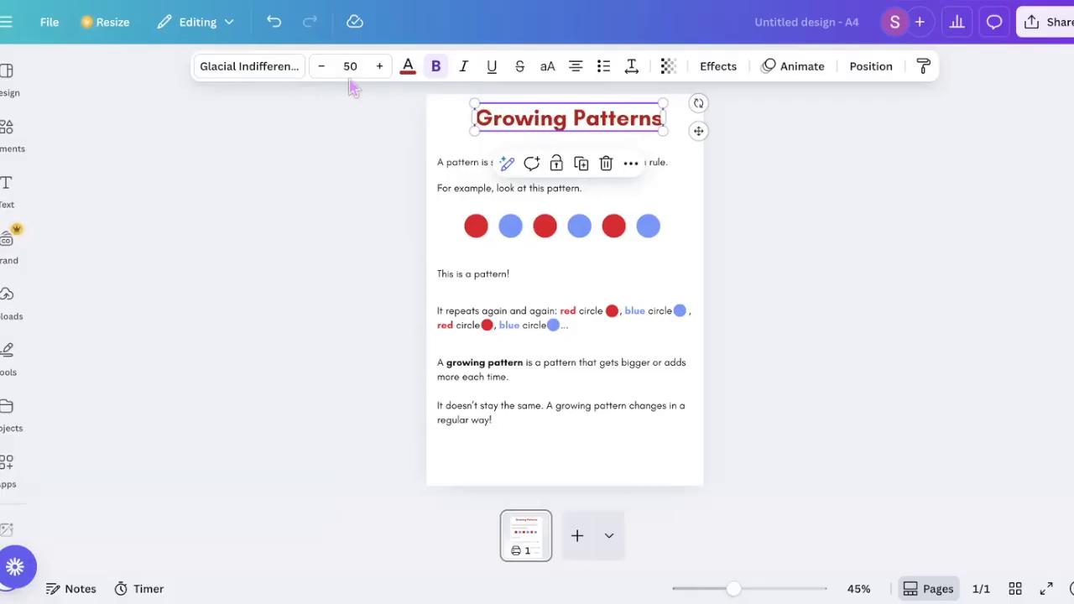
Check the font size of the sentence "A pattern is something that repeats or follows a rule.".
{"action": "left_click", "coordinate": [449, 166]}
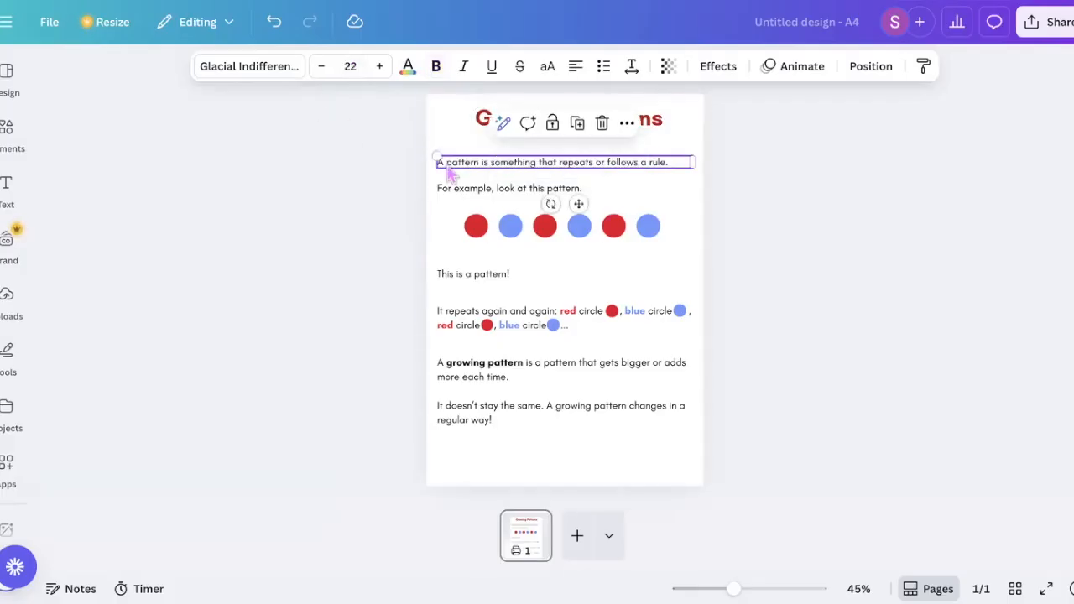
{"action": "left_click", "coordinate": [360, 66]}
{"action": "left_click", "coordinate": [494, 135]}
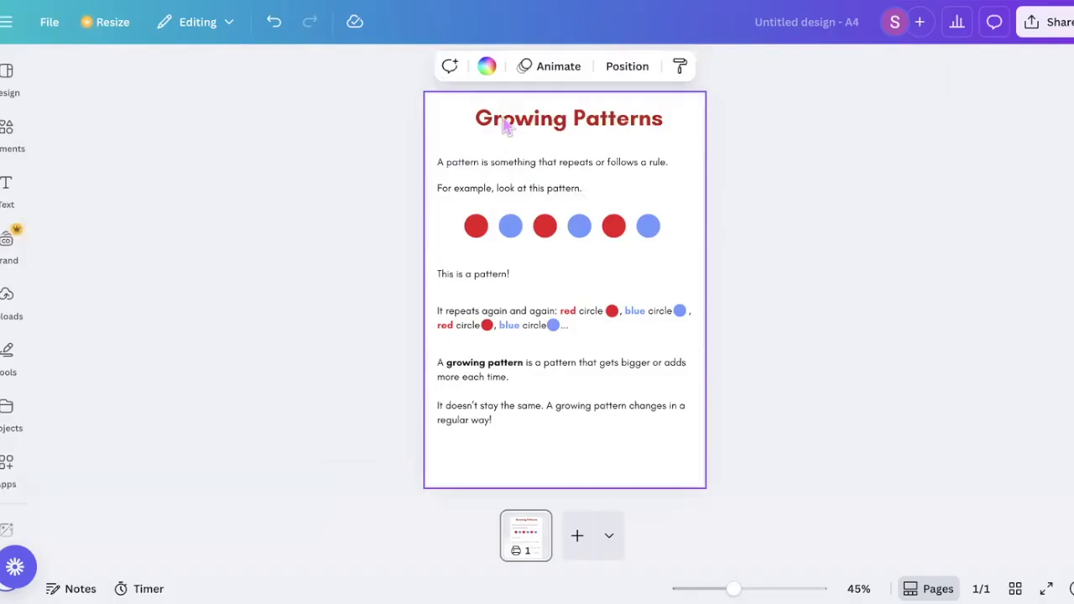
Try bright red, pink and navy blue on the title and set it back to the document's dark red.
{"action": "left_click", "coordinate": [568, 135]}
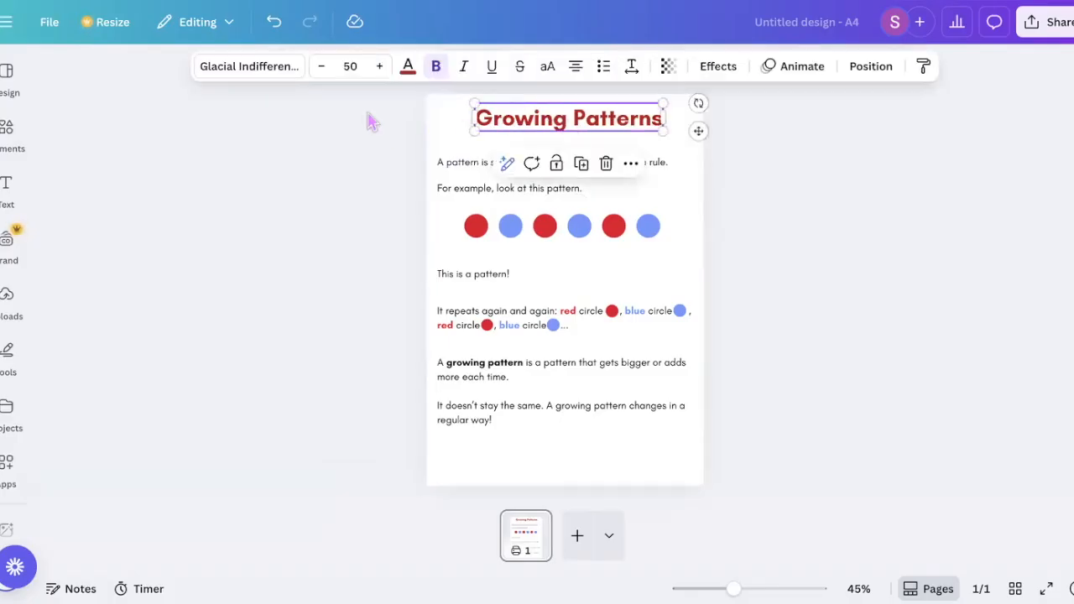
{"action": "left_click", "coordinate": [407, 67]}
{"action": "left_click", "coordinate": [99, 490]}
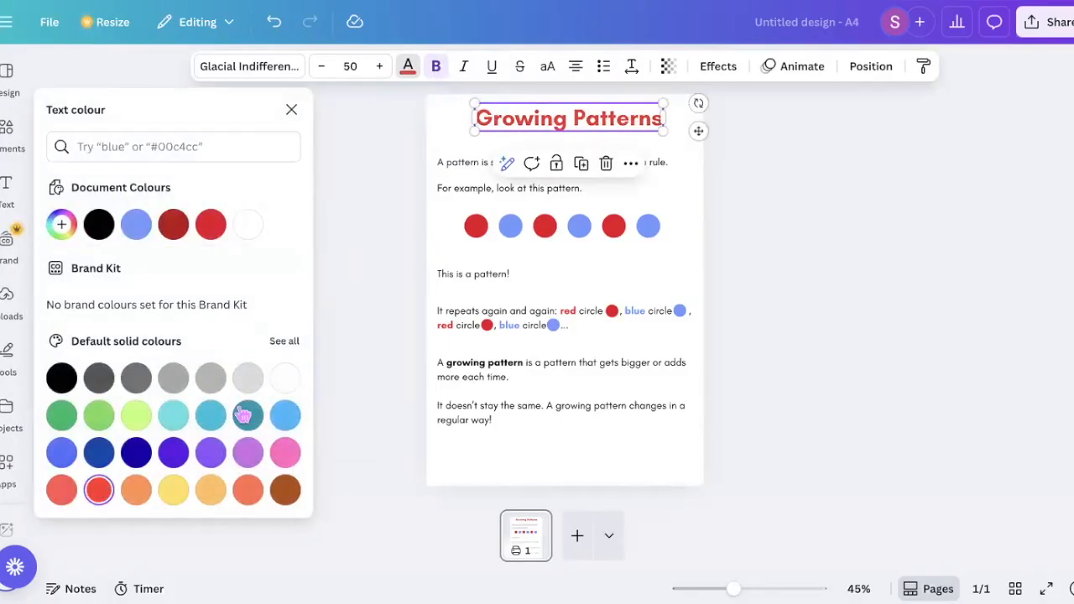
{"action": "left_click", "coordinate": [285, 457]}
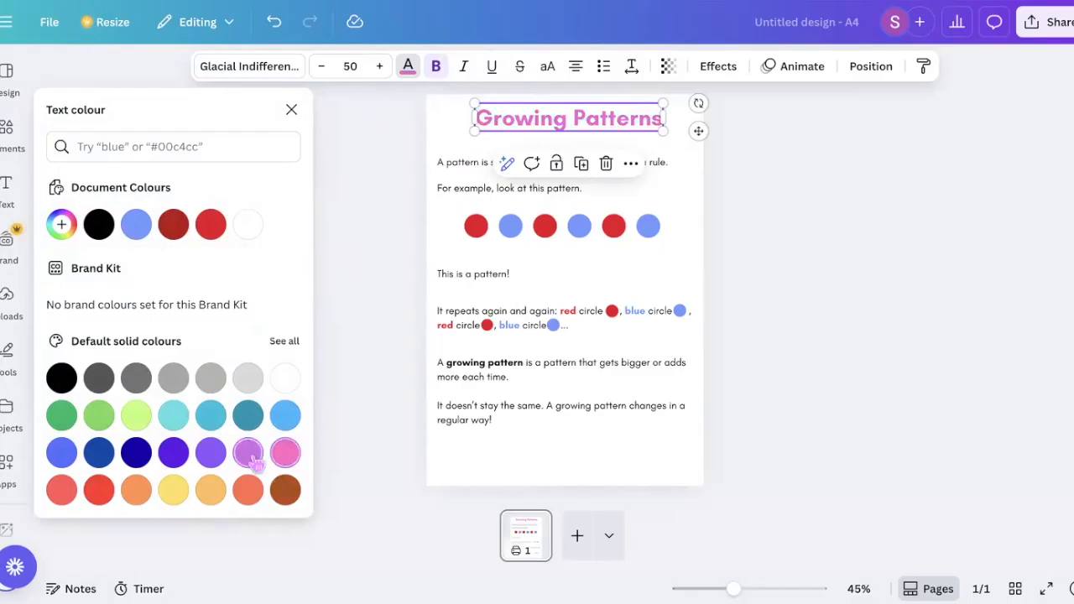
{"action": "left_click", "coordinate": [136, 453]}
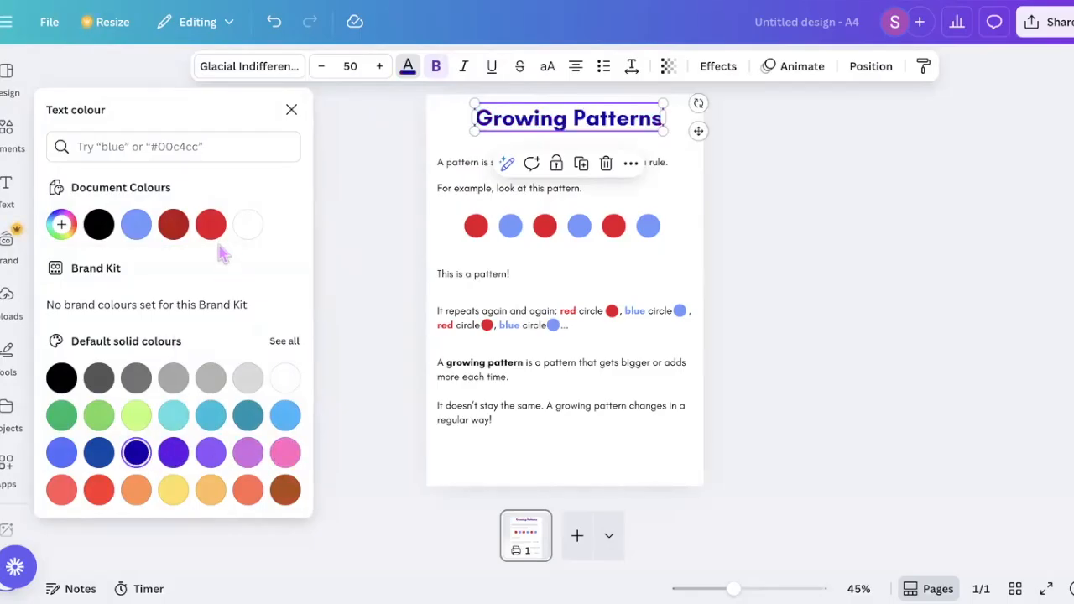
{"action": "left_click", "coordinate": [173, 224]}
{"action": "left_click", "coordinate": [373, 233]}
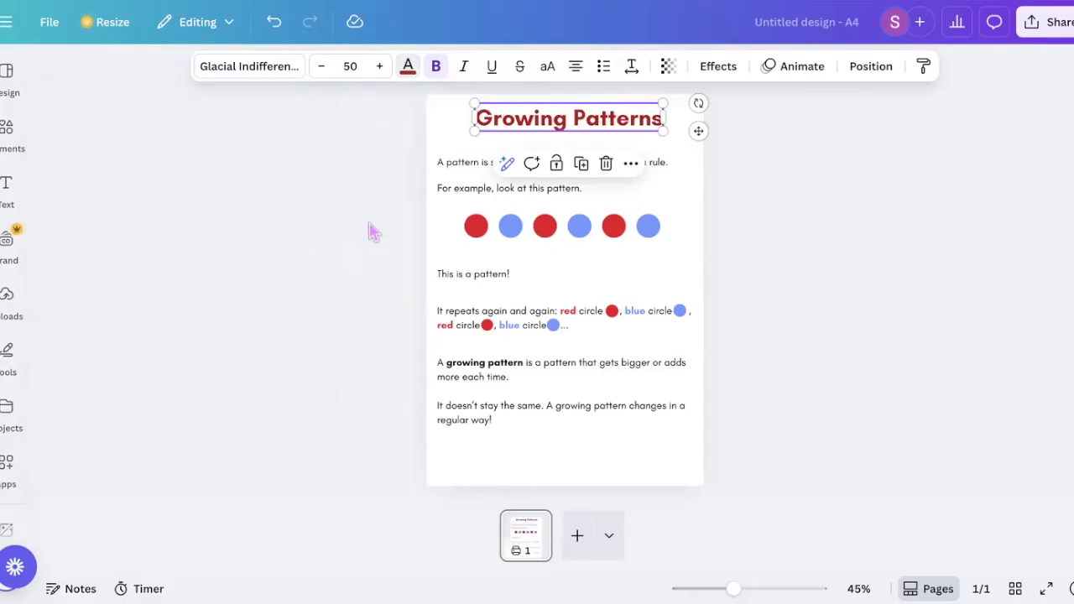
Try toggling bold, italic and underline on the "Growing Patterns" title, leaving it bold only.
{"action": "left_click", "coordinate": [702, 195]}
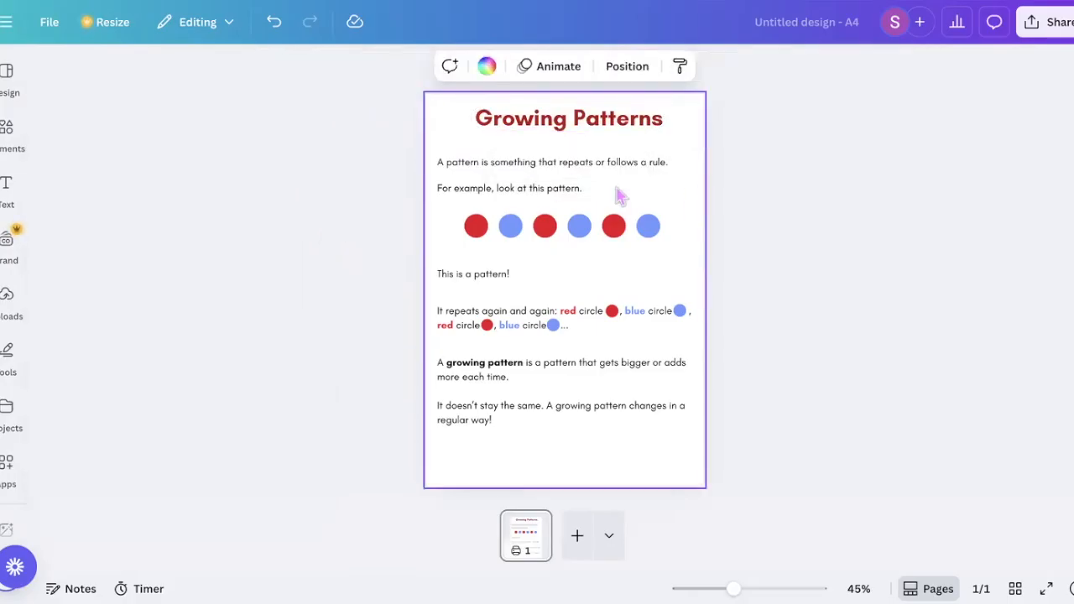
{"action": "left_click", "coordinate": [520, 118]}
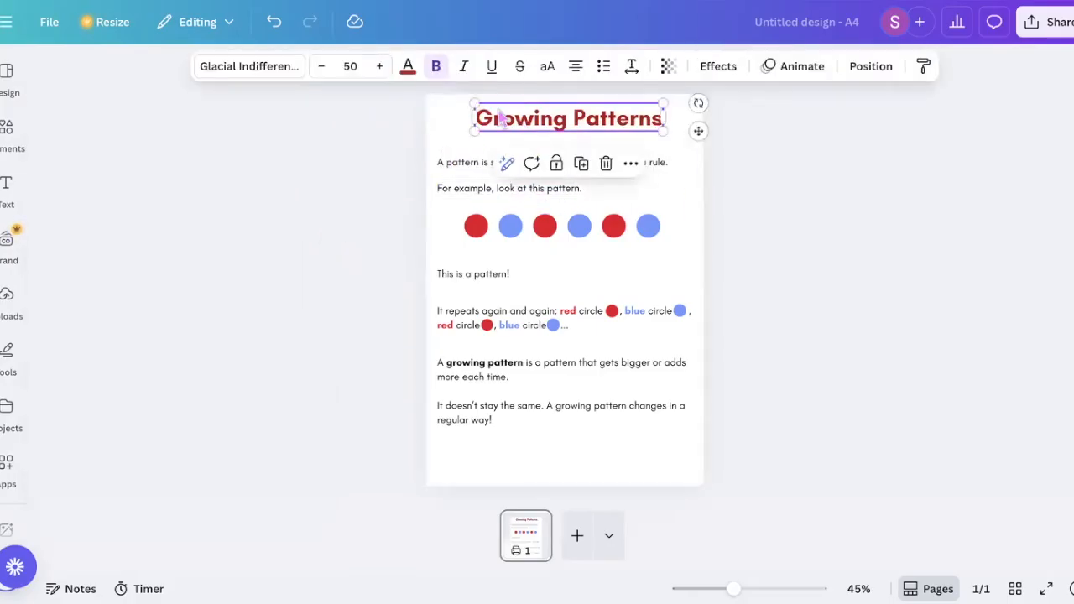
{"action": "left_click", "coordinate": [439, 74]}
{"action": "left_click", "coordinate": [440, 76]}
{"action": "left_click", "coordinate": [467, 71]}
{"action": "left_click", "coordinate": [466, 69]}
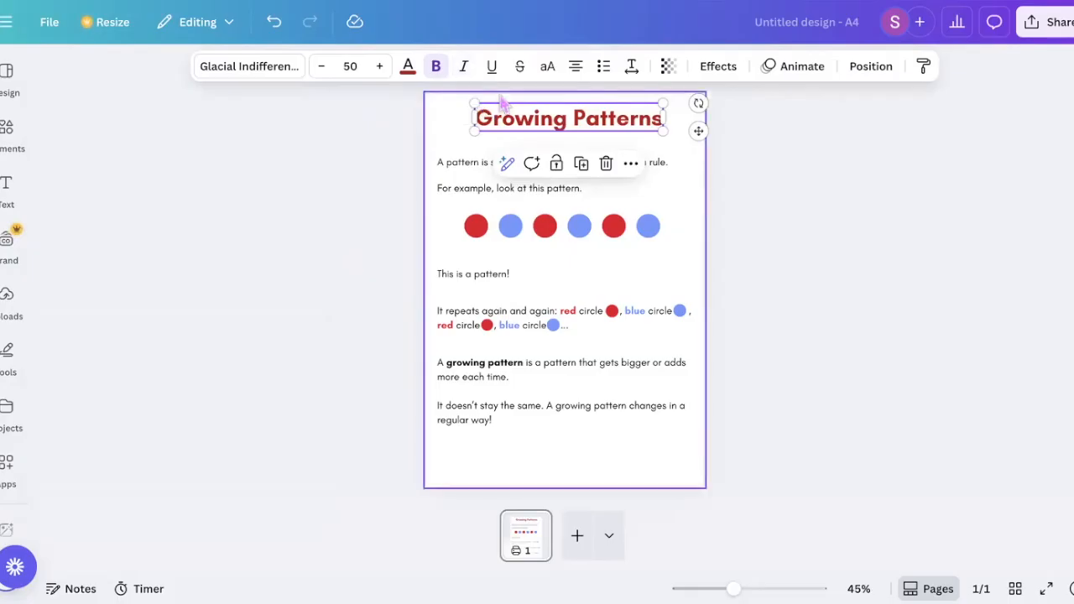
{"action": "left_click", "coordinate": [494, 68]}
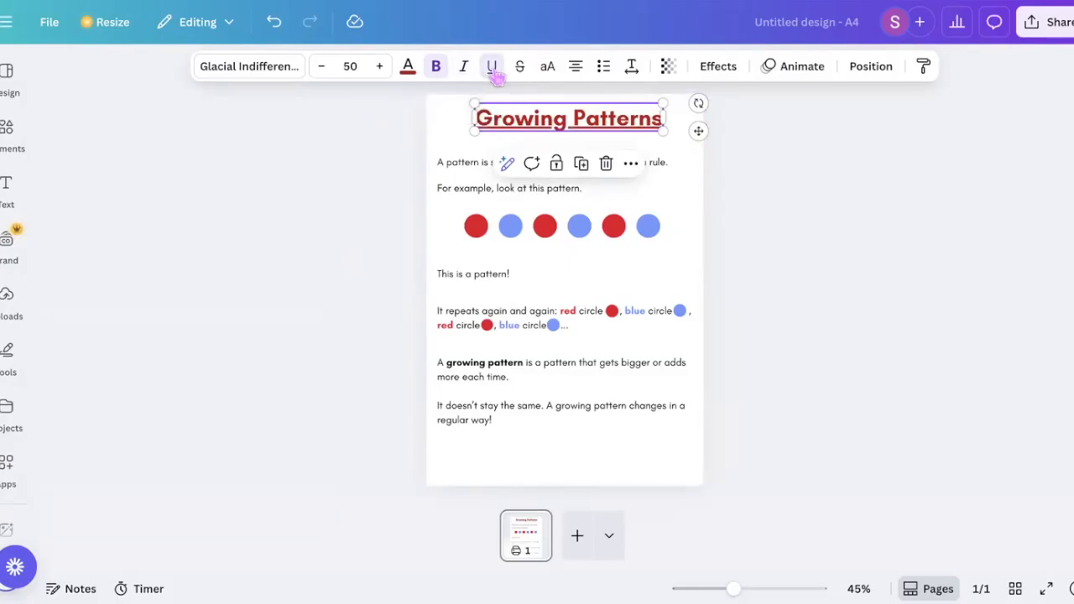
{"action": "left_click", "coordinate": [494, 71]}
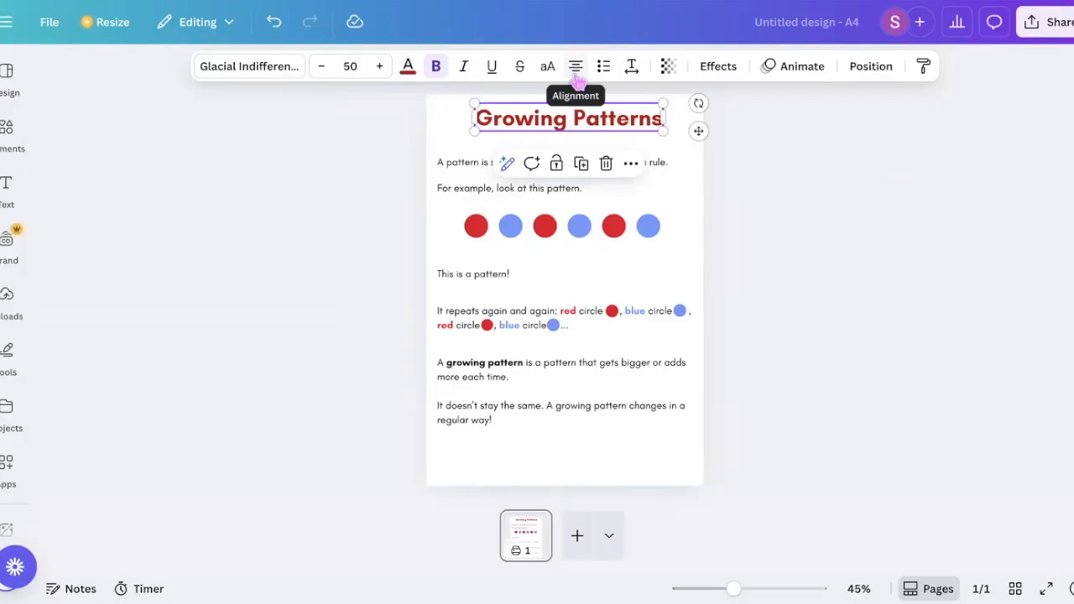
{"action": "left_click", "coordinate": [709, 173]}
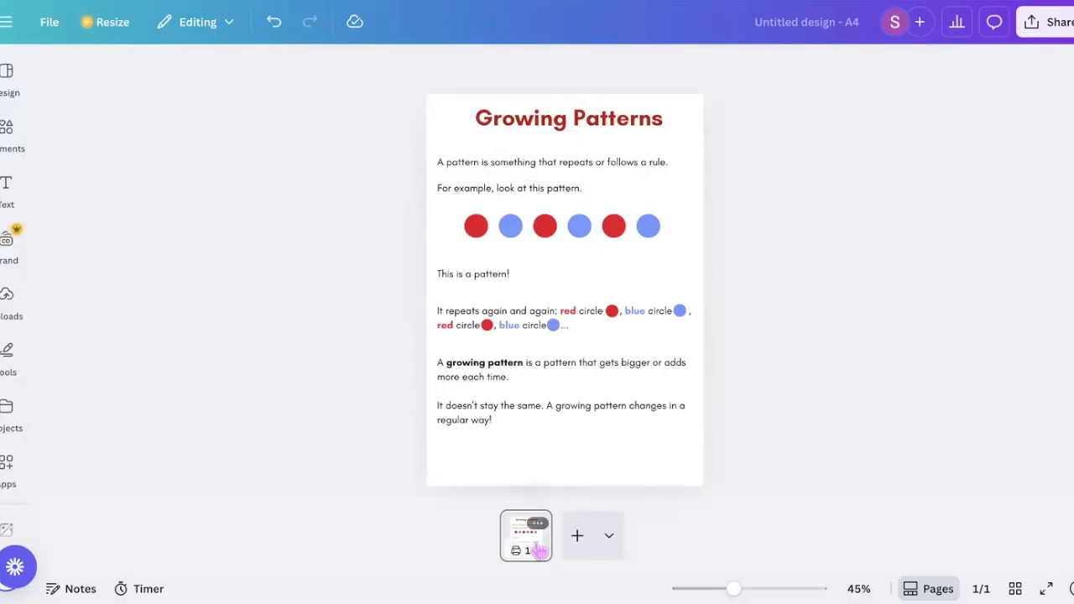
{"action": "left_click", "coordinate": [579, 122]}
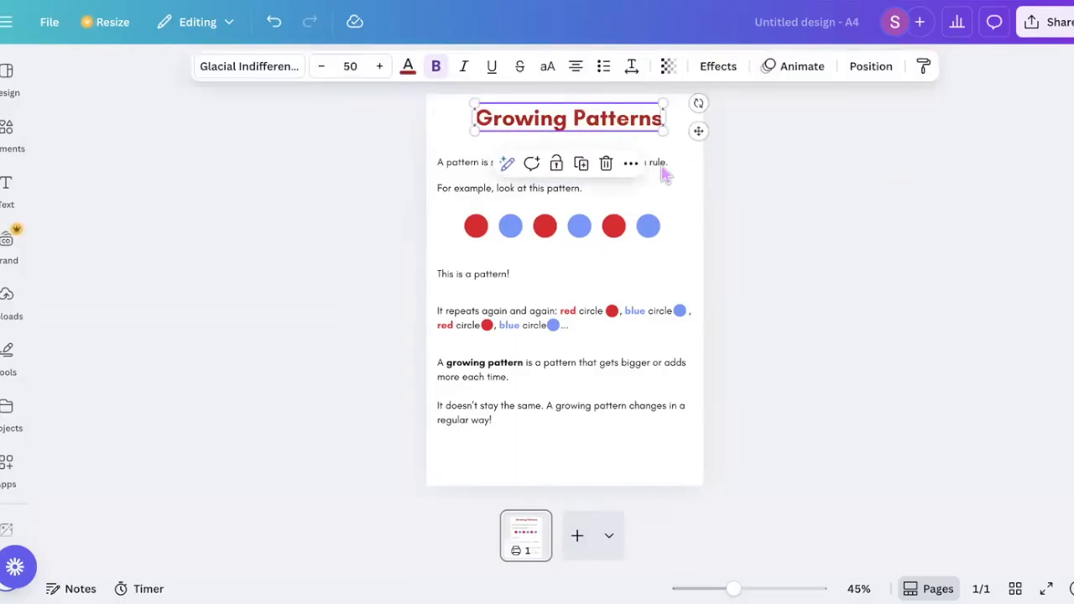
{"action": "left_click", "coordinate": [745, 430]}
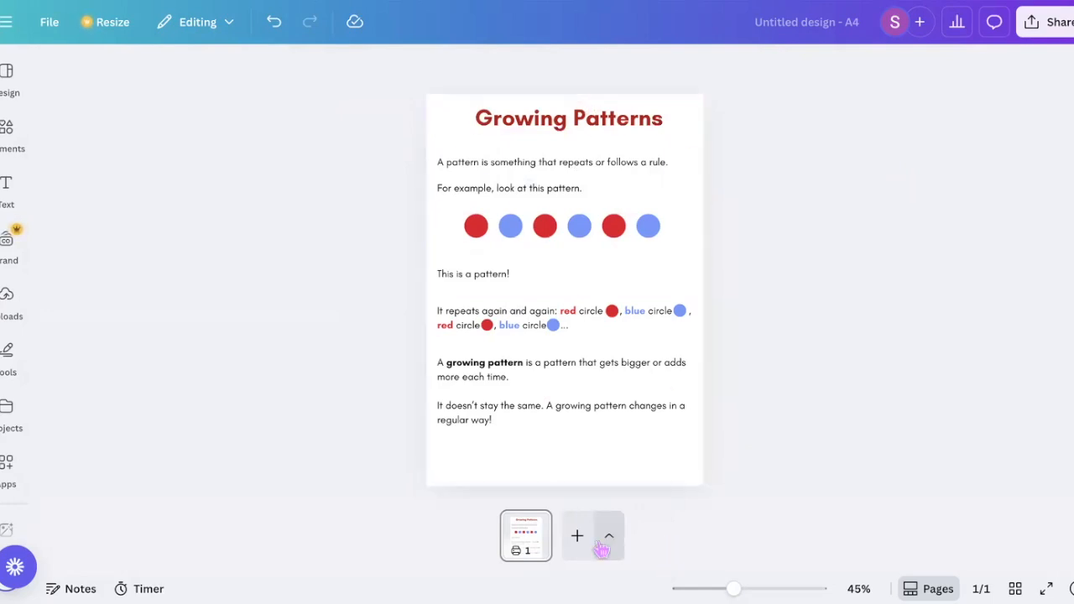
Hide and show the page thumbnails again, and add two blank pages after the Growing Patterns page.
{"action": "left_click", "coordinate": [929, 589]}
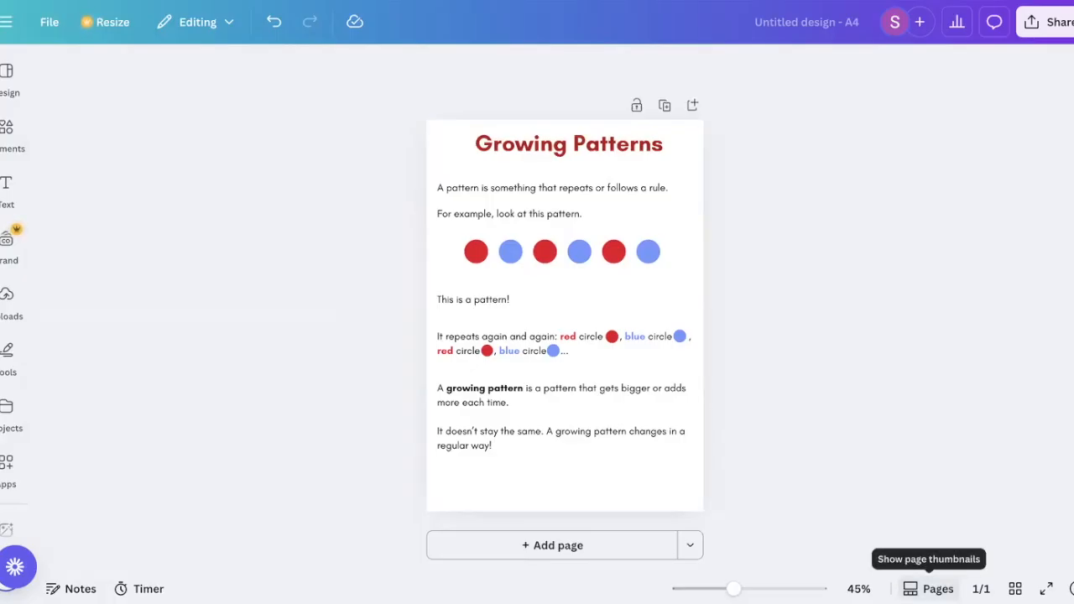
{"action": "left_click", "coordinate": [932, 588]}
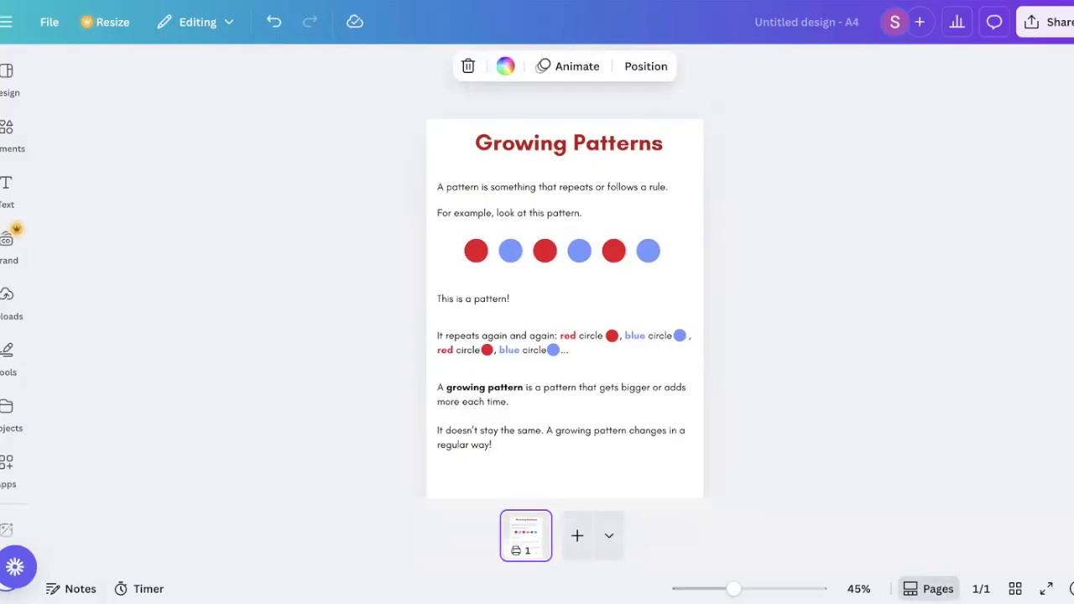
{"action": "left_click", "coordinate": [583, 544]}
{"action": "left_click", "coordinate": [612, 541]}
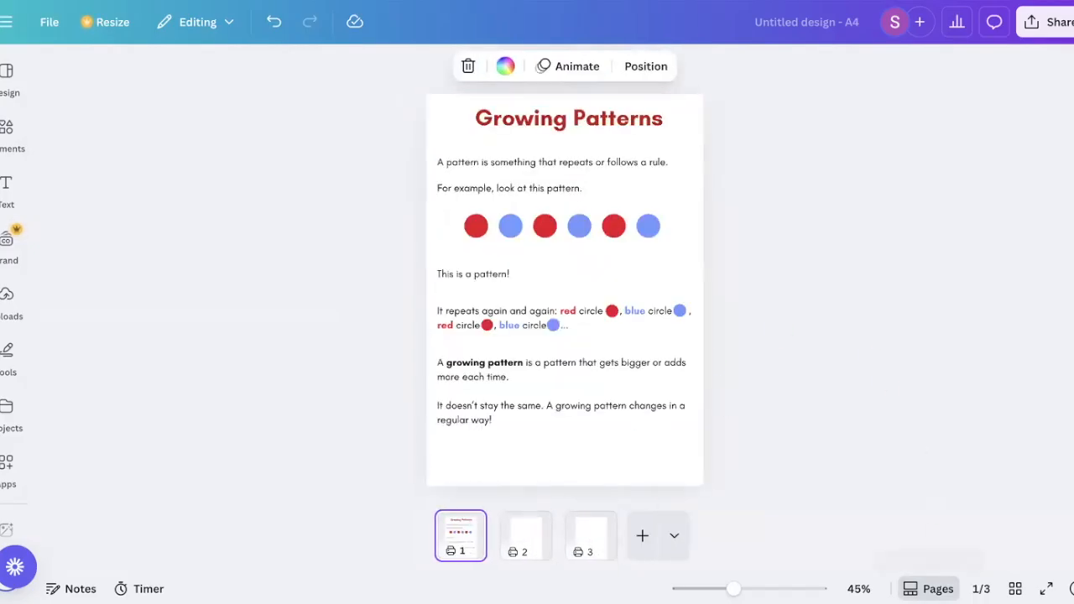
Look through the three pages of the design in the continuous scrolling view without page thumbnails.
{"action": "scroll", "coordinate": [618, 386], "scroll_direction": "down", "scroll_amount": 10}
{"action": "scroll", "coordinate": [619, 386], "scroll_direction": "up", "scroll_amount": 10}
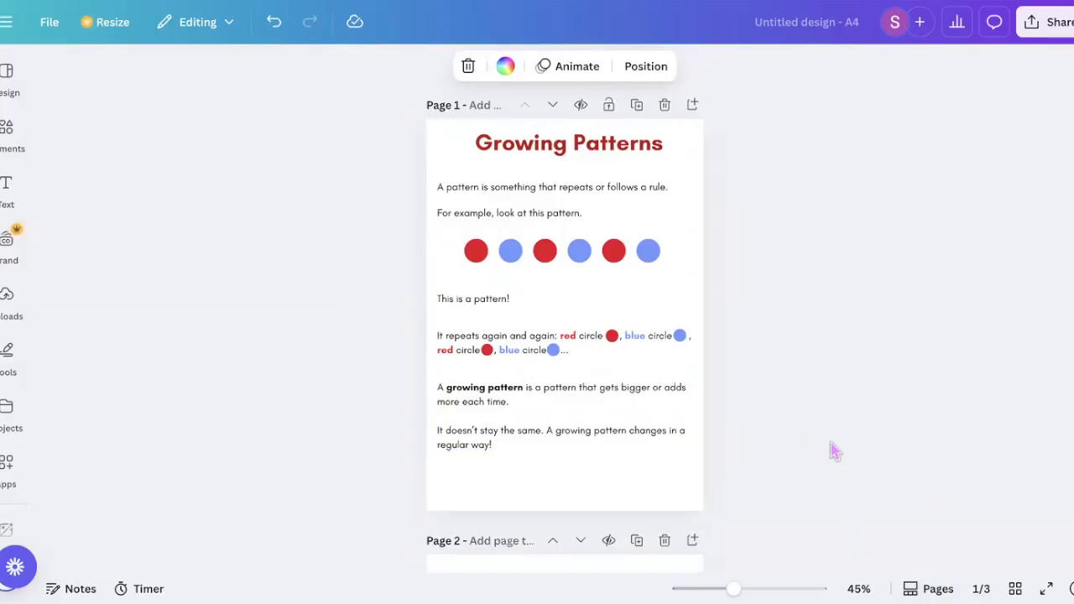
{"action": "scroll", "coordinate": [831, 448], "scroll_direction": "down", "scroll_amount": 5}
{"action": "scroll", "coordinate": [831, 448], "scroll_direction": "up", "scroll_amount": 5}
{"action": "scroll", "coordinate": [705, 364], "scroll_direction": "down", "scroll_amount": 12}
{"action": "scroll", "coordinate": [705, 363], "scroll_direction": "up", "scroll_amount": 12}
{"action": "scroll", "coordinate": [705, 361], "scroll_direction": "down", "scroll_amount": 3}
{"action": "scroll", "coordinate": [704, 360], "scroll_direction": "up", "scroll_amount": 3}
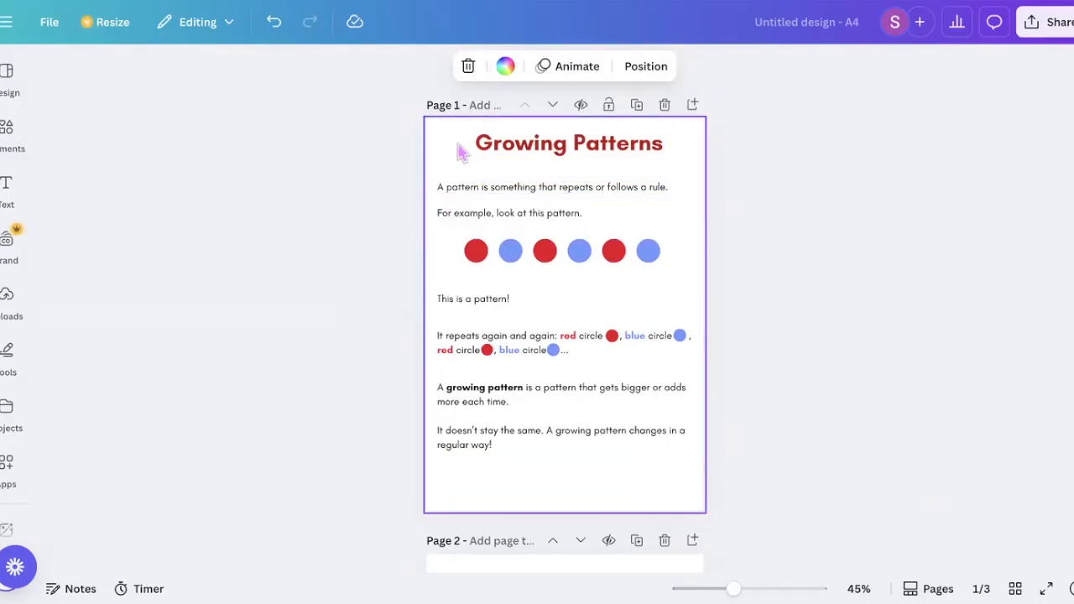
Add a text box to blank page 2 and move it near the top of the page.
{"action": "scroll", "coordinate": [470, 193], "scroll_direction": "down", "scroll_amount": 5}
{"action": "left_click", "coordinate": [12, 200]}
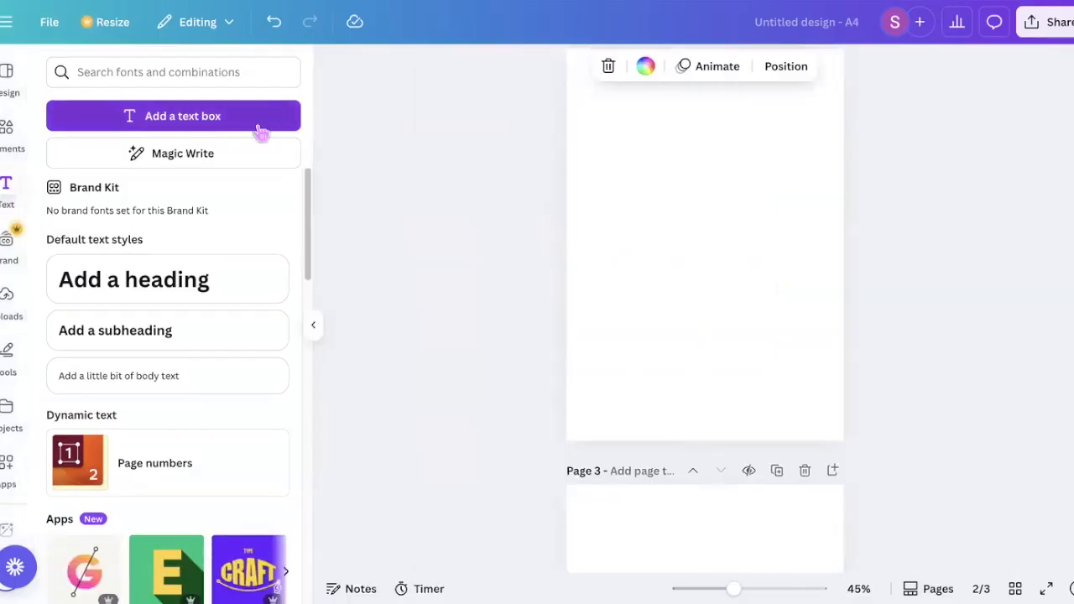
{"action": "left_click", "coordinate": [256, 127]}
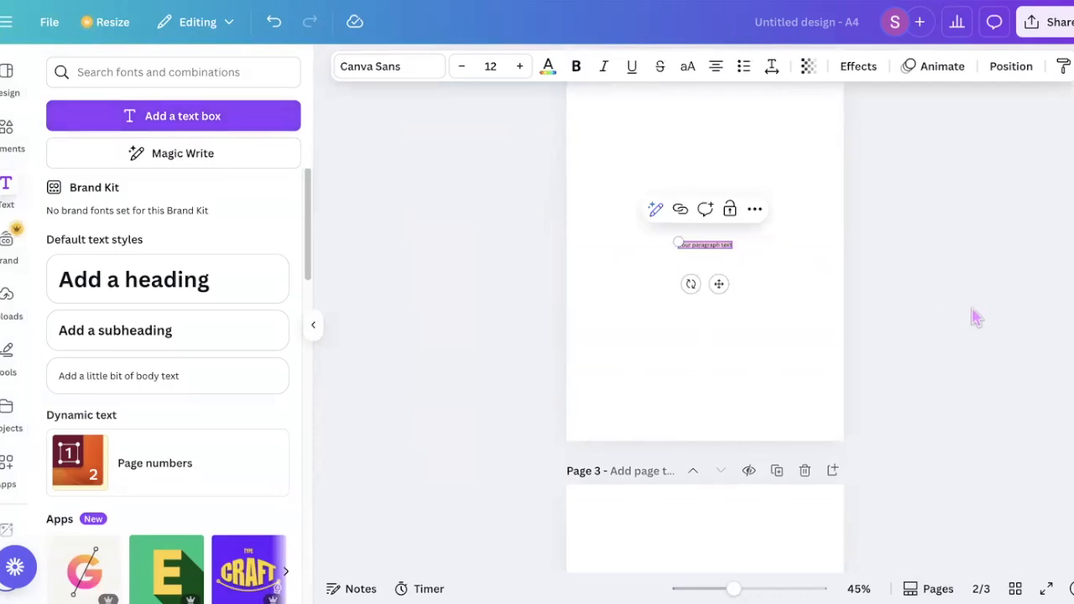
{"action": "scroll", "coordinate": [738, 448], "scroll_direction": "up", "scroll_amount": 2}
{"action": "left_click_drag", "start_coordinate": [716, 431], "coordinate": [685, 291]}
{"action": "left_click", "coordinate": [780, 307]}
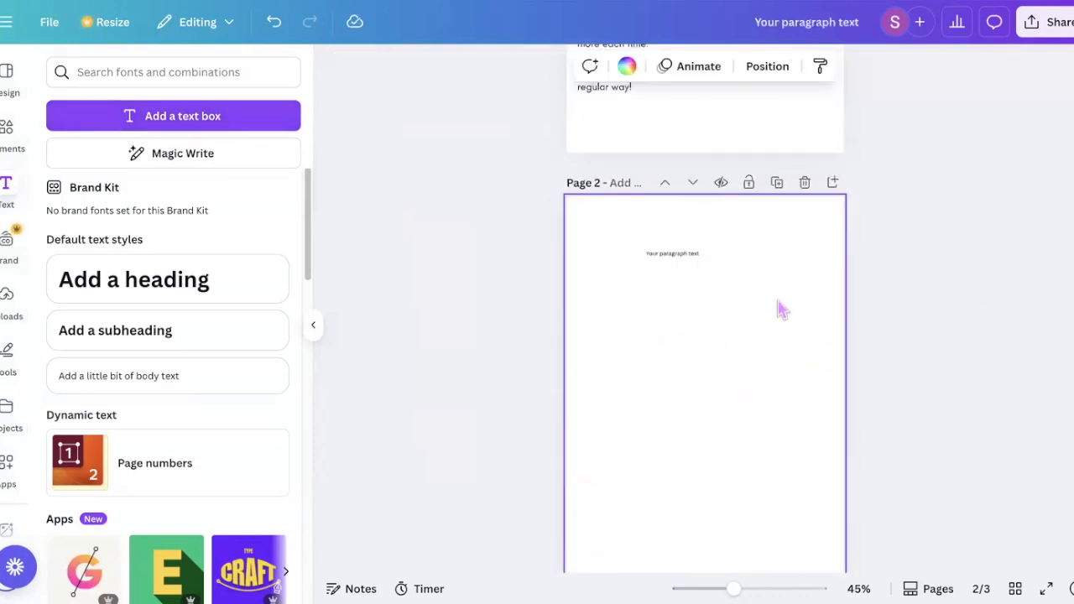
{"action": "left_click", "coordinate": [676, 259]}
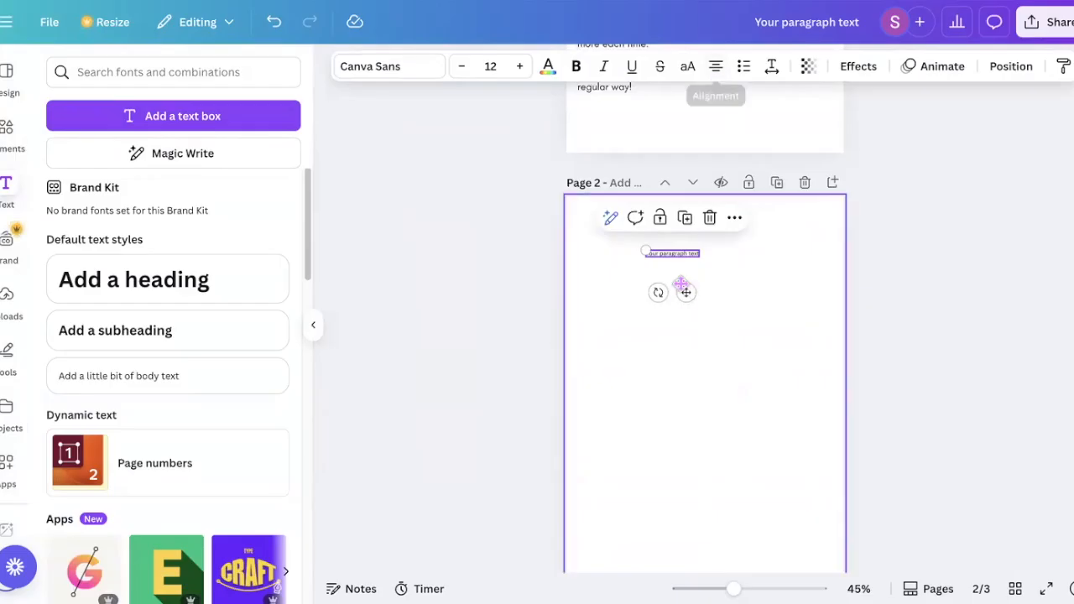
Copy the "growing pattern is a pattern that gets bigger or adds more each time." sentence from page 1 into page 2's text box.
{"action": "scroll", "coordinate": [686, 302], "scroll_direction": "up", "scroll_amount": 3}
{"action": "left_click", "coordinate": [643, 189]}
{"action": "left_click", "coordinate": [650, 168]}
{"action": "triple_click", "coordinate": [650, 165]}
{"action": "key", "text": "ctrl+c"}
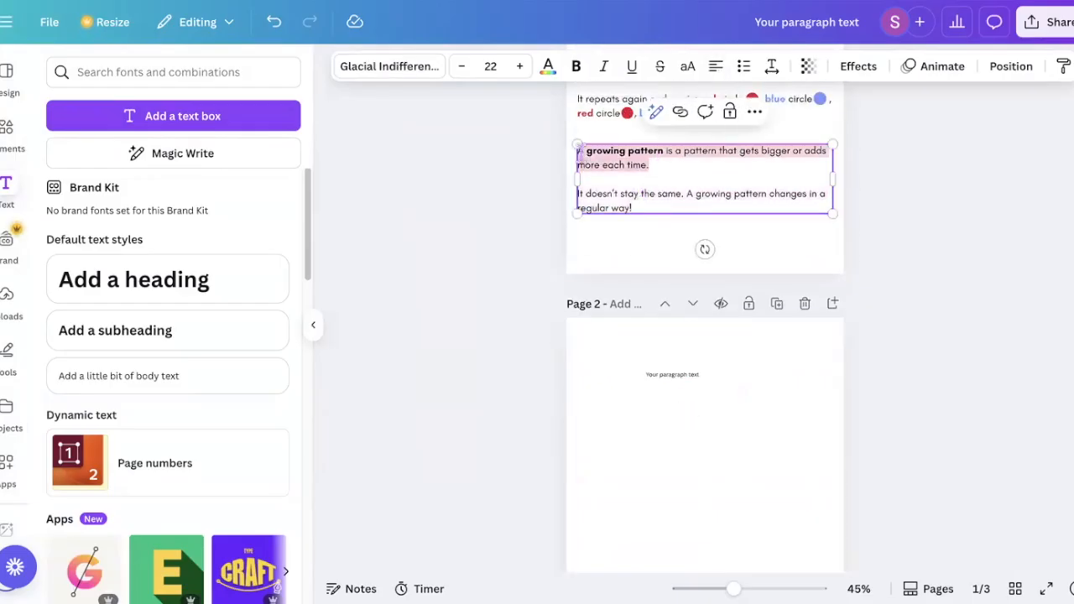
{"action": "double_click", "coordinate": [672, 375]}
{"action": "key", "text": "ctrl+v"}
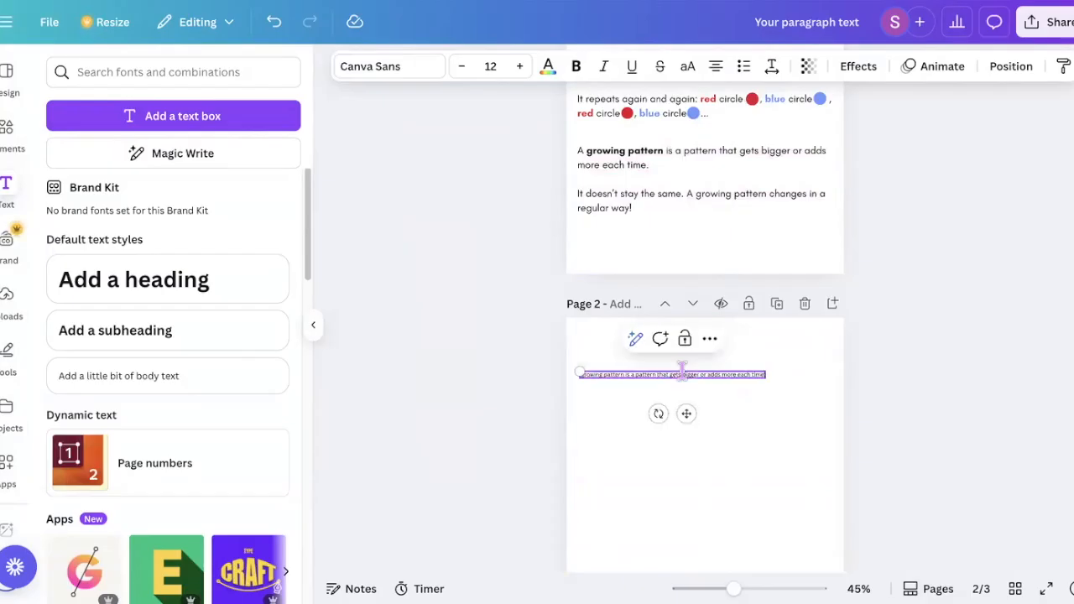
Try the alignment options on page 2's sentence, leave it left-aligned, and move it close to the page's top.
{"action": "left_click", "coordinate": [765, 433]}
{"action": "left_click_drag", "start_coordinate": [689, 377], "coordinate": [731, 378]}
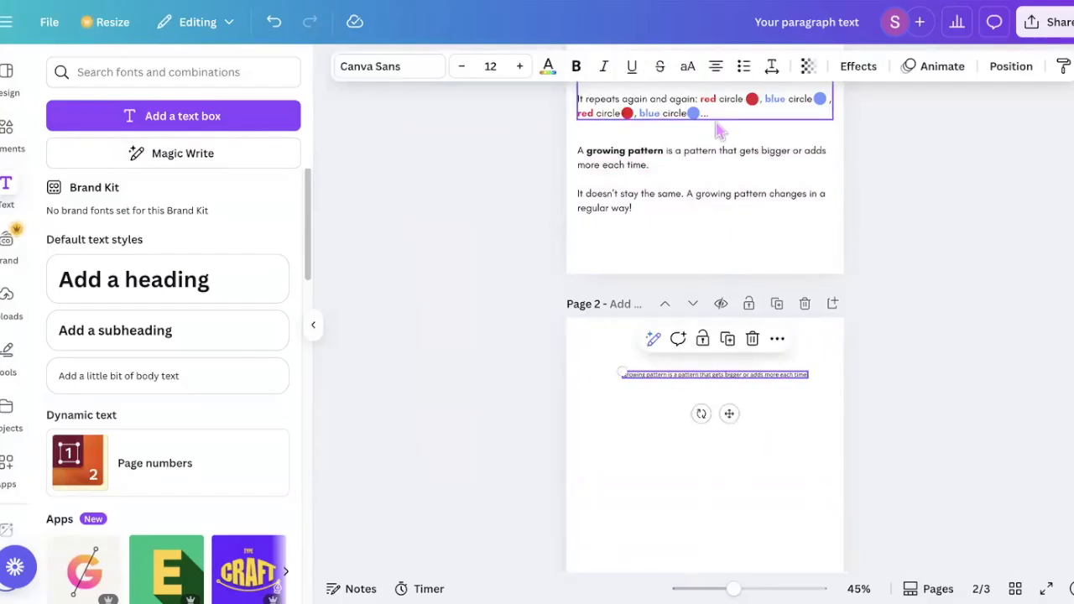
{"action": "left_click", "coordinate": [714, 75]}
{"action": "left_click", "coordinate": [716, 72]}
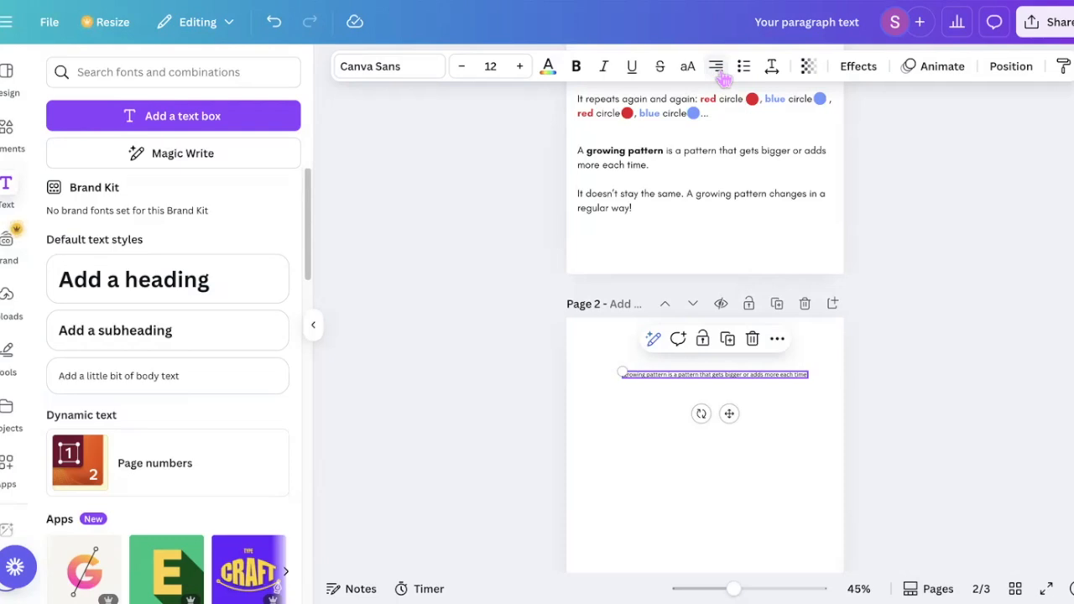
{"action": "left_click", "coordinate": [717, 72]}
{"action": "left_click", "coordinate": [653, 388]}
{"action": "left_click", "coordinate": [652, 372]}
{"action": "left_click_drag", "start_coordinate": [653, 372], "coordinate": [634, 350]}
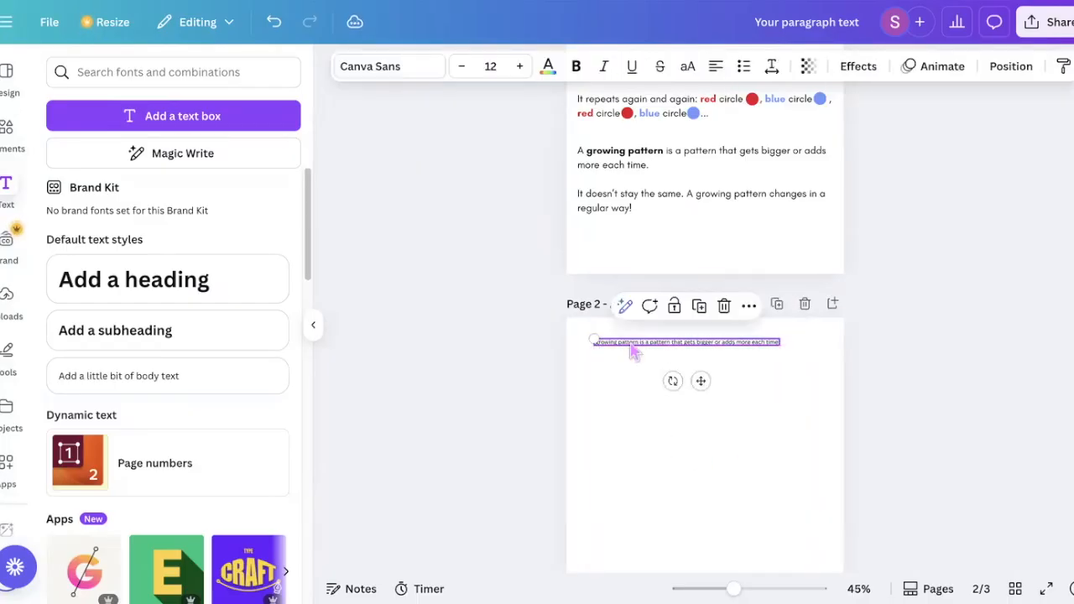
Copy the row of six red and blue circles from page 1 and paste it on page 2.
{"action": "scroll", "coordinate": [634, 351], "scroll_direction": "up", "scroll_amount": 5}
{"action": "scroll", "coordinate": [633, 351], "scroll_direction": "up", "scroll_amount": 5}
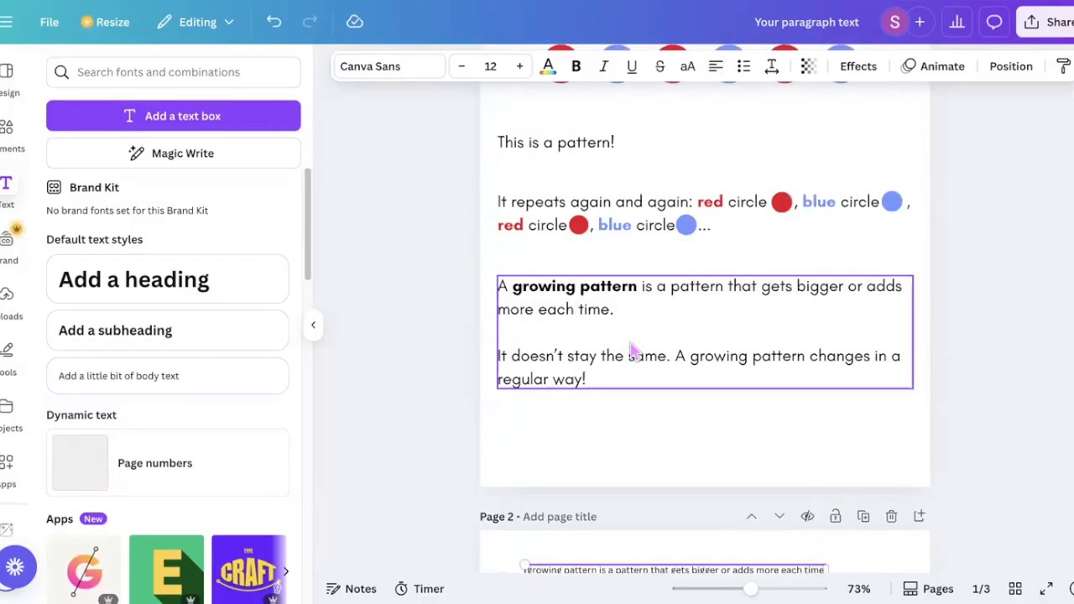
{"action": "scroll", "coordinate": [634, 351], "scroll_direction": "up", "scroll_amount": 3}
{"action": "scroll", "coordinate": [633, 350], "scroll_direction": "down", "scroll_amount": 5}
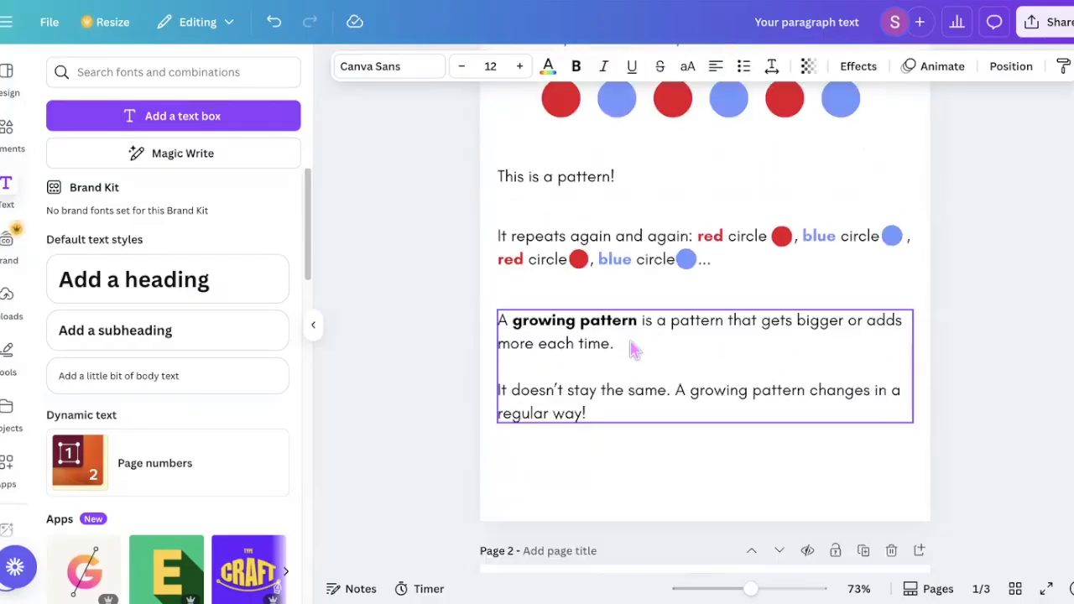
{"action": "scroll", "coordinate": [634, 346], "scroll_direction": "up", "scroll_amount": 5}
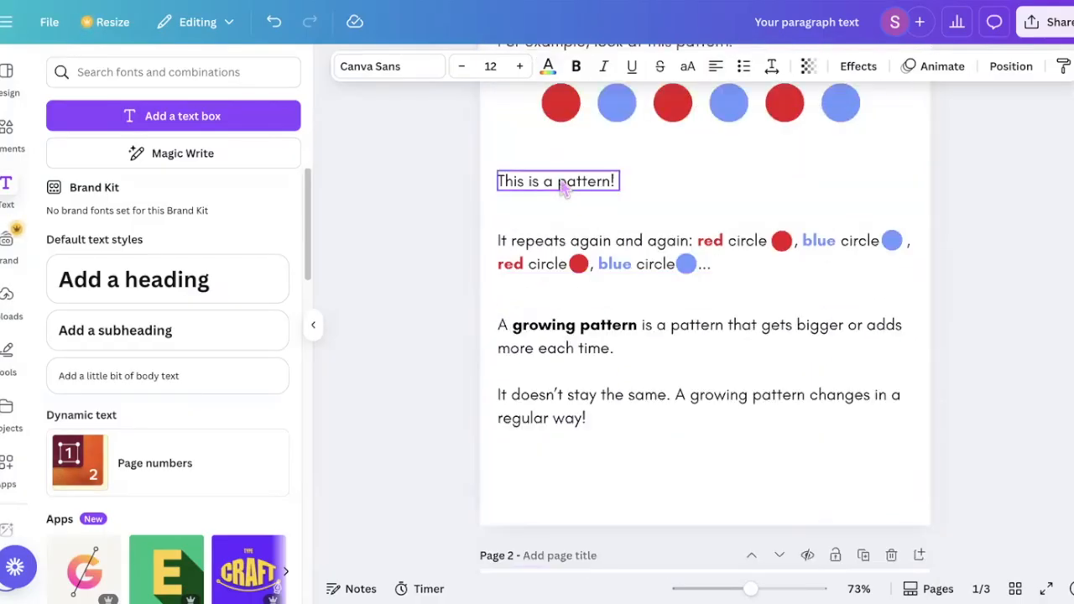
{"action": "left_click", "coordinate": [847, 127]}
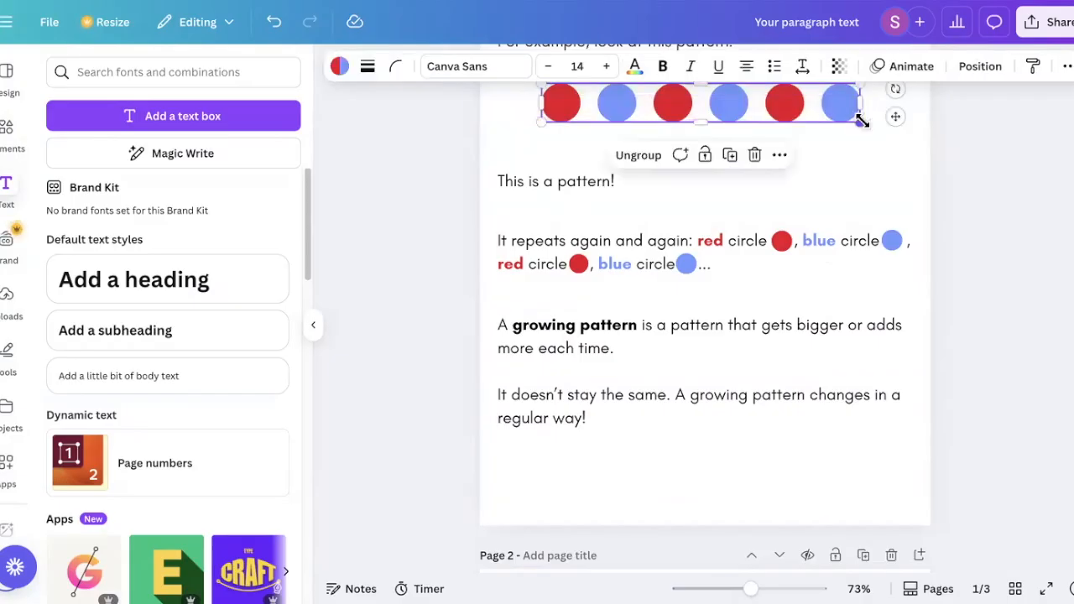
{"action": "scroll", "coordinate": [868, 130], "scroll_direction": "down", "scroll_amount": 2}
{"action": "scroll", "coordinate": [710, 400], "scroll_direction": "down", "scroll_amount": 4}
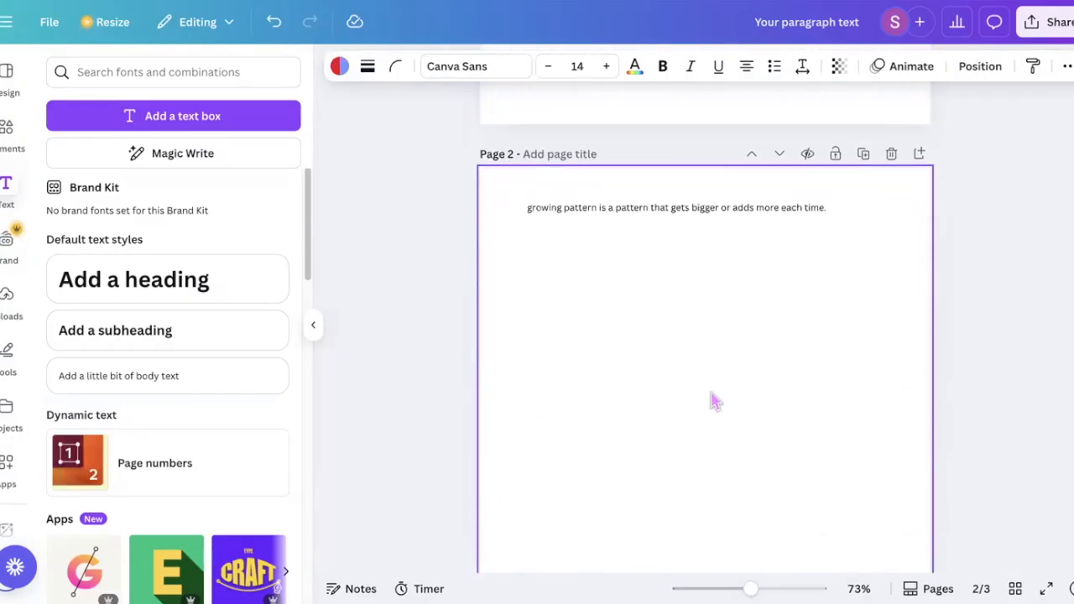
{"action": "key", "text": "ctrl+v"}
Move the pasted circle row up beneath the sentence, toward the right edge of page 2.
{"action": "left_click", "coordinate": [623, 374]}
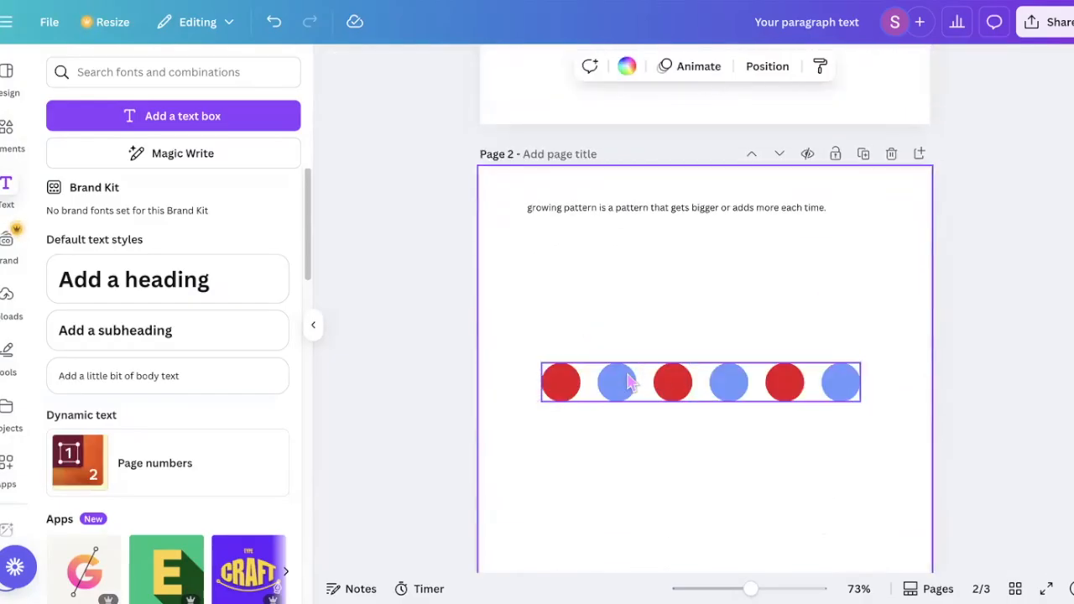
{"action": "left_click_drag", "start_coordinate": [753, 340], "coordinate": [886, 214]}
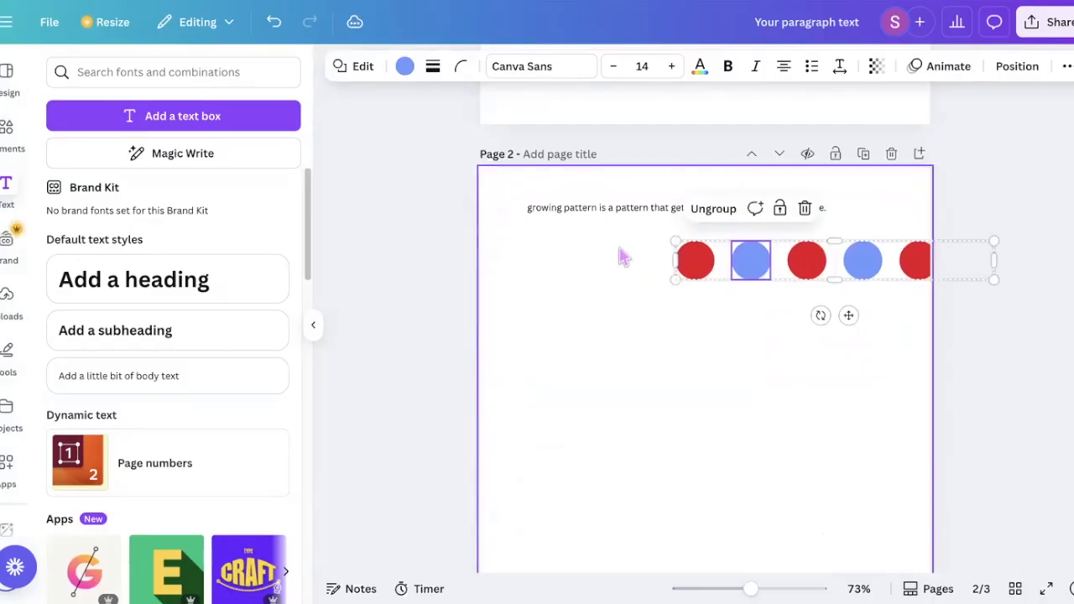
{"action": "left_click", "coordinate": [539, 263]}
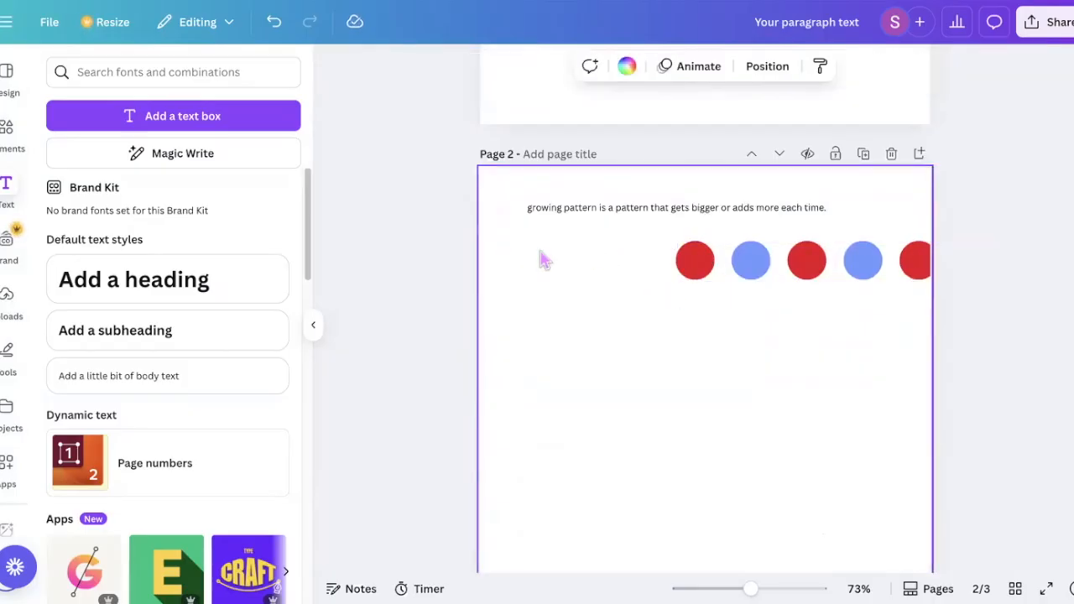
Narrow the growing-pattern text box so it wraps, and place it to the left of the circle row.
{"action": "left_click_drag", "start_coordinate": [614, 209], "coordinate": [596, 259]}
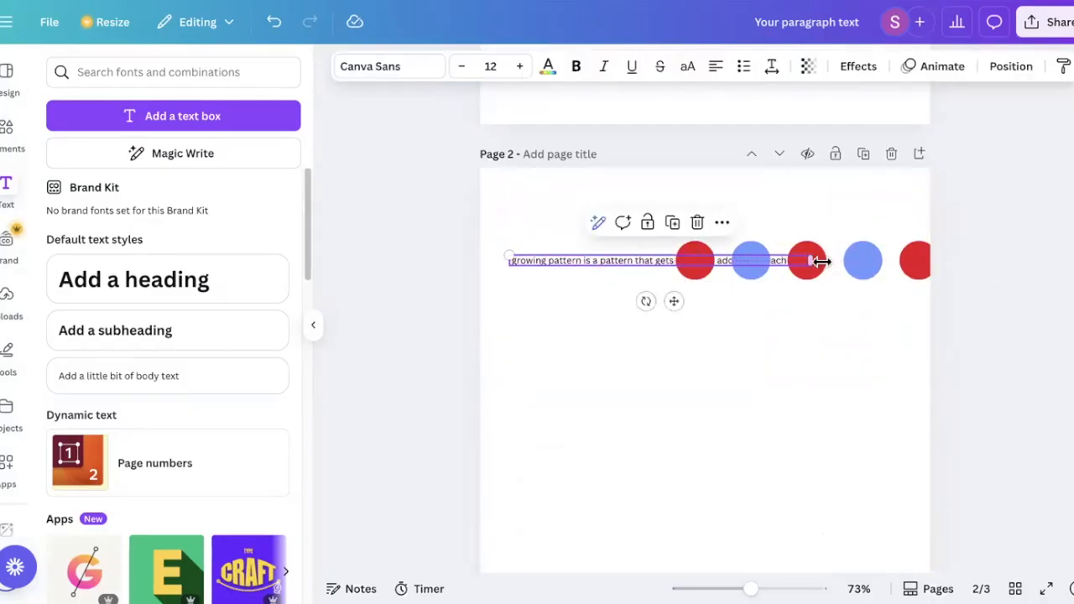
{"action": "left_click_drag", "start_coordinate": [811, 260], "coordinate": [660, 267]}
{"action": "left_click", "coordinate": [641, 329]}
{"action": "left_click", "coordinate": [587, 267]}
{"action": "left_click_drag", "start_coordinate": [587, 267], "coordinate": [579, 249]}
Format page 2's growing-pattern text in Glacial Indifference at size 22.
{"action": "left_click", "coordinate": [491, 67]}
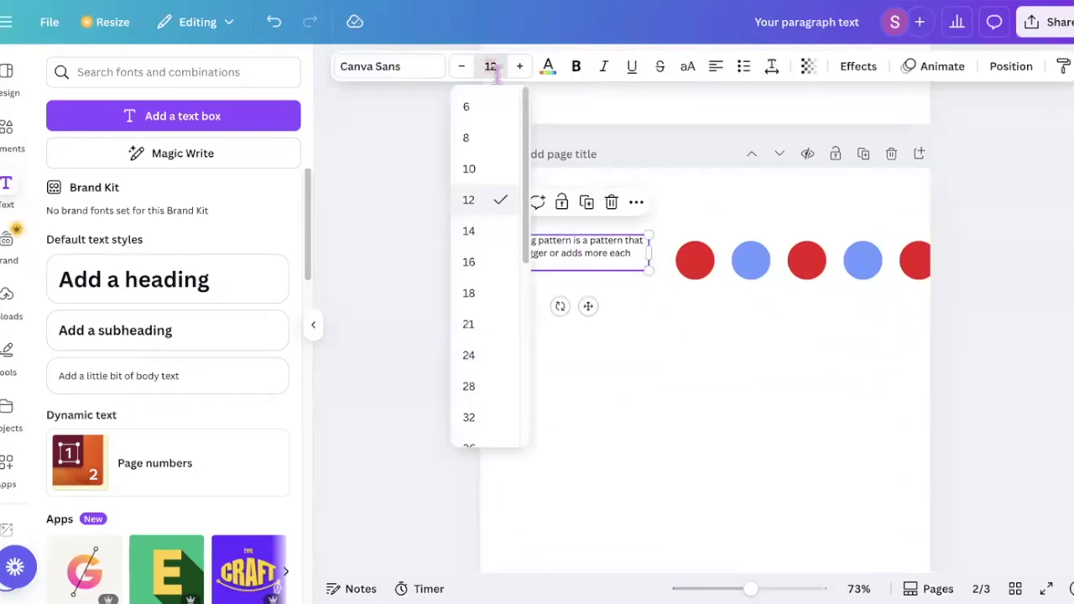
{"action": "key", "text": "Return"}
{"action": "left_click", "coordinate": [377, 67]}
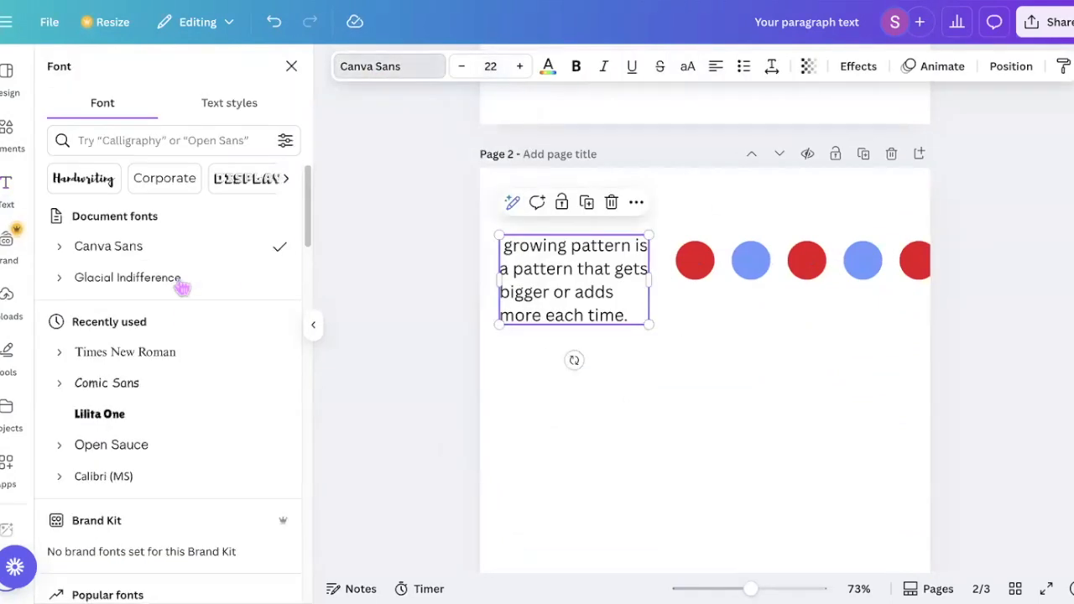
{"action": "left_click", "coordinate": [160, 278]}
{"action": "left_click", "coordinate": [760, 485]}
Move the growing-pattern text box lower on page 2 and shift the circle row left to fit within the page.
{"action": "left_click", "coordinate": [741, 267]}
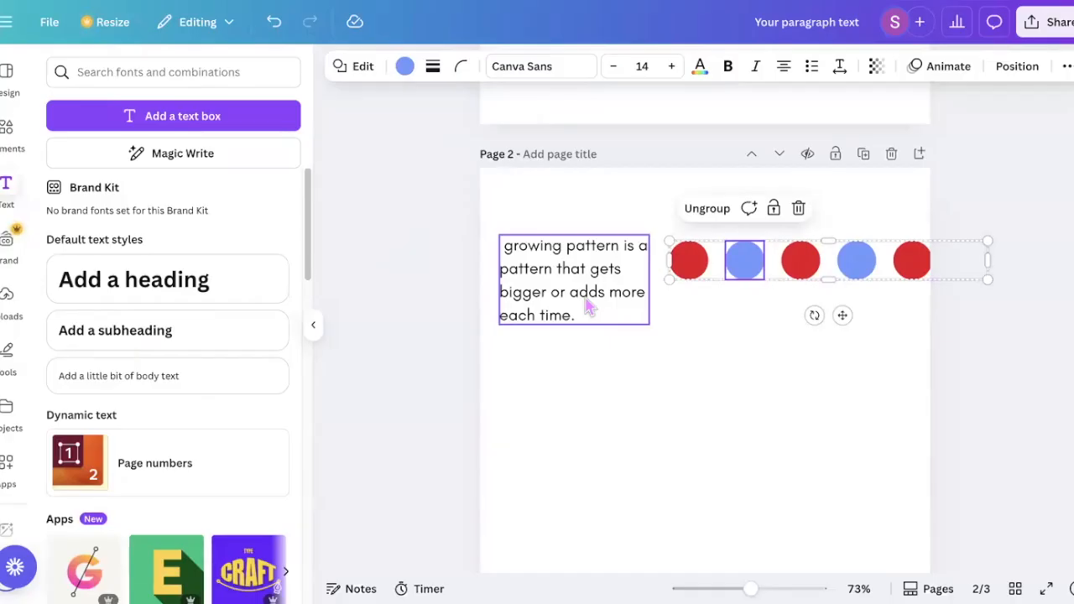
{"action": "left_click_drag", "start_coordinate": [575, 269], "coordinate": [579, 229]}
{"action": "scroll", "coordinate": [579, 229], "scroll_direction": "down", "scroll_amount": 3}
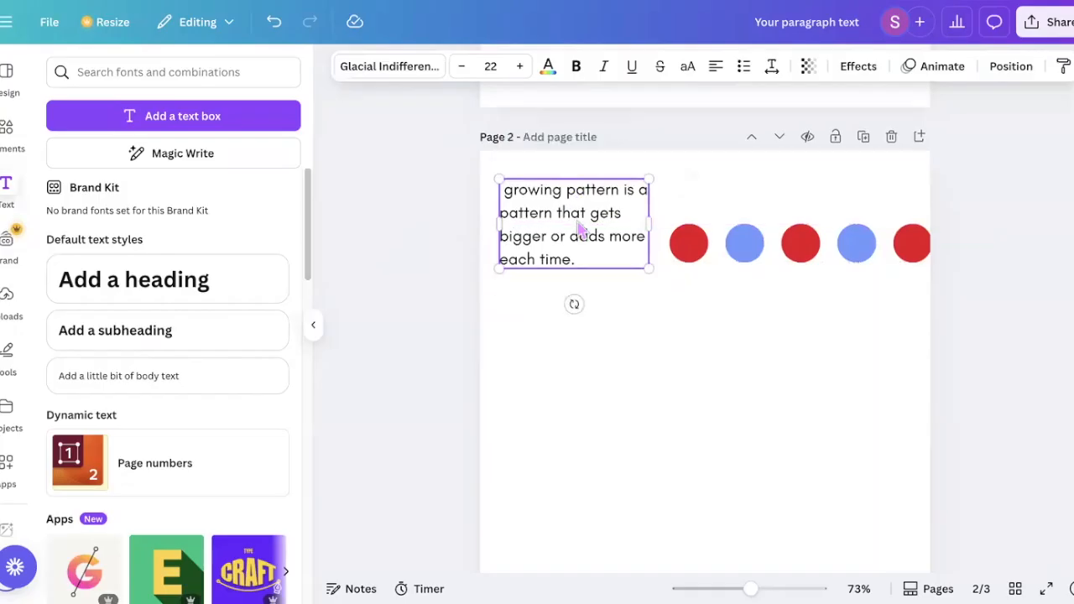
{"action": "left_click_drag", "start_coordinate": [561, 148], "coordinate": [648, 478]}
{"action": "scroll", "coordinate": [767, 475], "scroll_direction": "down", "scroll_amount": 3}
{"action": "left_click_drag", "start_coordinate": [737, 175], "coordinate": [643, 196]}
Add a text box below the first sentence on page 1 and cycle through its text alignments.
{"action": "scroll", "coordinate": [642, 196], "scroll_direction": "up", "scroll_amount": 5}
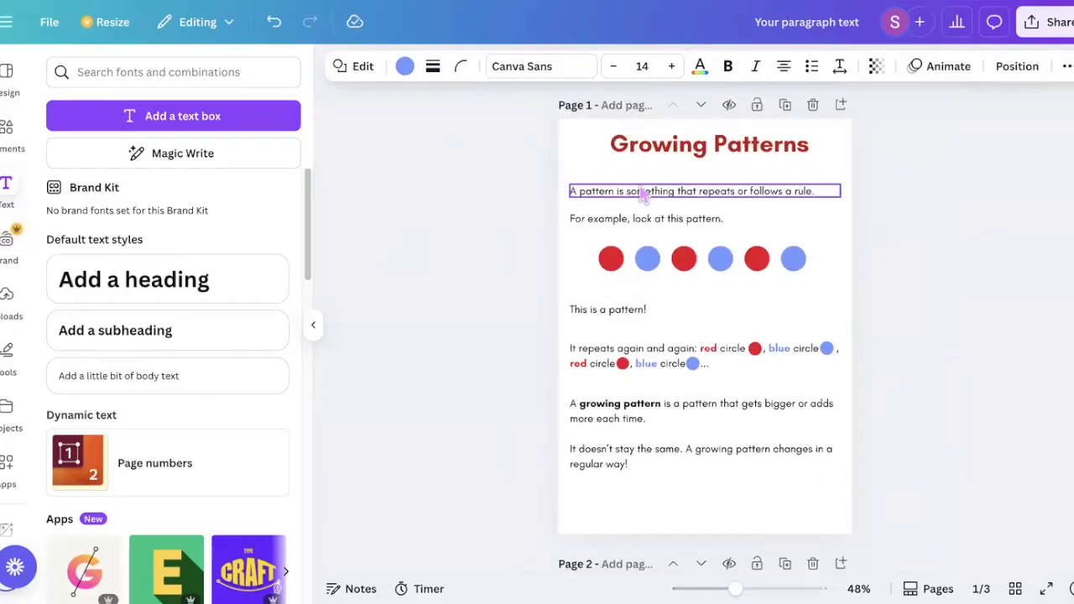
{"action": "left_click", "coordinate": [643, 205]}
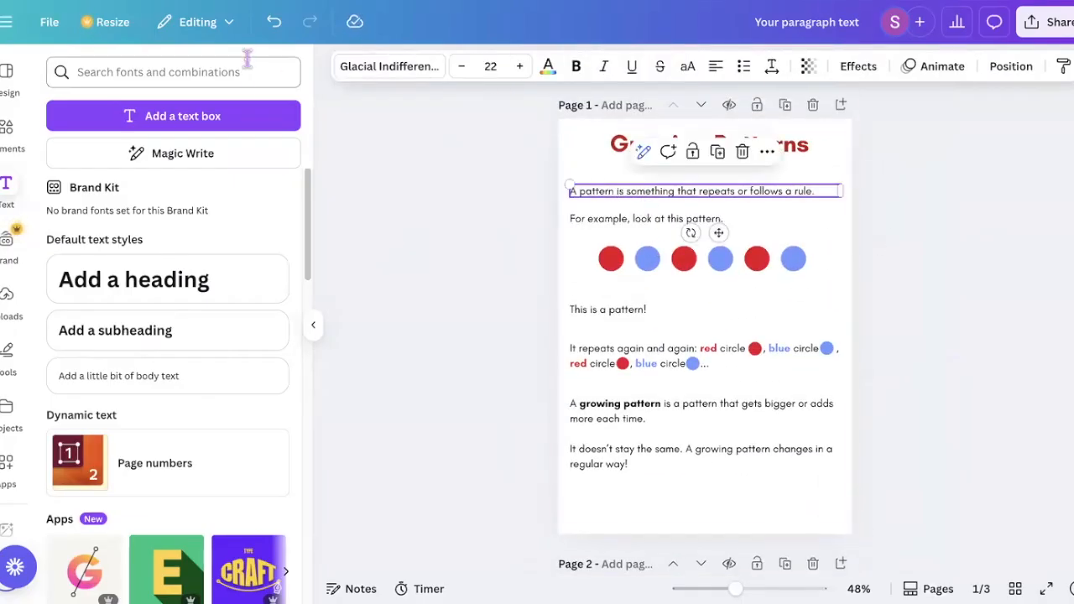
{"action": "left_click", "coordinate": [241, 126]}
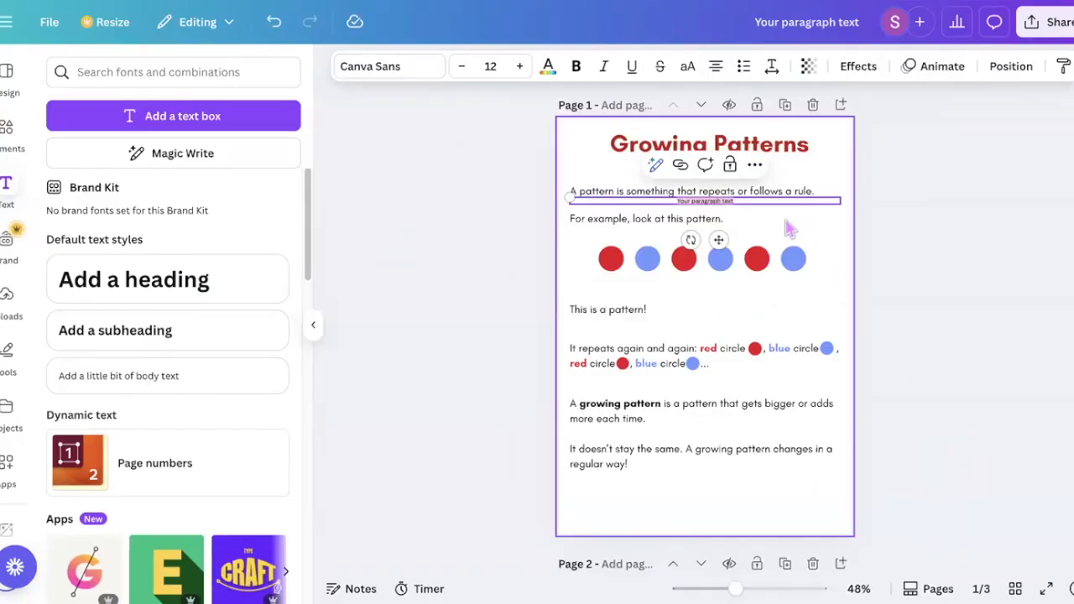
{"action": "left_click", "coordinate": [717, 70]}
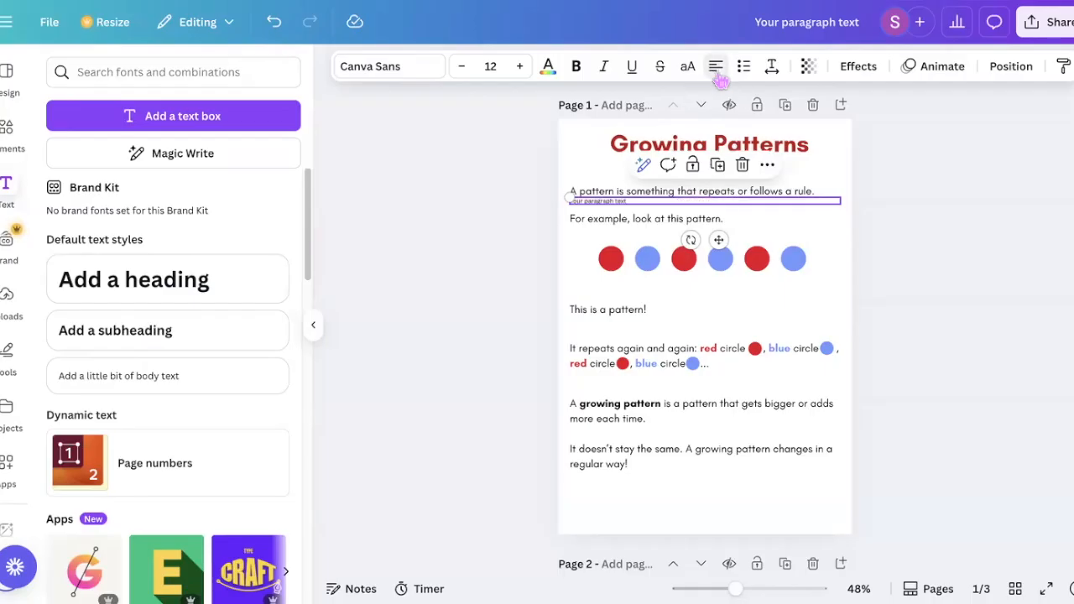
{"action": "left_click", "coordinate": [713, 74]}
{"action": "left_click", "coordinate": [712, 75]}
{"action": "left_click", "coordinate": [712, 75]}
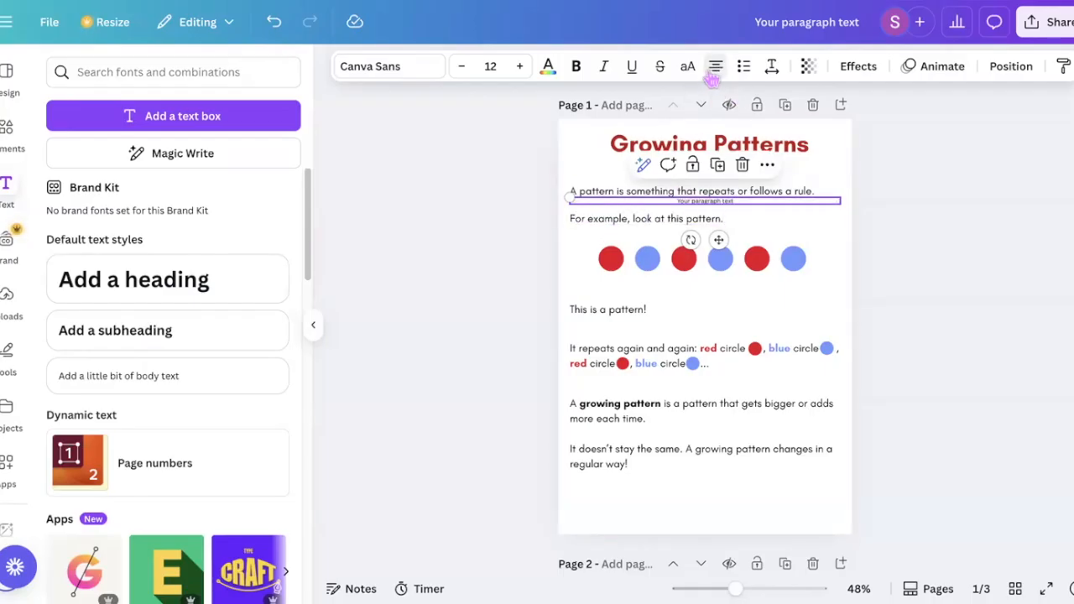
Set the placeholder text on page 1 to size 22 and align it left.
{"action": "left_click", "coordinate": [491, 66]}
{"action": "type", "text": "22"}
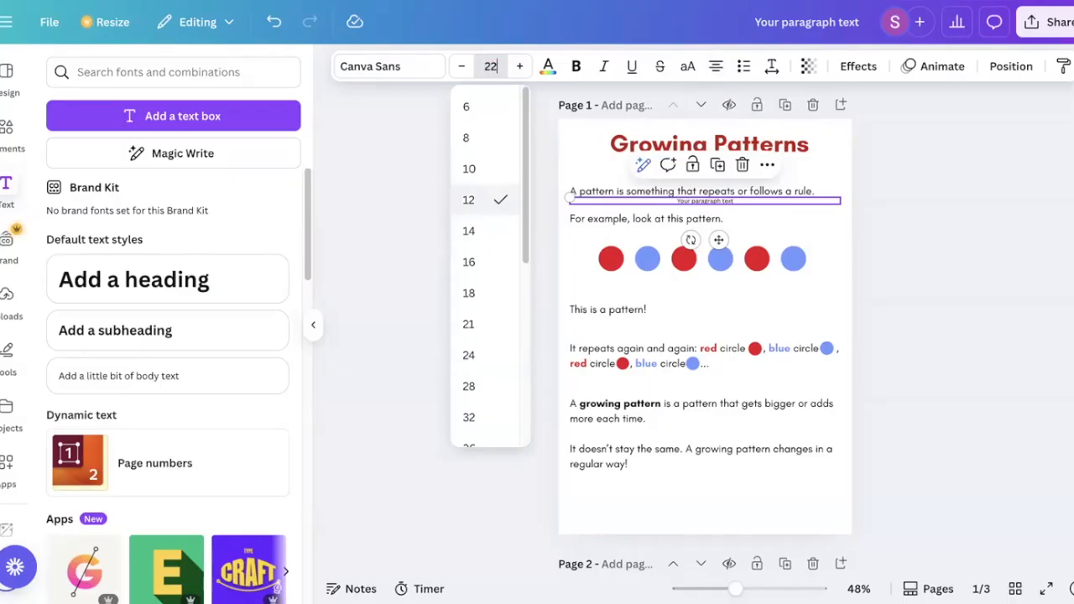
{"action": "key", "text": "Return"}
{"action": "left_click", "coordinate": [714, 71]}
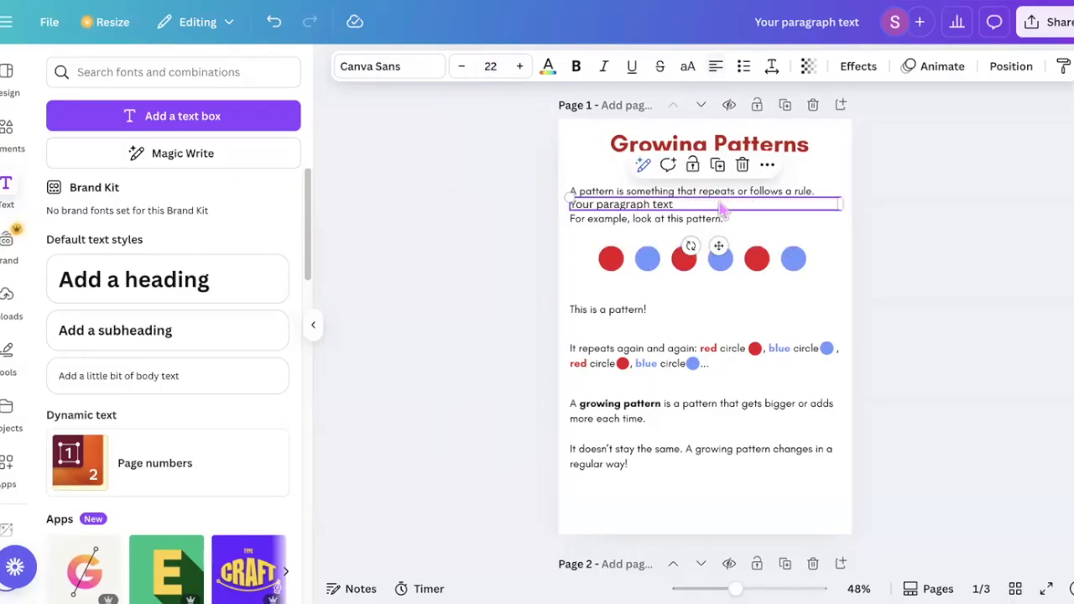
Try numbered list formatting on page 1's placeholder text and remove it again.
{"action": "scroll", "coordinate": [732, 270], "scroll_direction": "down", "scroll_amount": 1}
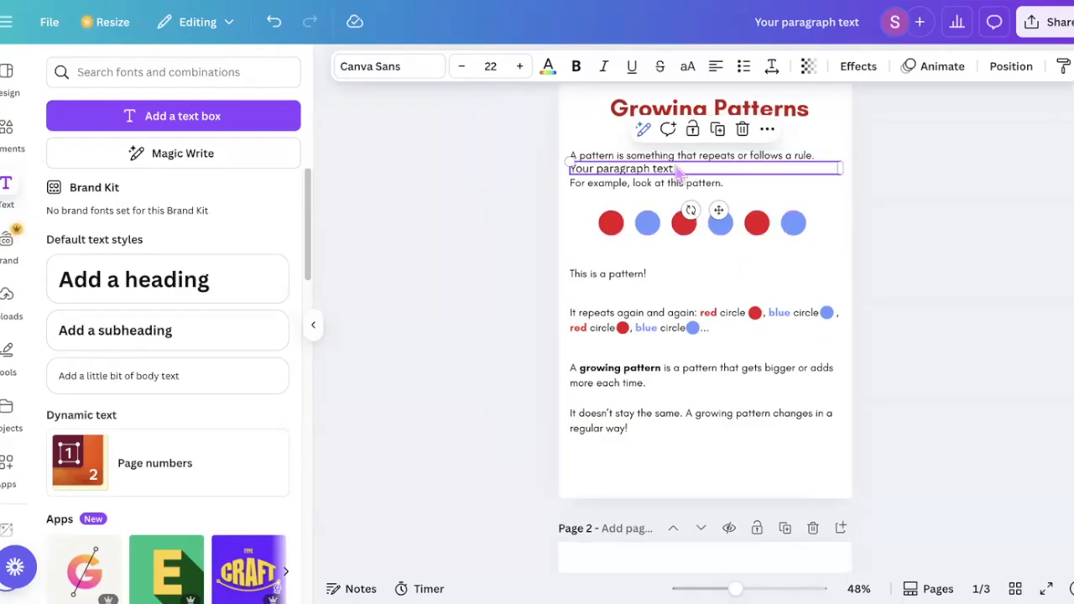
{"action": "left_click", "coordinate": [744, 72]}
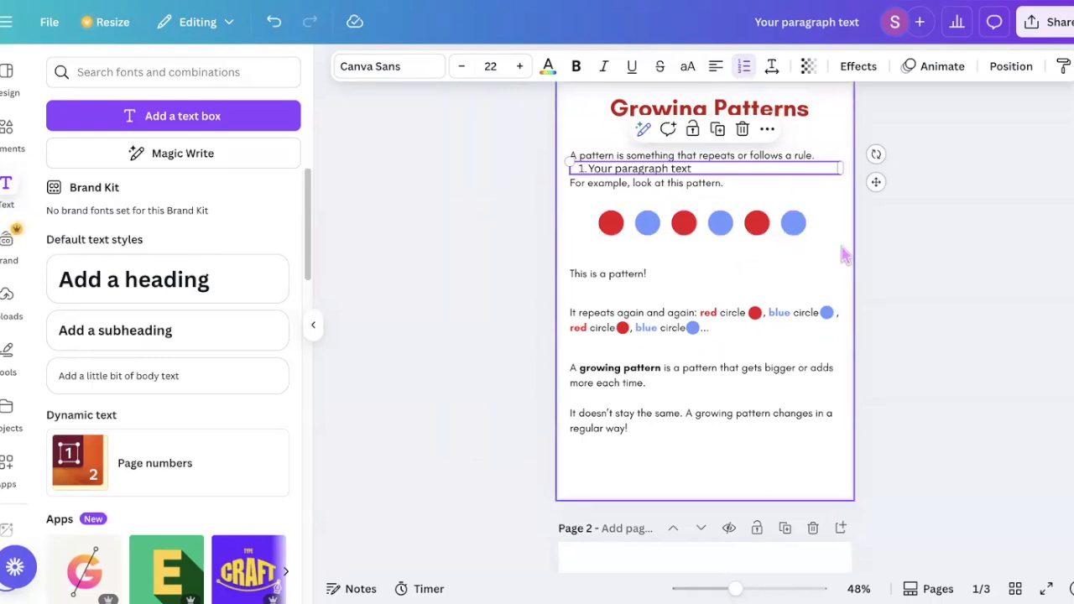
{"action": "double_click", "coordinate": [601, 170]}
{"action": "left_click", "coordinate": [744, 66]}
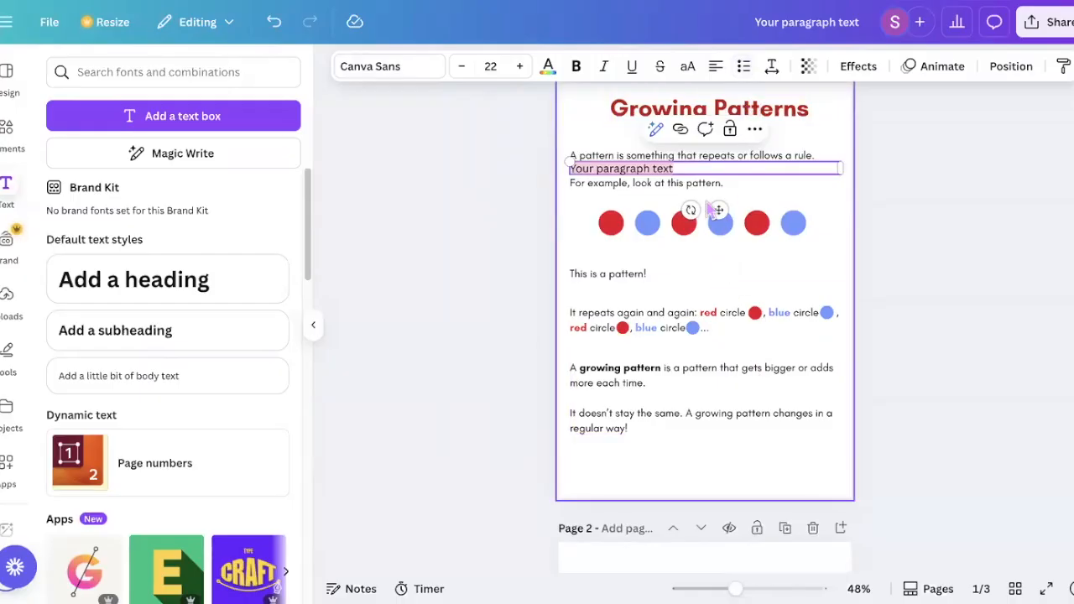
Delete the "Your paragraph text" placeholder box from page 1.
{"action": "left_click", "coordinate": [835, 302]}
{"action": "left_click", "coordinate": [667, 171]}
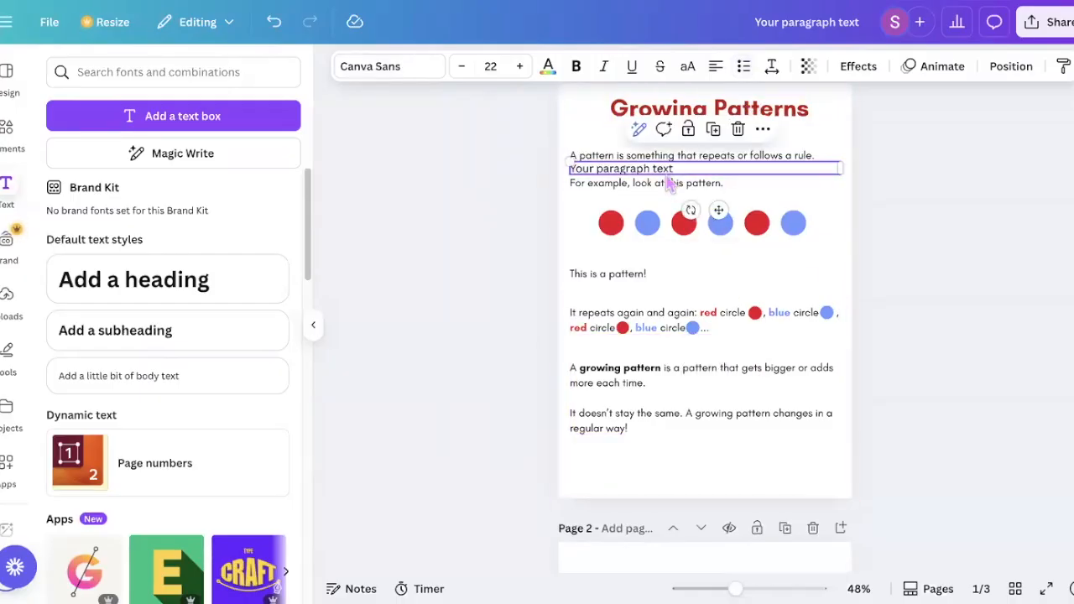
{"action": "key", "text": "Delete"}
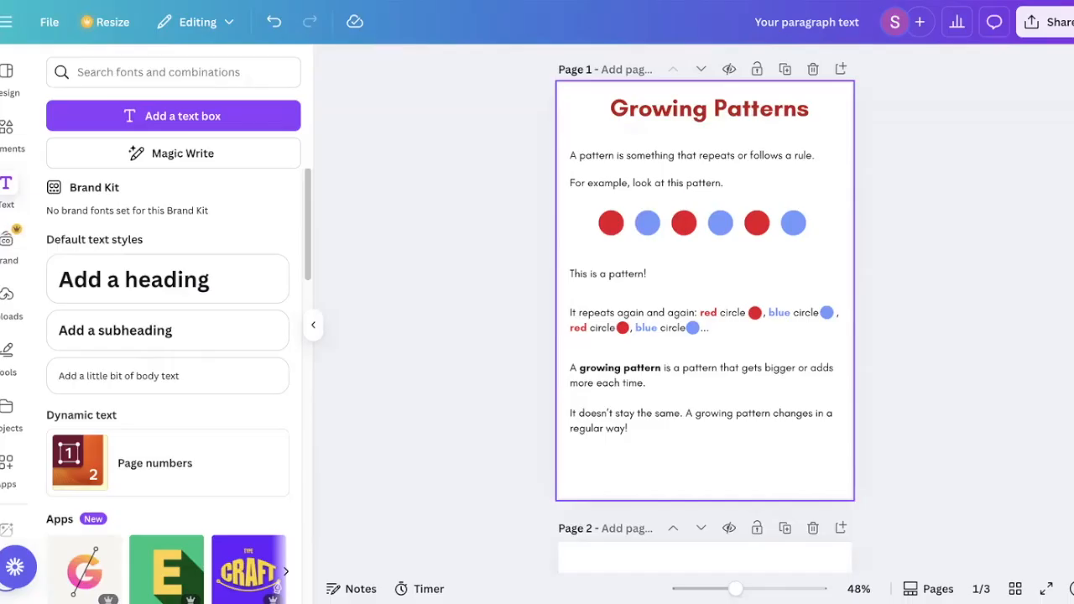
{"action": "scroll", "coordinate": [865, 201], "scroll_direction": "down", "scroll_amount": 1}
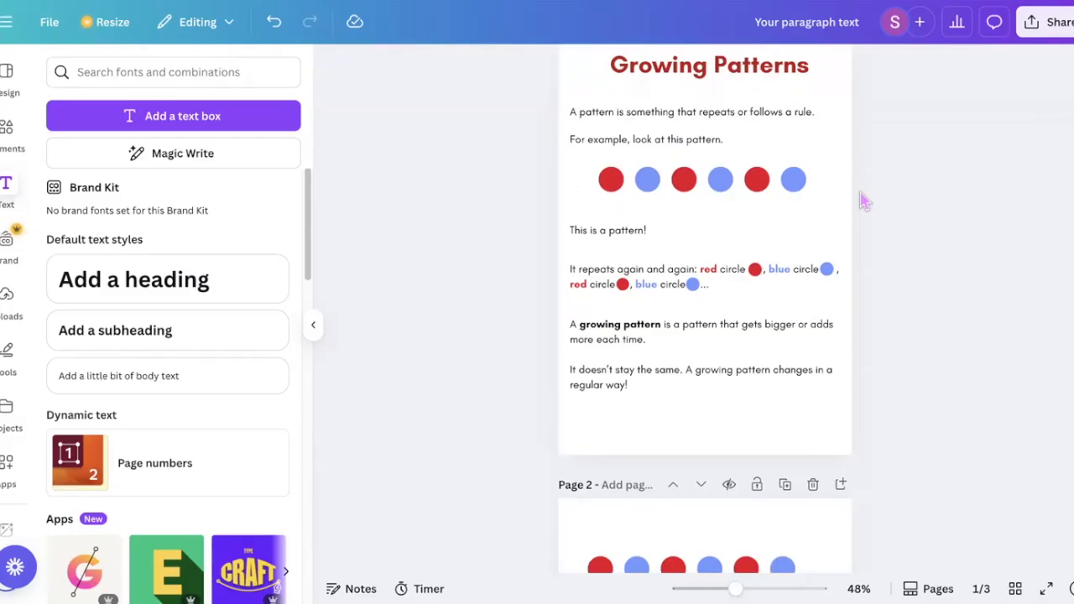
Delete the row of red and blue circles from page 2.
{"action": "scroll", "coordinate": [696, 168], "scroll_direction": "down", "scroll_amount": 6}
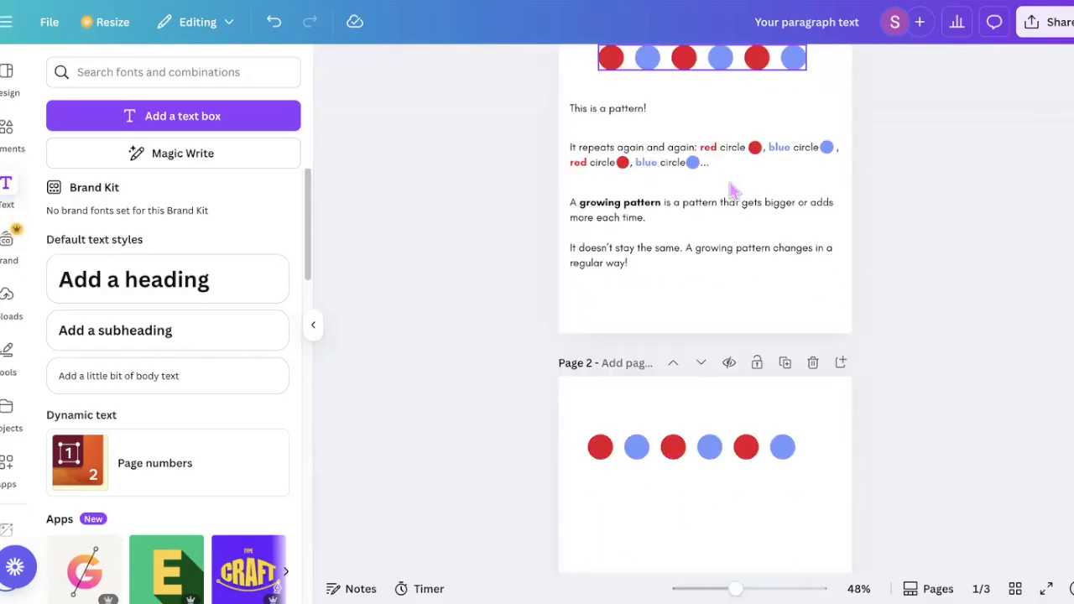
{"action": "left_click_drag", "start_coordinate": [594, 290], "coordinate": [834, 398]}
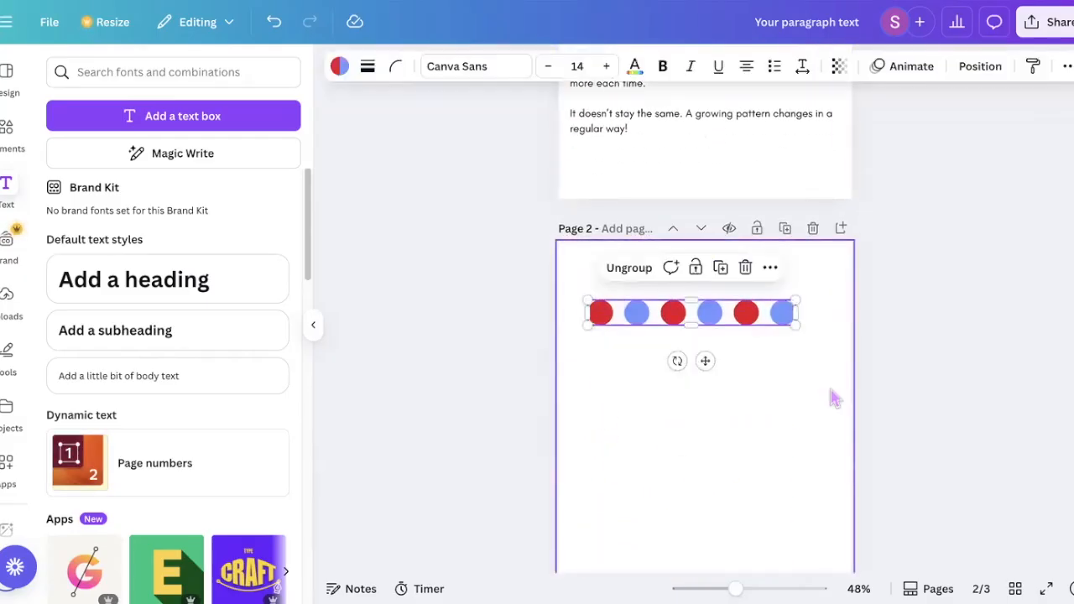
{"action": "key", "text": "Delete"}
{"action": "scroll", "coordinate": [772, 265], "scroll_direction": "up", "scroll_amount": 7}
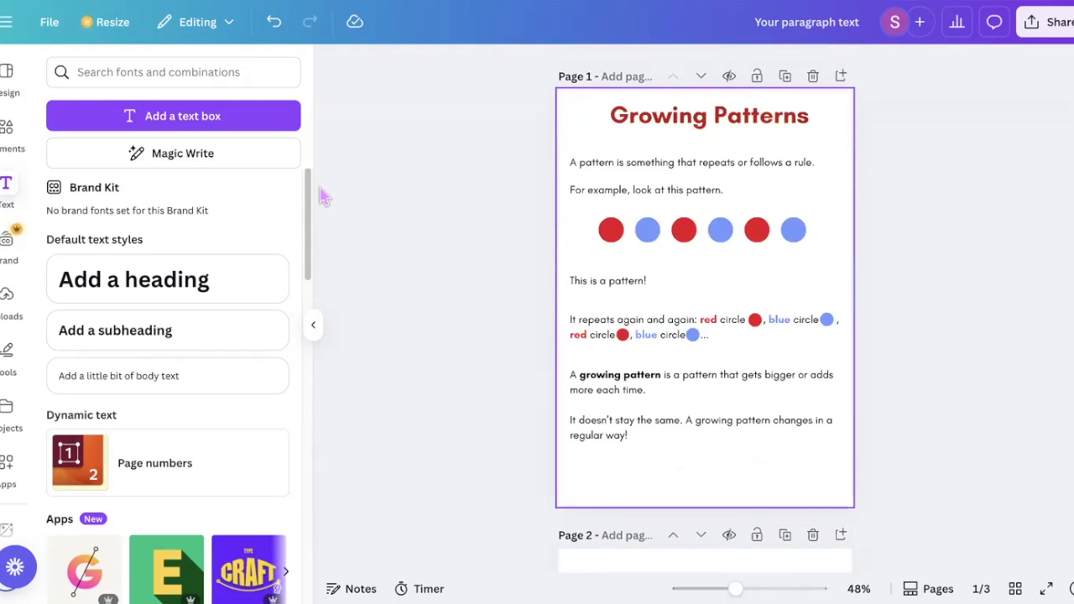
Search the elements library for carrot and browse all of the graphics results.
{"action": "left_click", "coordinate": [8, 133]}
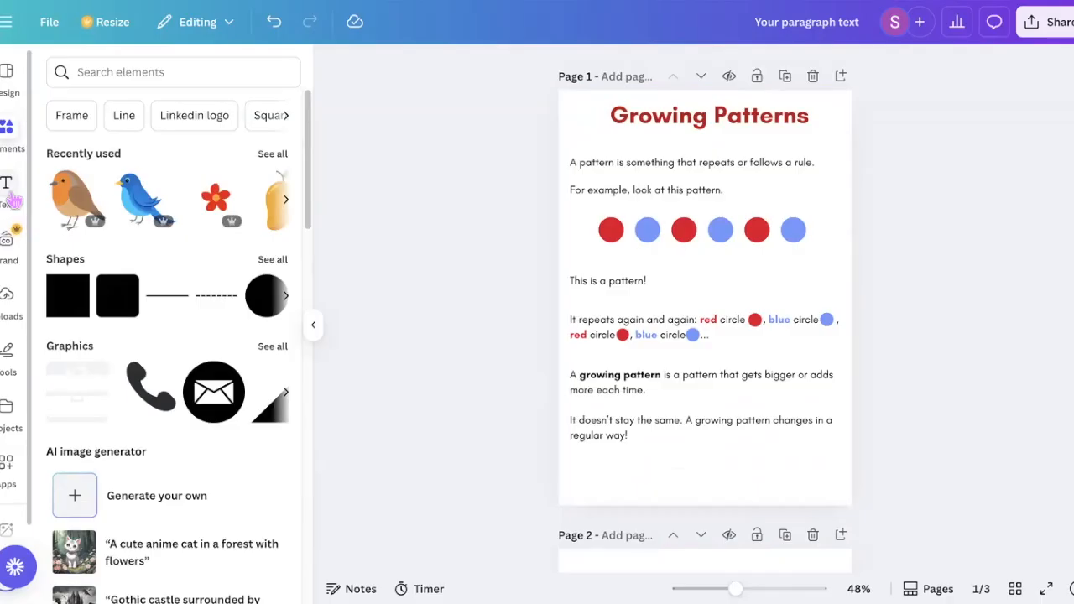
{"action": "left_click", "coordinate": [11, 147]}
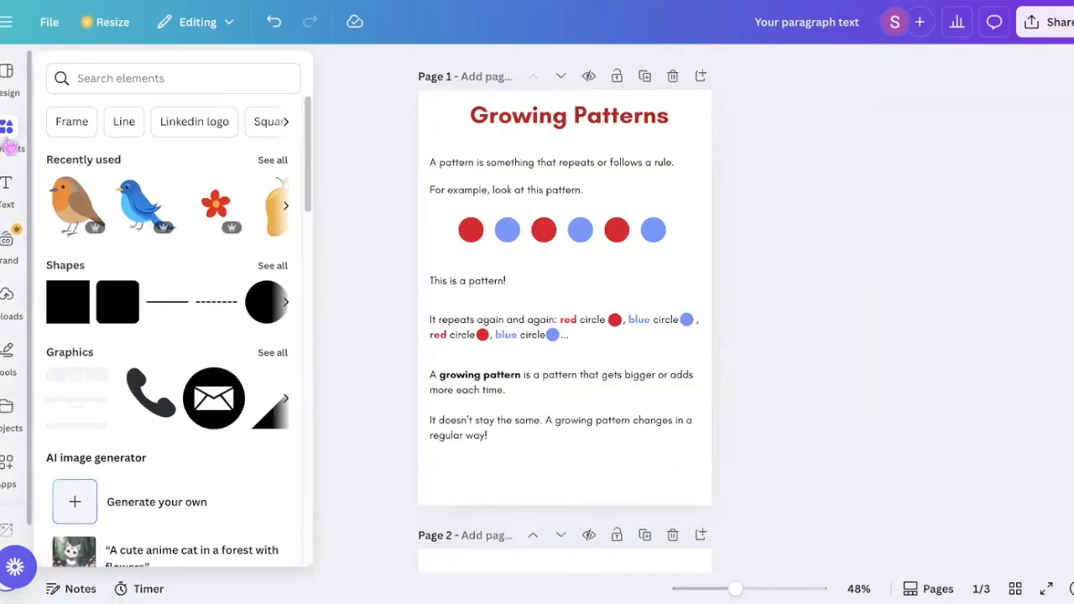
{"action": "left_click", "coordinate": [156, 78]}
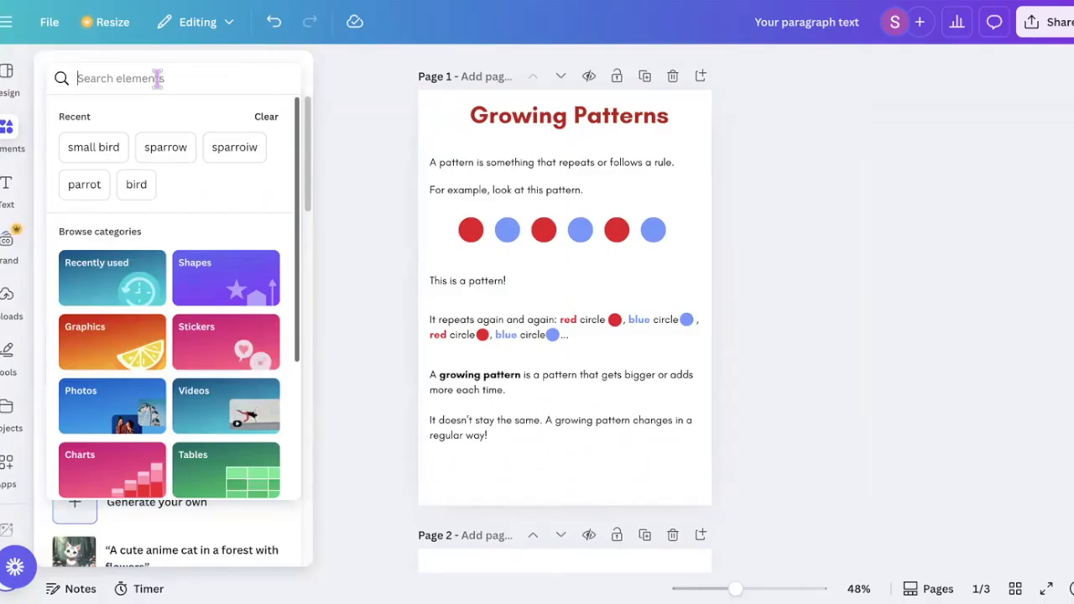
{"action": "type", "text": "carrot"}
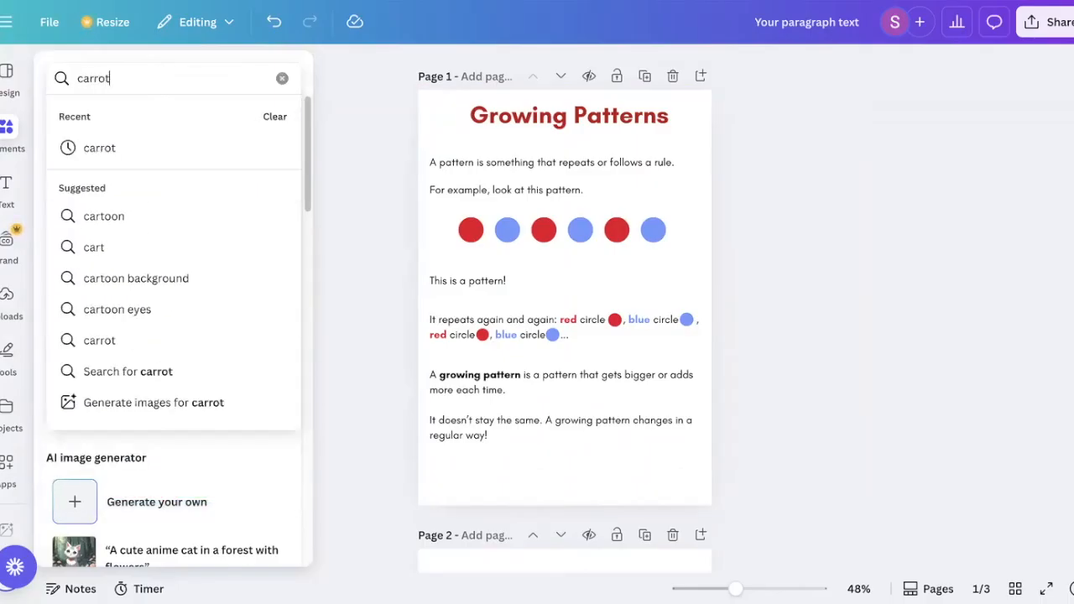
{"action": "key", "text": "Return"}
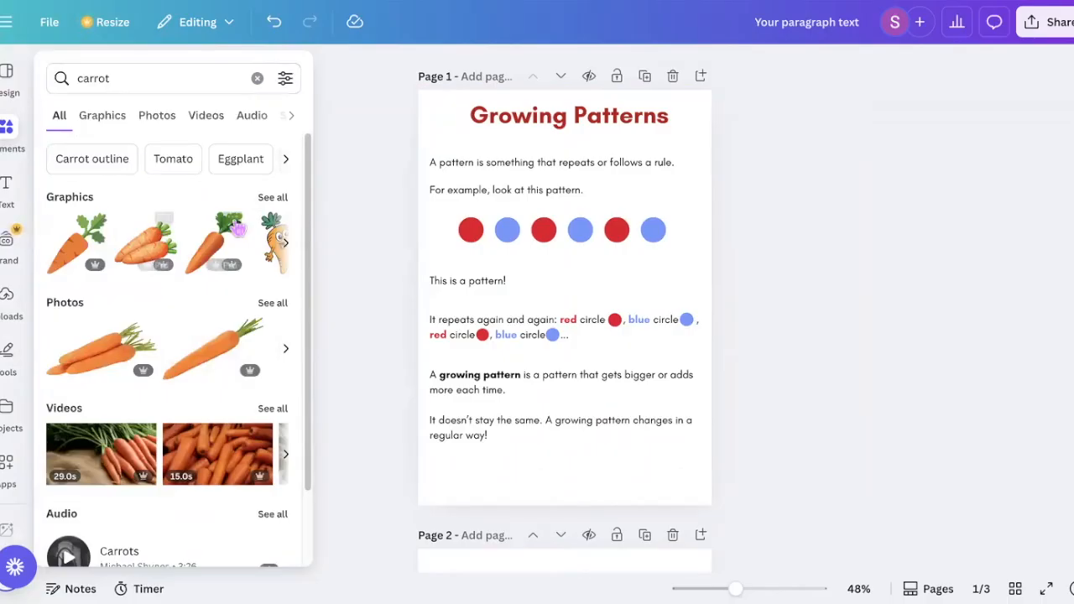
{"action": "left_click", "coordinate": [272, 198]}
{"action": "scroll", "coordinate": [237, 290], "scroll_direction": "down", "scroll_amount": 10}
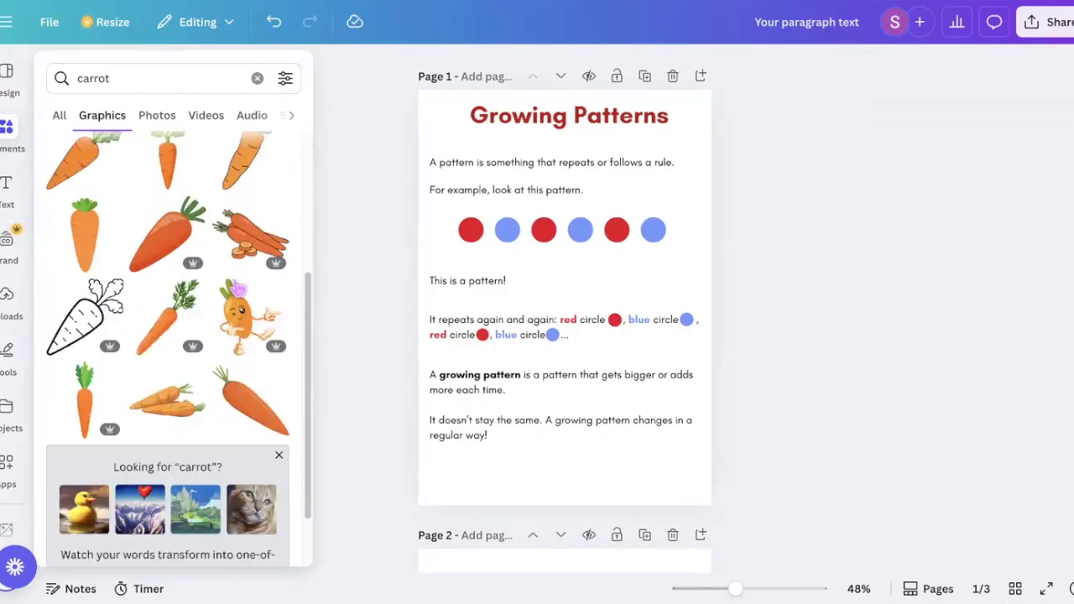
{"action": "scroll", "coordinate": [237, 290], "scroll_direction": "up", "scroll_amount": 5}
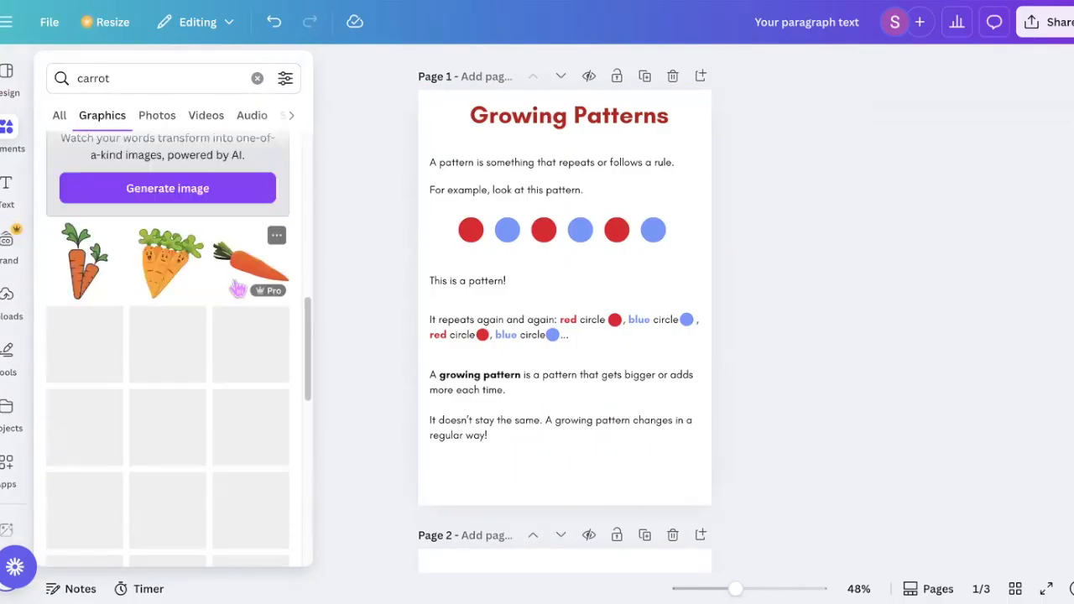
{"action": "scroll", "coordinate": [238, 288], "scroll_direction": "up", "scroll_amount": 3}
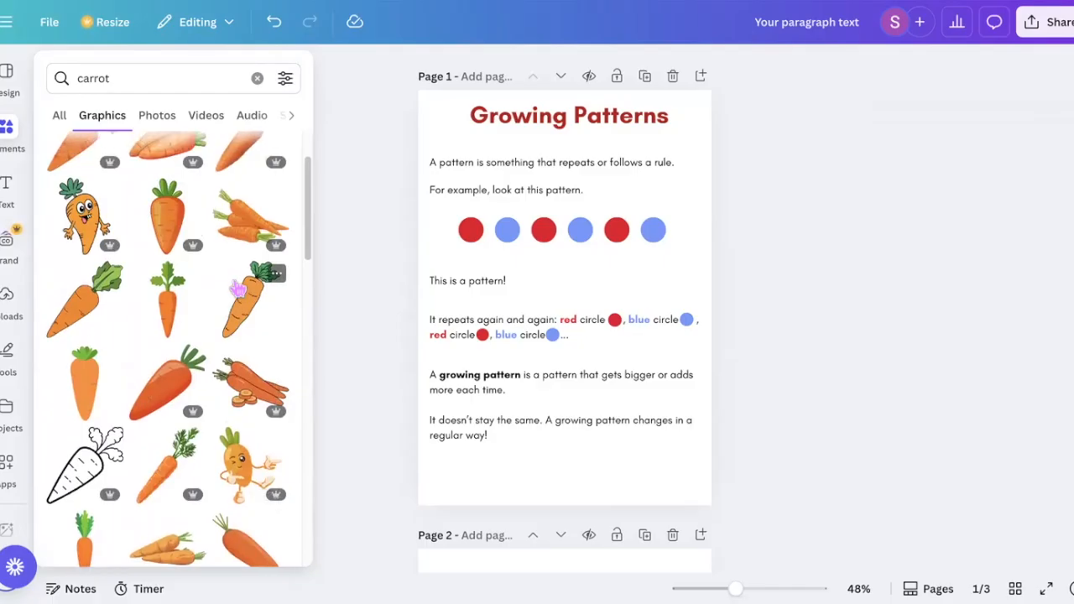
{"action": "scroll", "coordinate": [238, 289], "scroll_direction": "up", "scroll_amount": 3}
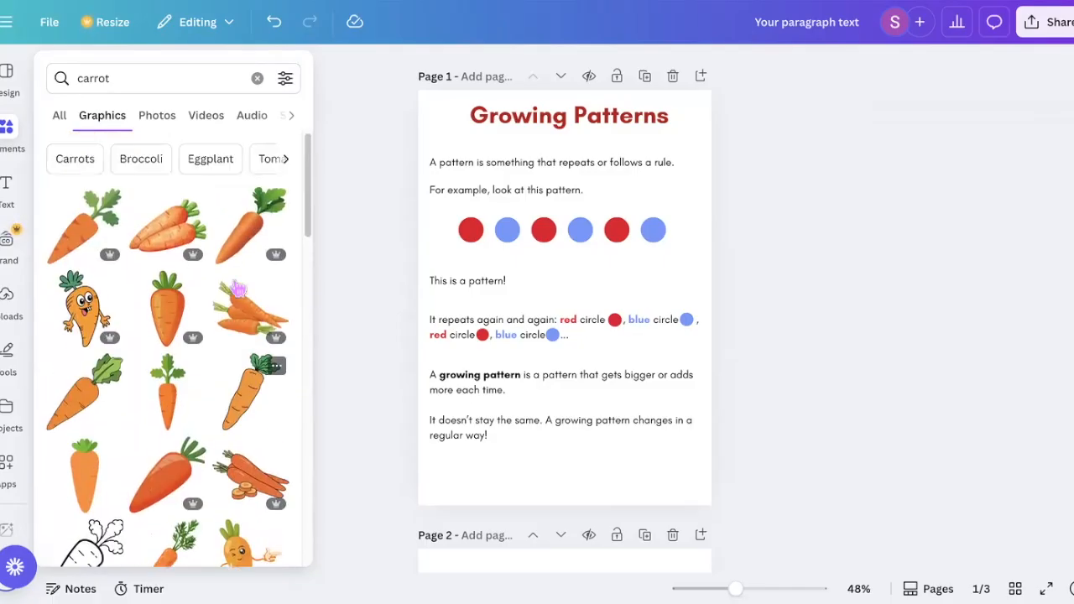
Add the smiling cartoon carrot graphic with arms to page 1.
{"action": "left_click_drag", "start_coordinate": [240, 289], "coordinate": [430, 330]}
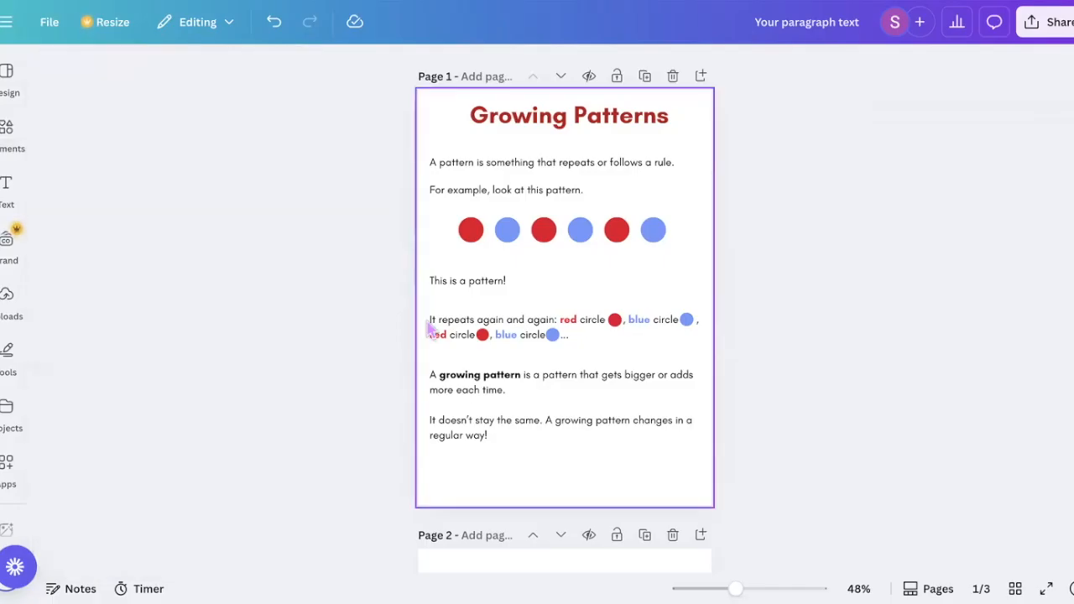
{"action": "left_click", "coordinate": [11, 147]}
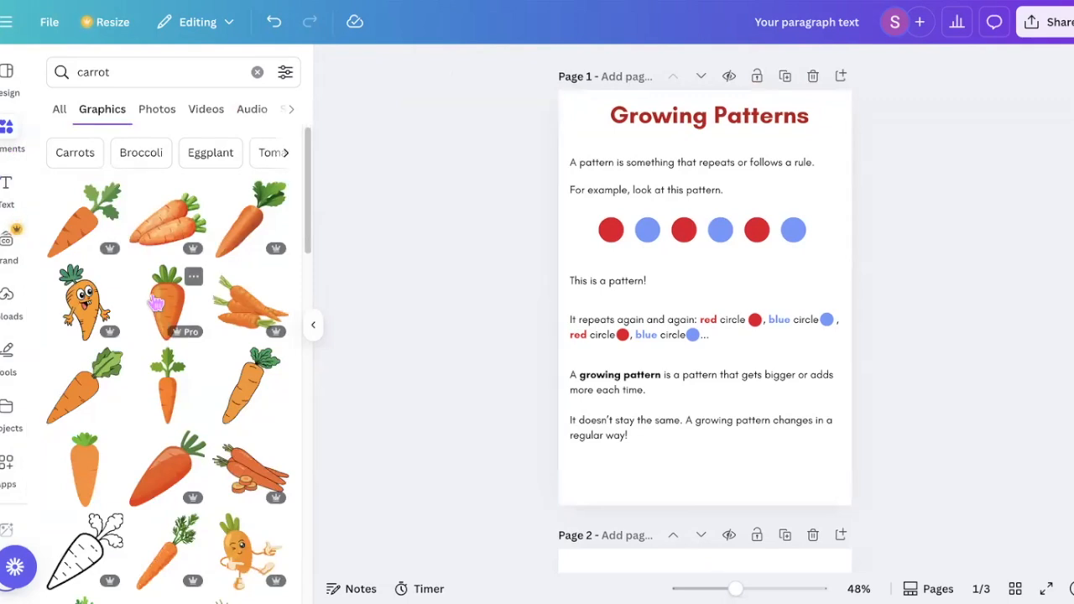
{"action": "left_click", "coordinate": [108, 319]}
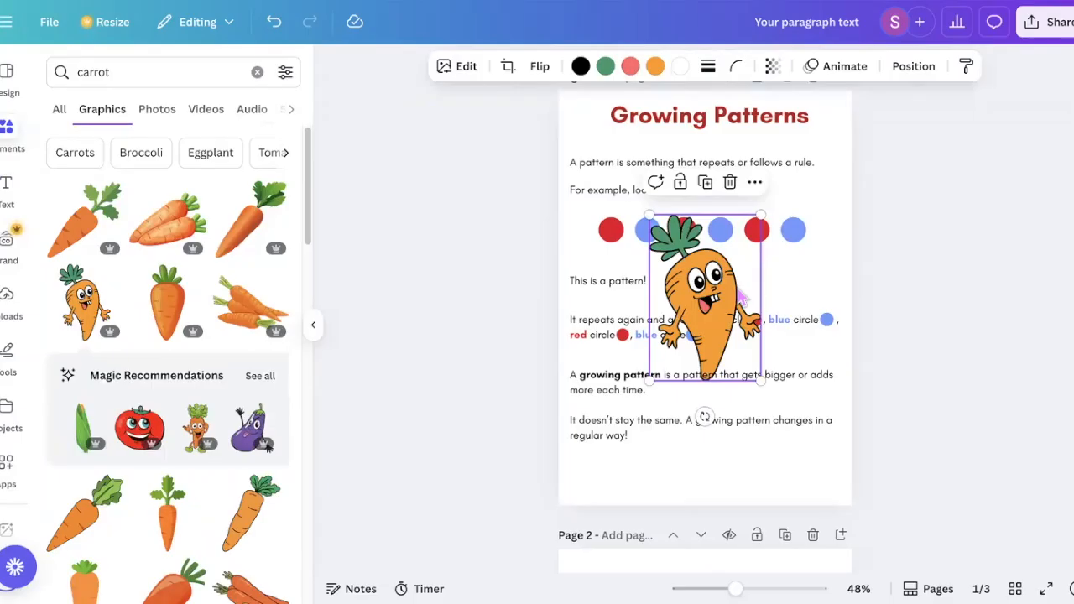
Search the graphics for candies and browse the results.
{"action": "left_click", "coordinate": [132, 74]}
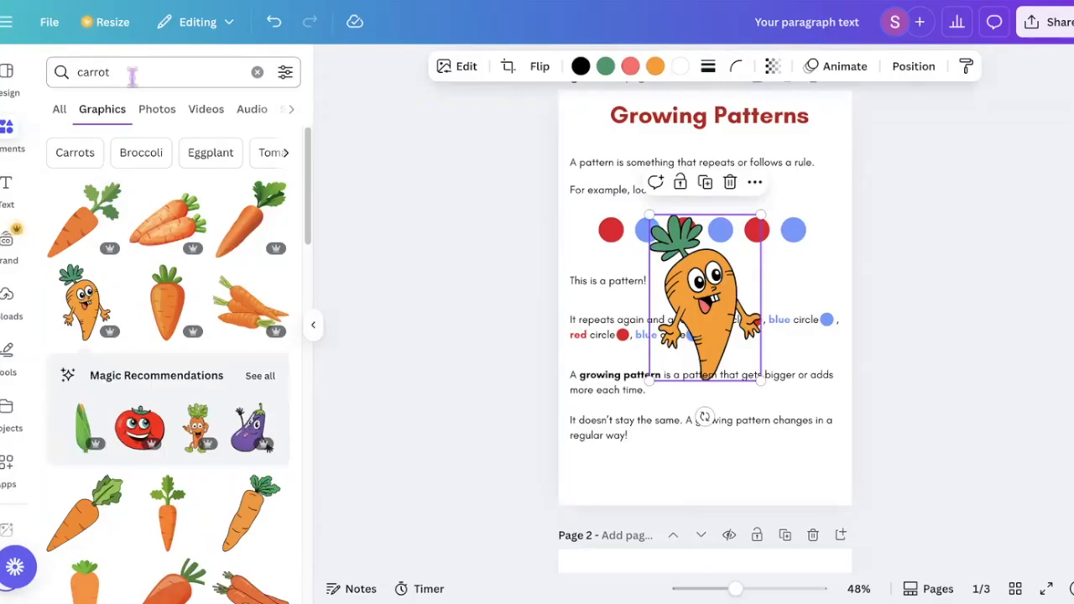
{"action": "type", "text": "candies"}
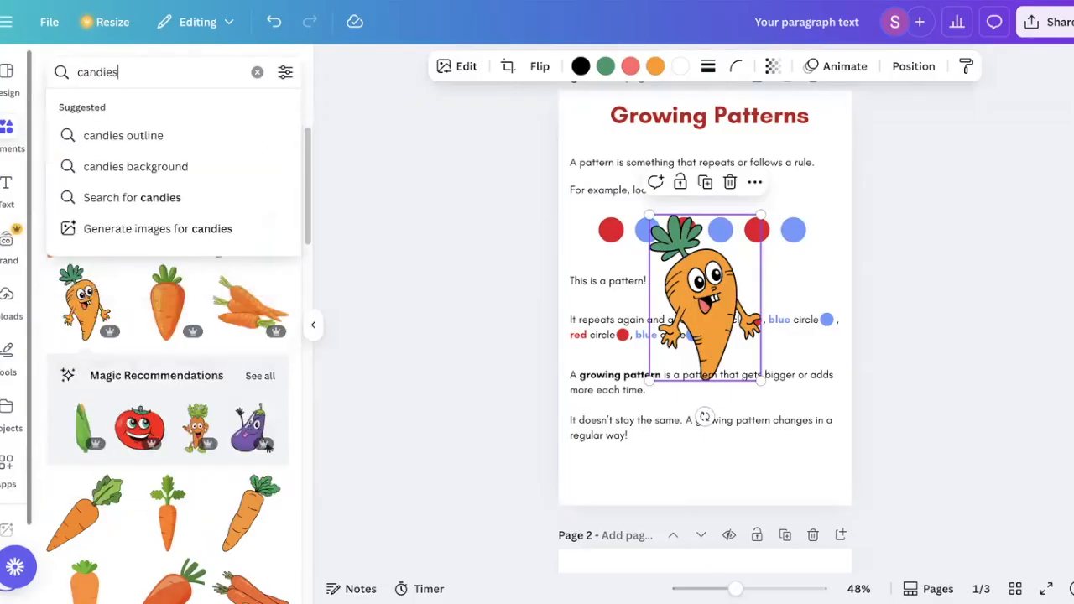
{"action": "key", "text": "Return"}
{"action": "scroll", "coordinate": [174, 327], "scroll_direction": "down", "scroll_amount": 6}
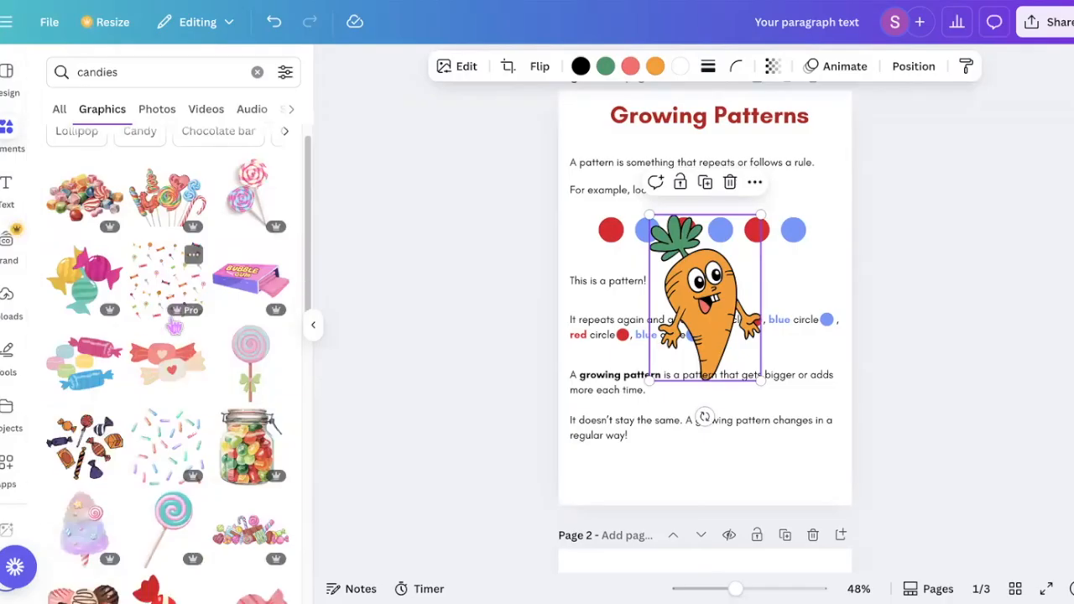
{"action": "scroll", "coordinate": [172, 327], "scroll_direction": "down", "scroll_amount": 1}
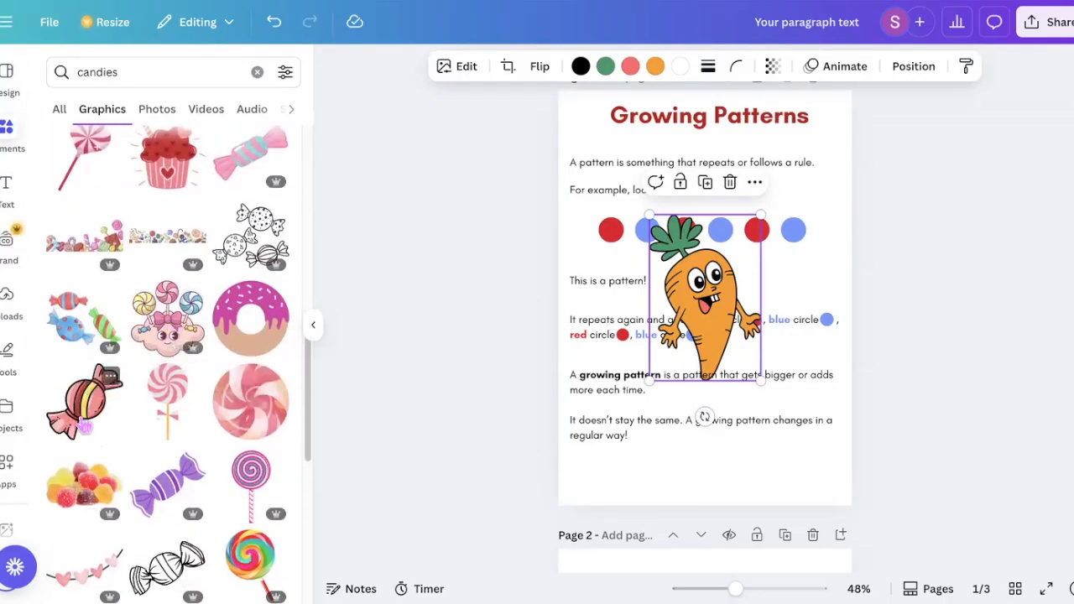
{"action": "scroll", "coordinate": [85, 427], "scroll_direction": "down", "scroll_amount": 5}
{"action": "scroll", "coordinate": [79, 394], "scroll_direction": "up", "scroll_amount": 14}
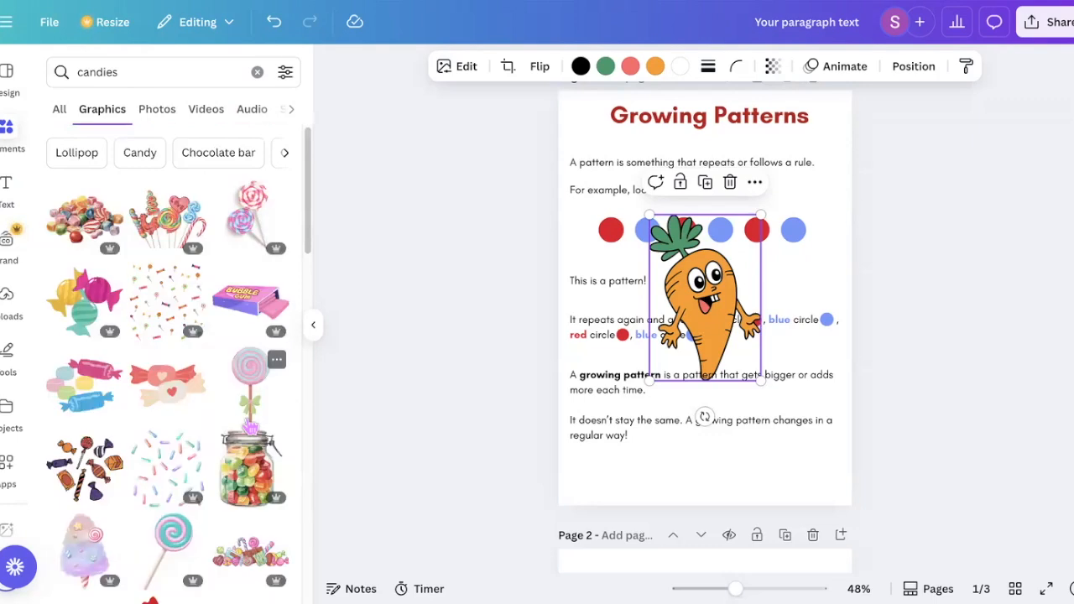
{"action": "scroll", "coordinate": [204, 457], "scroll_direction": "down", "scroll_amount": 5}
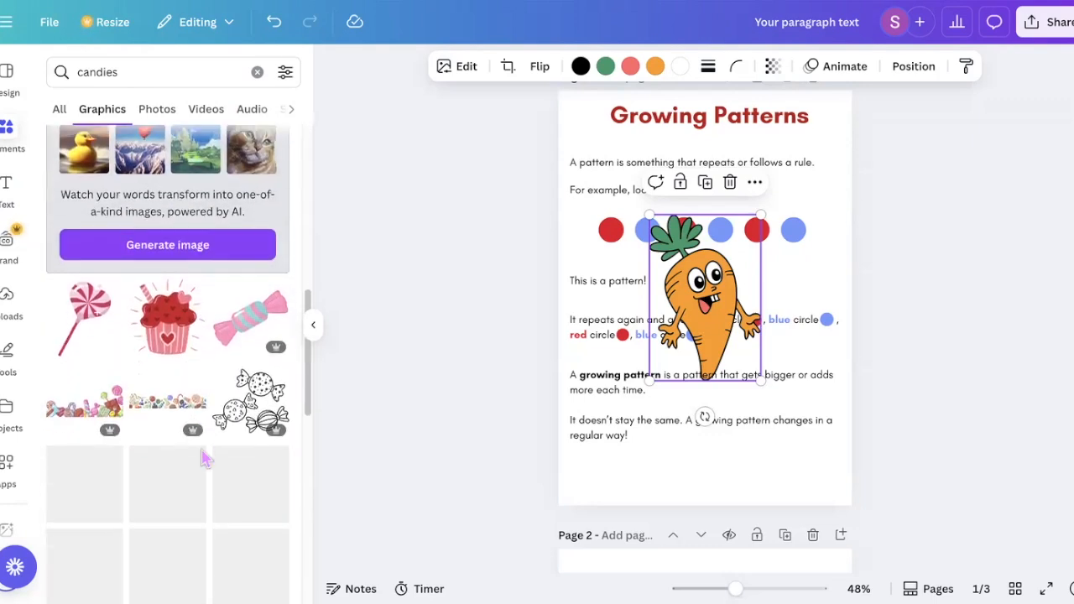
Add the red and pink heart cupcake graphic and move it onto the upper half of page 2.
{"action": "left_click", "coordinate": [192, 294]}
{"action": "left_click_drag", "start_coordinate": [718, 326], "coordinate": [678, 432]}
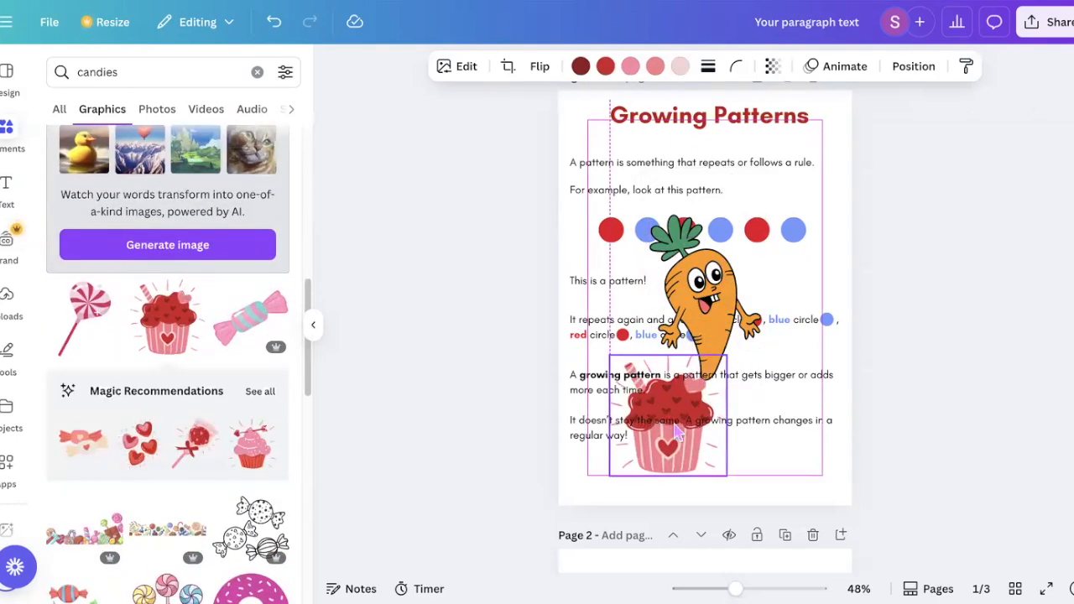
{"action": "scroll", "coordinate": [669, 411], "scroll_direction": "down", "scroll_amount": 4}
{"action": "left_click_drag", "start_coordinate": [672, 121], "coordinate": [665, 392]}
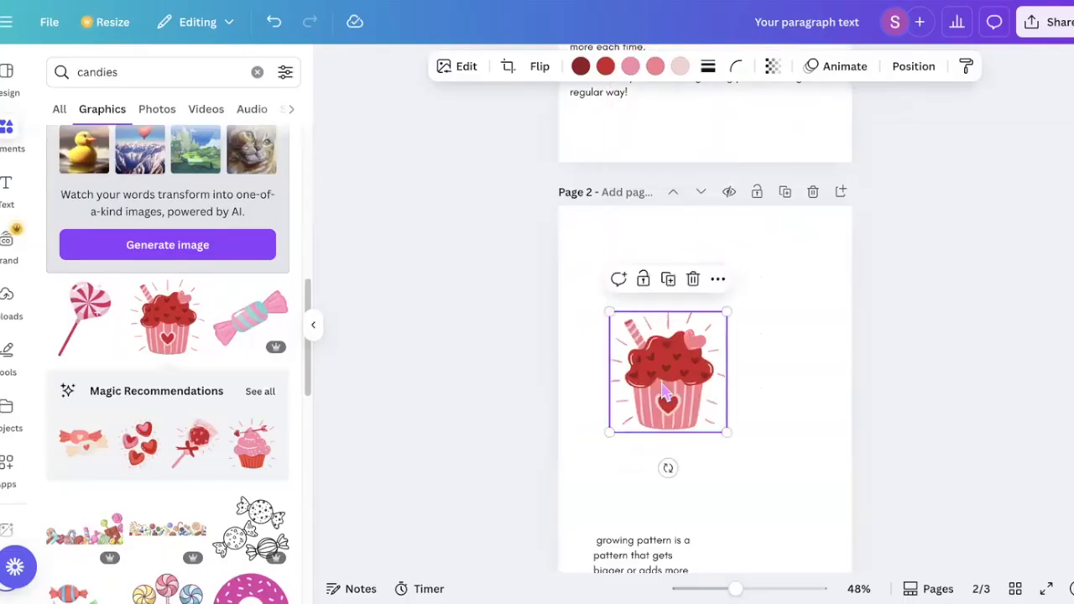
Try the teal and pink swirl lollipop and another candy graphic on page 2, deleting each one.
{"action": "scroll", "coordinate": [178, 315], "scroll_direction": "up", "scroll_amount": 5}
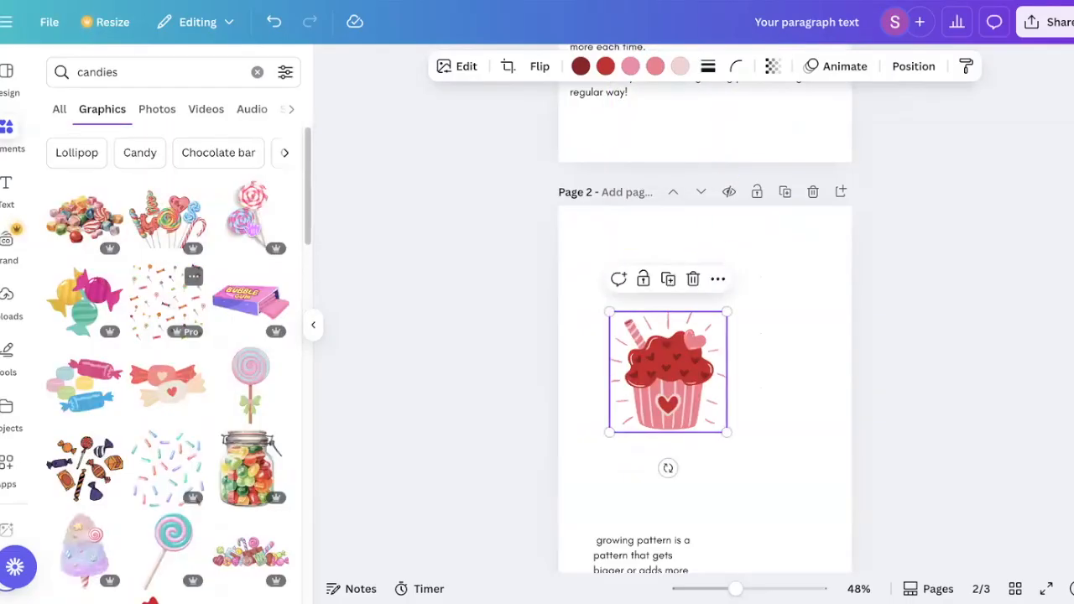
{"action": "scroll", "coordinate": [182, 418], "scroll_direction": "down", "scroll_amount": 3}
{"action": "left_click", "coordinate": [172, 320]}
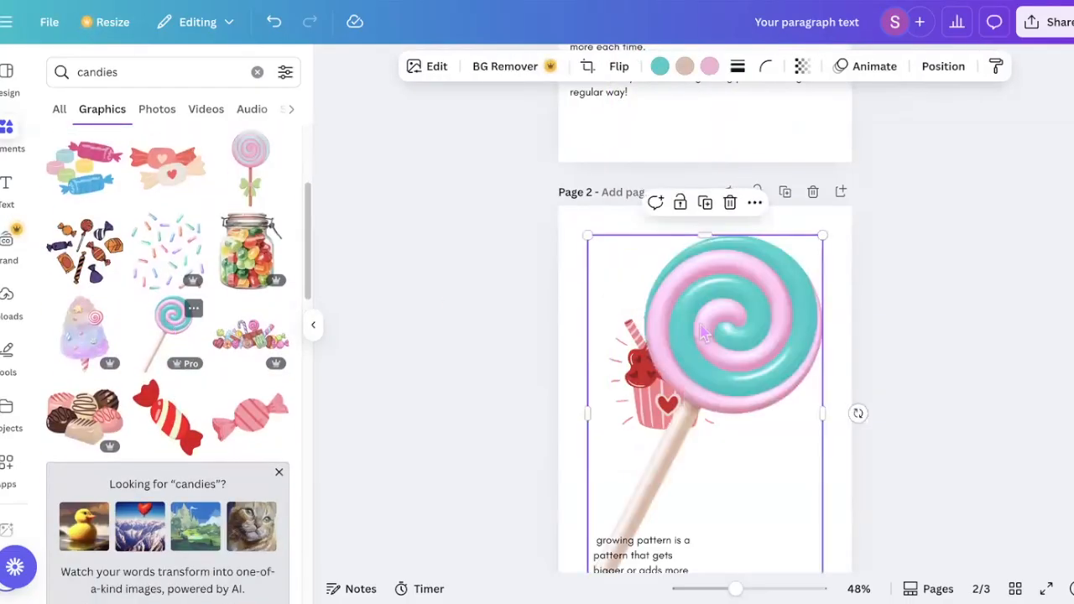
{"action": "left_click_drag", "start_coordinate": [823, 242], "coordinate": [700, 431]}
{"action": "key", "text": "Delete"}
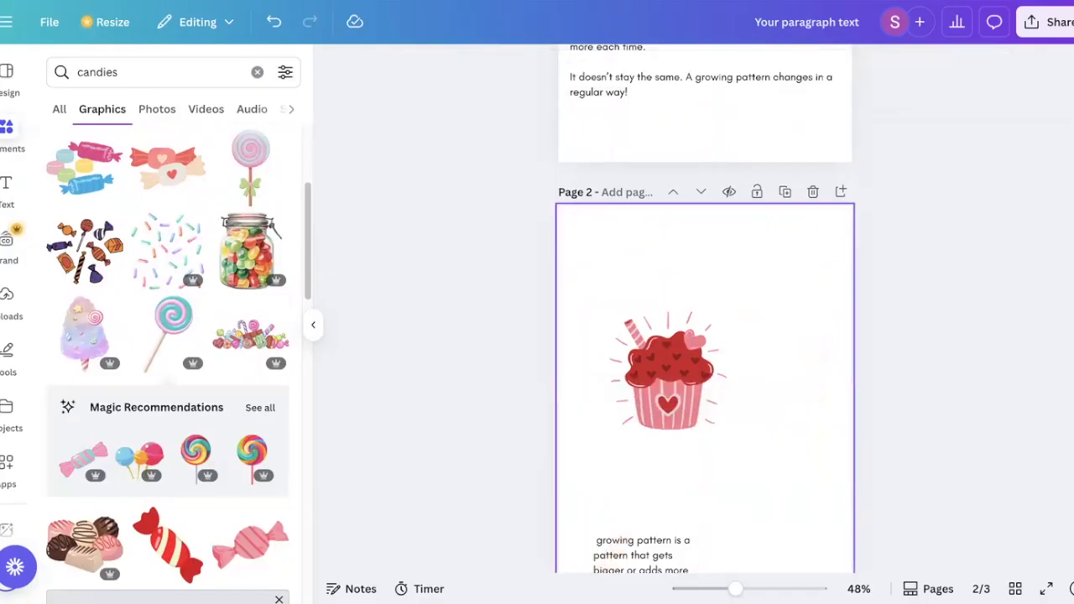
{"action": "scroll", "coordinate": [201, 405], "scroll_direction": "down", "scroll_amount": 2}
{"action": "left_click", "coordinate": [250, 347]}
{"action": "key", "text": "Delete"}
Replace the elements search with ice cream.
{"action": "left_click", "coordinate": [257, 72]}
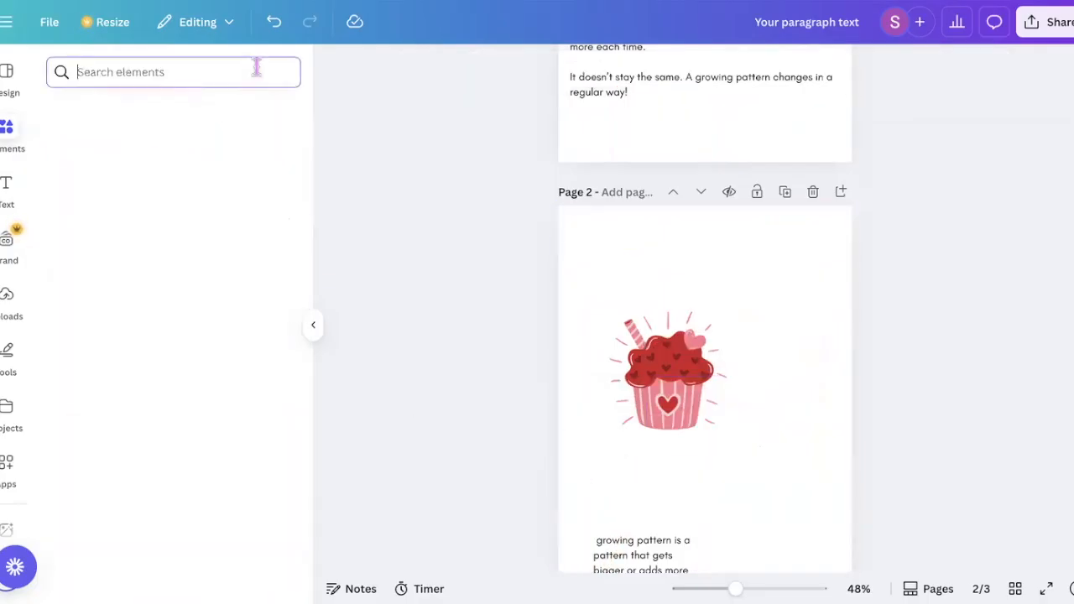
{"action": "type", "text": "ice cream"}
{"action": "key", "text": "Return"}
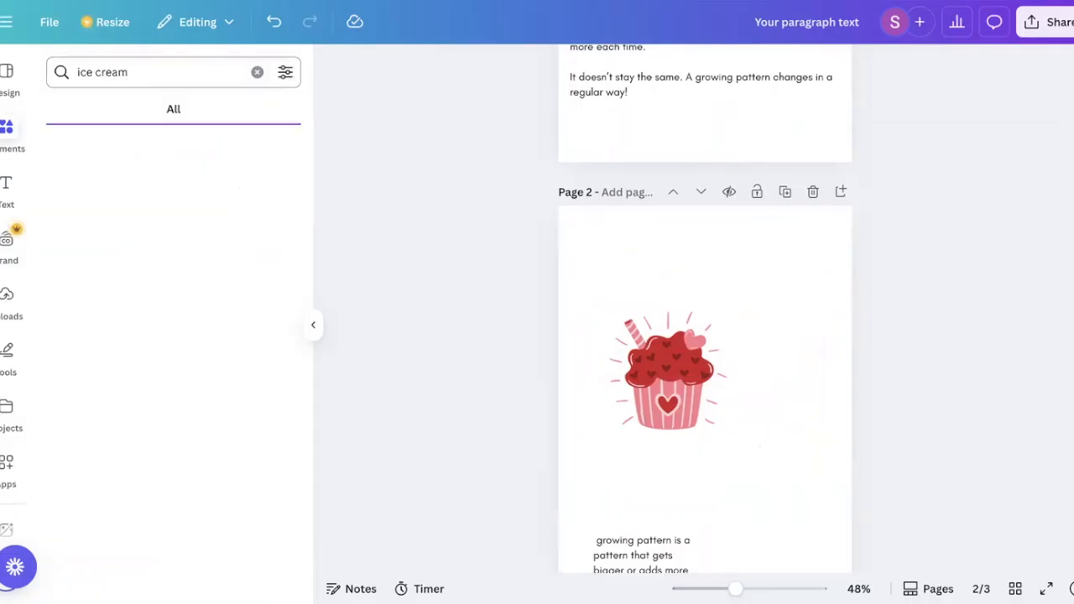
Try the winking popsicle graphic beside the cupcake on page 2 and delete it.
{"action": "left_click", "coordinate": [77, 235]}
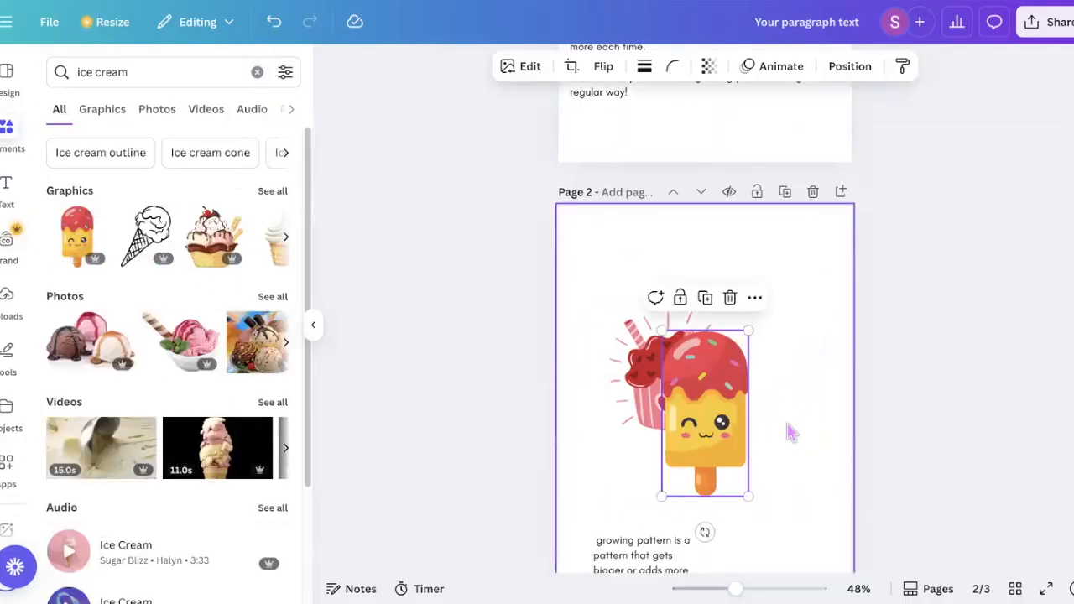
{"action": "left_click_drag", "start_coordinate": [753, 376], "coordinate": [787, 379]}
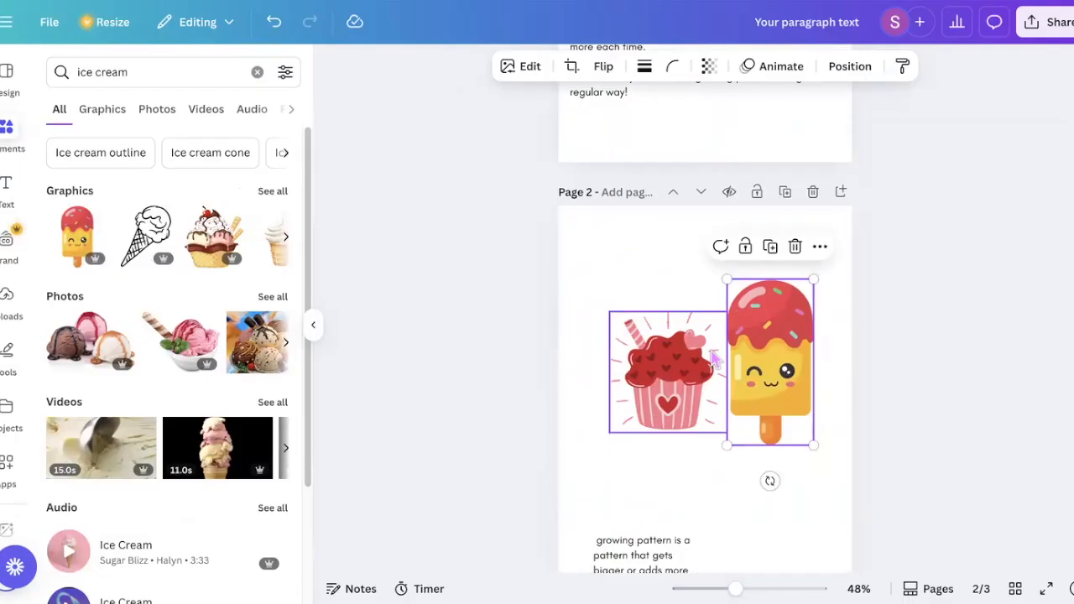
{"action": "key", "text": "Delete"}
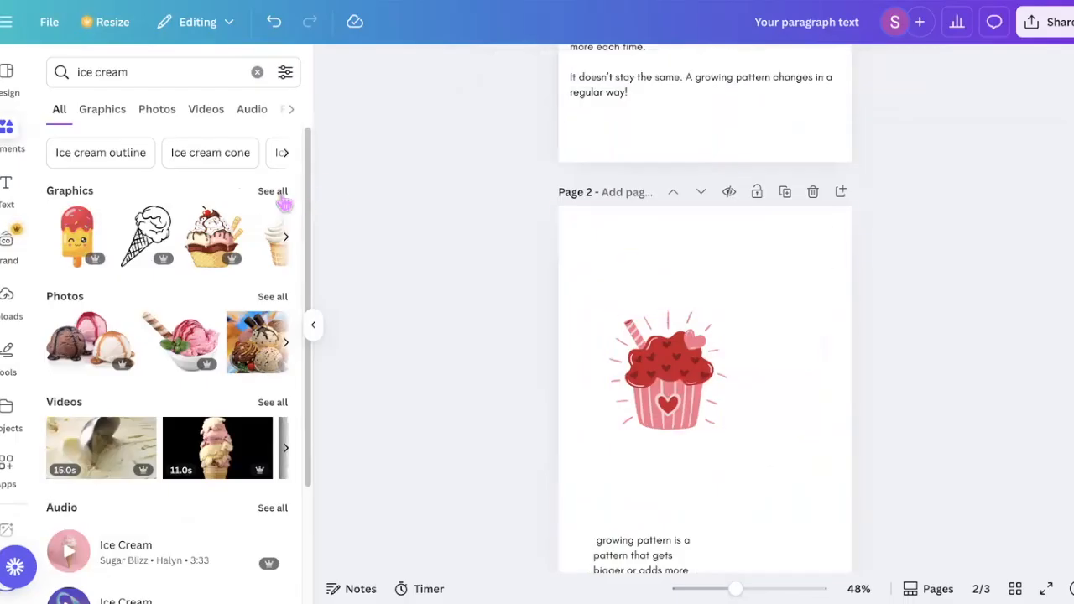
Browse all ice cream graphics and add the pink scoop cone and the vanilla soft-serve cone to page 2.
{"action": "left_click", "coordinate": [283, 200]}
{"action": "scroll", "coordinate": [238, 363], "scroll_direction": "down", "scroll_amount": 3}
{"action": "scroll", "coordinate": [239, 362], "scroll_direction": "down", "scroll_amount": 1}
{"action": "scroll", "coordinate": [108, 367], "scroll_direction": "up", "scroll_amount": 3}
{"action": "left_click", "coordinate": [162, 325]}
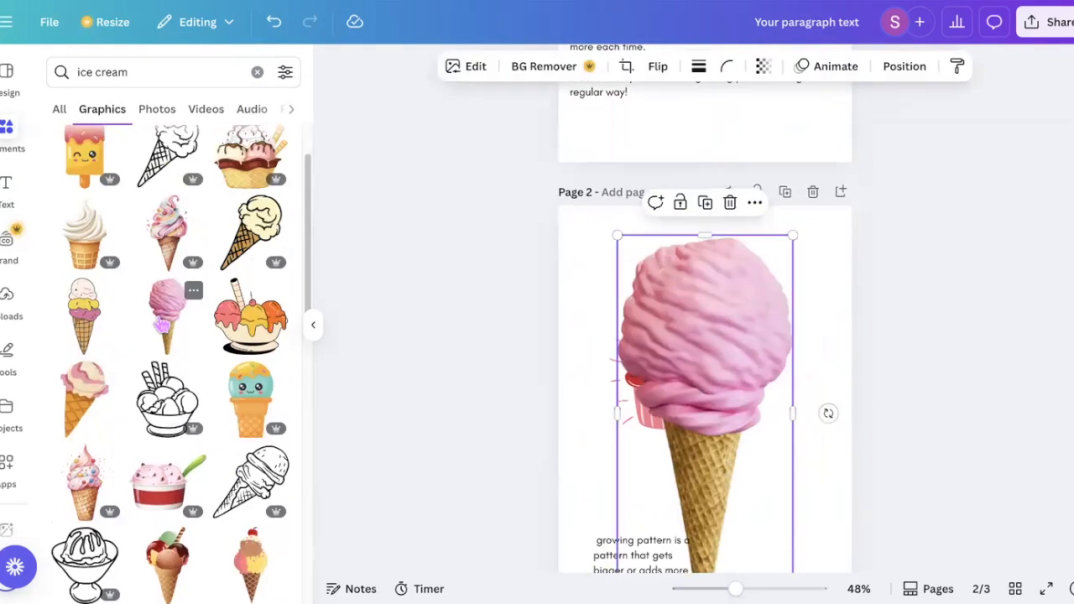
{"action": "scroll", "coordinate": [162, 326], "scroll_direction": "up", "scroll_amount": 1}
{"action": "left_click", "coordinate": [84, 299]}
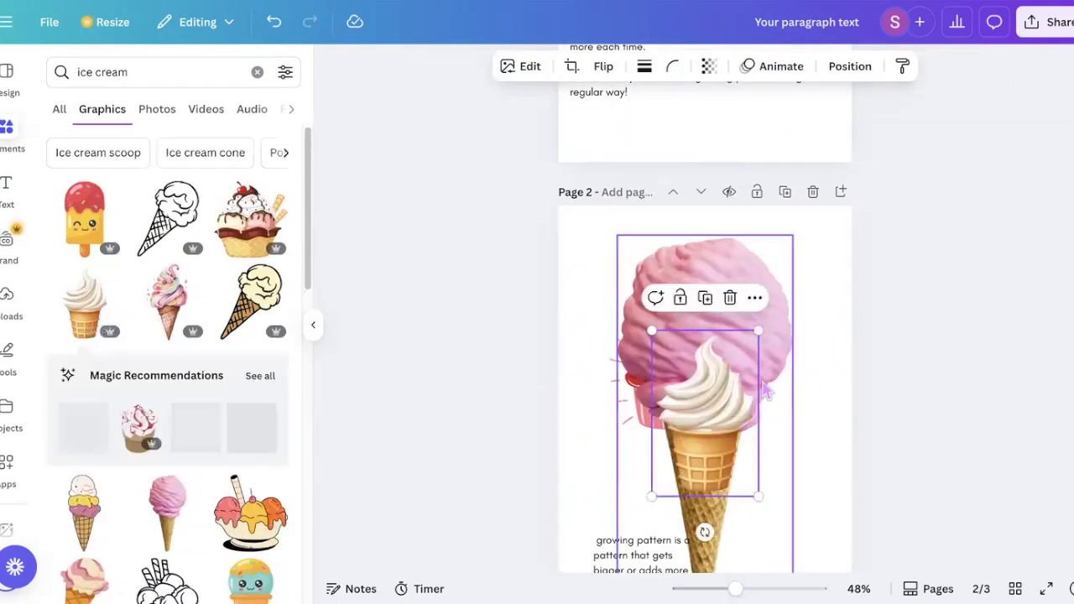
Delete both ice cream cones and the cupcake from page 2.
{"action": "key", "text": "Delete"}
{"action": "key", "text": "Delete"}
{"action": "left_click", "coordinate": [706, 399]}
{"action": "key", "text": "Delete"}
{"action": "scroll", "coordinate": [326, 379], "scroll_direction": "down", "scroll_amount": 1}
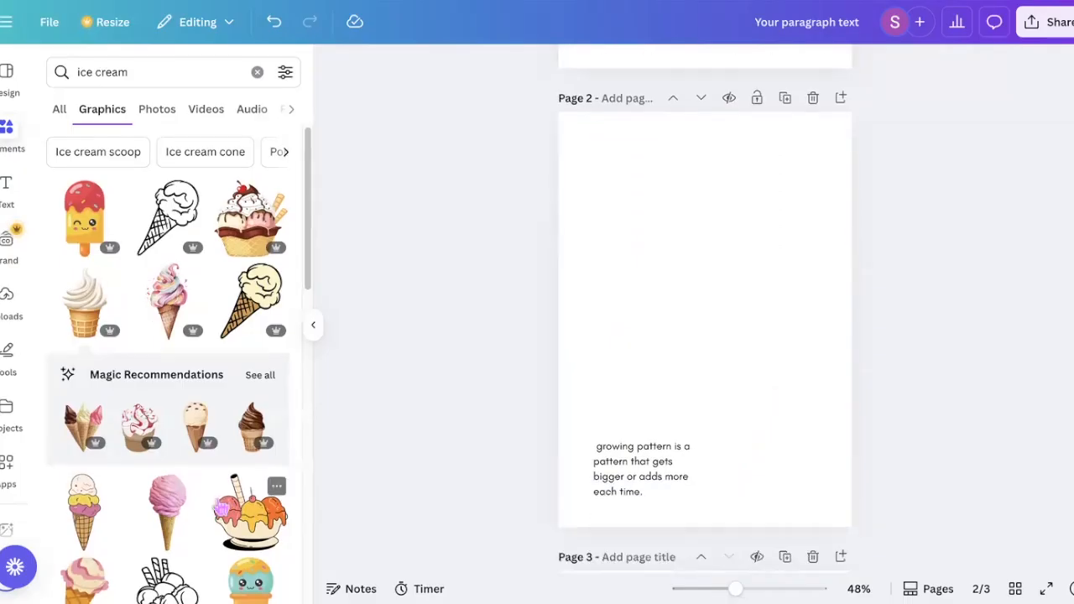
Try the smiling blue-topped ice cream cone graphic on page 2 and delete it.
{"action": "scroll", "coordinate": [220, 507], "scroll_direction": "down", "scroll_amount": 2}
{"action": "left_click", "coordinate": [252, 470]}
{"action": "key", "text": "Delete"}
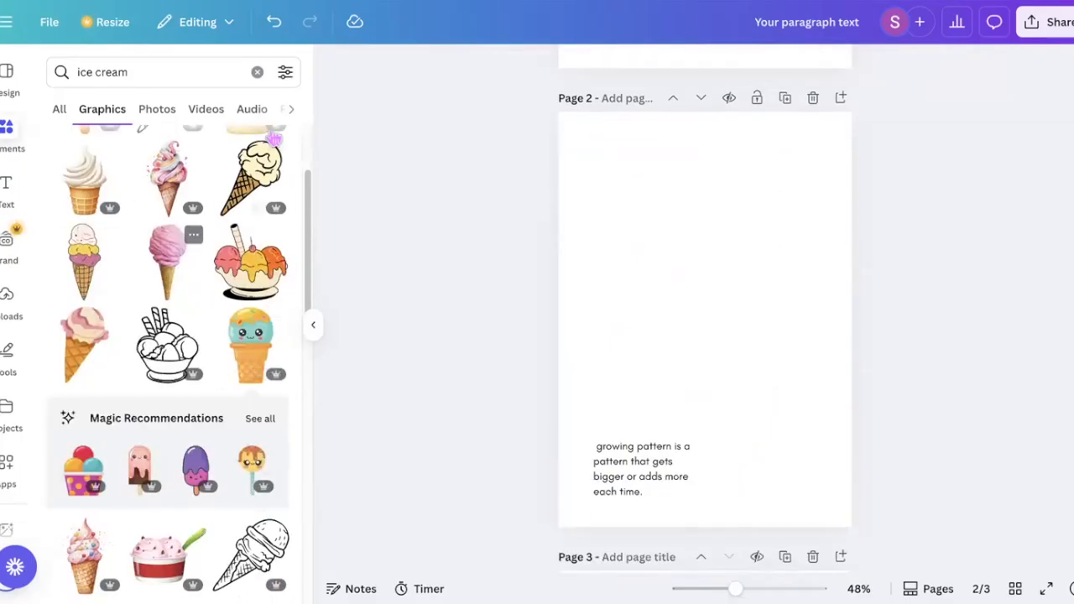
Search the elements for vegetables and browse the full set of vegetable graphics.
{"action": "left_click", "coordinate": [257, 72]}
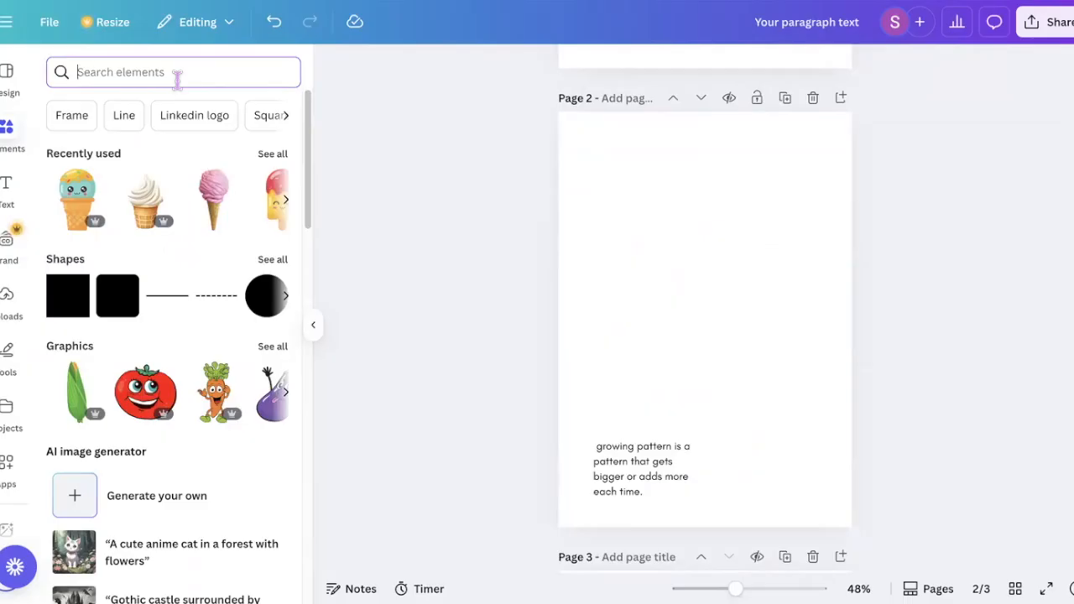
{"action": "type", "text": "vegetab"}
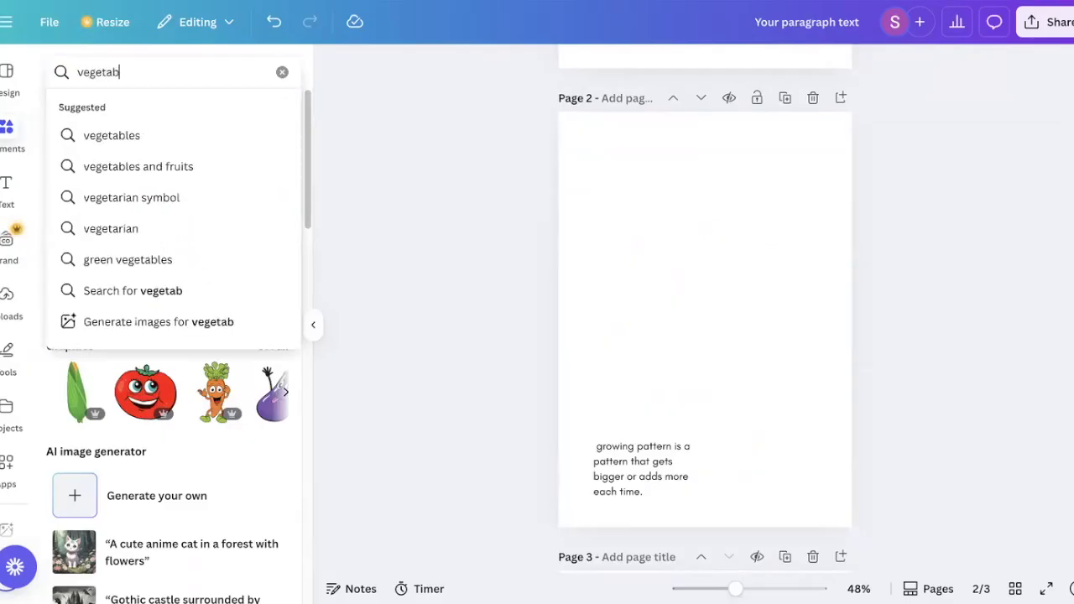
{"action": "type", "text": "les"}
{"action": "key", "text": "Return"}
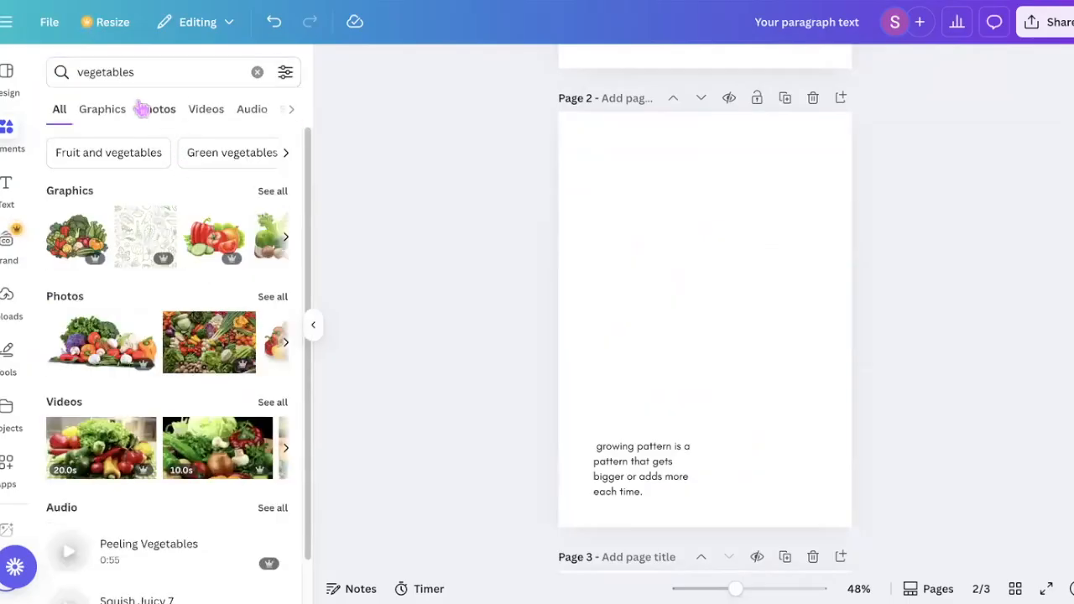
{"action": "left_click", "coordinate": [275, 195]}
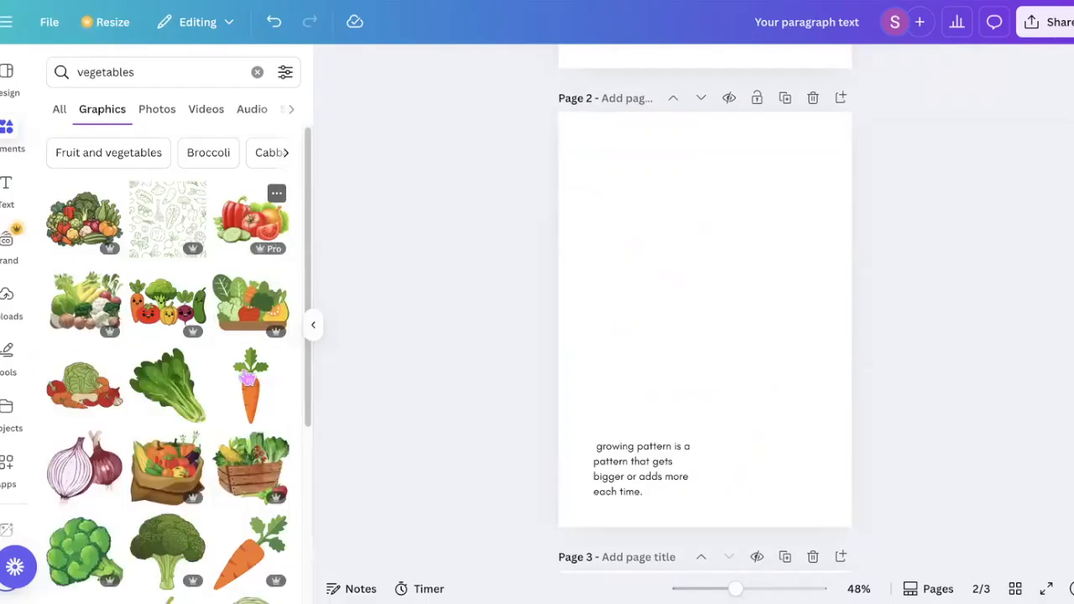
{"action": "scroll", "coordinate": [231, 377], "scroll_direction": "down", "scroll_amount": 3}
Search the graphics for apple, try the glossy realistic apple with a dewy leaf on page 2 and delete it.
{"action": "left_click", "coordinate": [153, 76]}
{"action": "type", "text": "apple"}
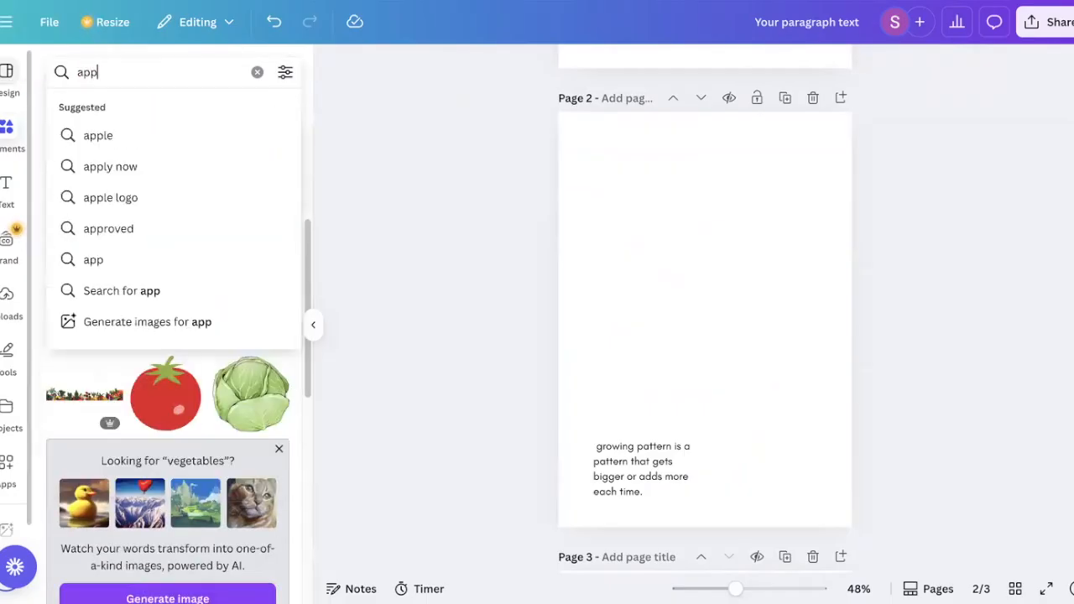
{"action": "key", "text": "Return"}
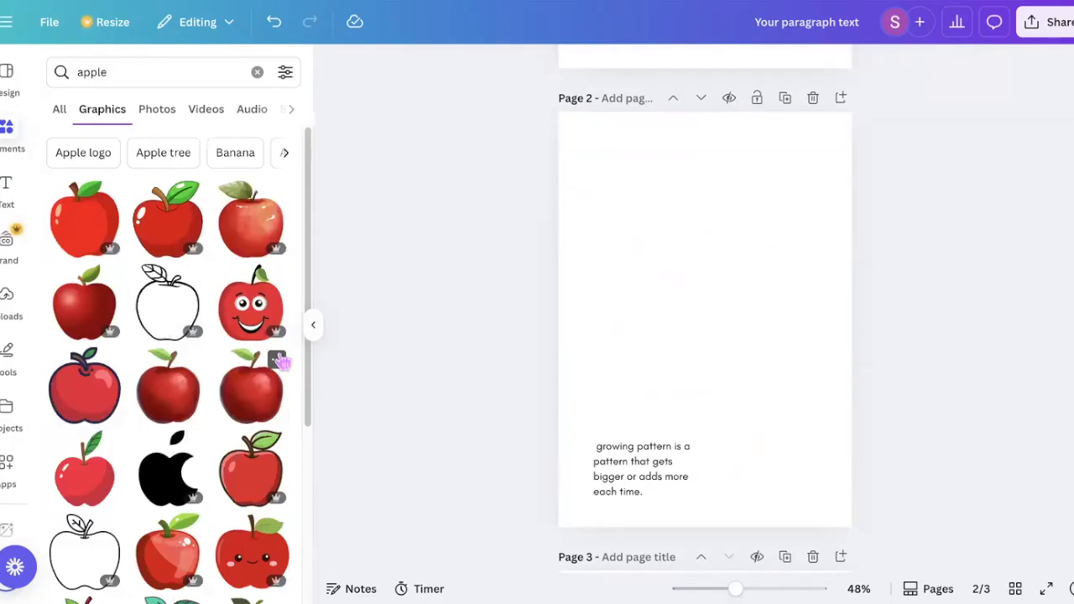
{"action": "scroll", "coordinate": [281, 362], "scroll_direction": "down", "scroll_amount": 10}
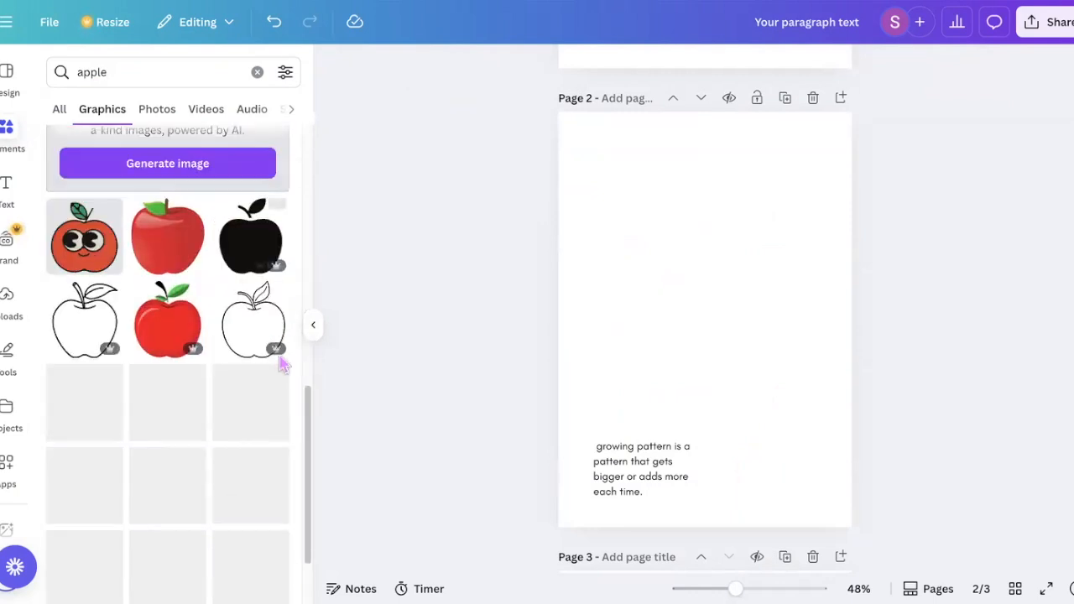
{"action": "scroll", "coordinate": [281, 362], "scroll_direction": "up", "scroll_amount": 10}
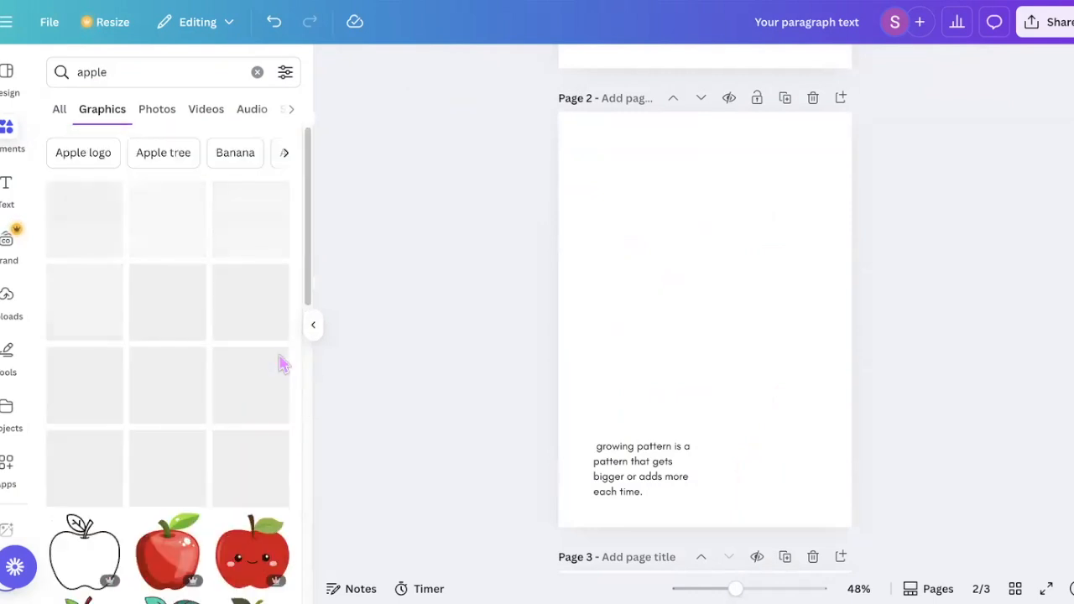
{"action": "scroll", "coordinate": [281, 362], "scroll_direction": "down", "scroll_amount": 10}
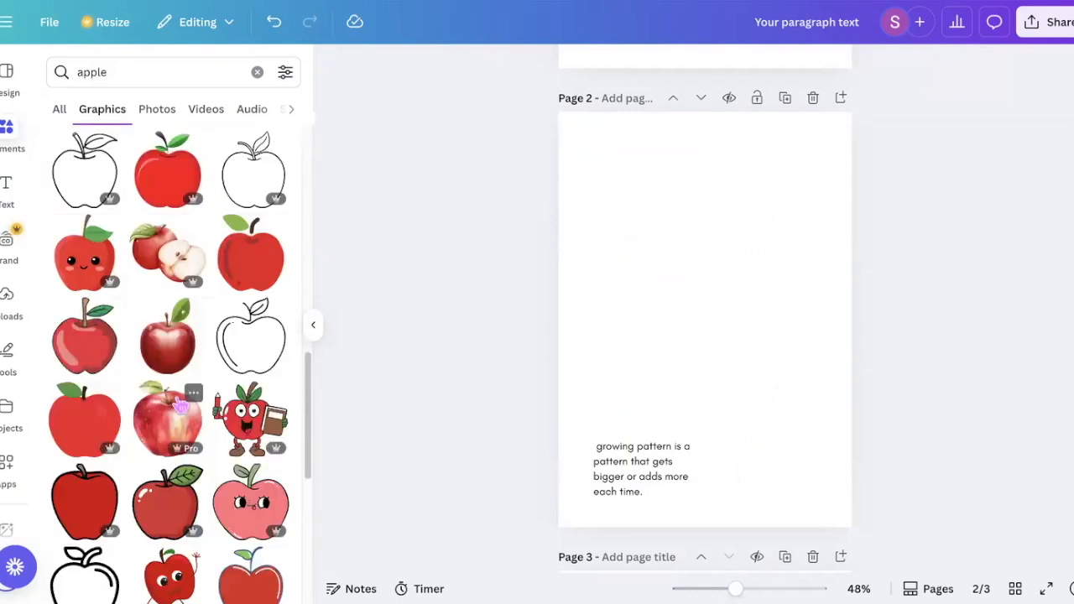
{"action": "left_click", "coordinate": [172, 335]}
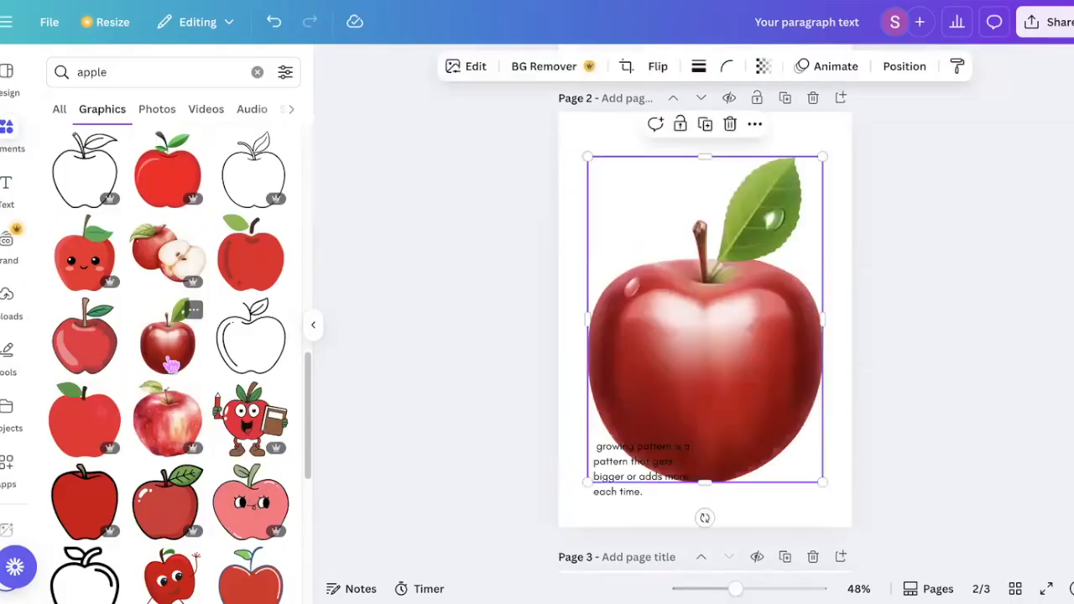
{"action": "key", "text": "Delete"}
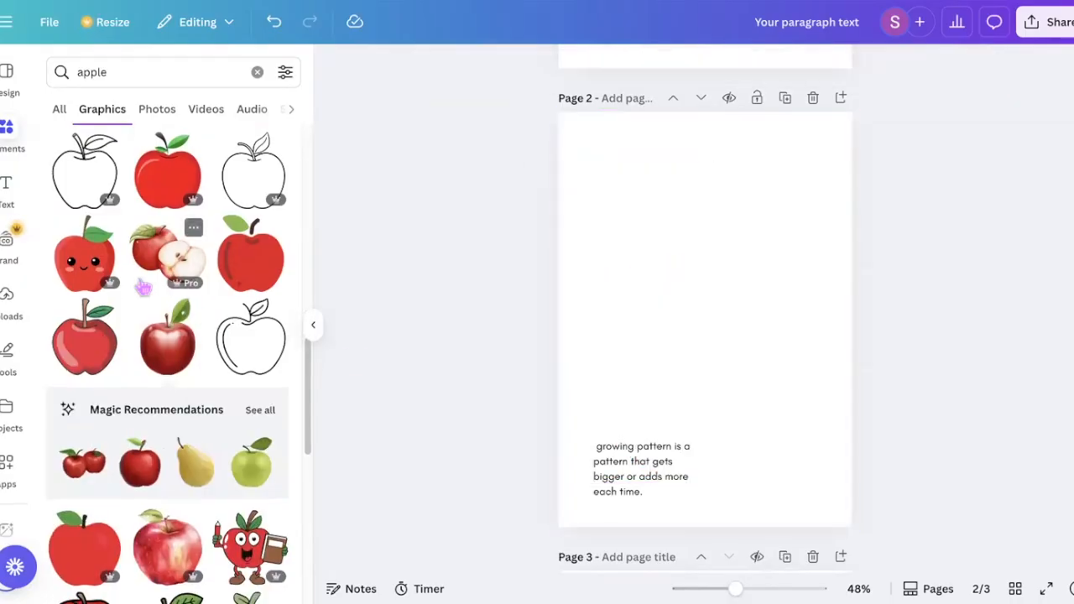
Add two outlined cartoon apples to page 2, shrinking the one with the light green leaf and placing it at the page's upper left.
{"action": "scroll", "coordinate": [145, 287], "scroll_direction": "down", "scroll_amount": 2}
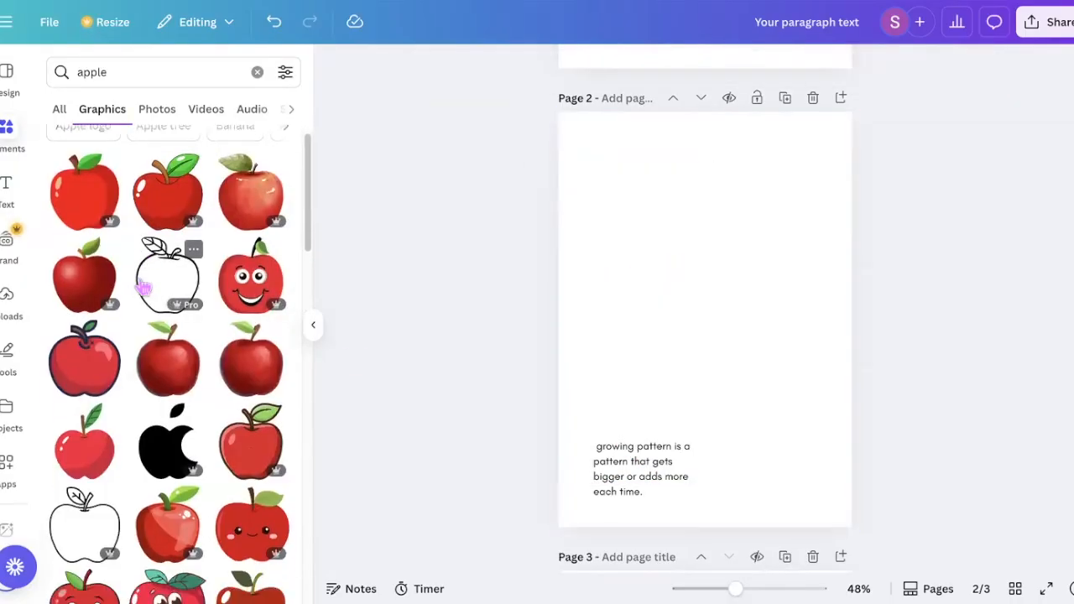
{"action": "left_click", "coordinate": [86, 295]}
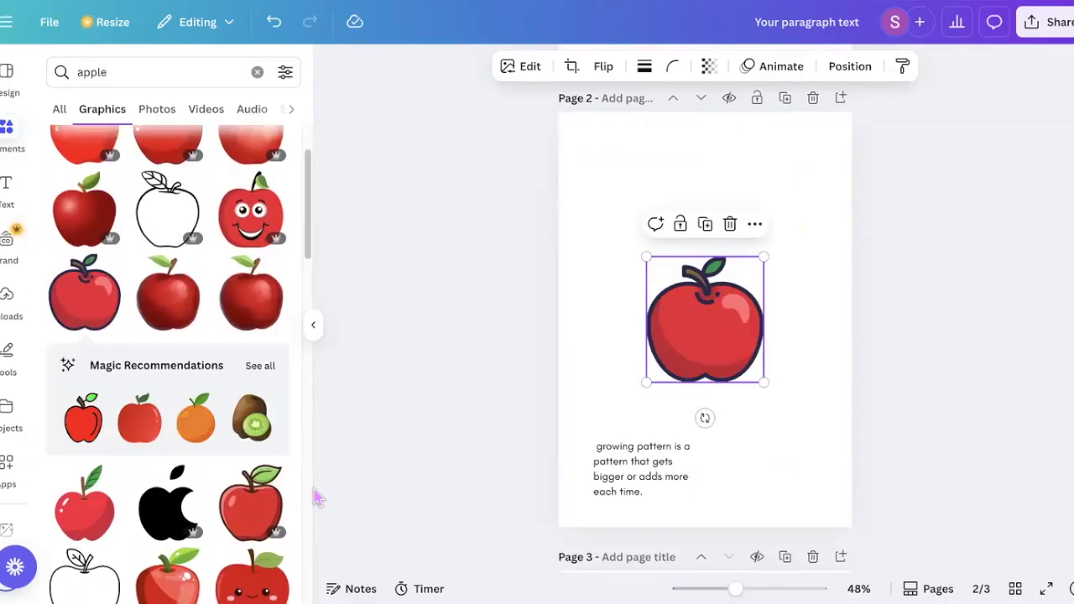
{"action": "scroll", "coordinate": [252, 487], "scroll_direction": "down", "scroll_amount": 2}
{"action": "left_click", "coordinate": [251, 412]}
{"action": "left_click_drag", "start_coordinate": [707, 395], "coordinate": [775, 384]}
{"action": "left_click_drag", "start_coordinate": [852, 142], "coordinate": [712, 312]}
{"action": "left_click_drag", "start_coordinate": [676, 398], "coordinate": [641, 210]}
Search the graphics for mango, try the red-and-yellow mango at the upper right of page 2 and delete it.
{"action": "left_click", "coordinate": [257, 72]}
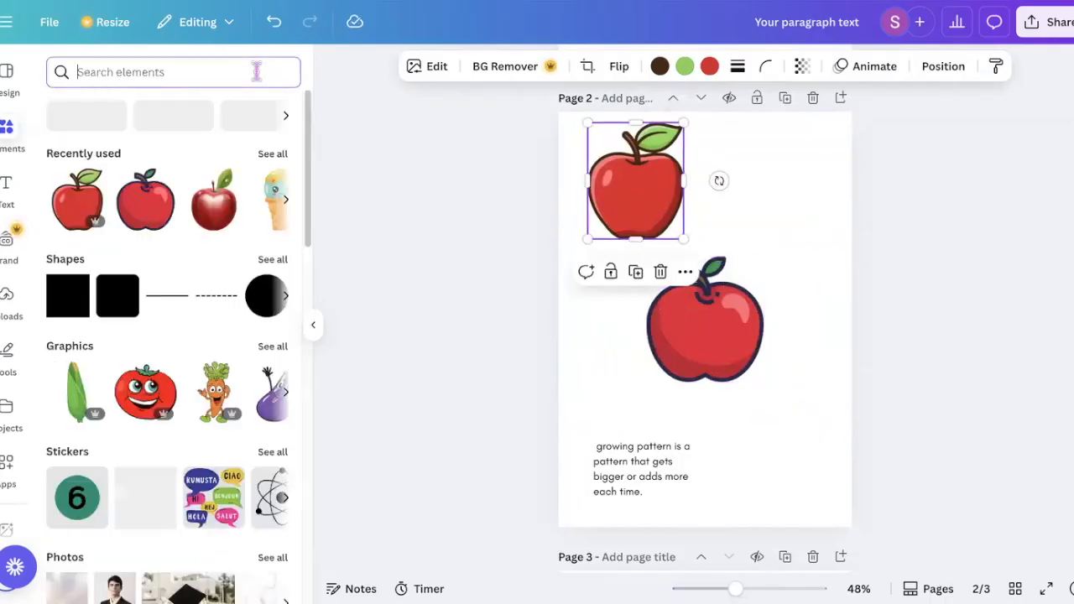
{"action": "type", "text": "mango"}
{"action": "key", "text": "Return"}
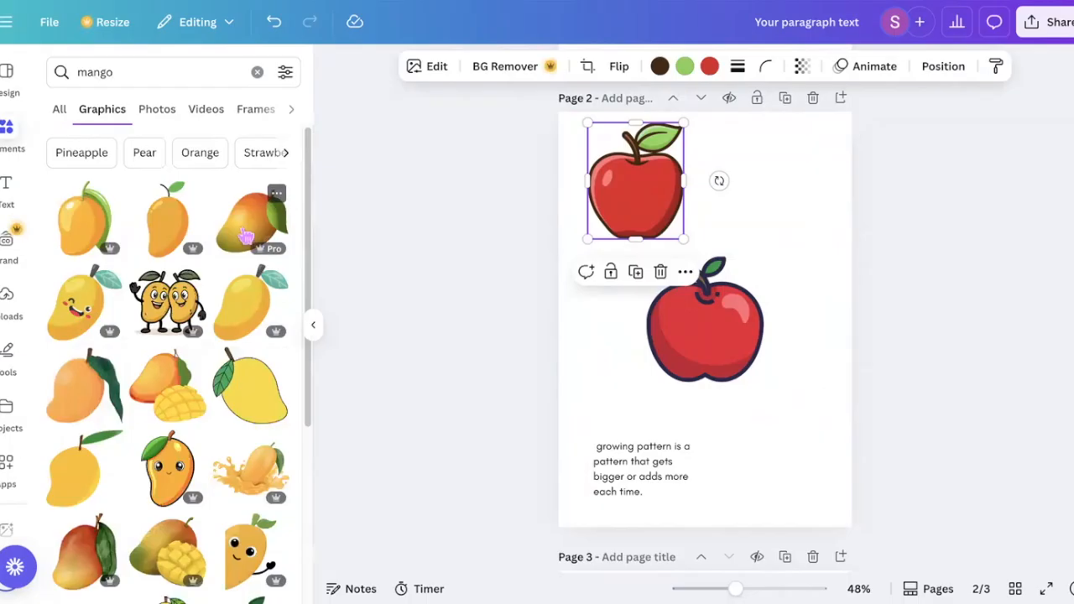
{"action": "left_click", "coordinate": [250, 227]}
{"action": "left_click_drag", "start_coordinate": [701, 353], "coordinate": [781, 230]}
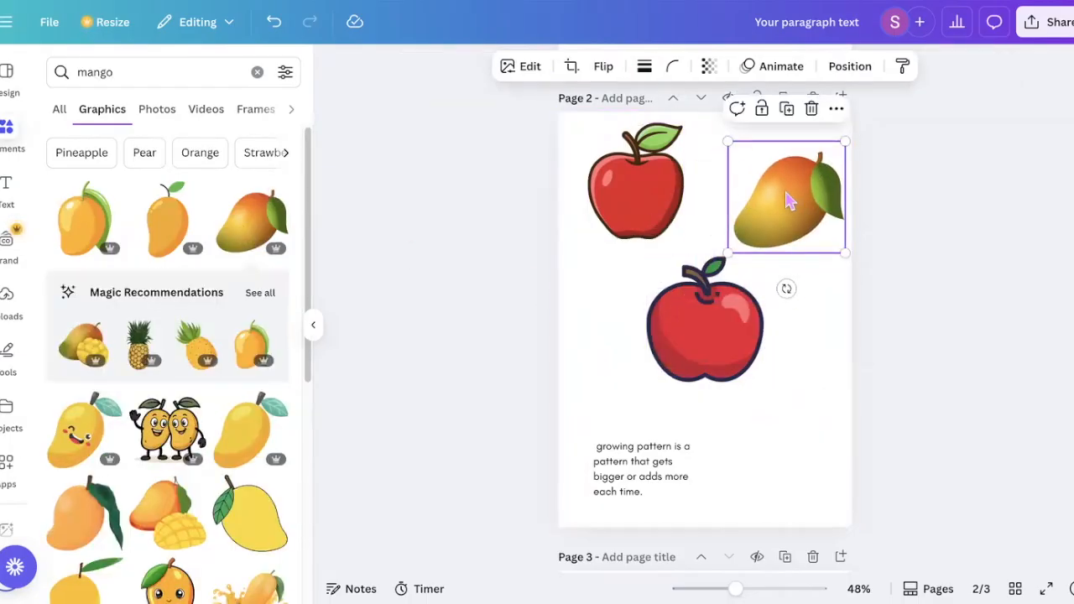
{"action": "key", "text": "Delete"}
Place the speckled orange mango at page 2's upper right and a smaller leafy mango beside the lower apple.
{"action": "scroll", "coordinate": [126, 352], "scroll_direction": "down", "scroll_amount": 1}
{"action": "scroll", "coordinate": [151, 343], "scroll_direction": "up", "scroll_amount": 1}
{"action": "left_click", "coordinate": [159, 213]}
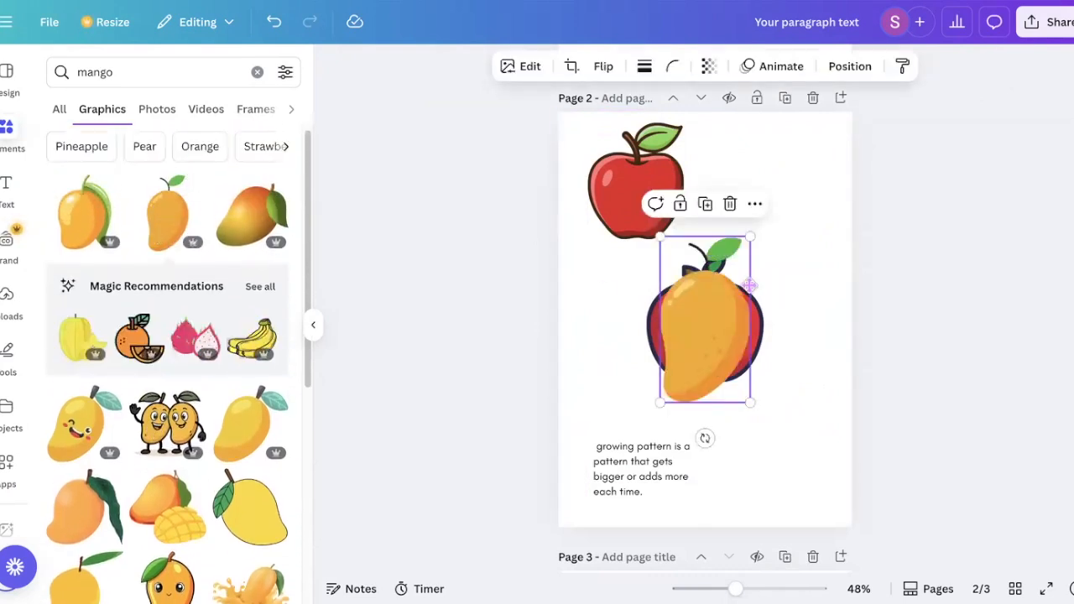
{"action": "left_click_drag", "start_coordinate": [707, 347], "coordinate": [771, 225]}
{"action": "left_click", "coordinate": [100, 225]}
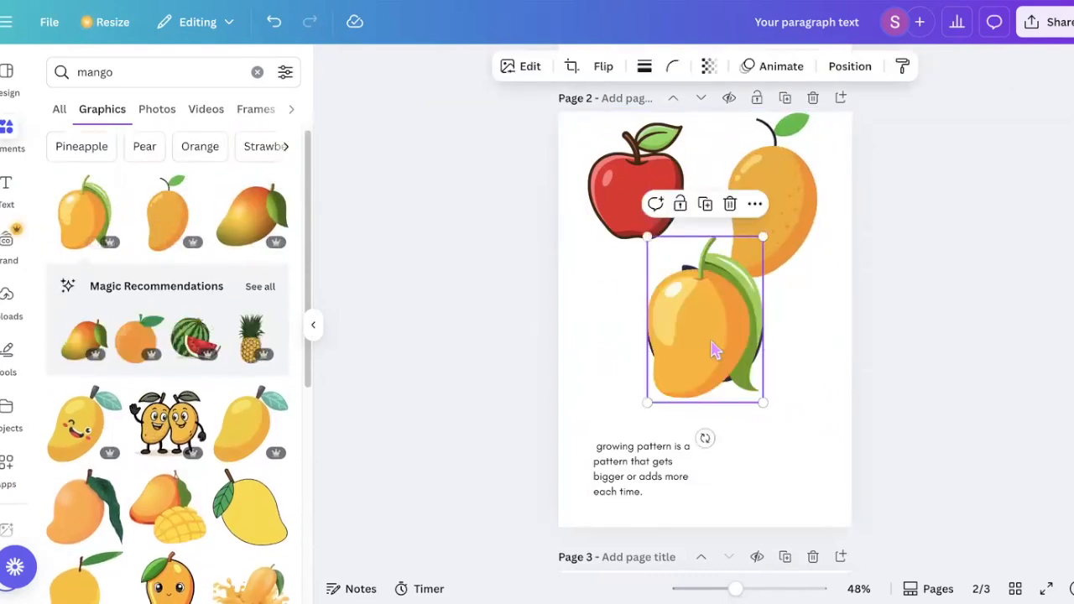
{"action": "left_click_drag", "start_coordinate": [714, 352], "coordinate": [654, 348]}
{"action": "left_click_drag", "start_coordinate": [700, 236], "coordinate": [655, 300]}
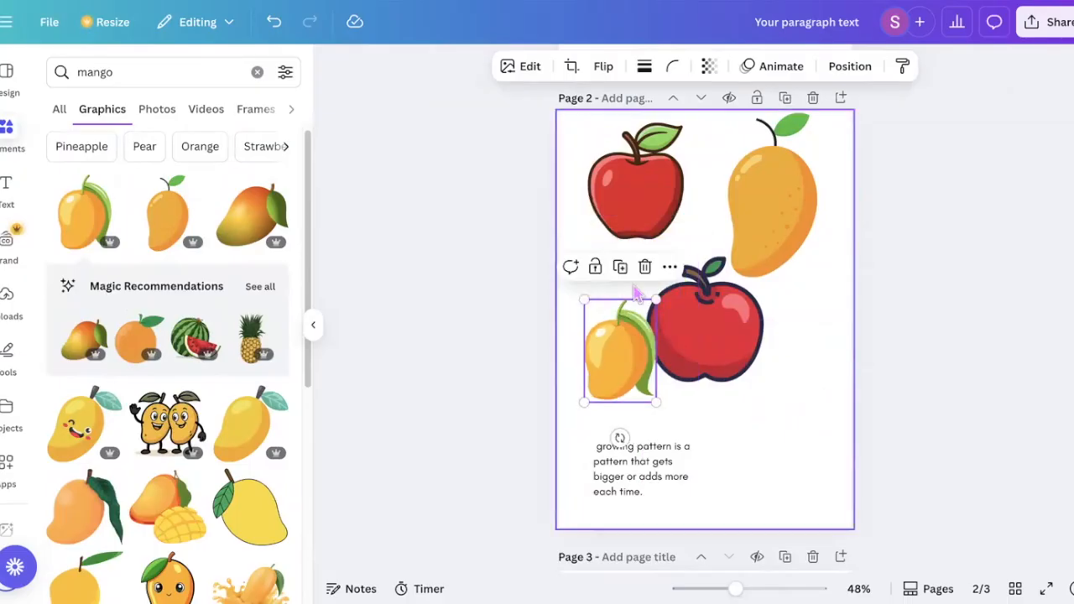
Clear page 2 by deleting the mangoes, the apples and the growing pattern definition text.
{"action": "key", "text": "Delete"}
{"action": "left_click_drag", "start_coordinate": [607, 150], "coordinate": [838, 473]}
{"action": "key", "text": "Delete"}
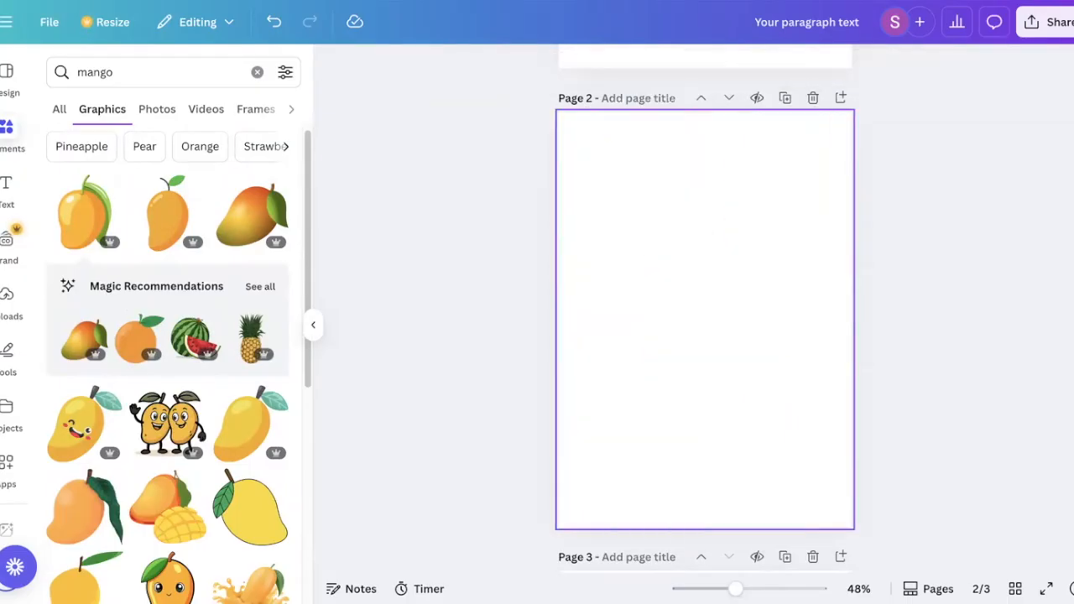
Search the graphics for shapes and browse the results.
{"action": "left_click", "coordinate": [138, 74]}
{"action": "type", "text": "shap"}
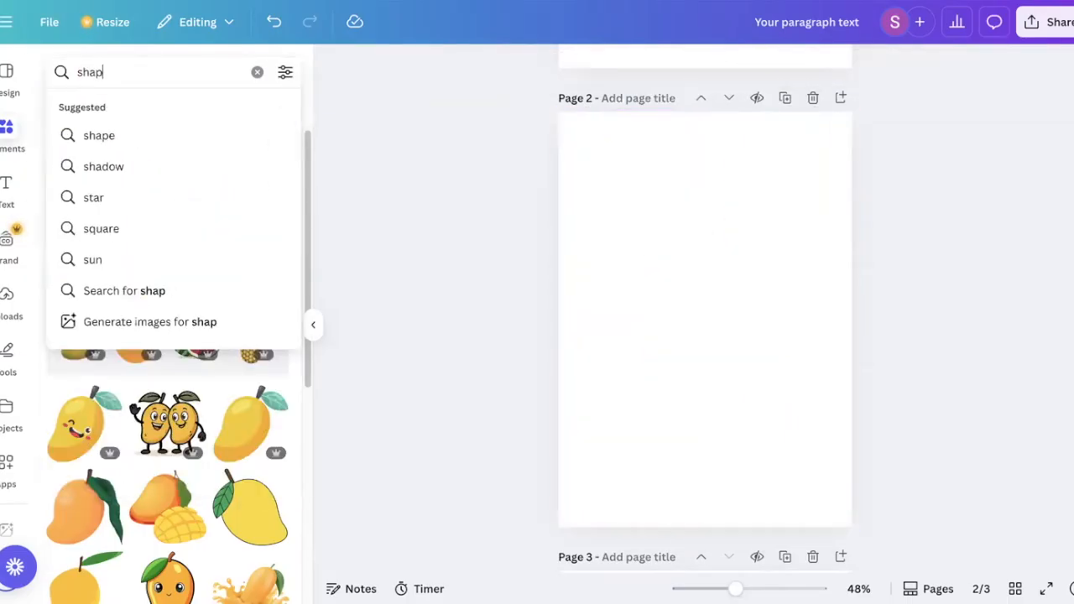
{"action": "type", "text": "es"}
{"action": "key", "text": "Return"}
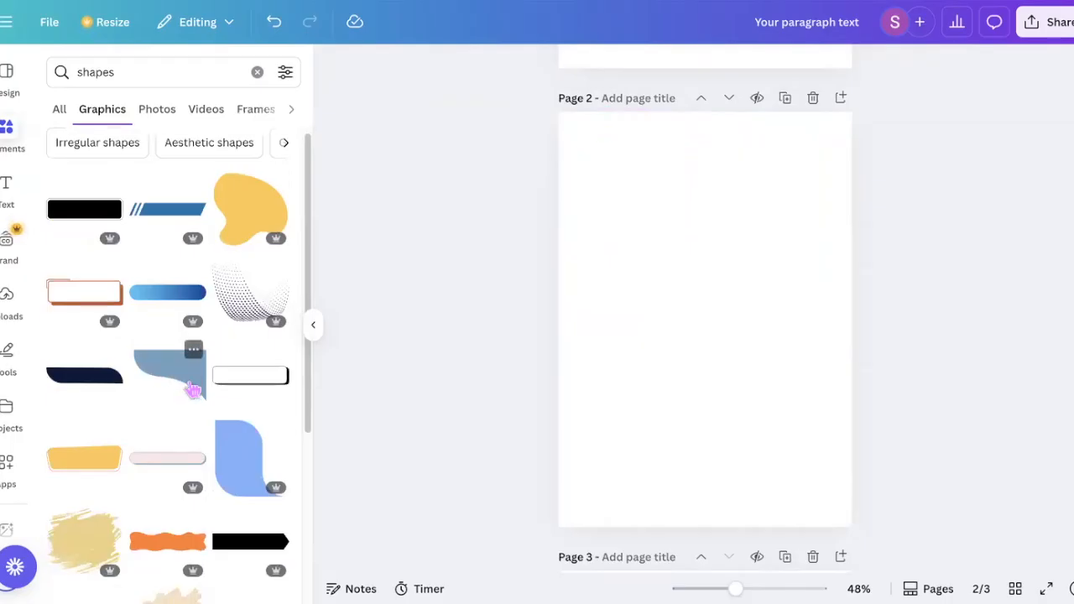
{"action": "scroll", "coordinate": [161, 269], "scroll_direction": "down", "scroll_amount": 3}
Search the graphics for square.
{"action": "left_click", "coordinate": [130, 71]}
{"action": "type", "text": "sq"}
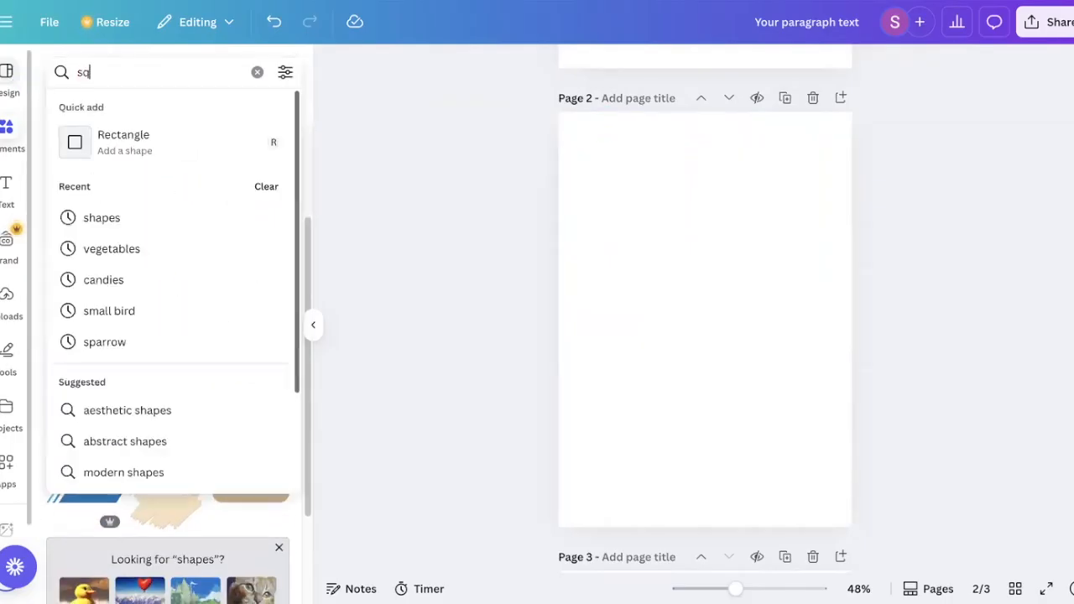
{"action": "type", "text": "uare"}
{"action": "key", "text": "Return"}
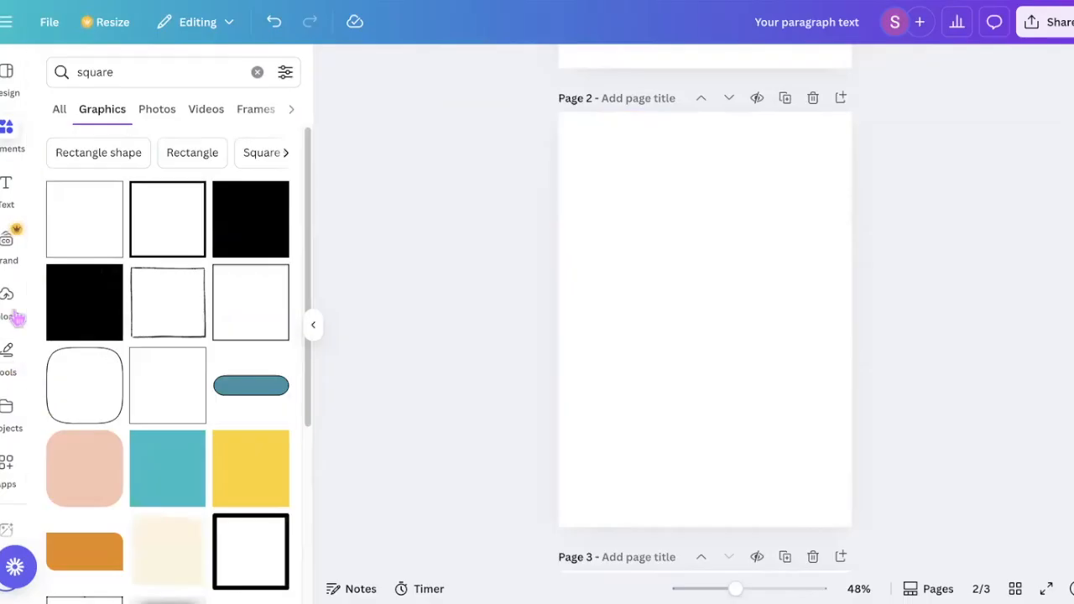
Browse the basic shapes available in the Shapes tool.
{"action": "left_click", "coordinate": [9, 369]}
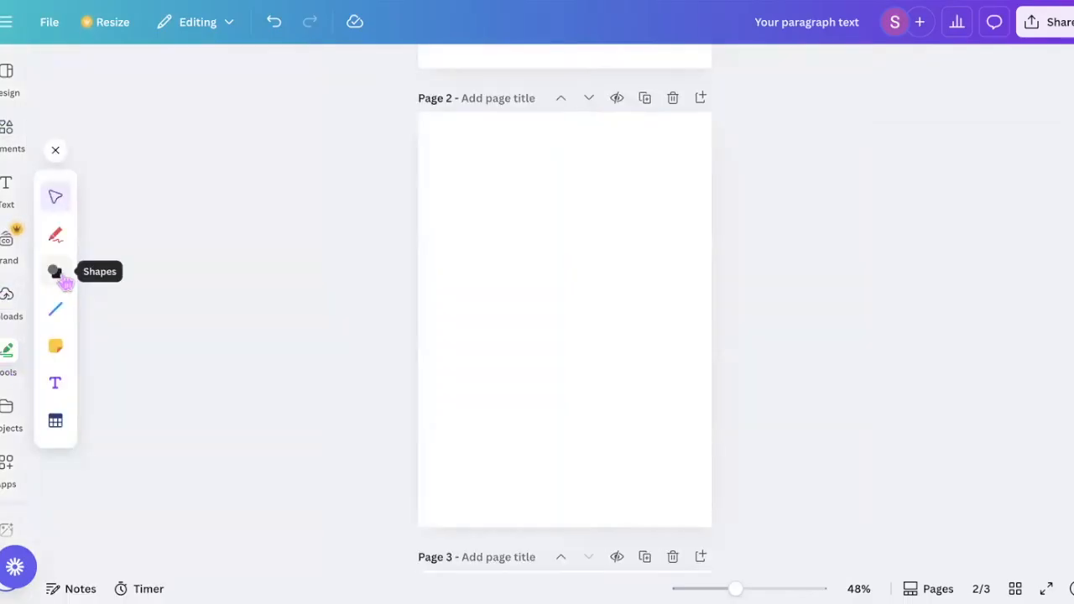
{"action": "left_click", "coordinate": [55, 272]}
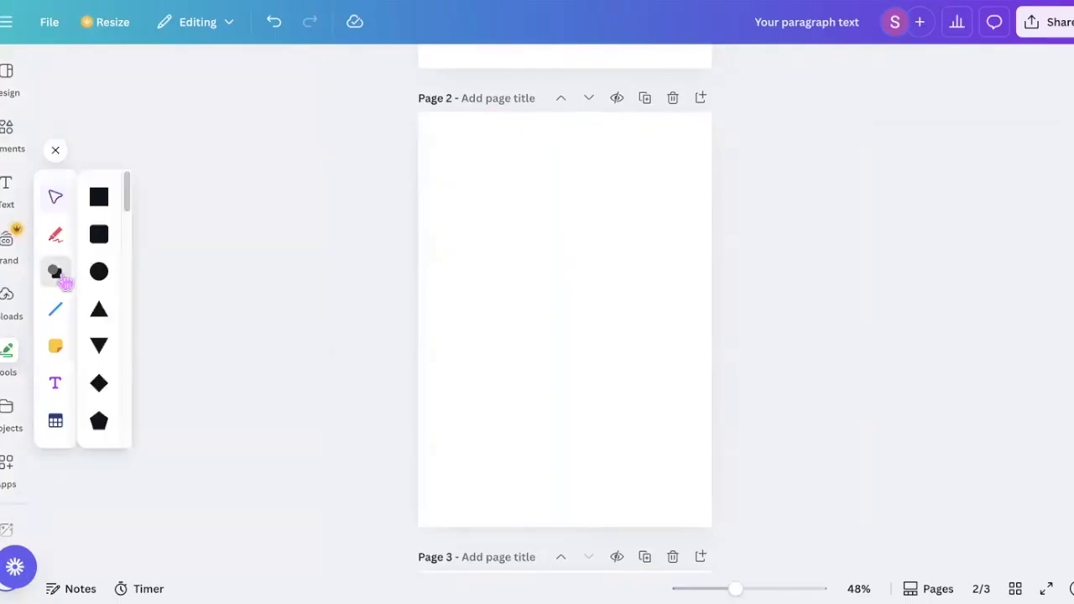
{"action": "scroll", "coordinate": [117, 340], "scroll_direction": "down", "scroll_amount": 10}
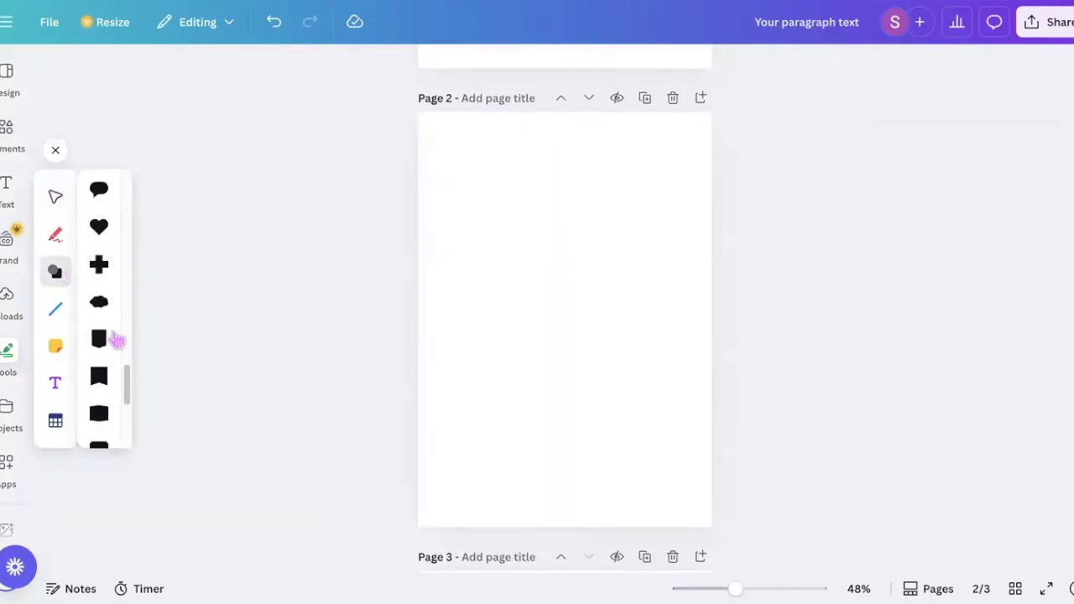
{"action": "scroll", "coordinate": [90, 278], "scroll_direction": "up", "scroll_amount": 10}
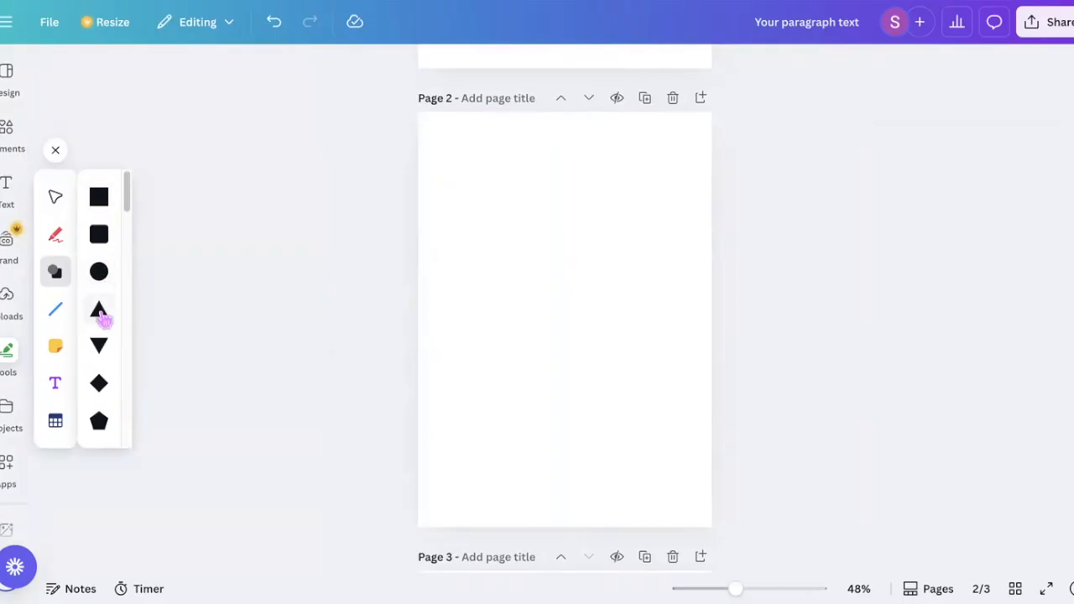
{"action": "scroll", "coordinate": [99, 365], "scroll_direction": "down", "scroll_amount": 5}
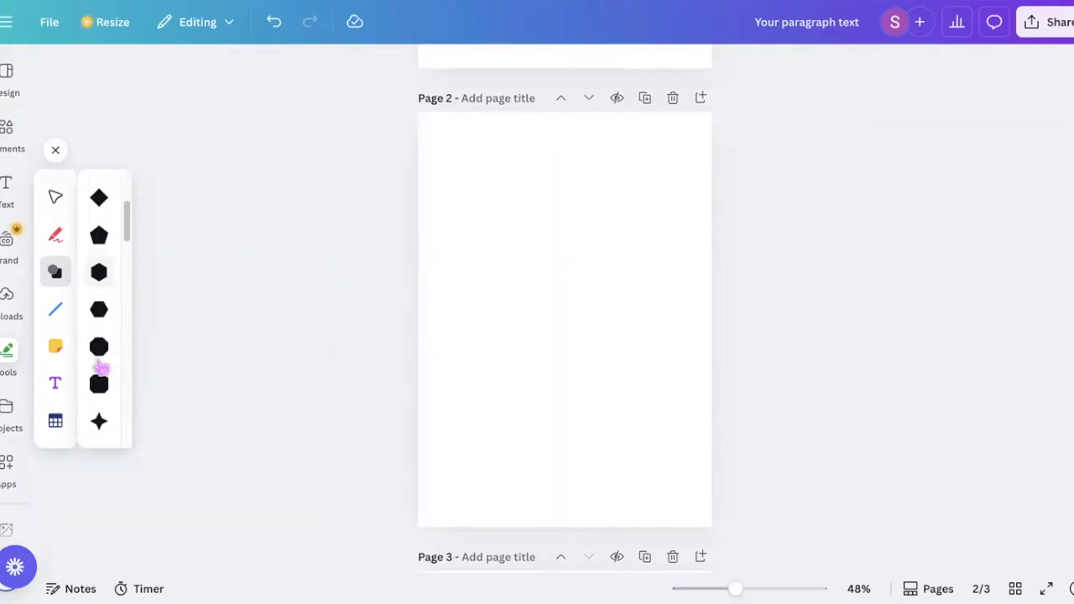
{"action": "scroll", "coordinate": [99, 365], "scroll_direction": "down", "scroll_amount": 8}
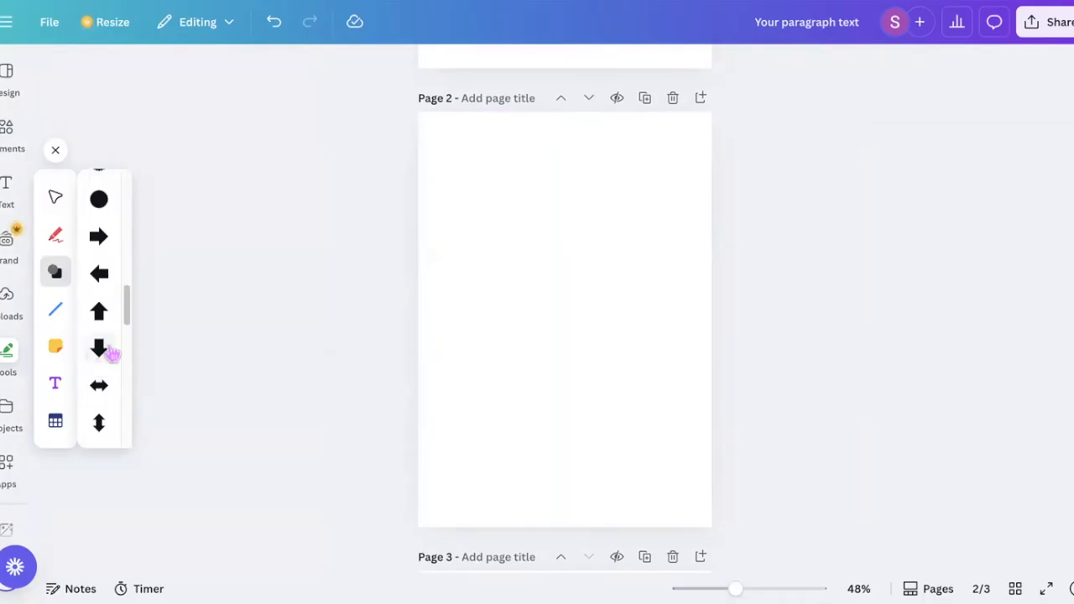
Try a down-arrow shape on page 2, shrink it and delete it.
{"action": "left_click", "coordinate": [98, 352]}
{"action": "left_click_drag", "start_coordinate": [609, 365], "coordinate": [505, 259]}
{"action": "left_click", "coordinate": [616, 359]}
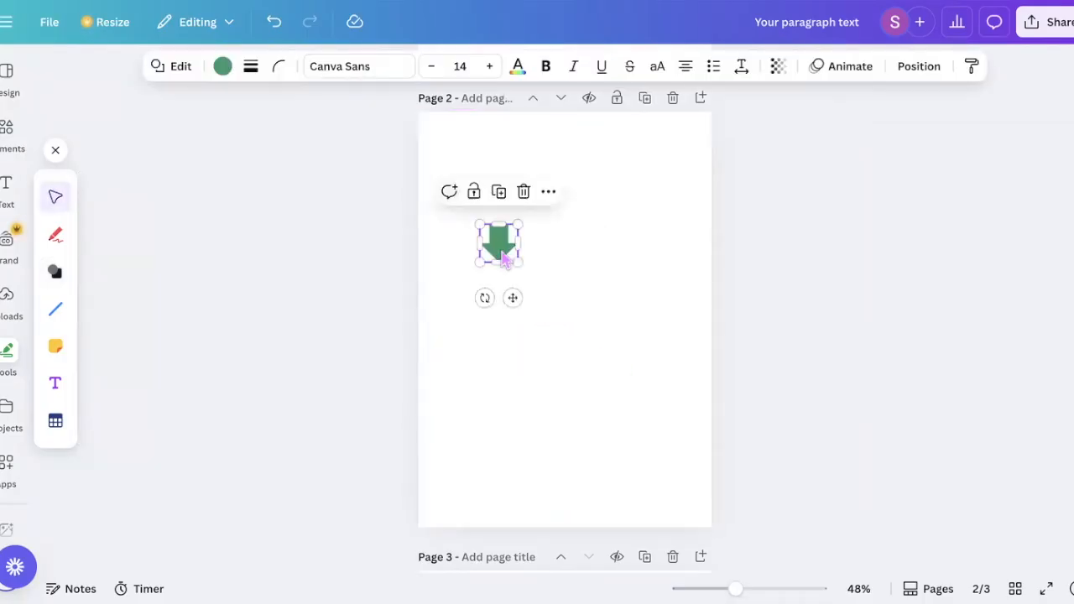
{"action": "key", "text": "Delete"}
Add a plus shape to page 2 and shrink it to about 3.1 by 3.1 near the page centre.
{"action": "left_click", "coordinate": [56, 271]}
{"action": "scroll", "coordinate": [101, 382], "scroll_direction": "down", "scroll_amount": 10}
{"action": "scroll", "coordinate": [103, 382], "scroll_direction": "down", "scroll_amount": 1}
{"action": "scroll", "coordinate": [118, 251], "scroll_direction": "up", "scroll_amount": 4}
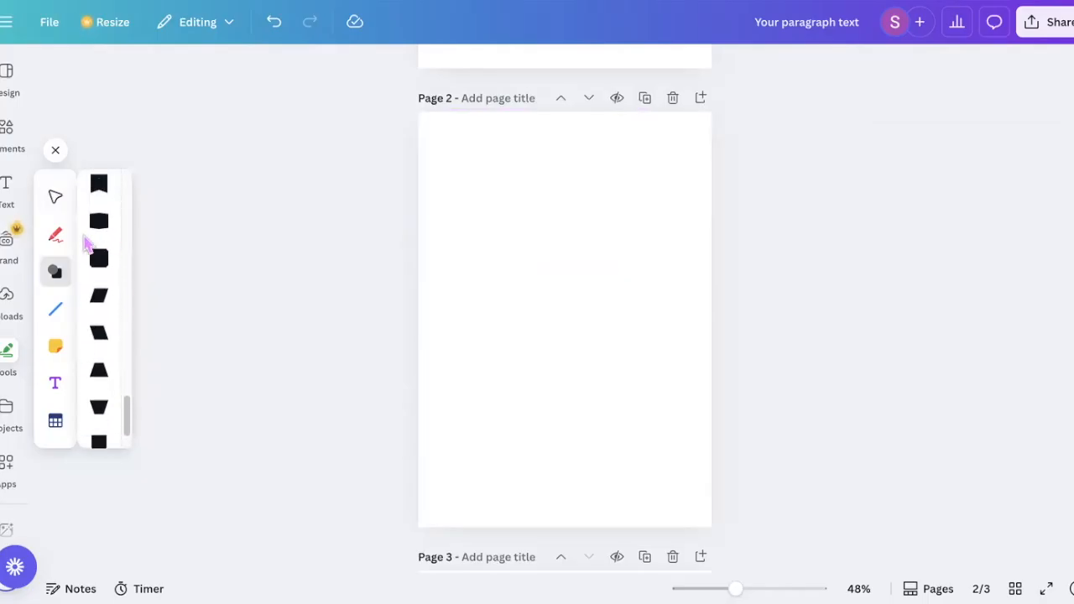
{"action": "scroll", "coordinate": [105, 294], "scroll_direction": "up", "scroll_amount": 3}
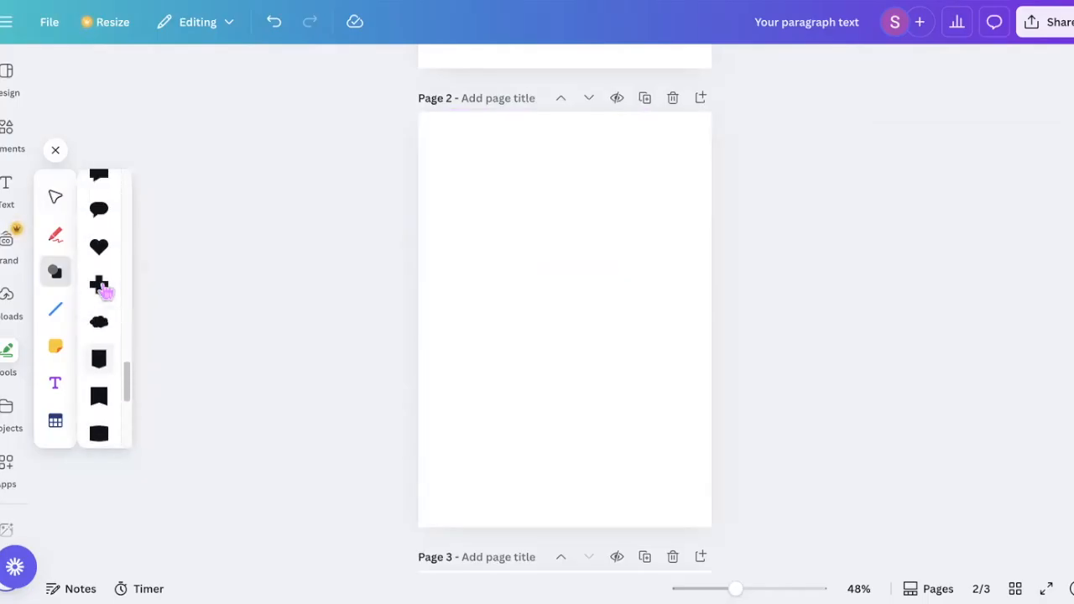
{"action": "left_click", "coordinate": [99, 323]}
{"action": "left_click_drag", "start_coordinate": [610, 363], "coordinate": [556, 330]}
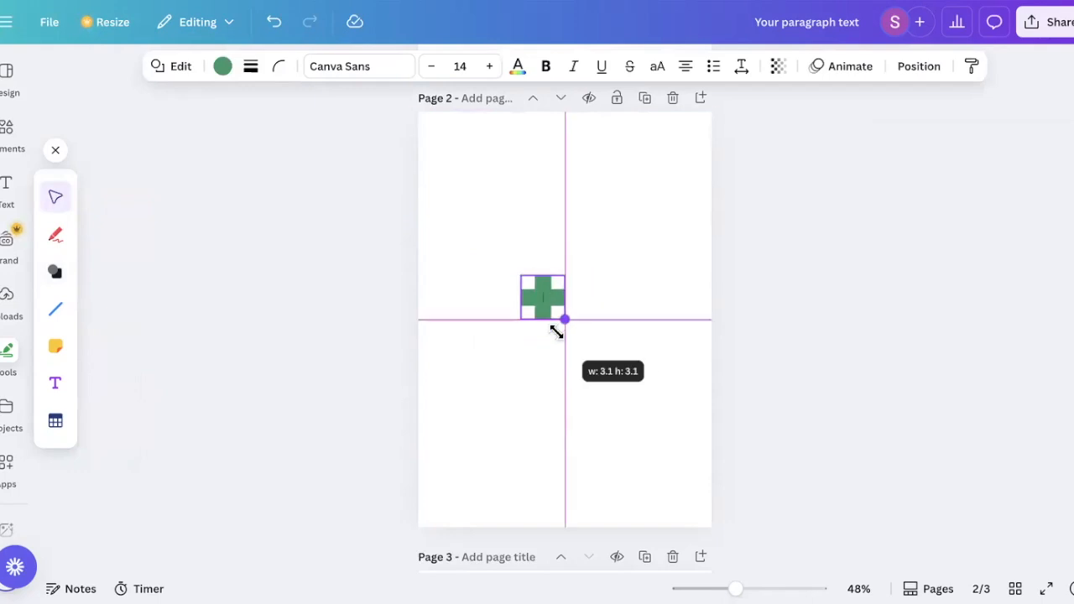
{"action": "left_click", "coordinate": [560, 316]}
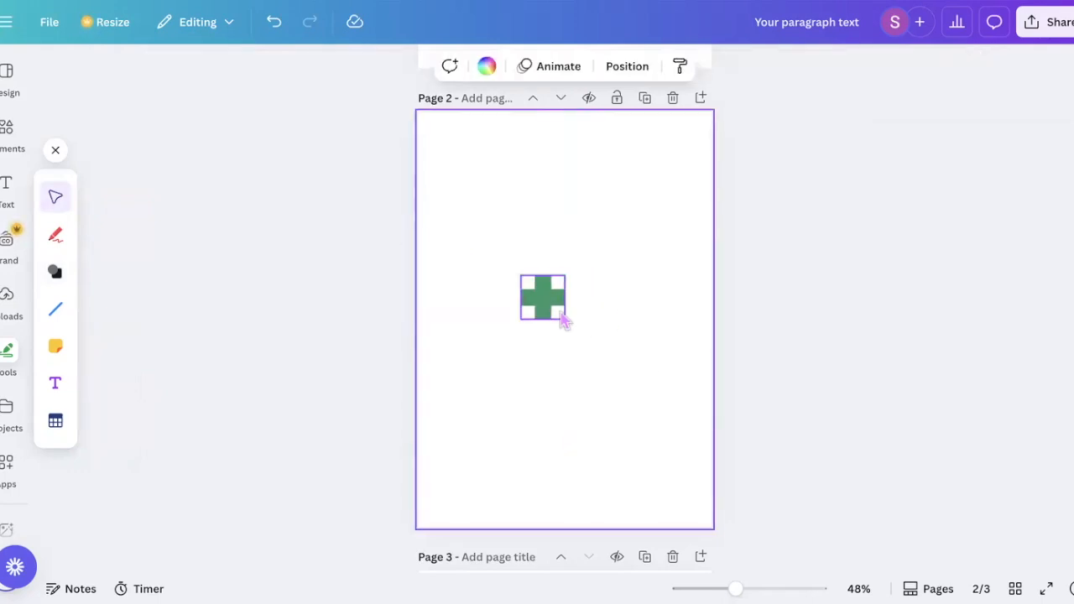
Replace the plus shape on page 2 with a circle at the page centre, after trying out a hexagon.
{"action": "key", "text": "Delete"}
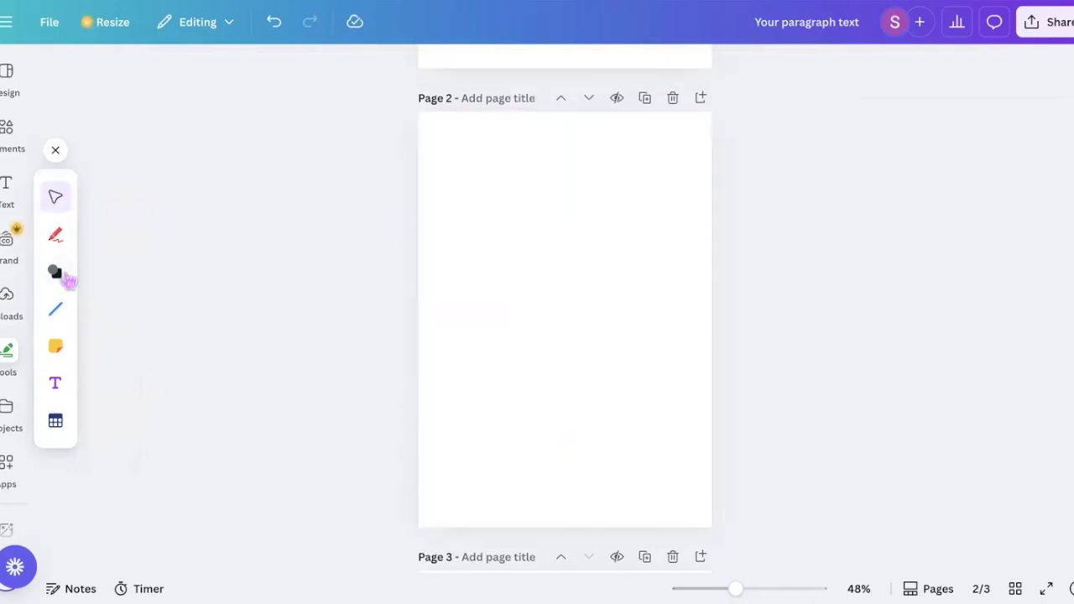
{"action": "left_click", "coordinate": [67, 278]}
{"action": "scroll", "coordinate": [118, 319], "scroll_direction": "down", "scroll_amount": 5}
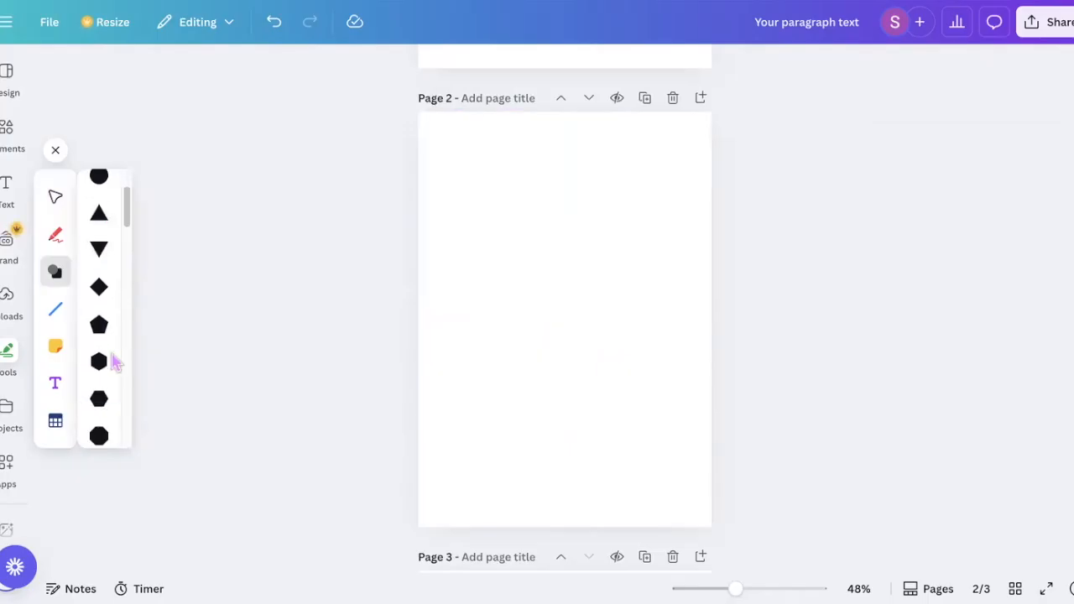
{"action": "left_click", "coordinate": [101, 321]}
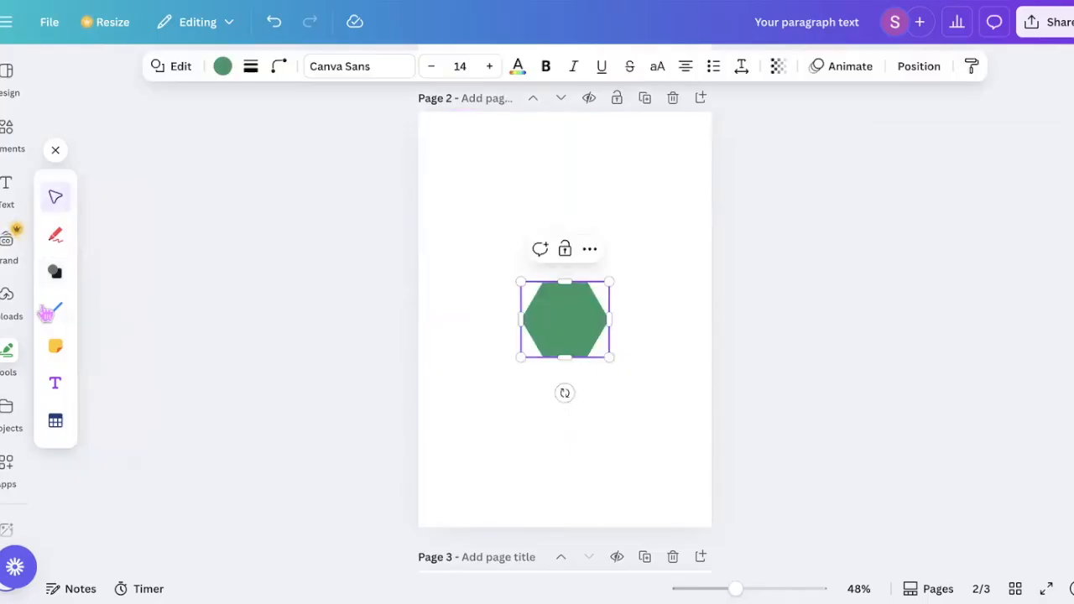
{"action": "mouse_move", "coordinate": [65, 281]}
{"action": "left_click", "coordinate": [99, 271]}
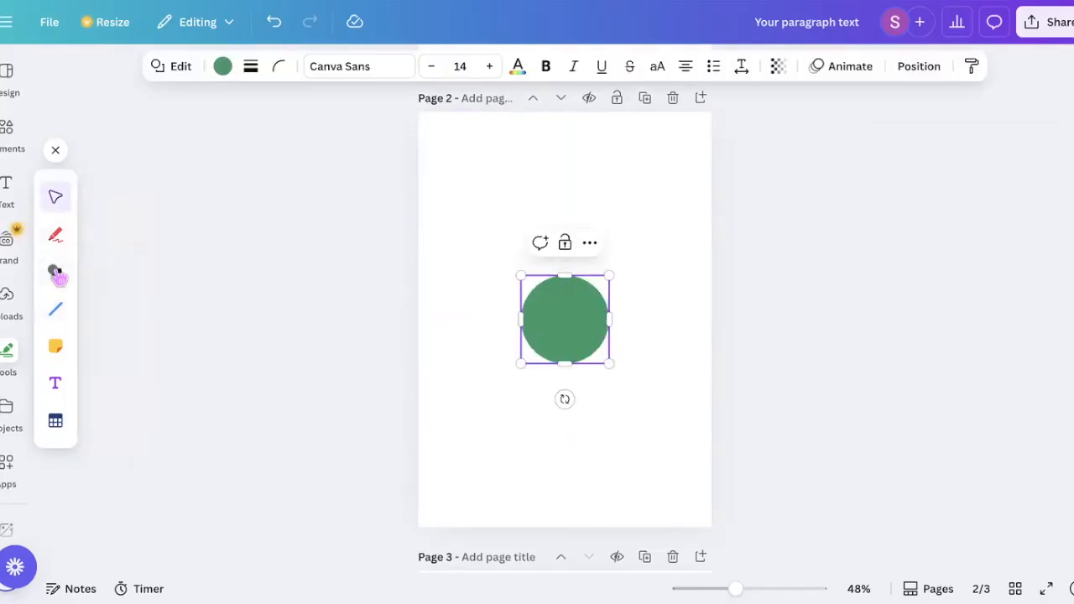
Add a rounded square near page 2's upper-left corner and a sharp-cornered square near its upper-right corner.
{"action": "left_click", "coordinate": [99, 234]}
{"action": "left_click_drag", "start_coordinate": [587, 347], "coordinate": [488, 166]}
{"action": "left_click", "coordinate": [626, 229]}
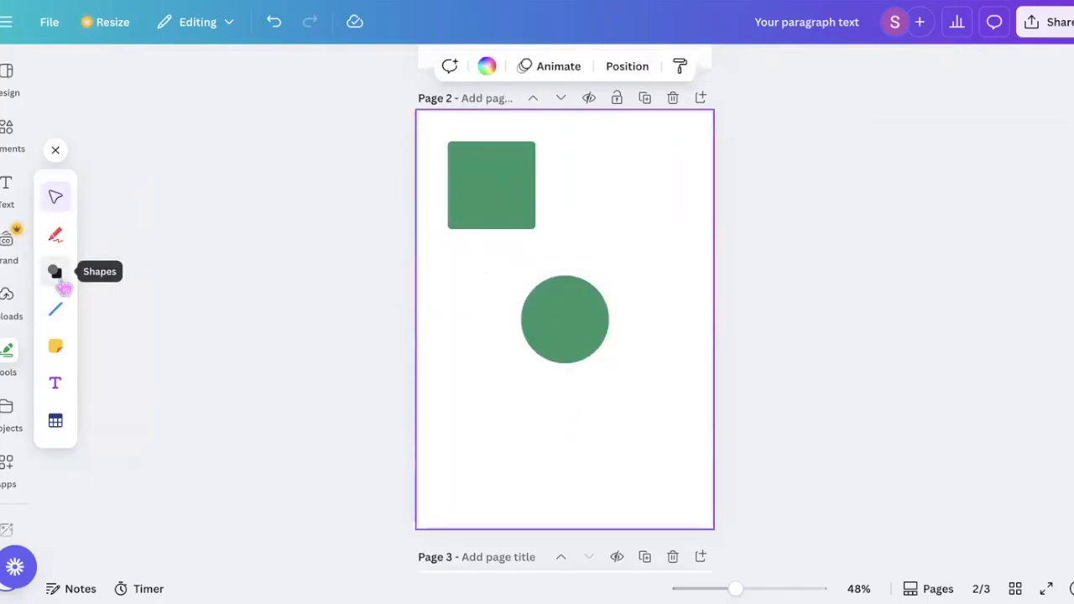
{"action": "mouse_move", "coordinate": [64, 284]}
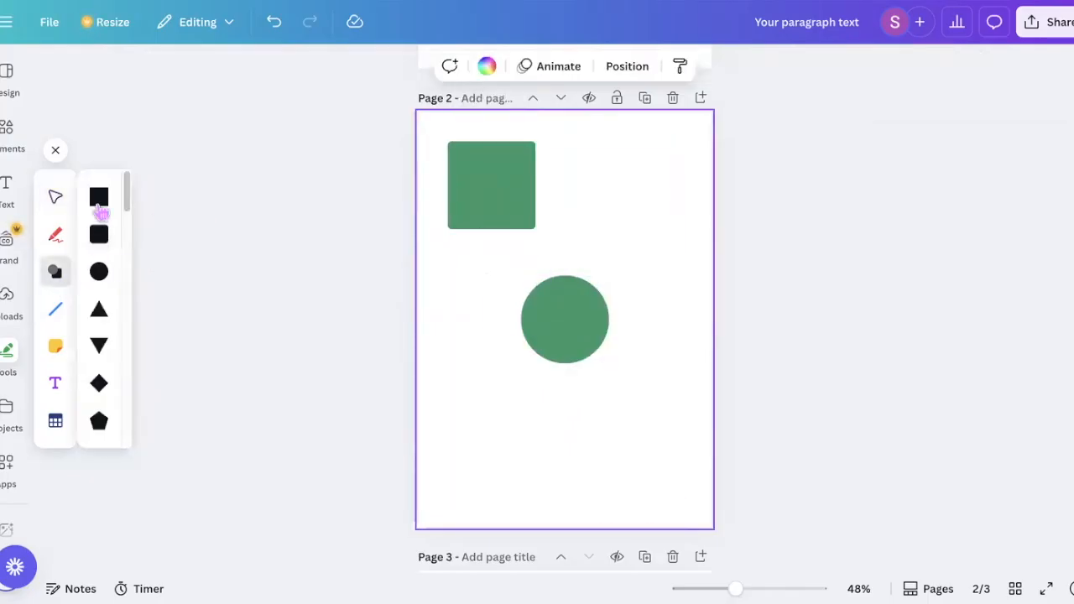
{"action": "left_click", "coordinate": [99, 201]}
{"action": "left_click_drag", "start_coordinate": [559, 352], "coordinate": [628, 188]}
{"action": "left_click", "coordinate": [669, 317]}
Move the rounded square below the circle and shrink the sharp-cornered square into a small one near the page's upper-left corner.
{"action": "left_click", "coordinate": [528, 209]}
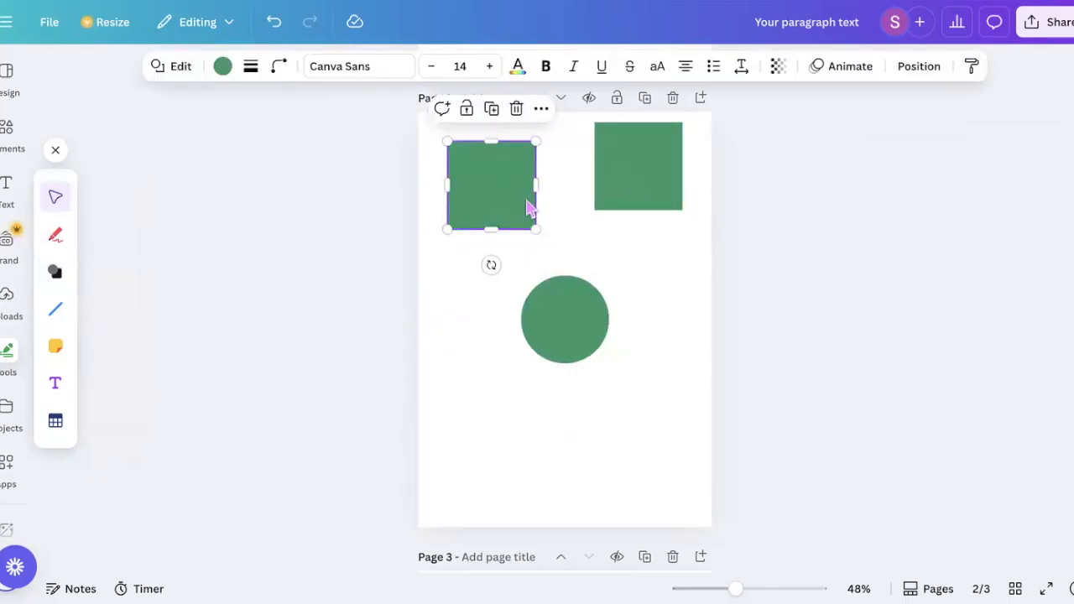
{"action": "left_click_drag", "start_coordinate": [617, 208], "coordinate": [618, 240]}
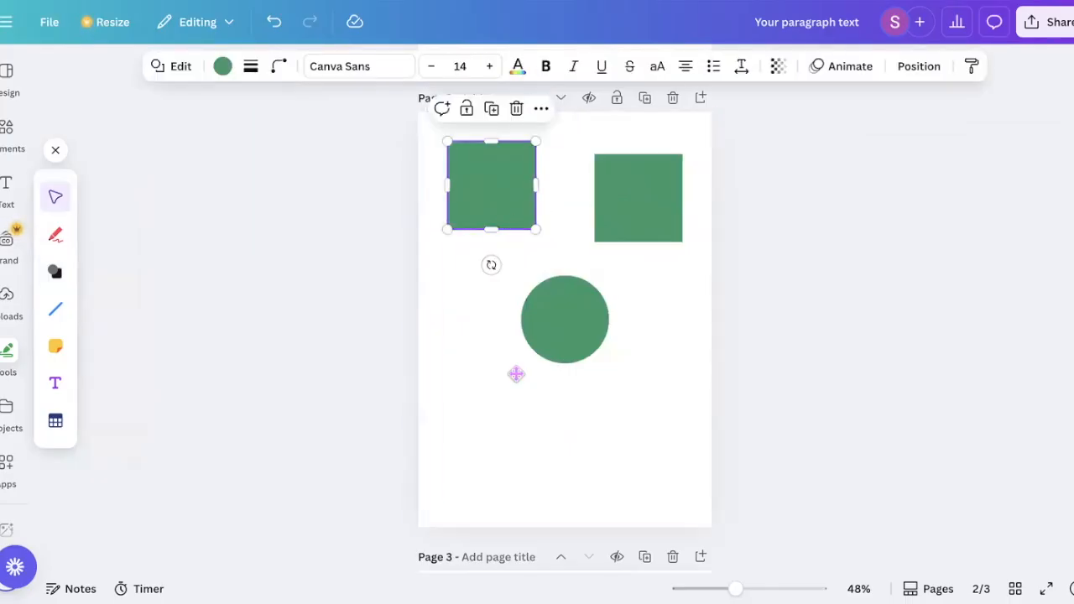
{"action": "left_click_drag", "start_coordinate": [516, 374], "coordinate": [545, 434]}
{"action": "left_click_drag", "start_coordinate": [645, 219], "coordinate": [524, 173]}
{"action": "key", "text": "Delete"}
{"action": "left_click", "coordinate": [459, 161]}
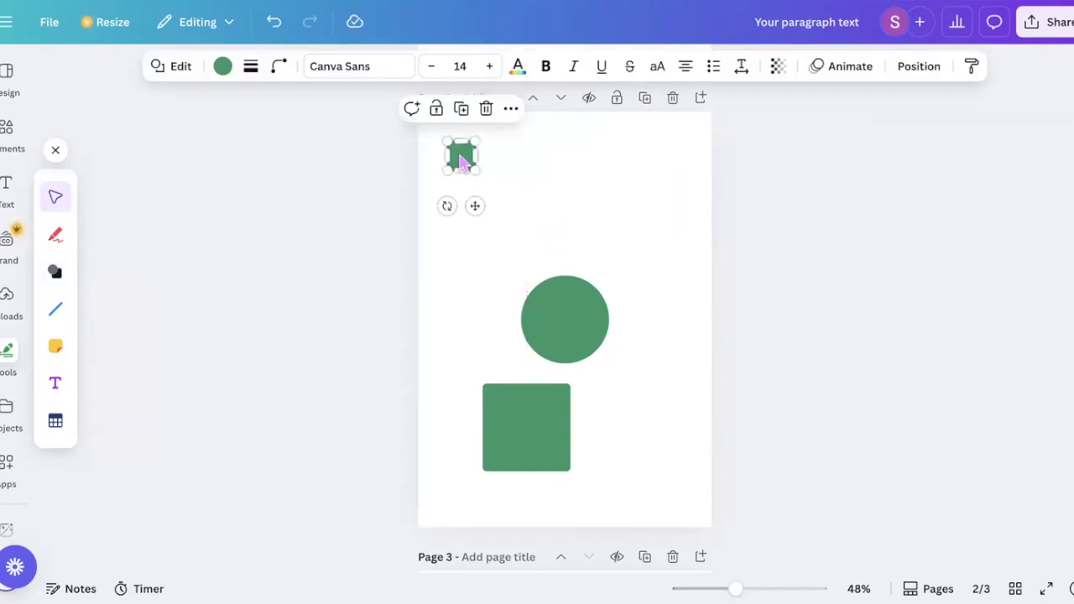
Place a copy of the small square level with the original, farther to its right.
{"action": "left_click_drag", "start_coordinate": [470, 168], "coordinate": [545, 168]}
{"action": "left_click", "coordinate": [464, 161]}
{"action": "left_click", "coordinate": [560, 184]}
{"action": "right_click", "coordinate": [470, 167]}
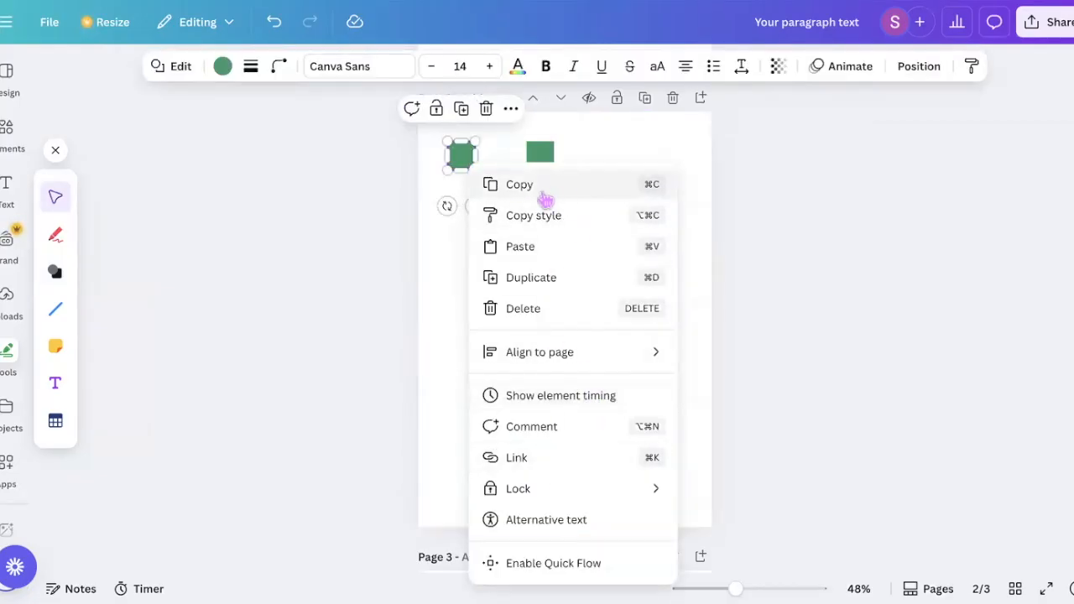
{"action": "left_click", "coordinate": [616, 163]}
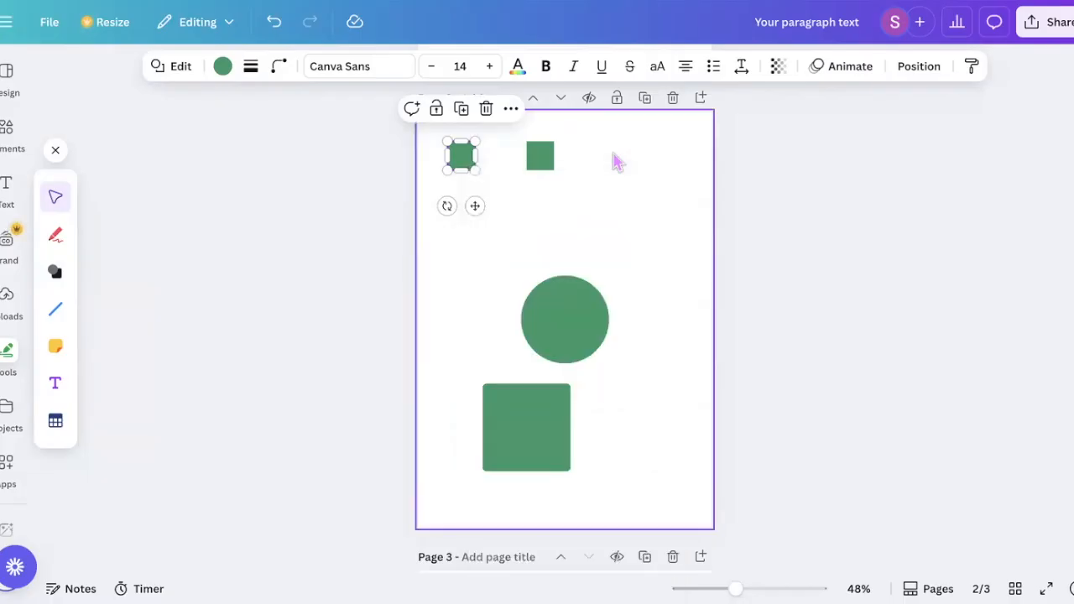
{"action": "left_click", "coordinate": [580, 196]}
{"action": "left_click", "coordinate": [467, 159]}
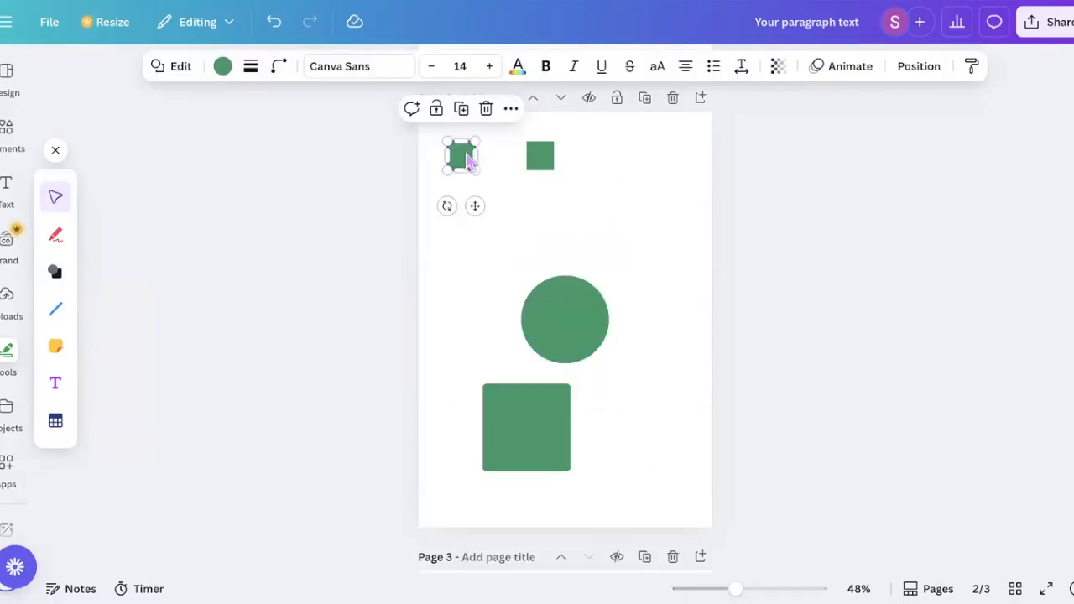
Duplicate the small square twice more to form an evenly spaced row of four on page 2.
{"action": "key", "text": "ctrl+d"}
{"action": "left_click_drag", "start_coordinate": [468, 169], "coordinate": [577, 159]}
{"action": "key", "text": "ctrl+d"}
{"action": "left_click", "coordinate": [651, 223]}
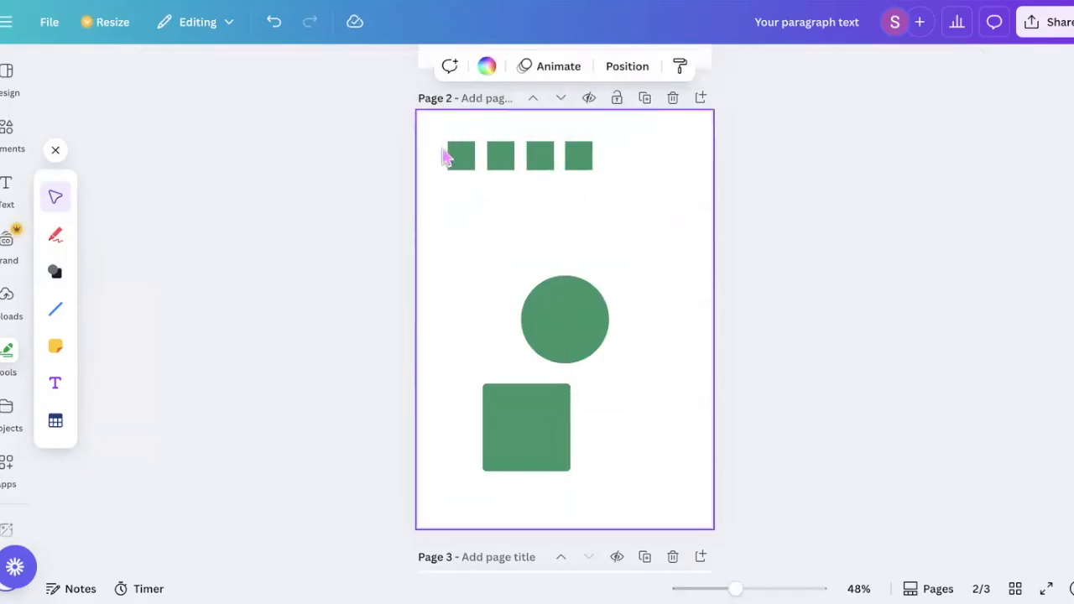
Move the first small square lower on the page and scatter the other three at uneven positions.
{"action": "left_click", "coordinate": [501, 161]}
{"action": "left_click_drag", "start_coordinate": [499, 187], "coordinate": [469, 235]}
{"action": "left_click", "coordinate": [501, 141]}
{"action": "left_click_drag", "start_coordinate": [501, 141], "coordinate": [507, 210]}
{"action": "left_click_drag", "start_coordinate": [536, 146], "coordinate": [553, 212]}
{"action": "left_click_drag", "start_coordinate": [578, 155], "coordinate": [616, 190]}
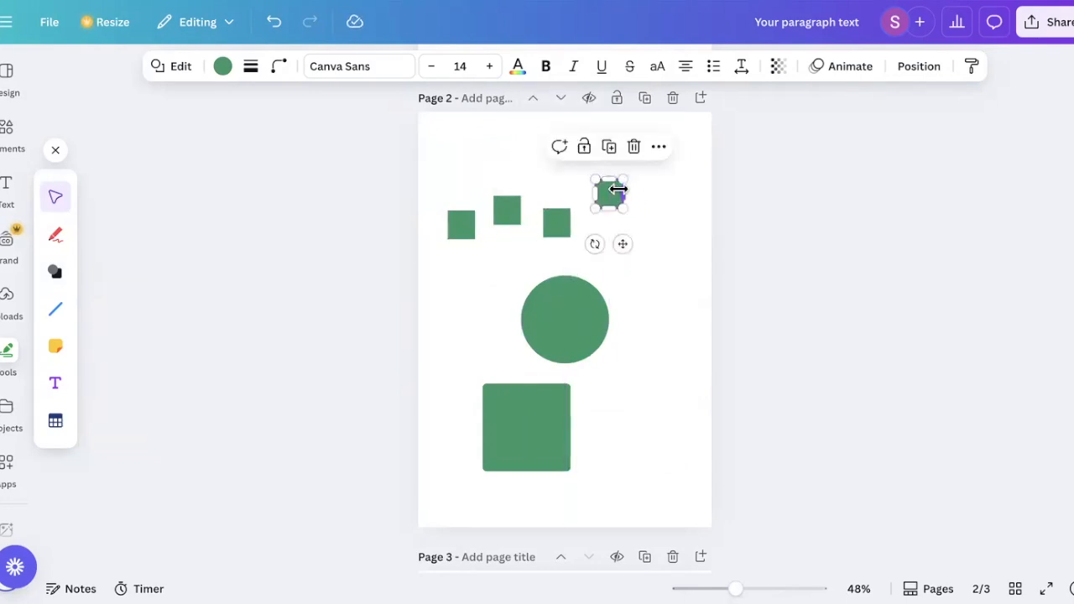
{"action": "left_click_drag", "start_coordinate": [557, 224], "coordinate": [653, 257]}
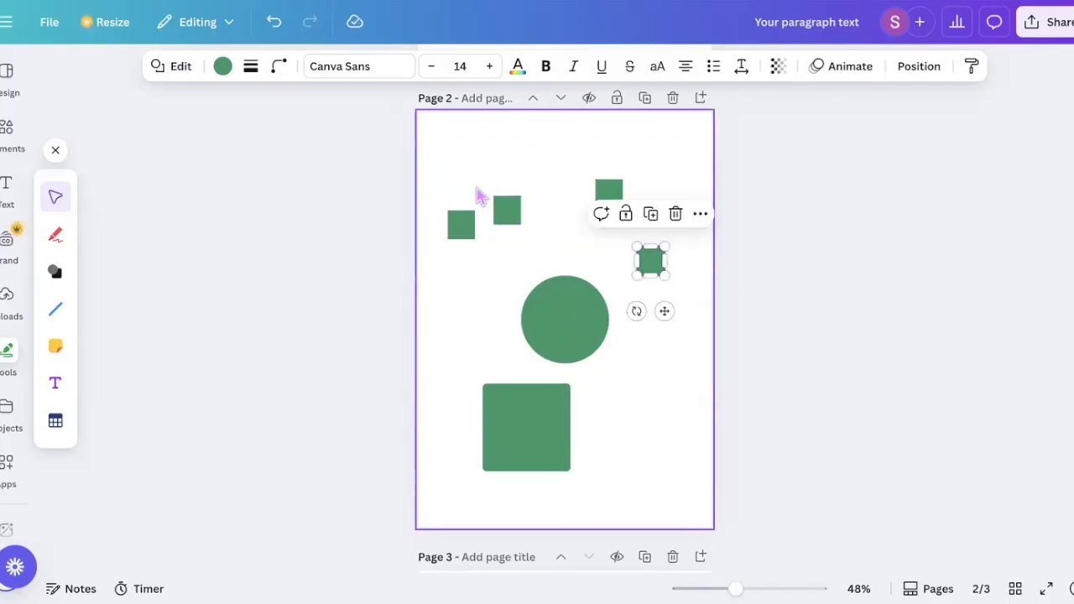
{"action": "left_click", "coordinate": [685, 331]}
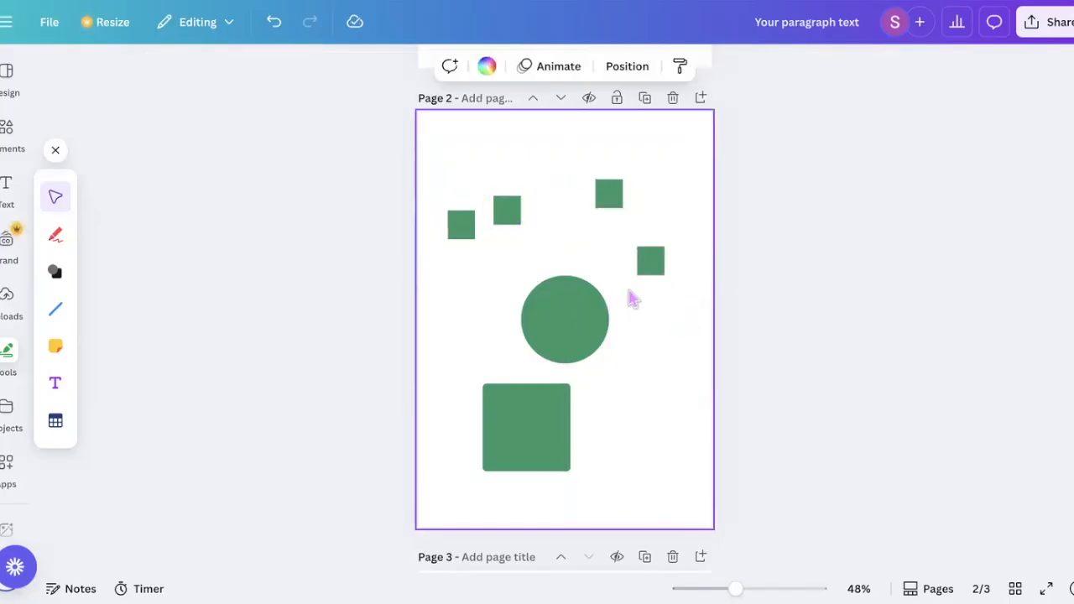
Line up the second and third small squares level with the first, with equal gaps of 1.3.
{"action": "left_click_drag", "start_coordinate": [503, 215], "coordinate": [502, 229]}
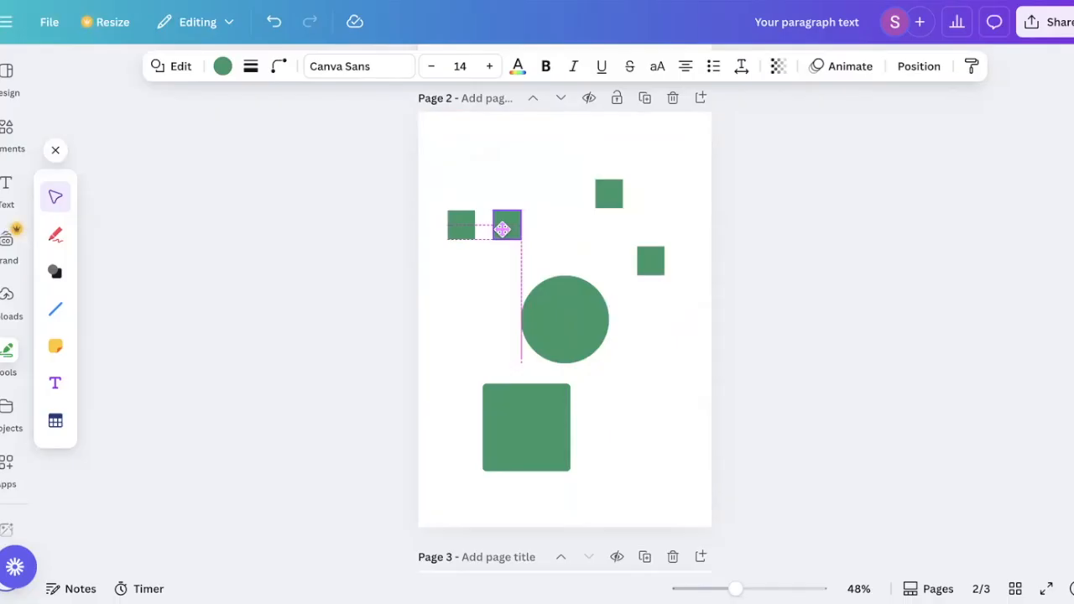
{"action": "left_click_drag", "start_coordinate": [501, 229], "coordinate": [501, 229]}
{"action": "left_click_drag", "start_coordinate": [501, 229], "coordinate": [501, 229]}
{"action": "left_click_drag", "start_coordinate": [619, 182], "coordinate": [555, 228]}
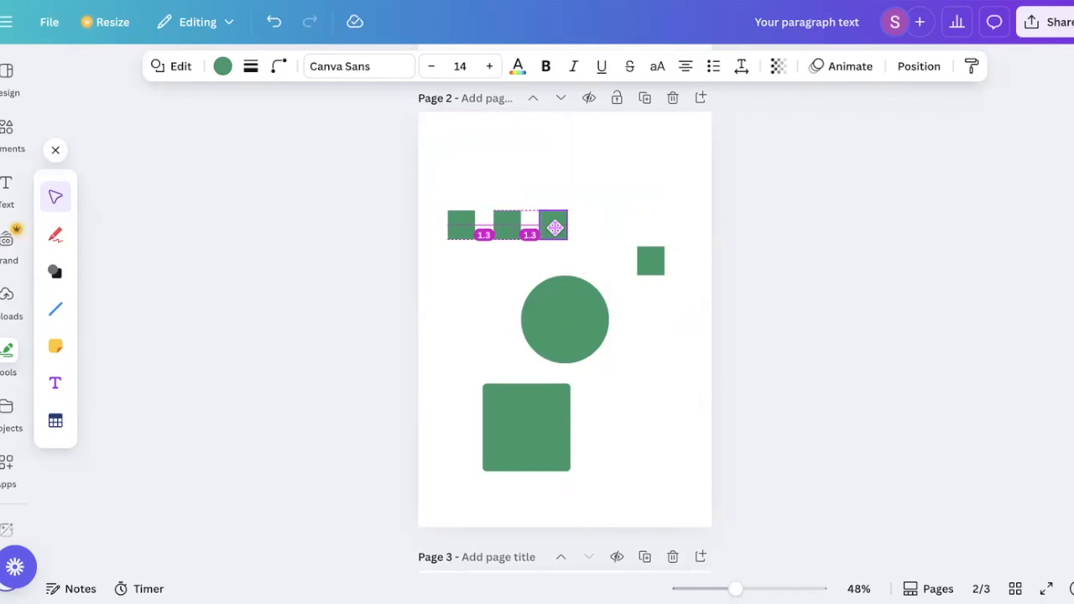
{"action": "left_click_drag", "start_coordinate": [555, 227], "coordinate": [557, 228]}
{"action": "left_click_drag", "start_coordinate": [554, 225], "coordinate": [554, 225]}
Move the fourth small square to the end of the row, level with the others and with a 1.3 gap.
{"action": "left_click", "coordinate": [651, 263]}
{"action": "left_click_drag", "start_coordinate": [652, 264], "coordinate": [598, 223]}
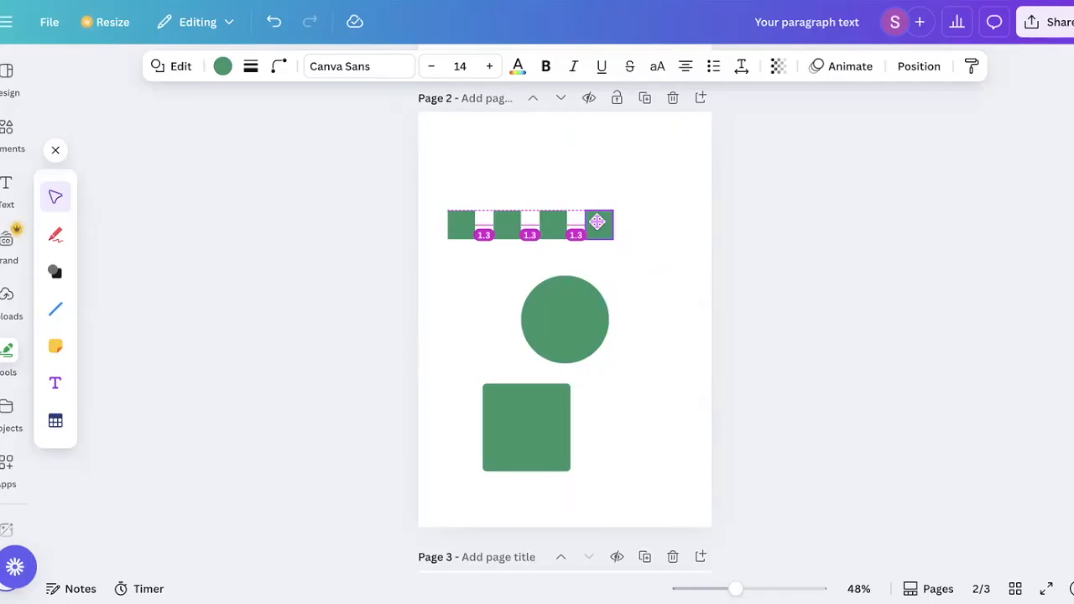
{"action": "left_click_drag", "start_coordinate": [596, 221], "coordinate": [597, 223]}
{"action": "left_click_drag", "start_coordinate": [447, 199], "coordinate": [678, 268]}
{"action": "left_click", "coordinate": [678, 268]}
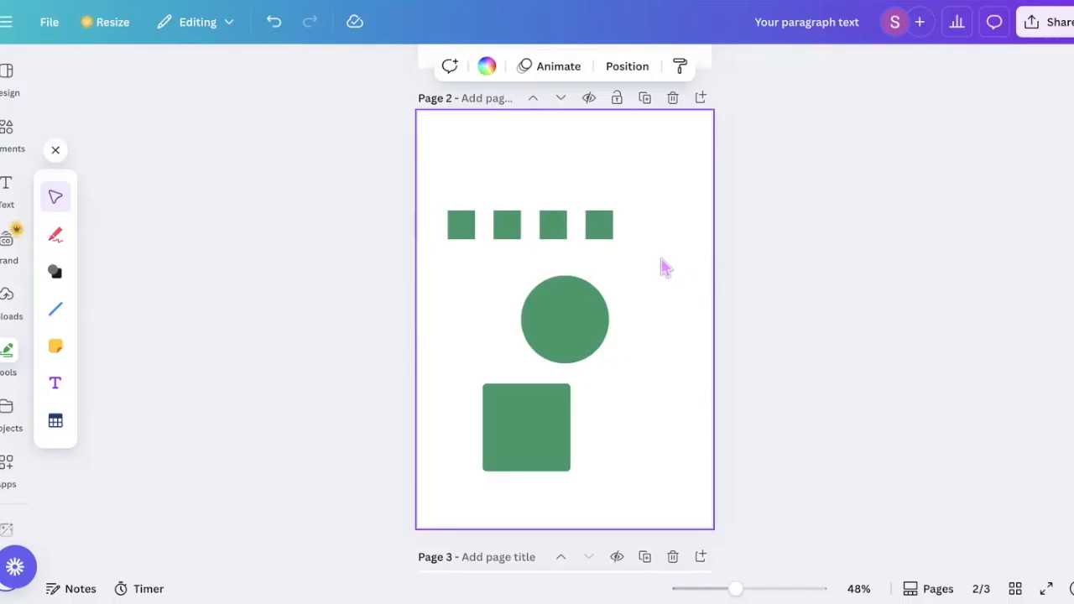
Recolour the two middle squares of the row Pink (#ff66c4).
{"action": "left_click", "coordinate": [507, 235]}
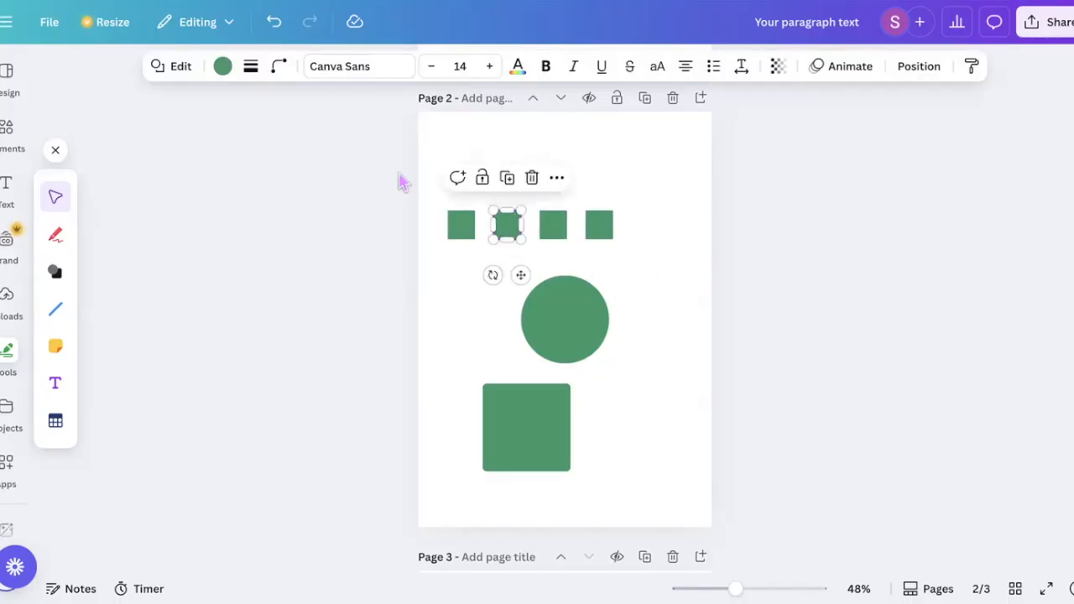
{"action": "left_click", "coordinate": [225, 69]}
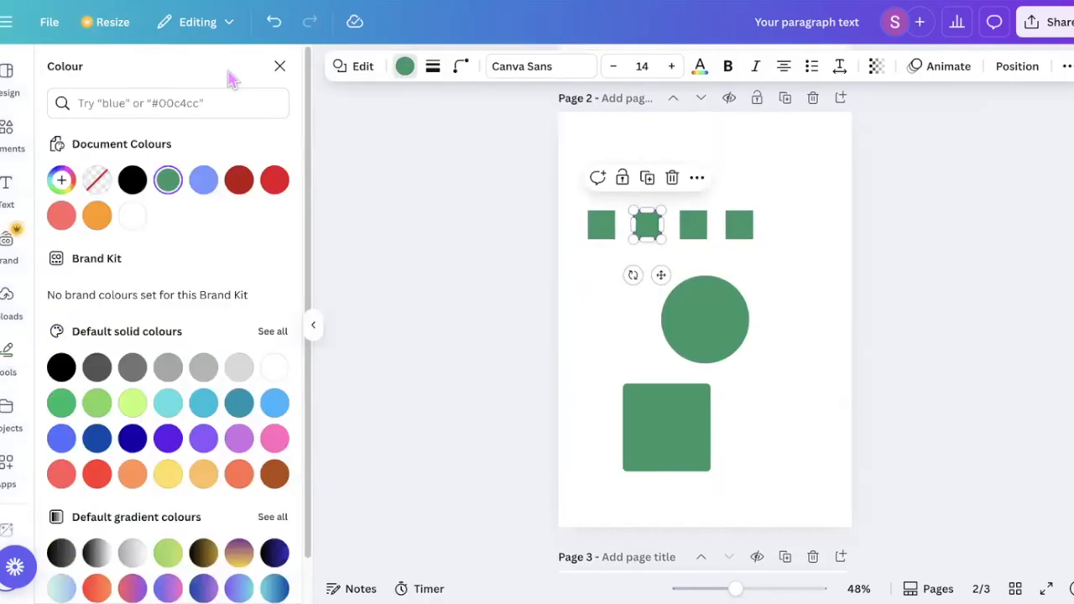
{"action": "scroll", "coordinate": [240, 365], "scroll_direction": "down", "scroll_amount": 1}
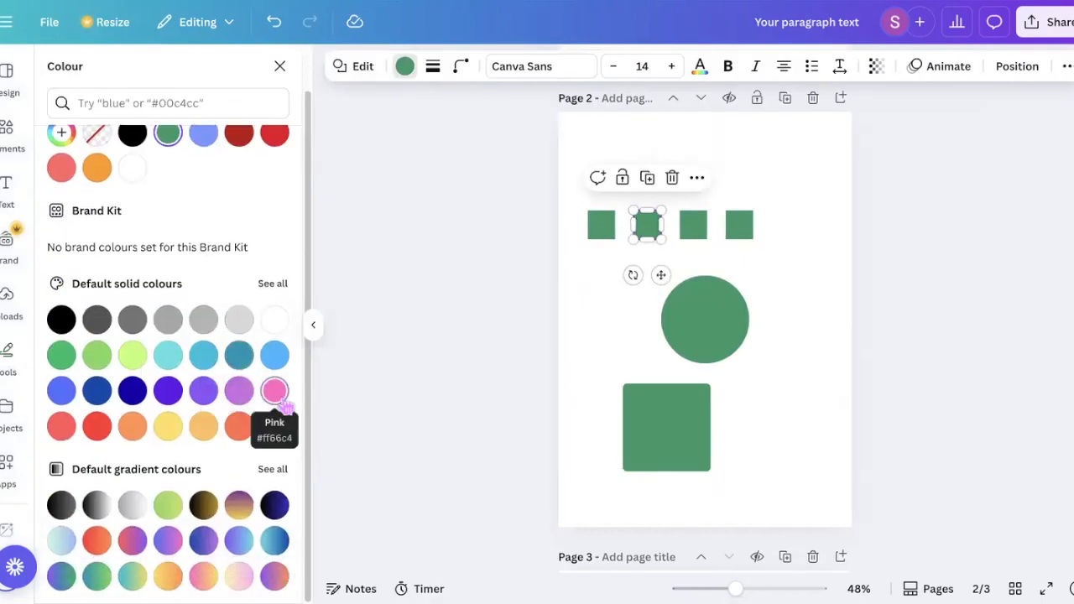
{"action": "left_click", "coordinate": [274, 390]}
{"action": "left_click", "coordinate": [584, 346]}
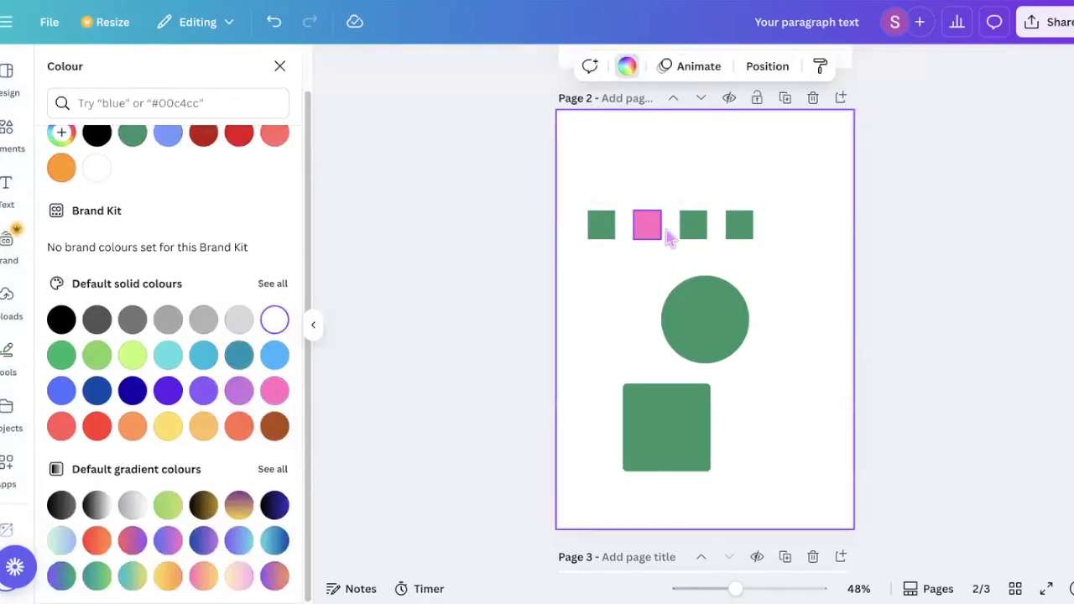
{"action": "left_click", "coordinate": [688, 243]}
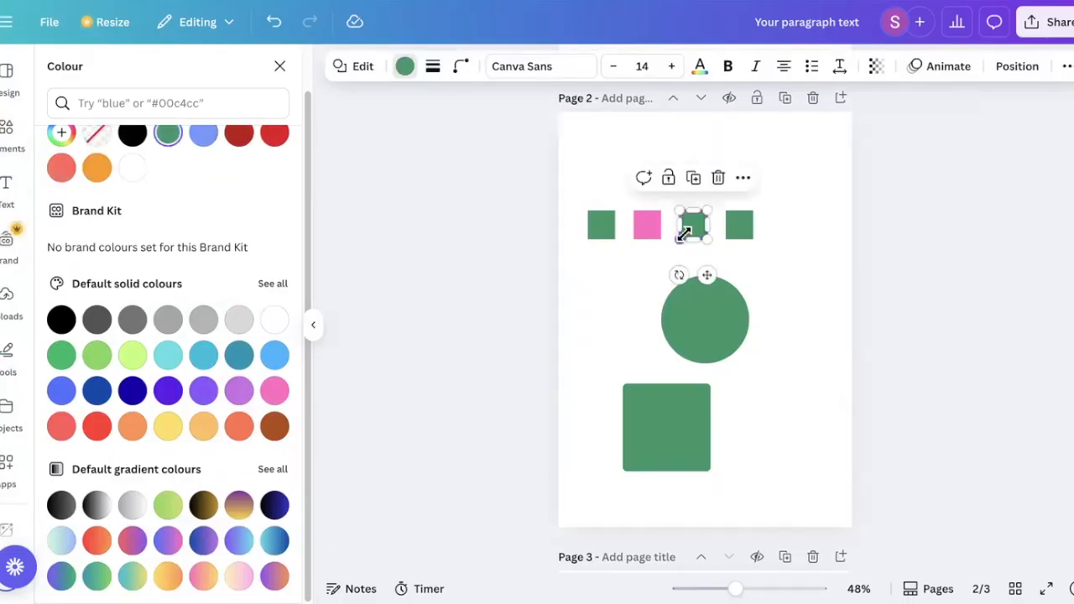
{"action": "left_click", "coordinate": [274, 390]}
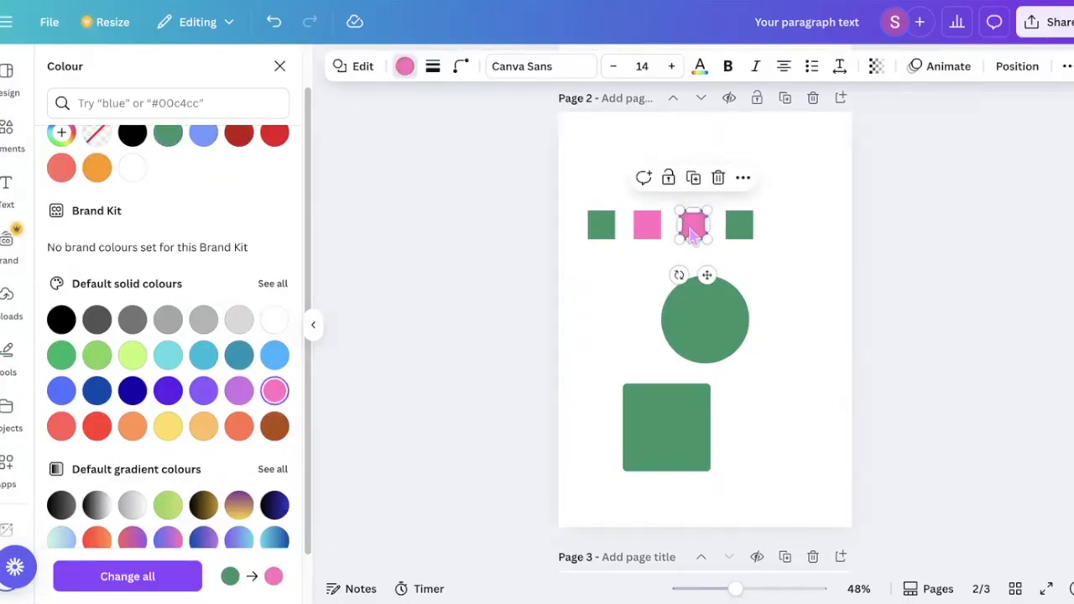
{"action": "left_click", "coordinate": [612, 307]}
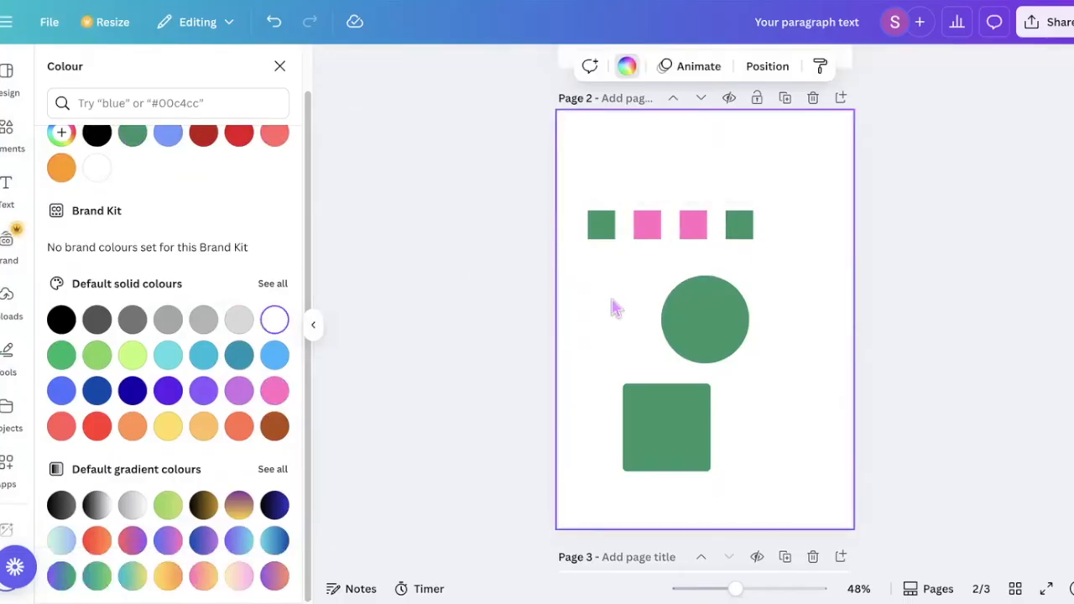
Recolour the circle purple and the large rounded square light orange.
{"action": "left_click", "coordinate": [690, 344]}
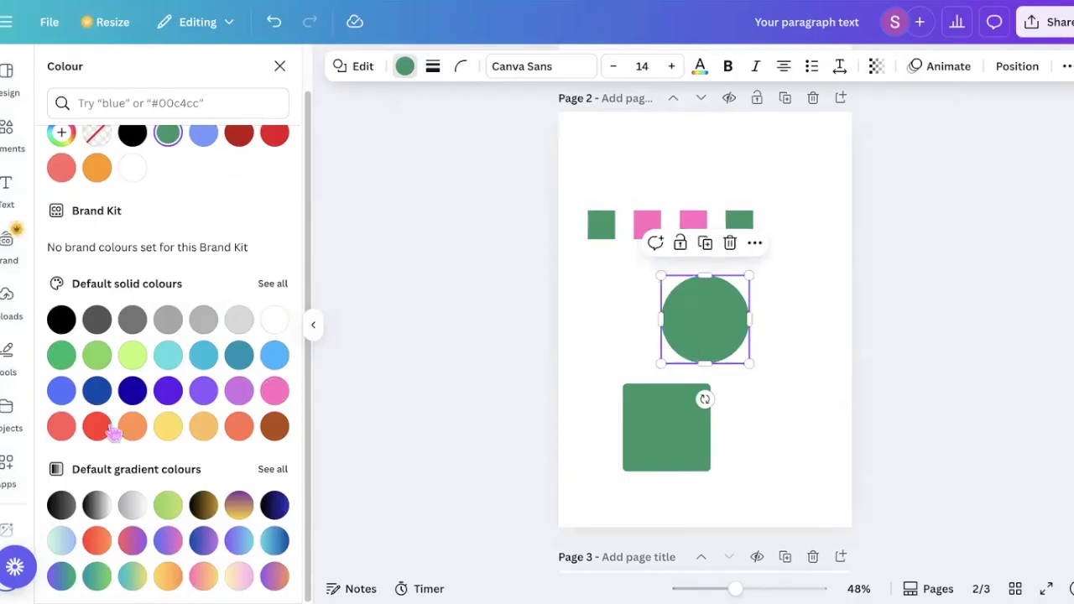
{"action": "left_click", "coordinate": [203, 390]}
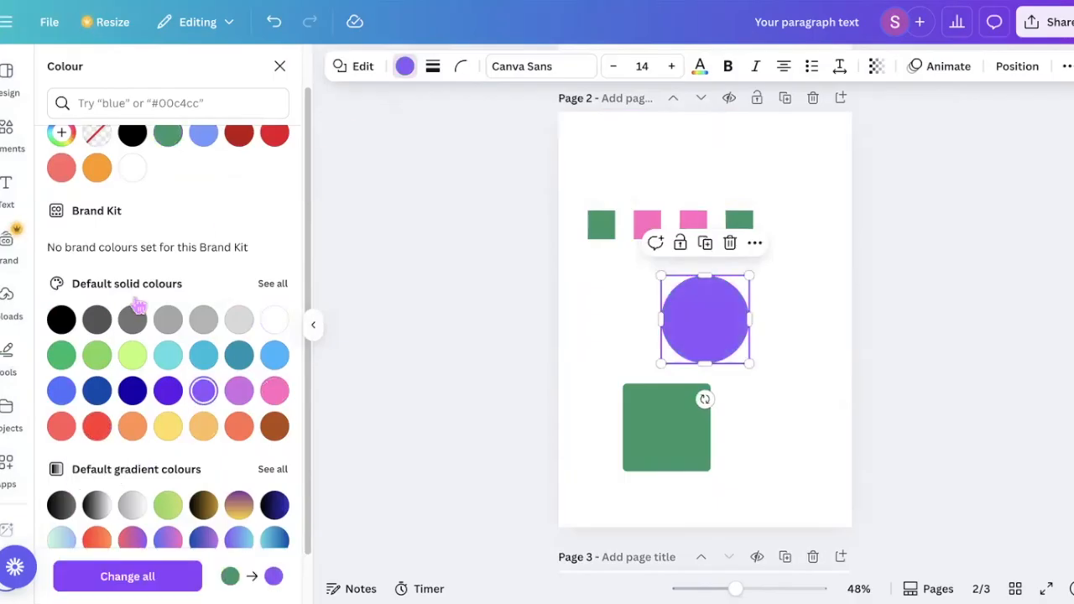
{"action": "scroll", "coordinate": [143, 290], "scroll_direction": "up", "scroll_amount": 1}
{"action": "left_click", "coordinate": [682, 432]}
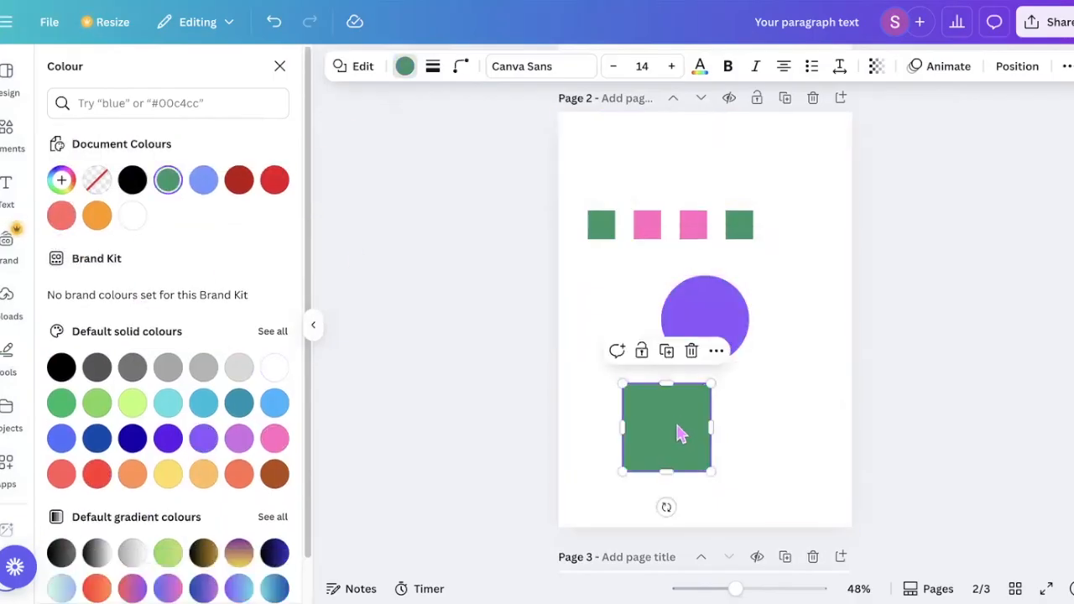
{"action": "left_click", "coordinate": [203, 474]}
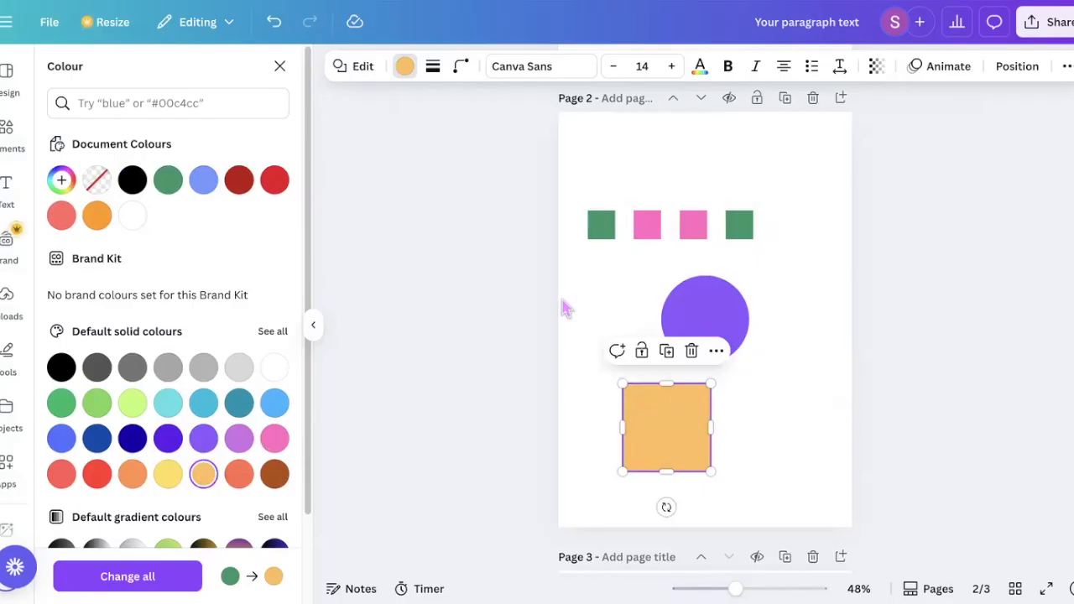
{"action": "left_click", "coordinate": [795, 286]}
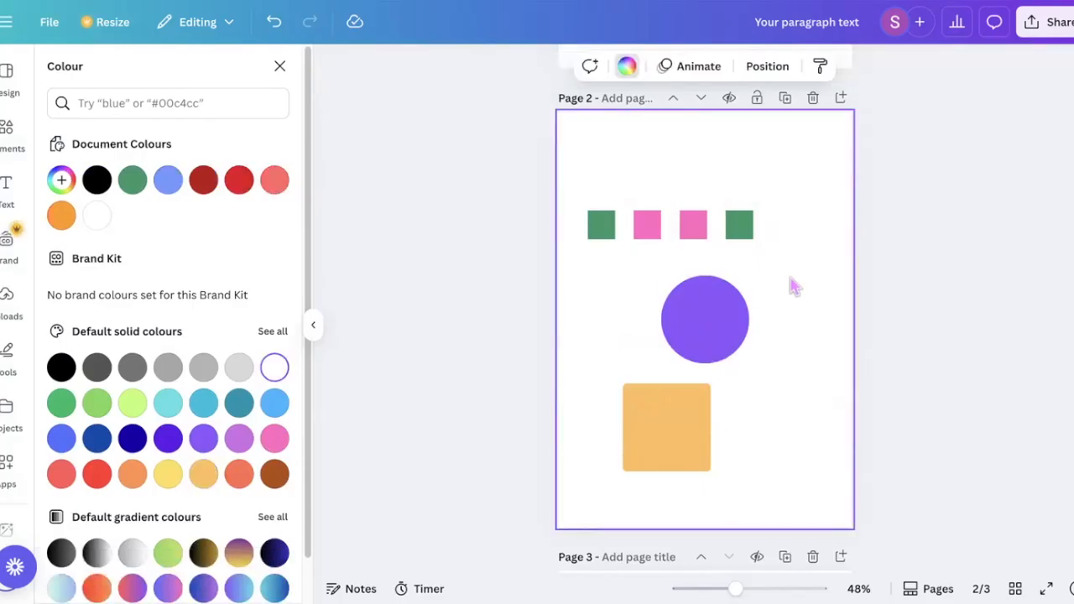
Duplicate the last green square and place the copy as the fifth square of the row.
{"action": "left_click", "coordinate": [738, 233]}
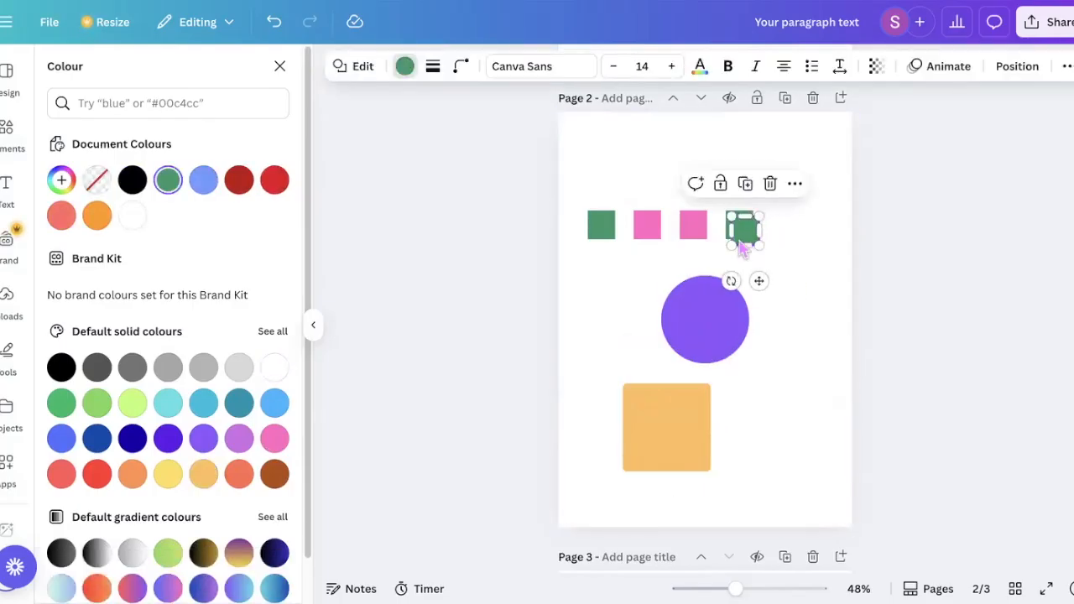
{"action": "left_click_drag", "start_coordinate": [740, 235], "coordinate": [782, 232]}
Delete the carrot graphic covering the pattern text on page 1.
{"action": "scroll", "coordinate": [782, 232], "scroll_direction": "up", "scroll_amount": 5}
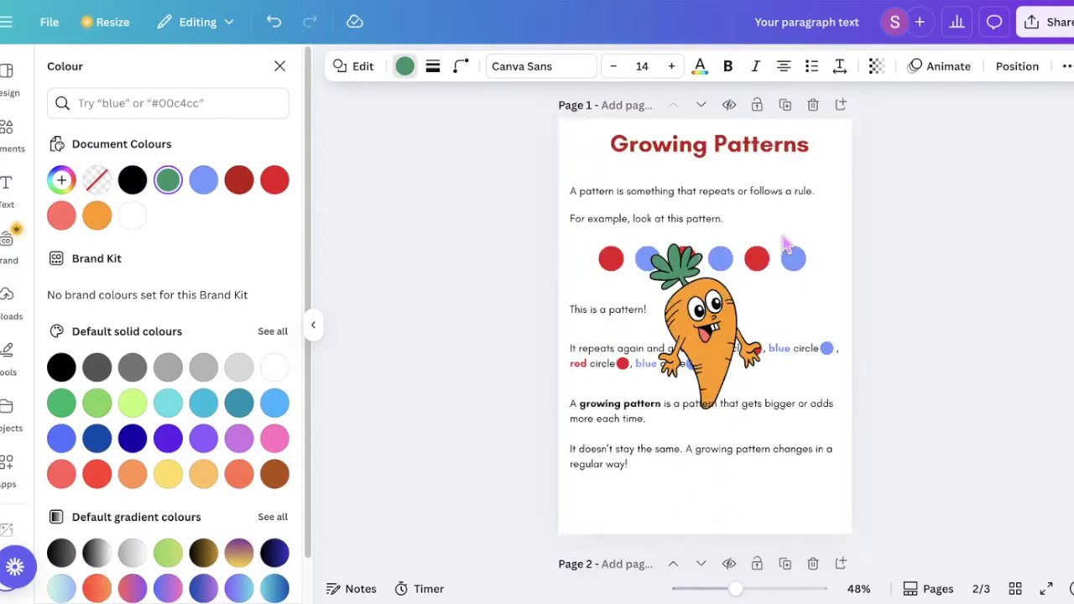
{"action": "left_click", "coordinate": [674, 340]}
{"action": "key", "text": "Delete"}
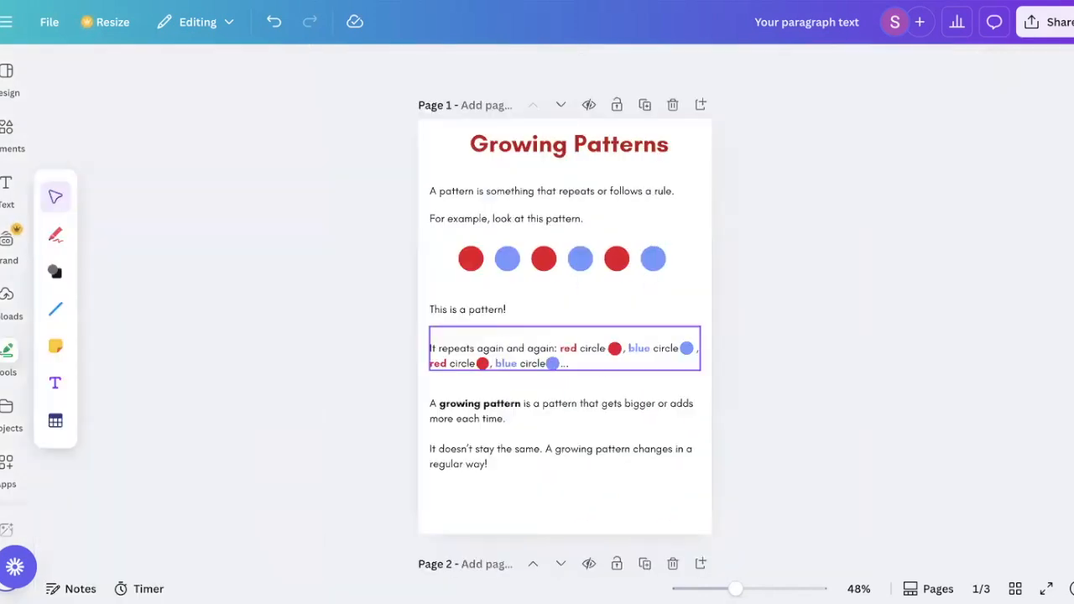
{"action": "left_click_drag", "start_coordinate": [433, 248], "coordinate": [693, 265]}
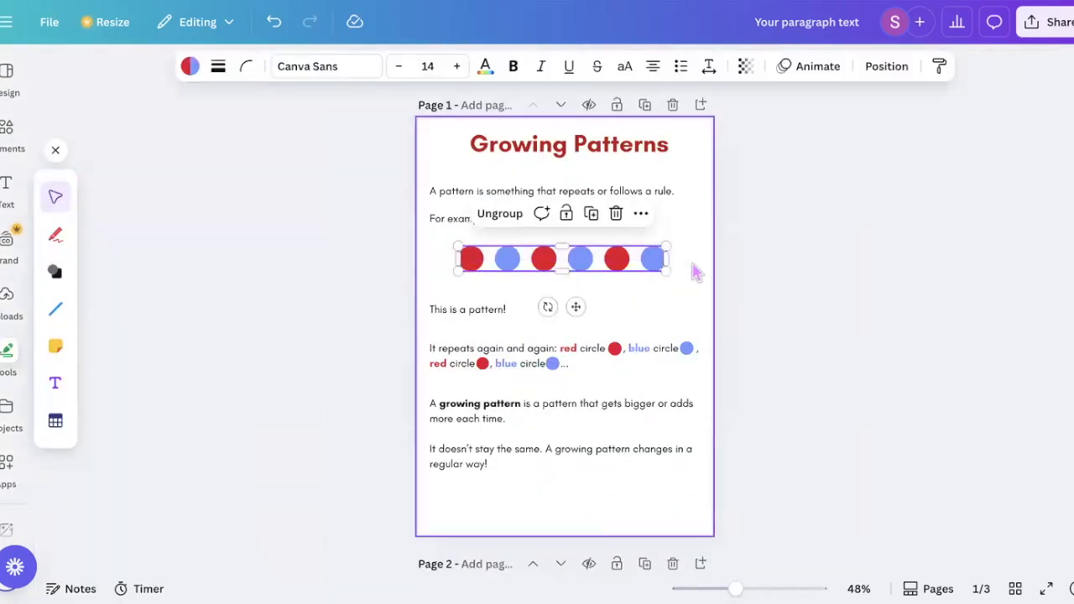
{"action": "scroll", "coordinate": [692, 264], "scroll_direction": "down", "scroll_amount": 4}
{"action": "key", "text": "ctrl+v"}
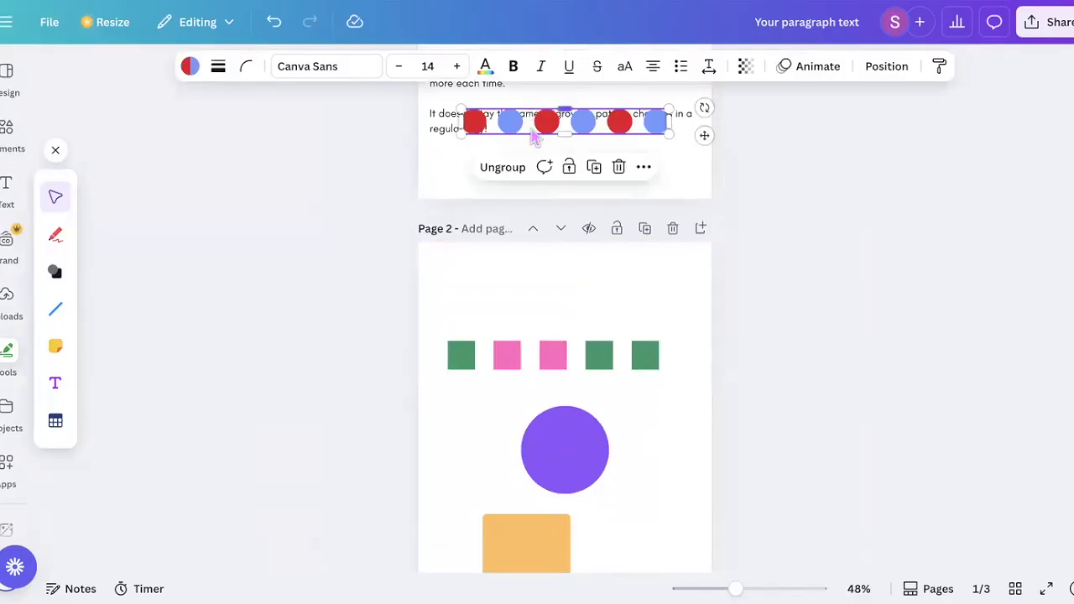
{"action": "key", "text": "Delete"}
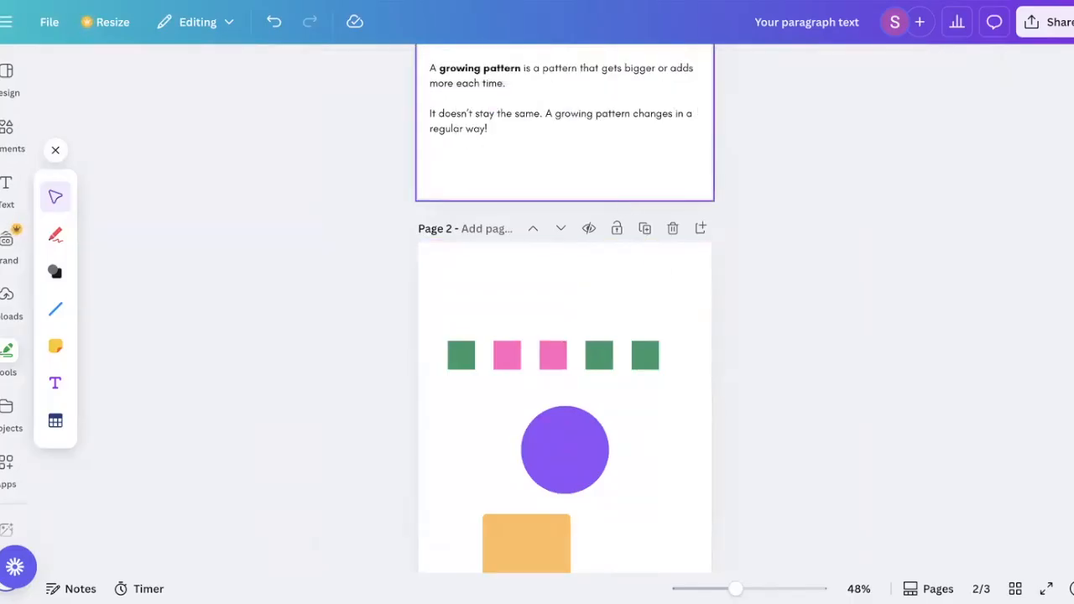
Delete the purple circle and the light orange square from page 2.
{"action": "scroll", "coordinate": [565, 324], "scroll_direction": "down", "scroll_amount": 3}
{"action": "left_click_drag", "start_coordinate": [464, 326], "coordinate": [666, 473]}
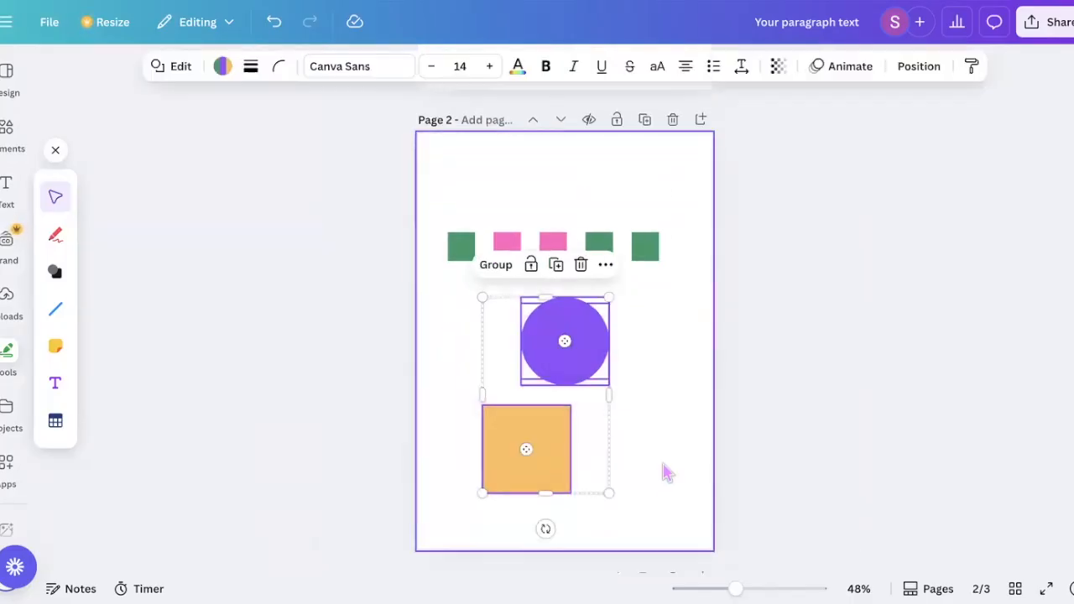
{"action": "key", "text": "Delete"}
Move the first green and first pink squares on page 2 out of the row and back into it.
{"action": "left_click_drag", "start_coordinate": [419, 209], "coordinate": [695, 290]}
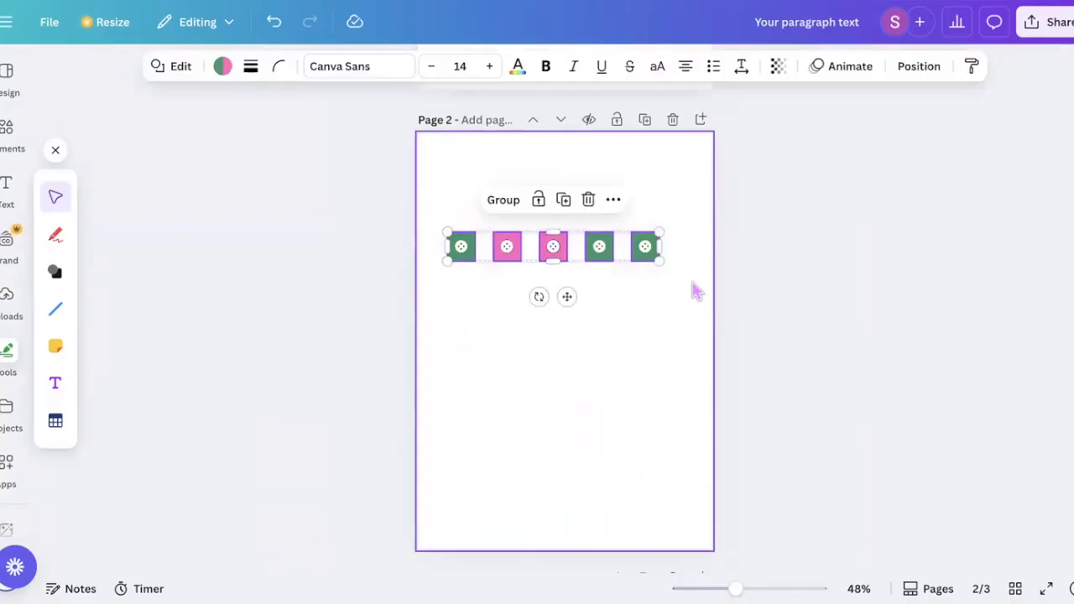
{"action": "left_click", "coordinate": [683, 312]}
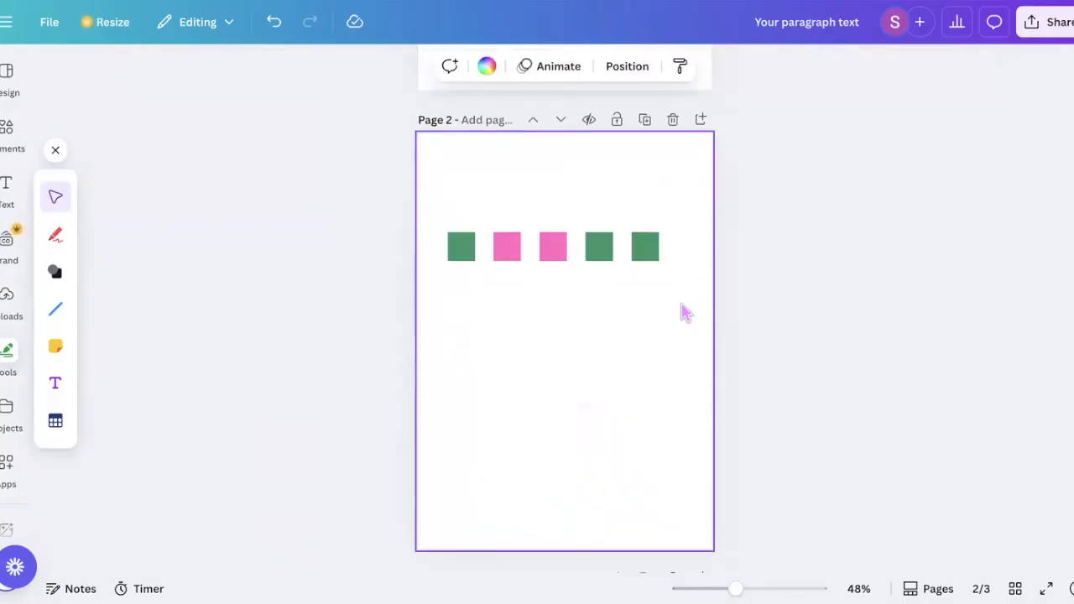
{"action": "left_click_drag", "start_coordinate": [422, 222], "coordinate": [688, 265]}
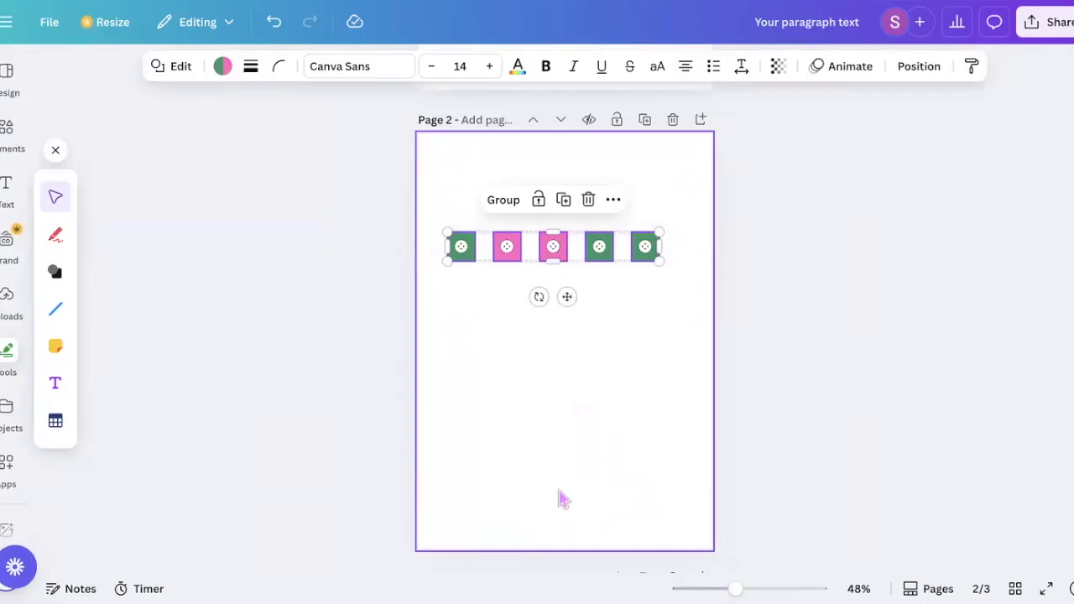
{"action": "left_click", "coordinate": [528, 357]}
{"action": "left_click_drag", "start_coordinate": [462, 256], "coordinate": [473, 399]}
{"action": "left_click_drag", "start_coordinate": [507, 246], "coordinate": [510, 340]}
{"action": "left_click_drag", "start_coordinate": [503, 279], "coordinate": [506, 247]}
{"action": "left_click_drag", "start_coordinate": [472, 391], "coordinate": [468, 245]}
{"action": "left_click", "coordinate": [603, 349]}
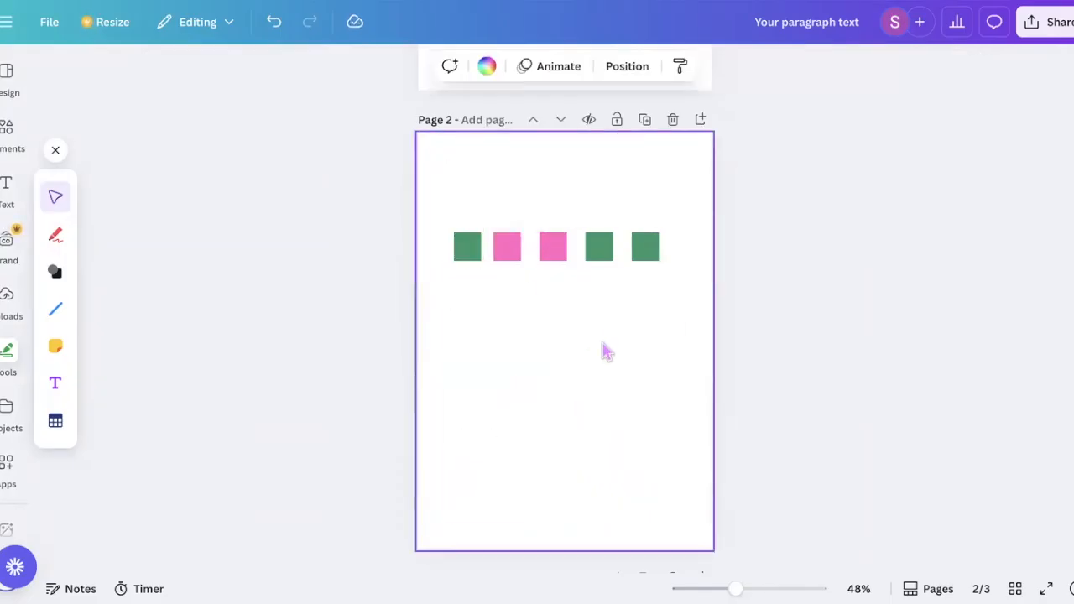
Group the five green and pink squares of the row on page 2.
{"action": "left_click_drag", "start_coordinate": [688, 304], "coordinate": [431, 223]}
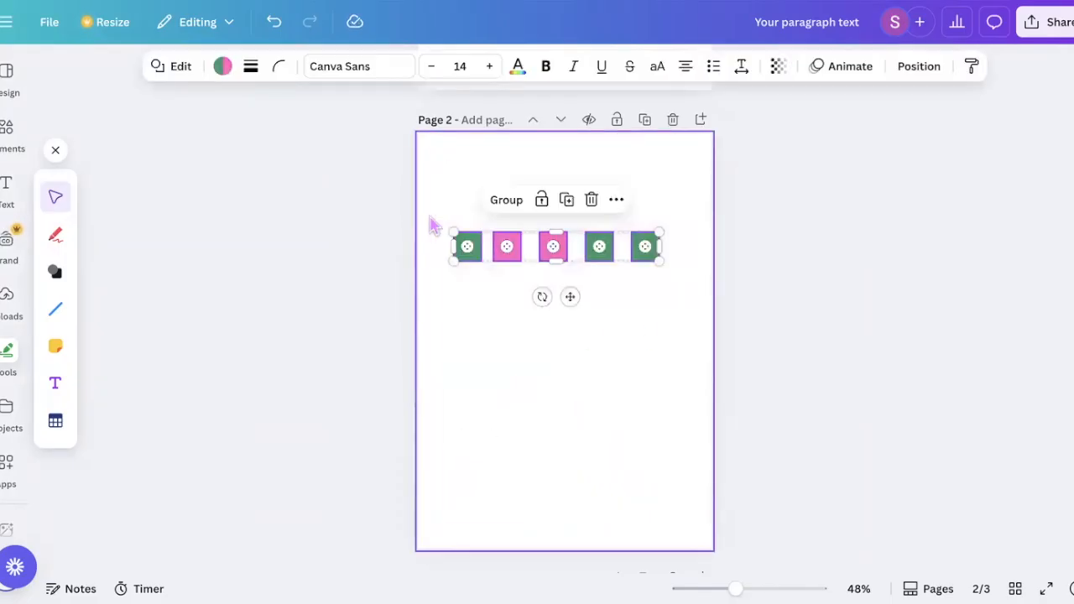
{"action": "left_click", "coordinate": [507, 199]}
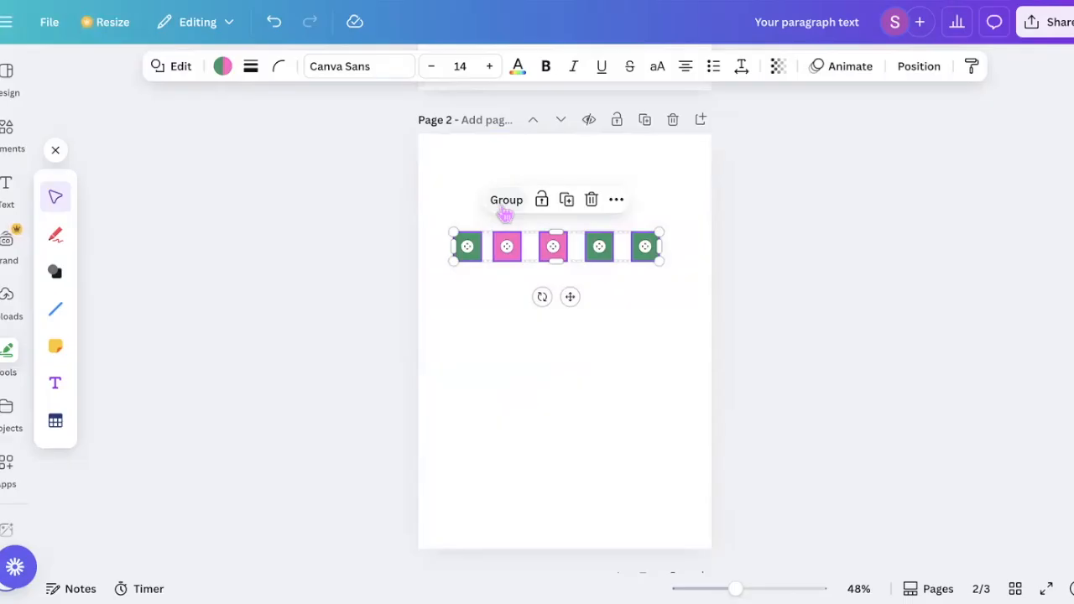
{"action": "left_click", "coordinate": [505, 207]}
{"action": "left_click", "coordinate": [660, 329]}
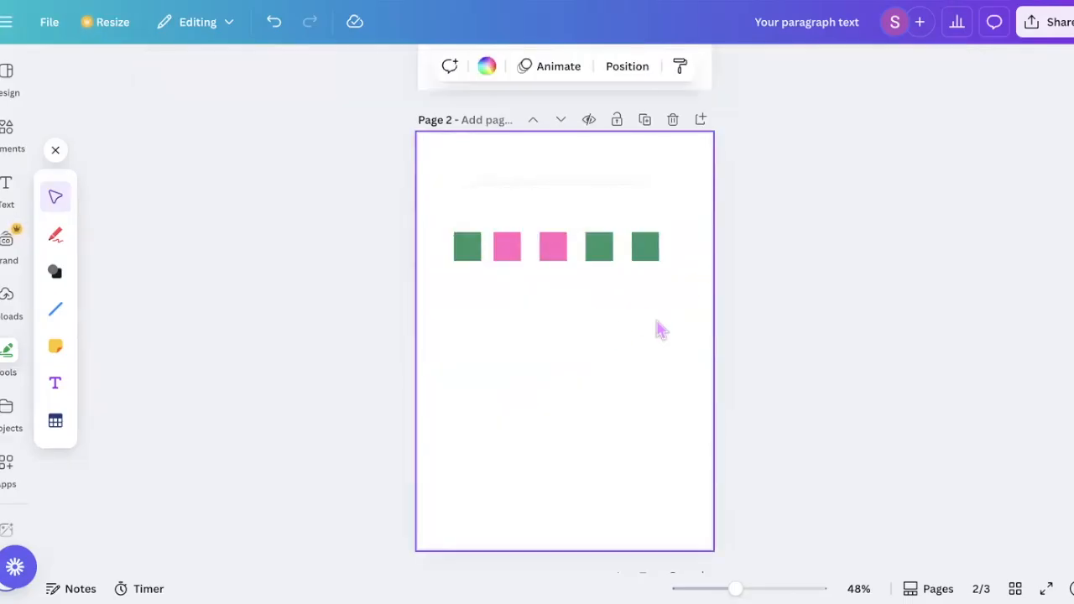
Duplicate the grouped row of squares twice and place the copies as a second and third row below it.
{"action": "left_click_drag", "start_coordinate": [448, 207], "coordinate": [734, 264]}
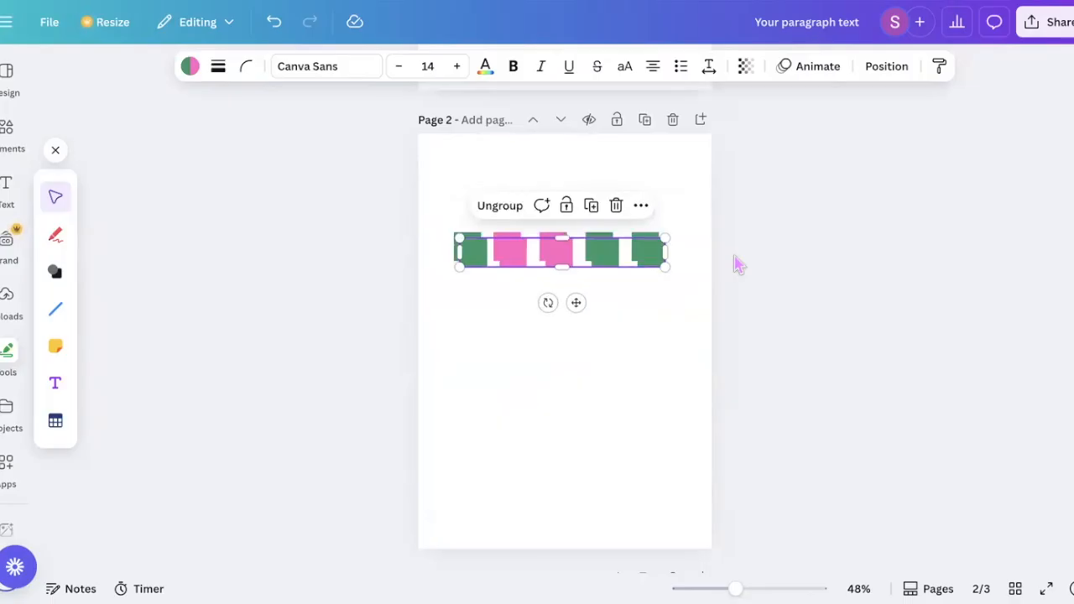
{"action": "left_click_drag", "start_coordinate": [582, 261], "coordinate": [587, 400]}
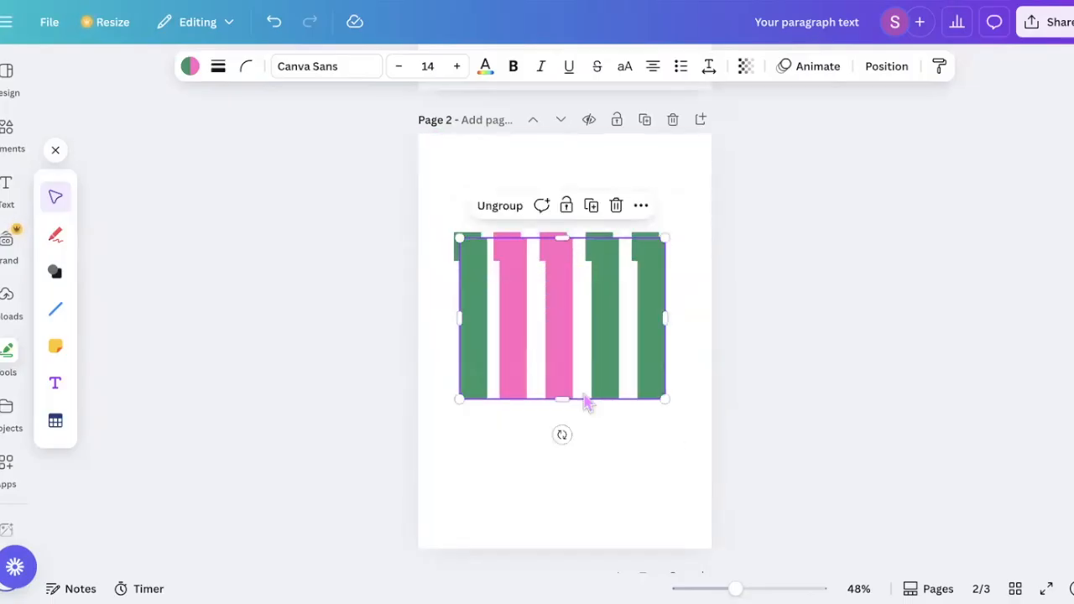
{"action": "key", "text": "ctrl+z"}
{"action": "left_click_drag", "start_coordinate": [575, 302], "coordinate": [585, 478]}
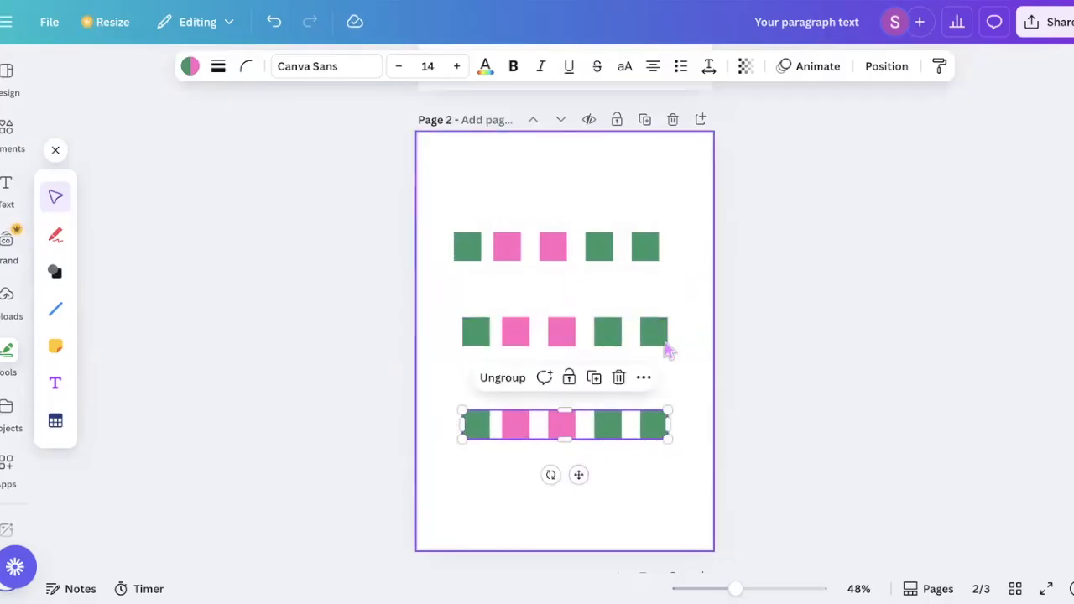
Ungroup the third row of squares on page 2.
{"action": "left_click_drag", "start_coordinate": [422, 219], "coordinate": [727, 299]}
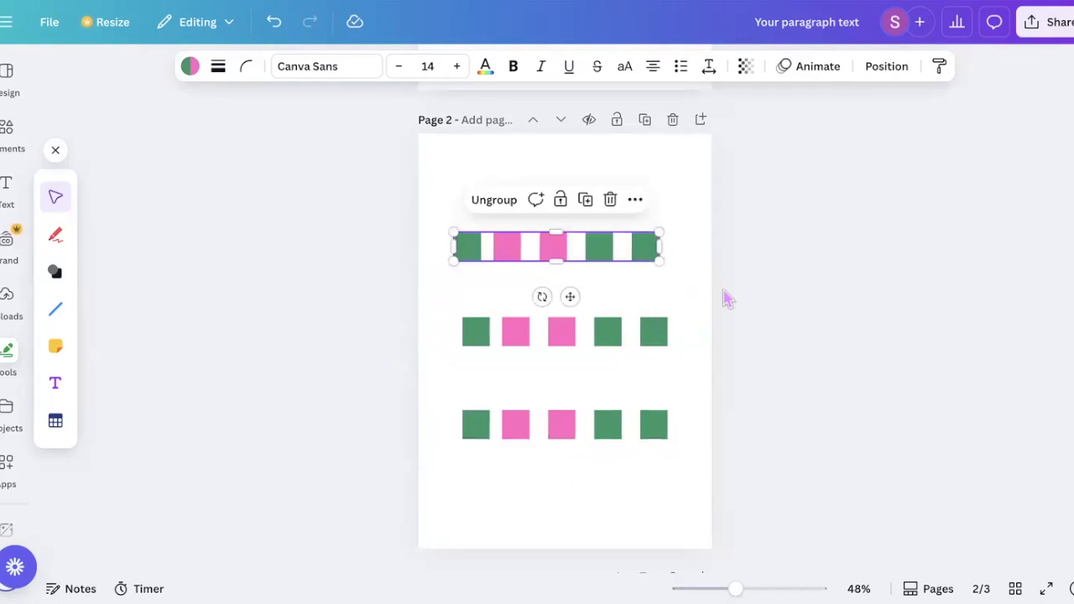
{"action": "left_click", "coordinate": [689, 325]}
{"action": "left_click_drag", "start_coordinate": [444, 383], "coordinate": [729, 492]}
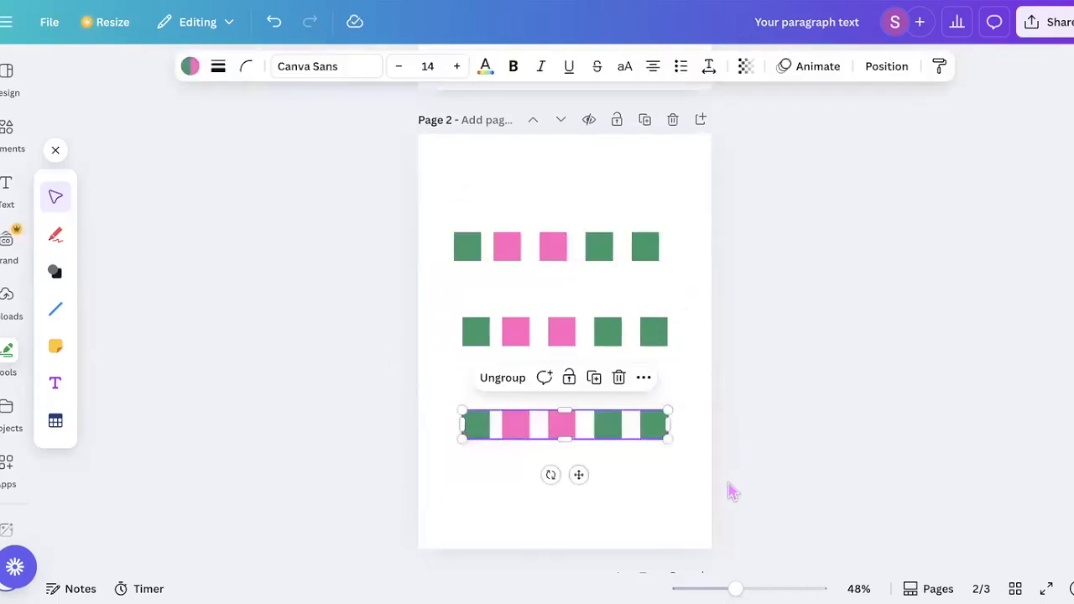
{"action": "left_click_drag", "start_coordinate": [692, 459], "coordinate": [421, 408]}
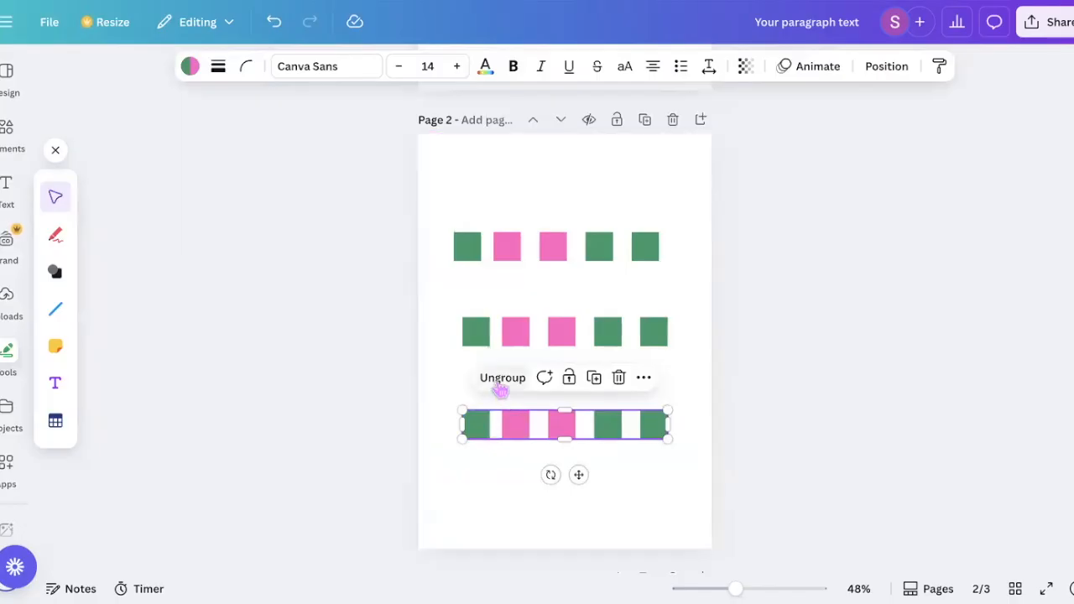
{"action": "left_click", "coordinate": [502, 379]}
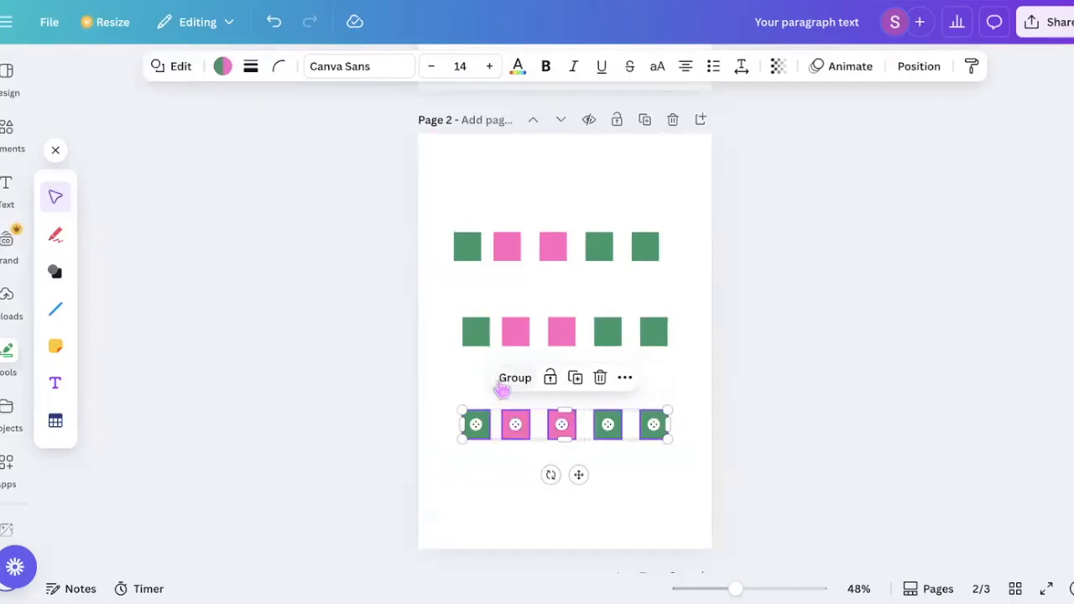
{"action": "left_click", "coordinate": [681, 504]}
Shift the last three squares of the third row closer together so all five squares are evenly spaced.
{"action": "left_click_drag", "start_coordinate": [666, 427], "coordinate": [685, 506]}
{"action": "left_click_drag", "start_coordinate": [599, 428], "coordinate": [597, 495]}
{"action": "mouse_move", "coordinate": [554, 422]}
{"action": "left_mouse_down"}
{"action": "mouse_move", "coordinate": [512, 475]}
{"action": "mouse_move", "coordinate": [557, 422]}
{"action": "mouse_move", "coordinate": [549, 436]}
{"action": "mouse_move", "coordinate": [548, 422]}
{"action": "left_mouse_up"}
{"action": "left_click", "coordinate": [604, 495]}
{"action": "left_click_drag", "start_coordinate": [604, 495], "coordinate": [594, 423]}
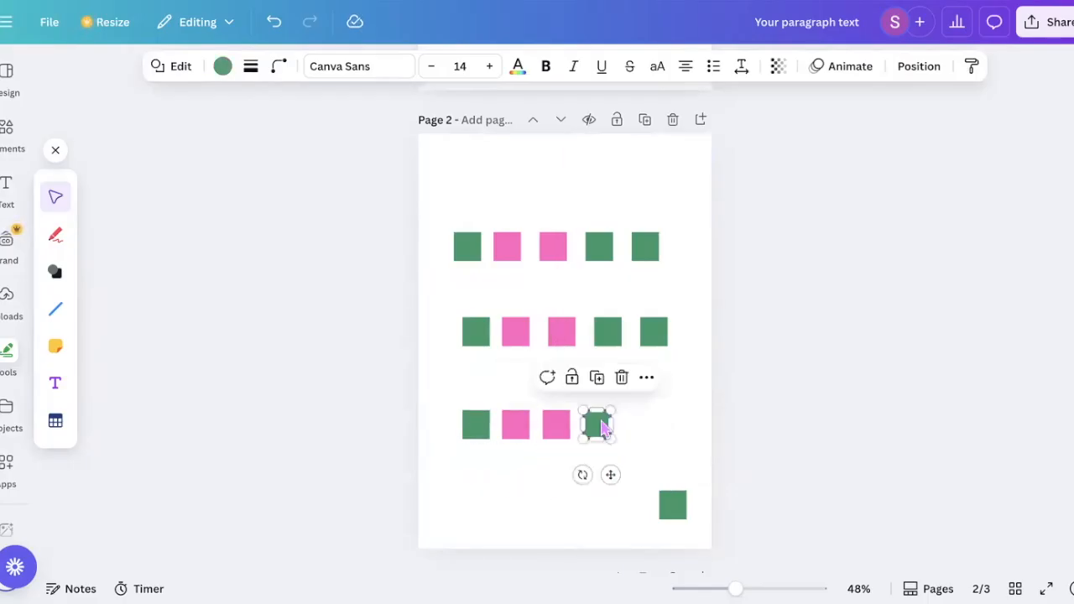
{"action": "left_click_drag", "start_coordinate": [672, 504], "coordinate": [637, 425]}
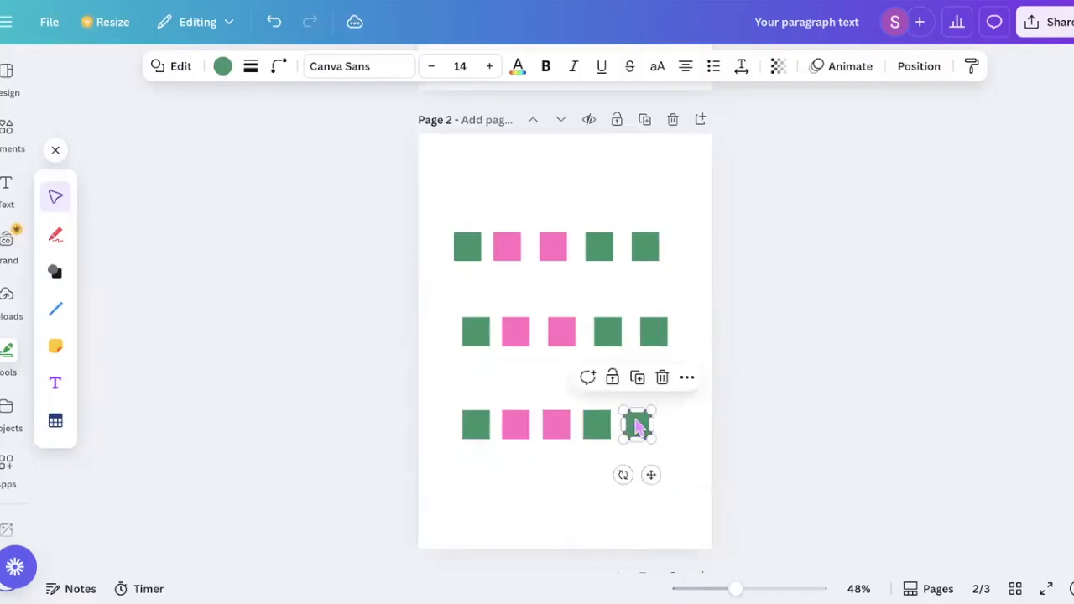
Group the circle row on page 1 with all the text below it.
{"action": "scroll", "coordinate": [640, 427], "scroll_direction": "up", "scroll_amount": 3}
{"action": "scroll", "coordinate": [638, 427], "scroll_direction": "up", "scroll_amount": 2}
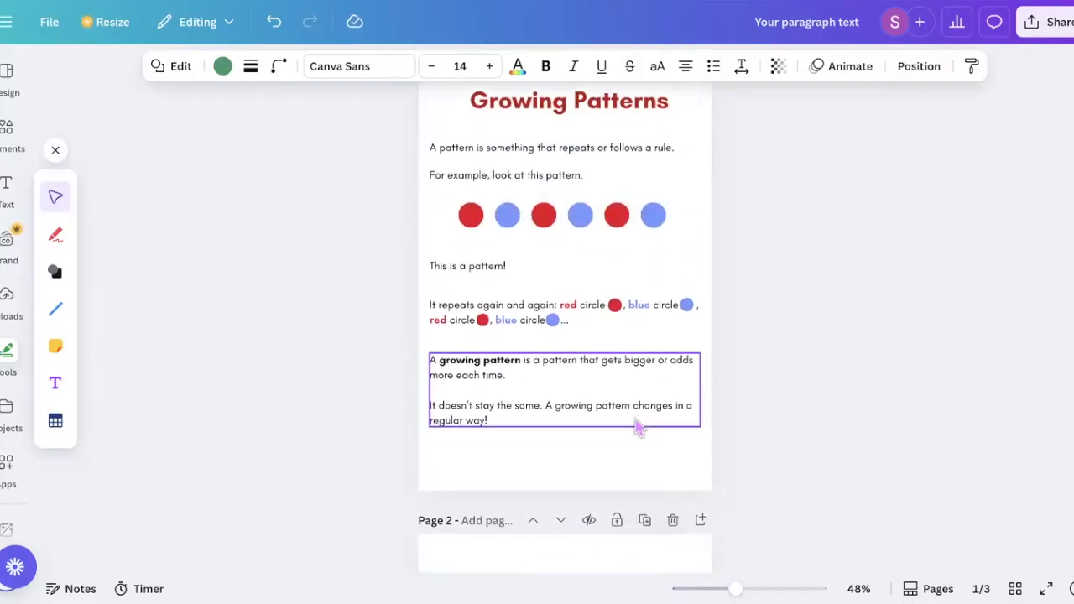
{"action": "scroll", "coordinate": [636, 426], "scroll_direction": "down", "scroll_amount": 2}
{"action": "scroll", "coordinate": [508, 344], "scroll_direction": "up", "scroll_amount": 1}
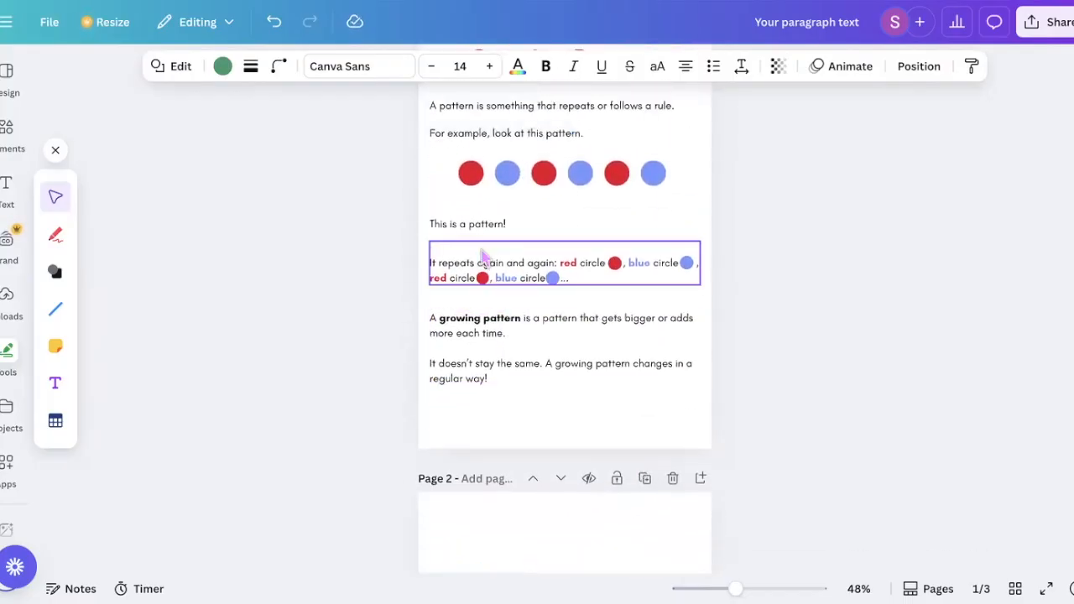
{"action": "scroll", "coordinate": [483, 260], "scroll_direction": "up", "scroll_amount": 1}
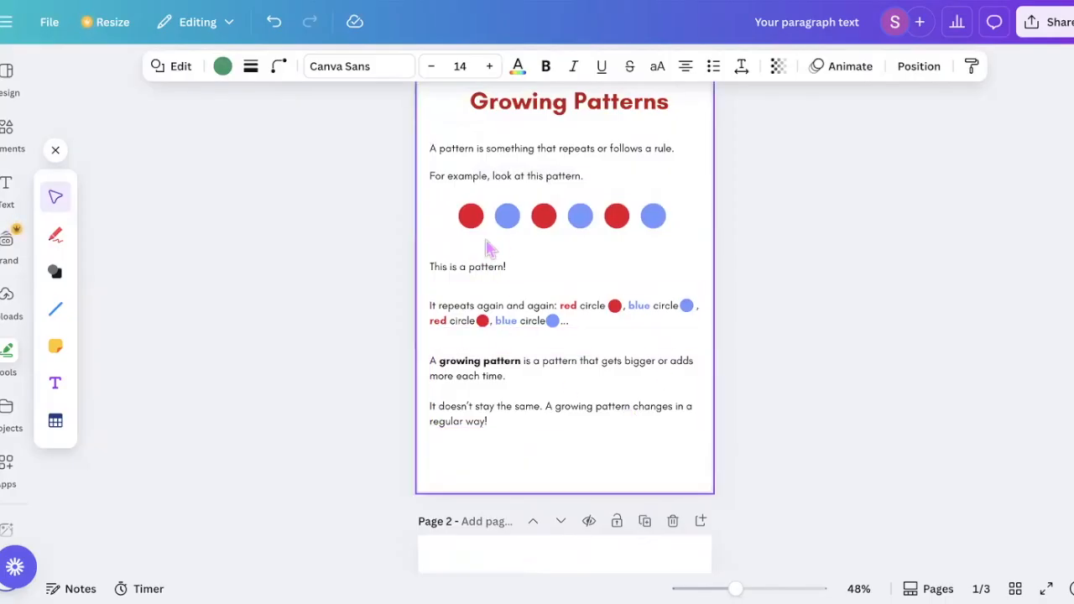
{"action": "left_click_drag", "start_coordinate": [425, 197], "coordinate": [694, 422]}
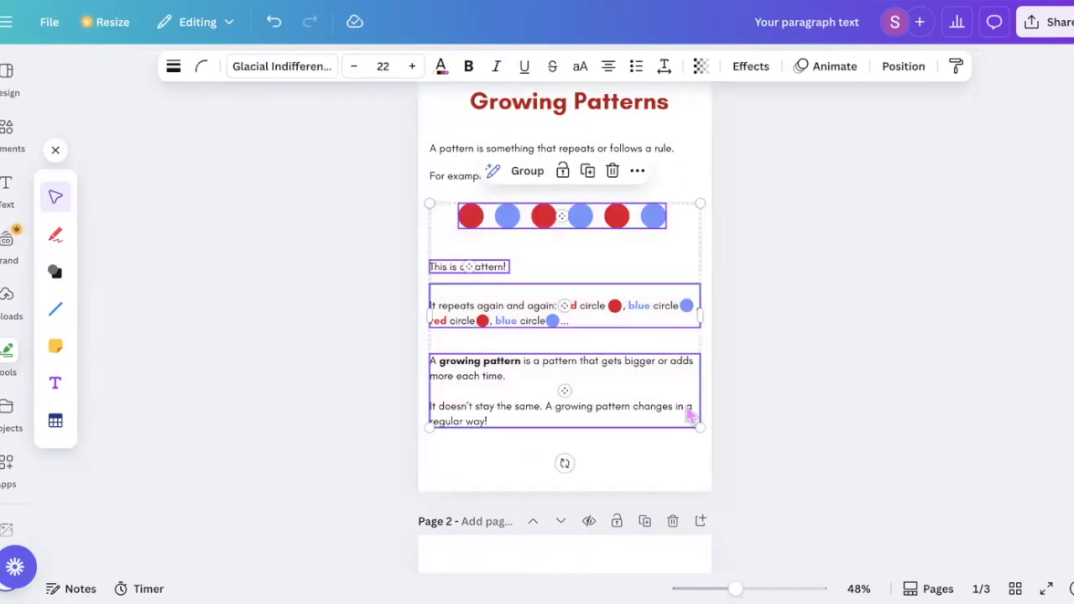
{"action": "left_click", "coordinate": [528, 174]}
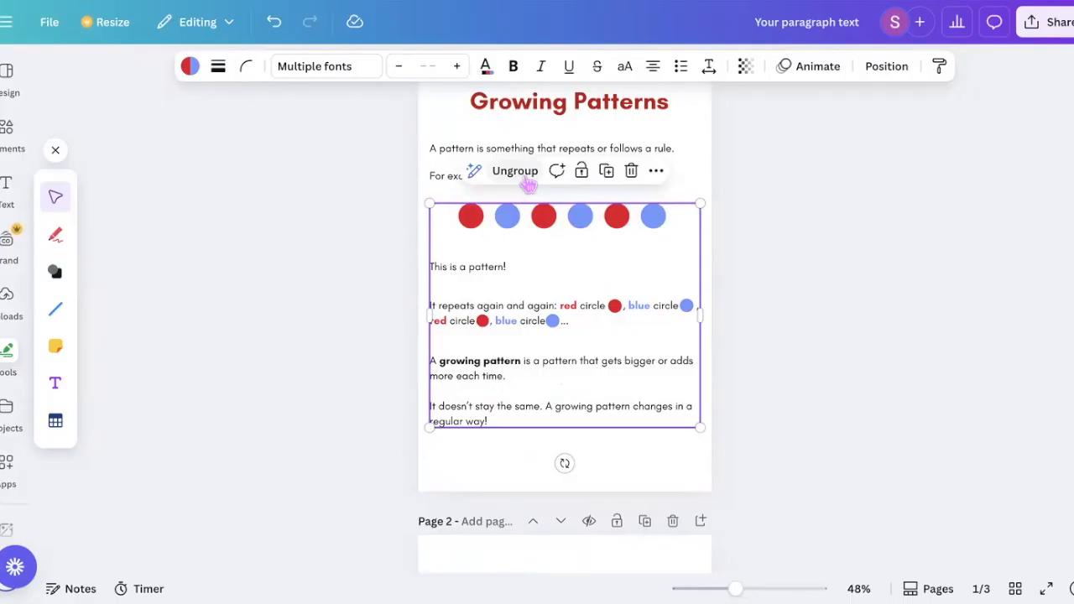
Place a copy of the circles-and-text group on page 3, centred horizontally near the top of the page.
{"action": "scroll", "coordinate": [528, 180], "scroll_direction": "down", "scroll_amount": 4}
{"action": "left_click_drag", "start_coordinate": [554, 126], "coordinate": [554, 294]}
{"action": "left_click_drag", "start_coordinate": [554, 175], "coordinate": [559, 324]}
{"action": "left_click", "coordinate": [765, 411]}
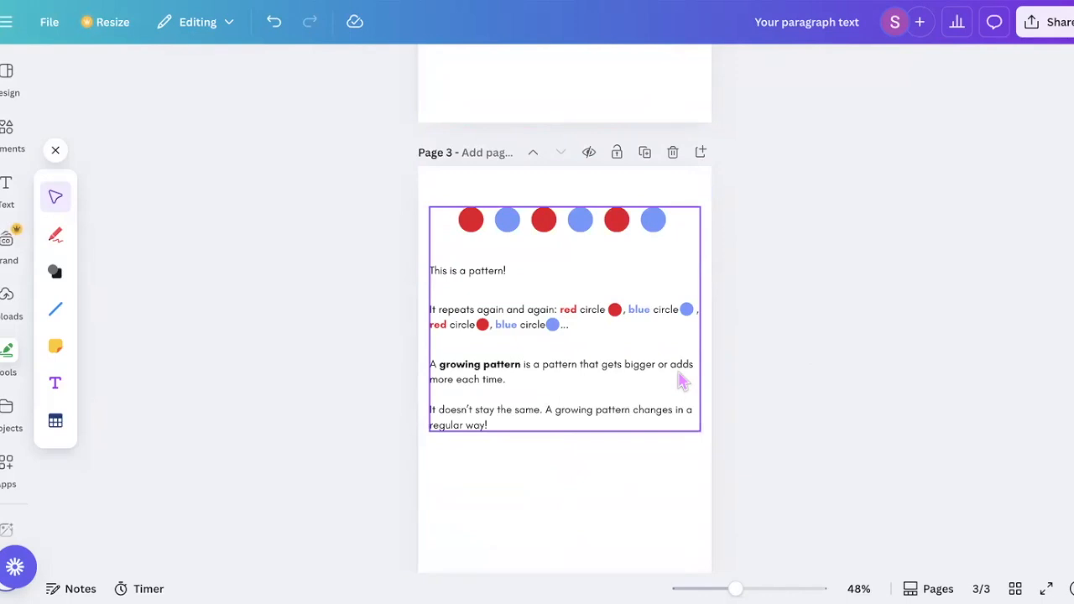
{"action": "scroll", "coordinate": [621, 329], "scroll_direction": "down", "scroll_amount": 2}
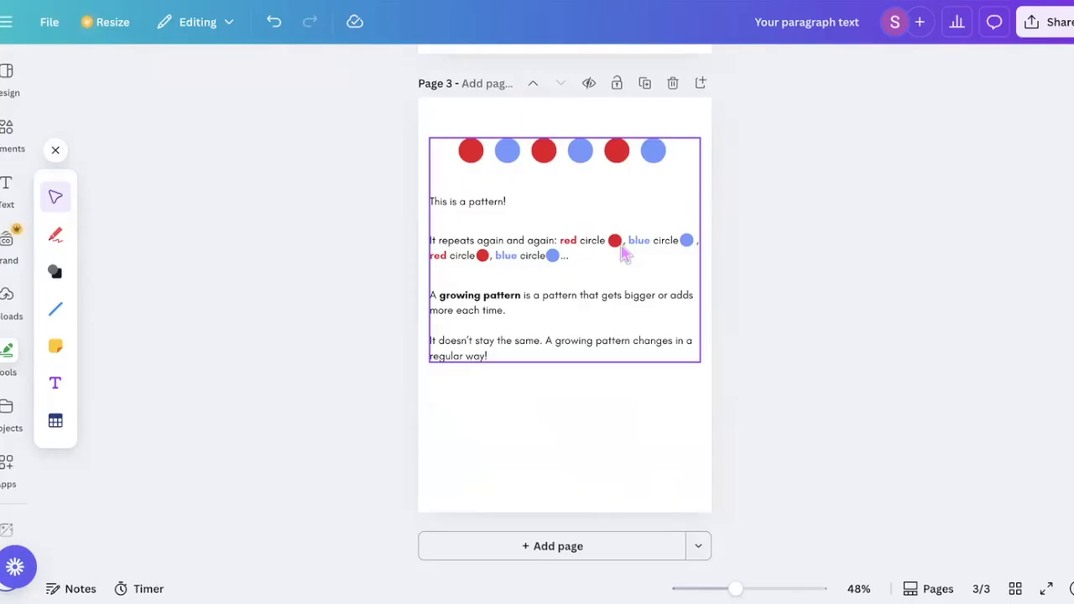
{"action": "left_click_drag", "start_coordinate": [551, 193], "coordinate": [544, 164]}
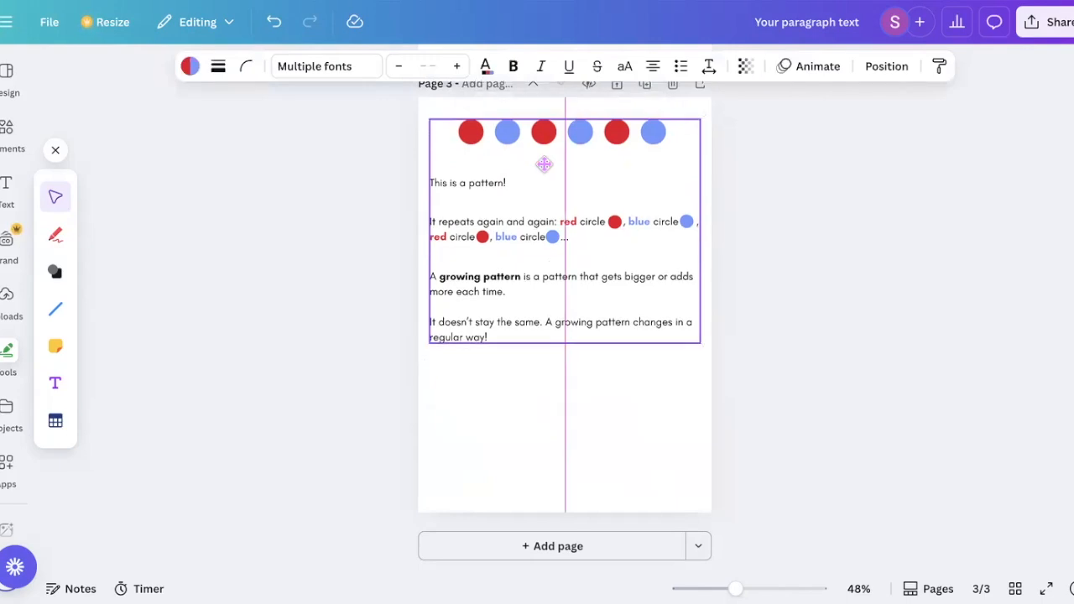
Check on page 1 which text lines are separate from the circles-and-text group.
{"action": "scroll", "coordinate": [546, 173], "scroll_direction": "up", "scroll_amount": 10}
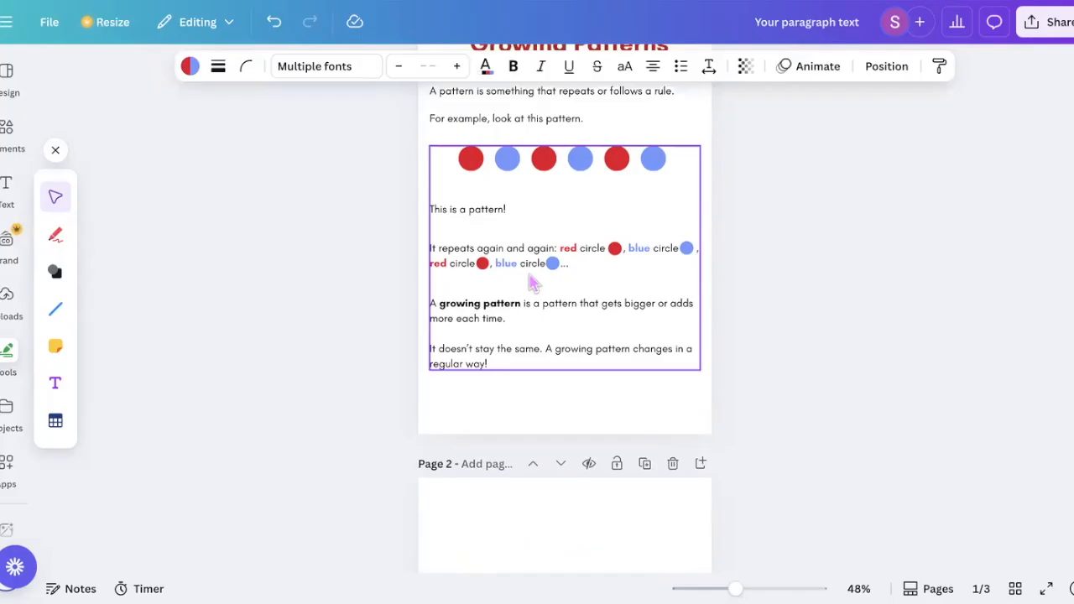
{"action": "scroll", "coordinate": [530, 283], "scroll_direction": "up", "scroll_amount": 1}
{"action": "scroll", "coordinate": [530, 283], "scroll_direction": "down", "scroll_amount": 1}
{"action": "scroll", "coordinate": [530, 283], "scroll_direction": "up", "scroll_amount": 1}
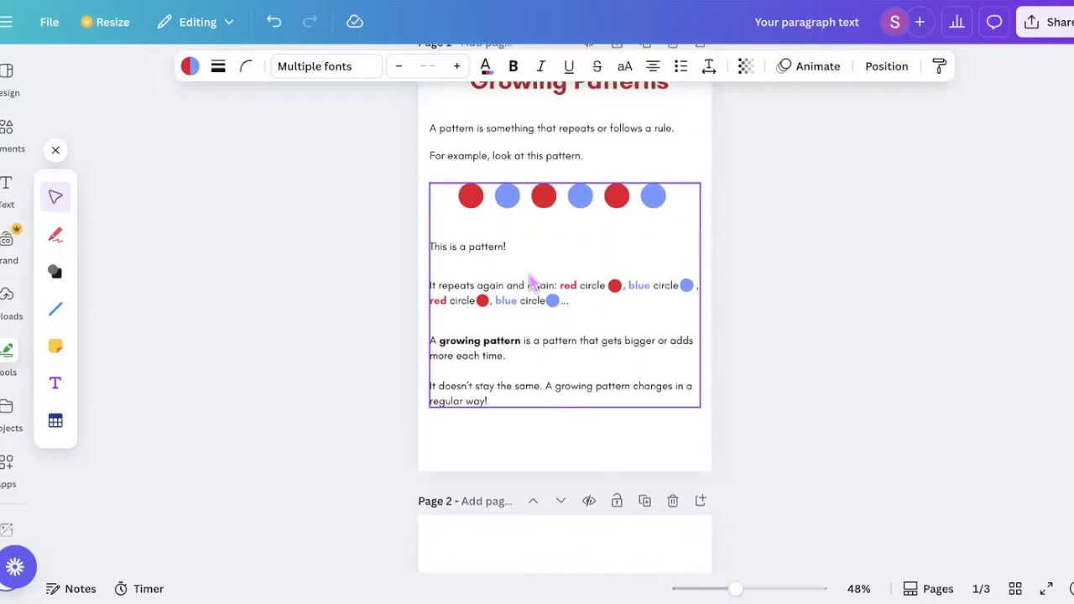
{"action": "scroll", "coordinate": [531, 284], "scroll_direction": "up", "scroll_amount": 1}
{"action": "left_click", "coordinate": [503, 155]}
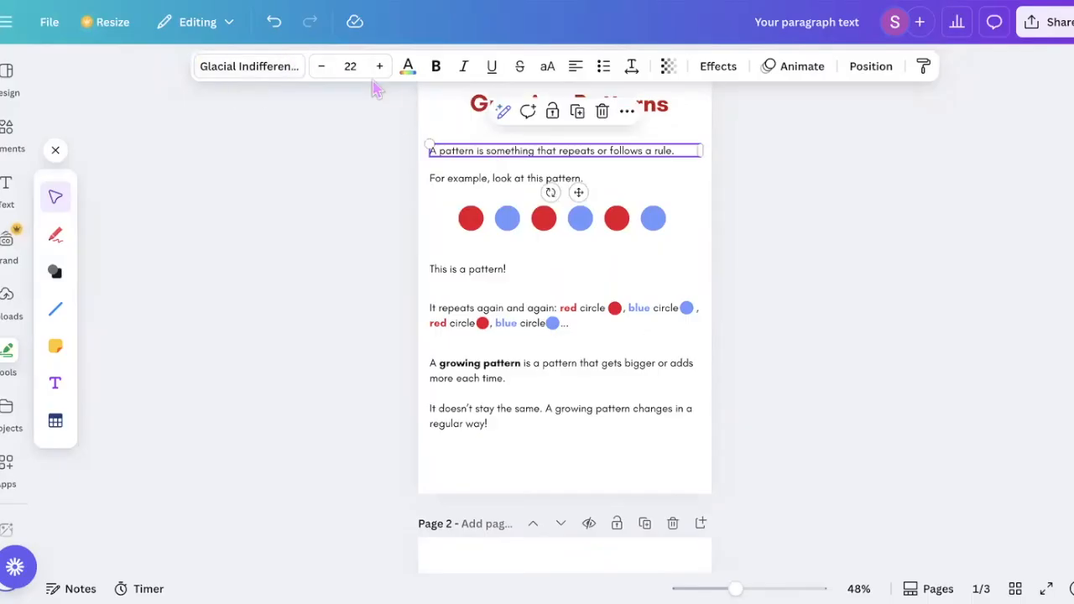
{"action": "left_click", "coordinate": [667, 189]}
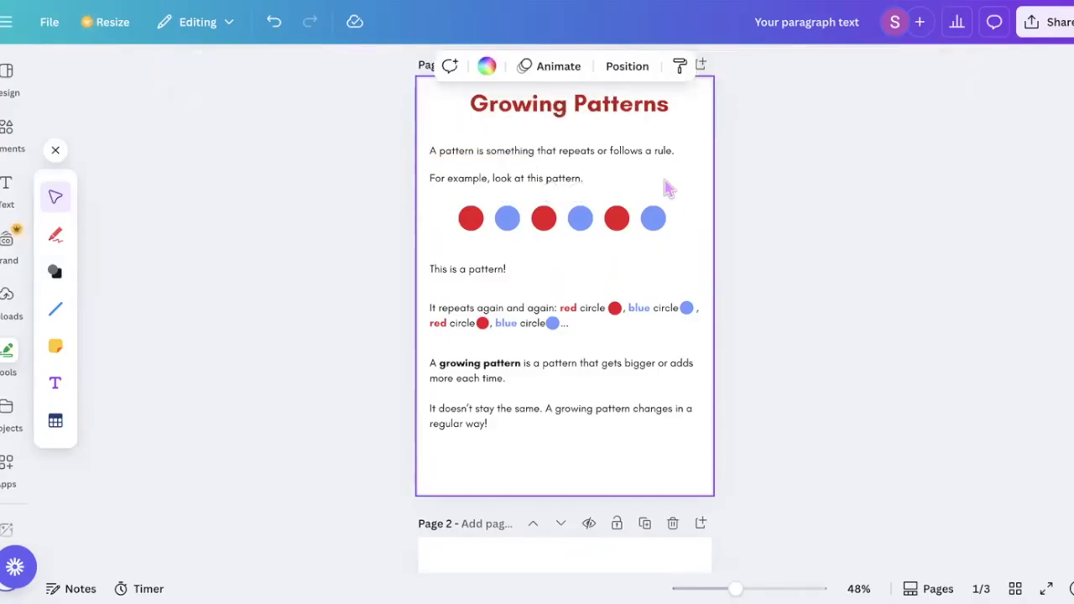
{"action": "scroll", "coordinate": [664, 185], "scroll_direction": "down", "scroll_amount": 2}
{"action": "scroll", "coordinate": [630, 305], "scroll_direction": "up", "scroll_amount": 3}
{"action": "scroll", "coordinate": [630, 305], "scroll_direction": "down", "scroll_amount": 6}
Ungroup the circle row and the text below it on page 1.
{"action": "left_click", "coordinate": [518, 136]}
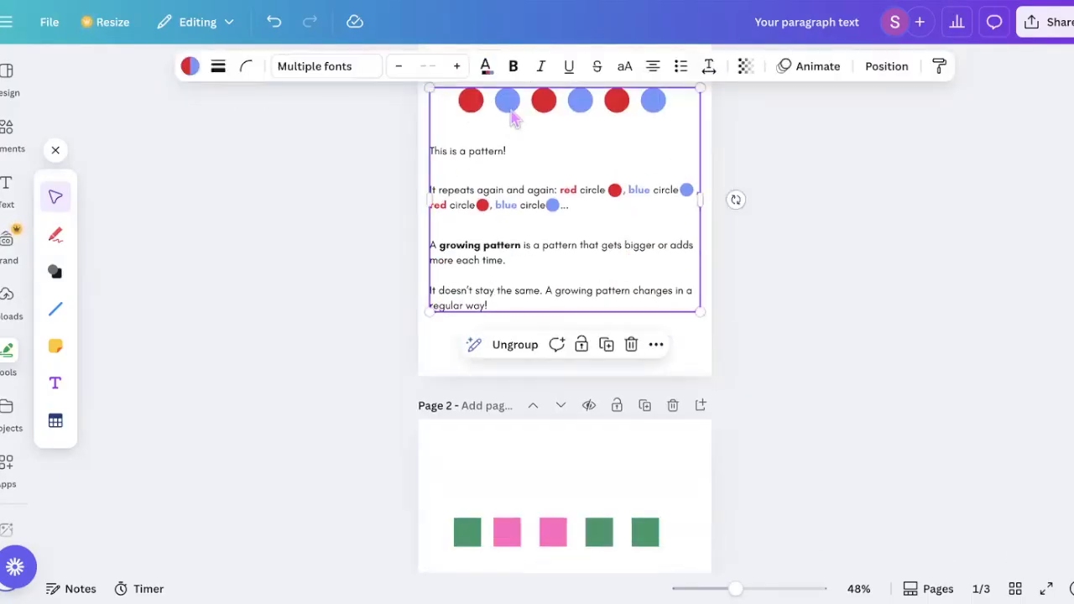
{"action": "left_click", "coordinate": [506, 356]}
{"action": "scroll", "coordinate": [510, 355], "scroll_direction": "up", "scroll_amount": 2}
Move the "This is a pattern!" line and the growing pattern paragraphs aside, and return them to the page's text margin.
{"action": "left_click", "coordinate": [518, 312]}
{"action": "left_click_drag", "start_coordinate": [518, 312], "coordinate": [595, 317]}
{"action": "left_click", "coordinate": [495, 414]}
{"action": "left_click_drag", "start_coordinate": [495, 414], "coordinate": [582, 414]}
{"action": "left_click", "coordinate": [460, 472]}
{"action": "left_click_drag", "start_coordinate": [560, 327], "coordinate": [483, 317]}
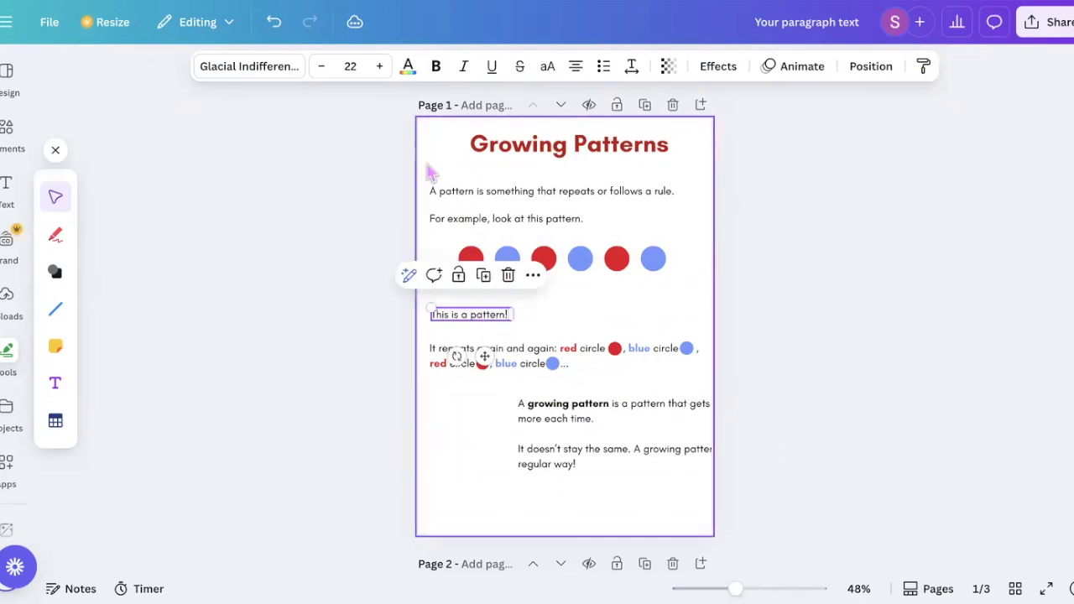
{"action": "left_click_drag", "start_coordinate": [567, 469], "coordinate": [477, 458]}
{"action": "left_click", "coordinate": [604, 486]}
Try setting the X position of every element on page 1 to 2 cm, and undo the change.
{"action": "left_click_drag", "start_coordinate": [437, 142], "coordinate": [678, 474]}
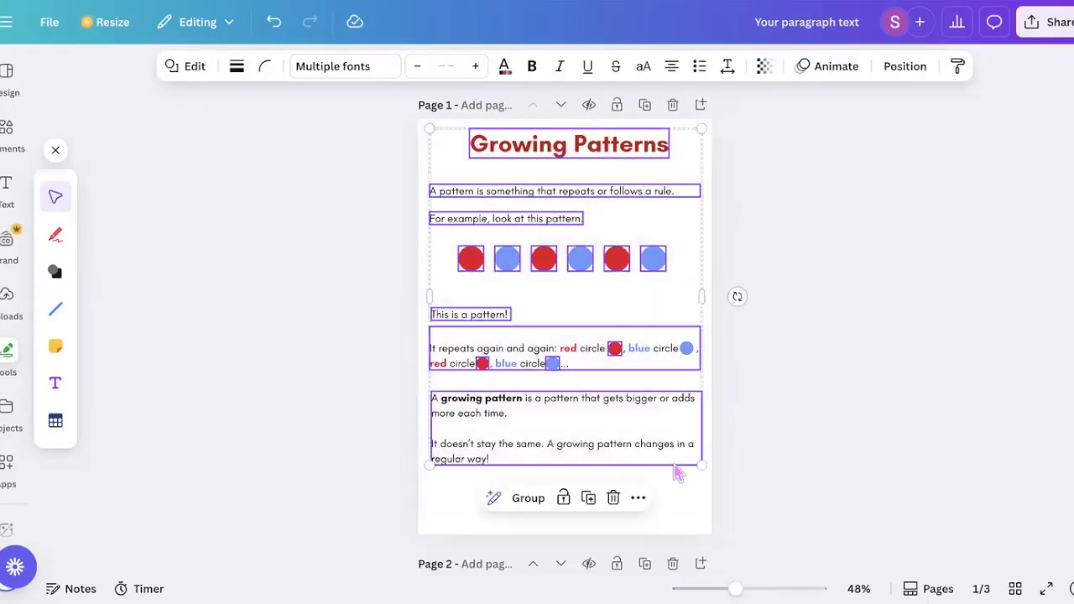
{"action": "left_click", "coordinate": [906, 70]}
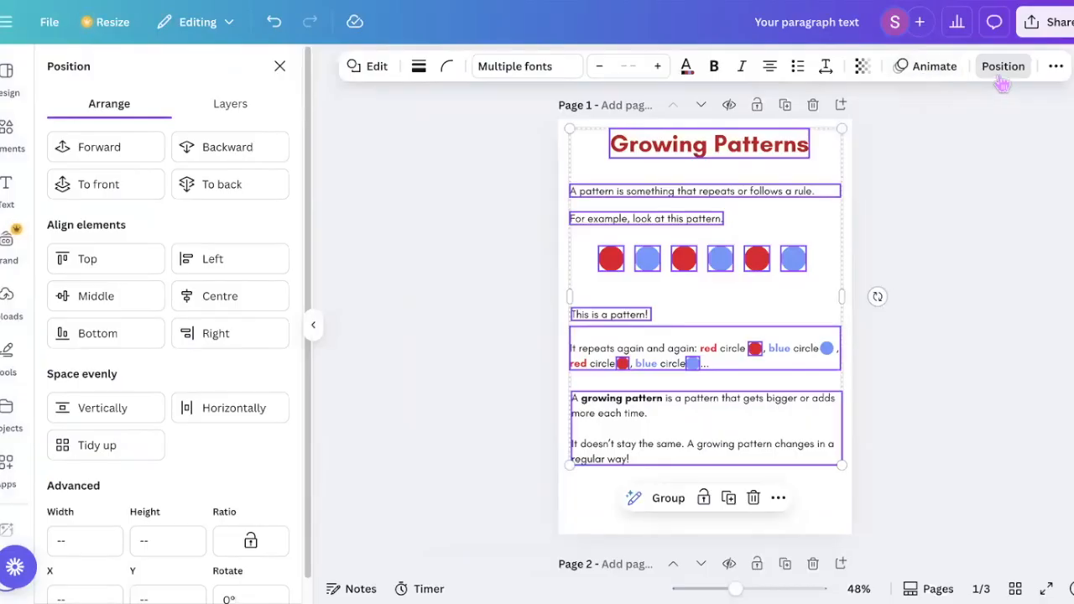
{"action": "scroll", "coordinate": [130, 426], "scroll_direction": "down", "scroll_amount": 1}
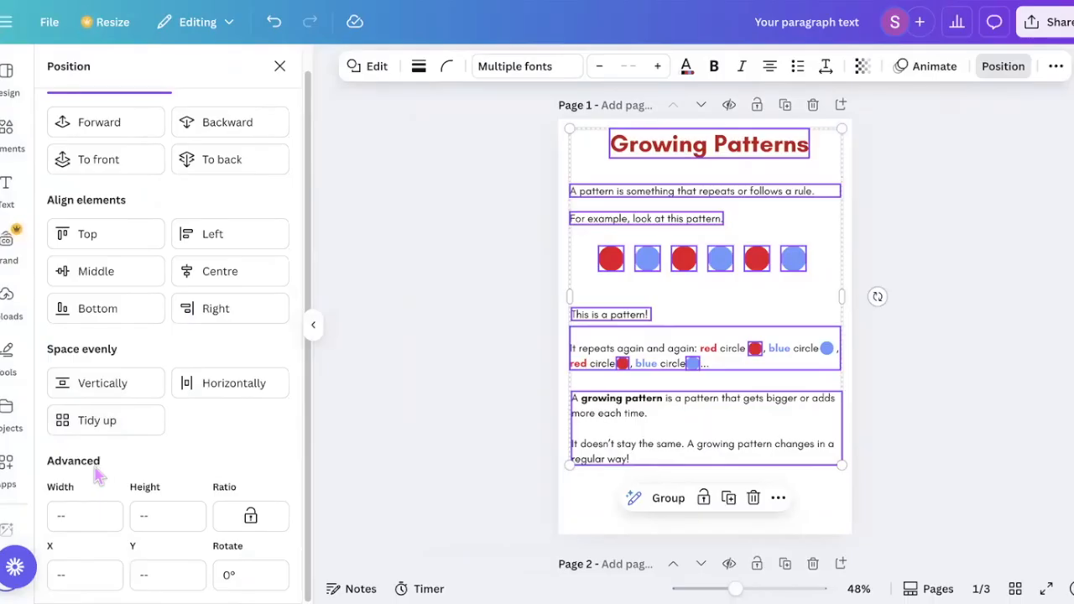
{"action": "scroll", "coordinate": [165, 156], "scroll_direction": "up", "scroll_amount": 1}
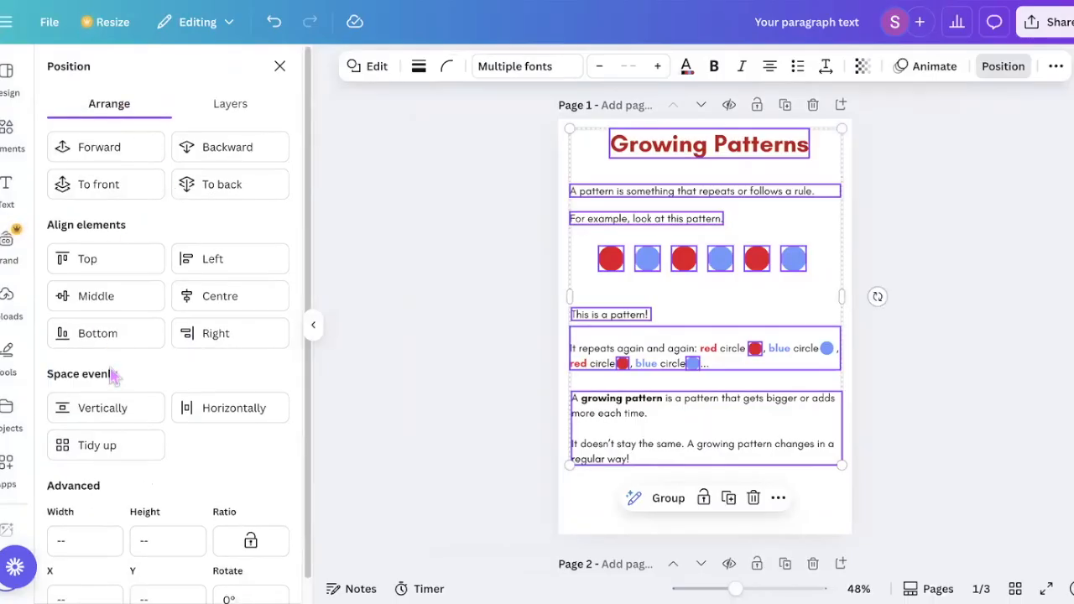
{"action": "scroll", "coordinate": [114, 377], "scroll_direction": "down", "scroll_amount": 1}
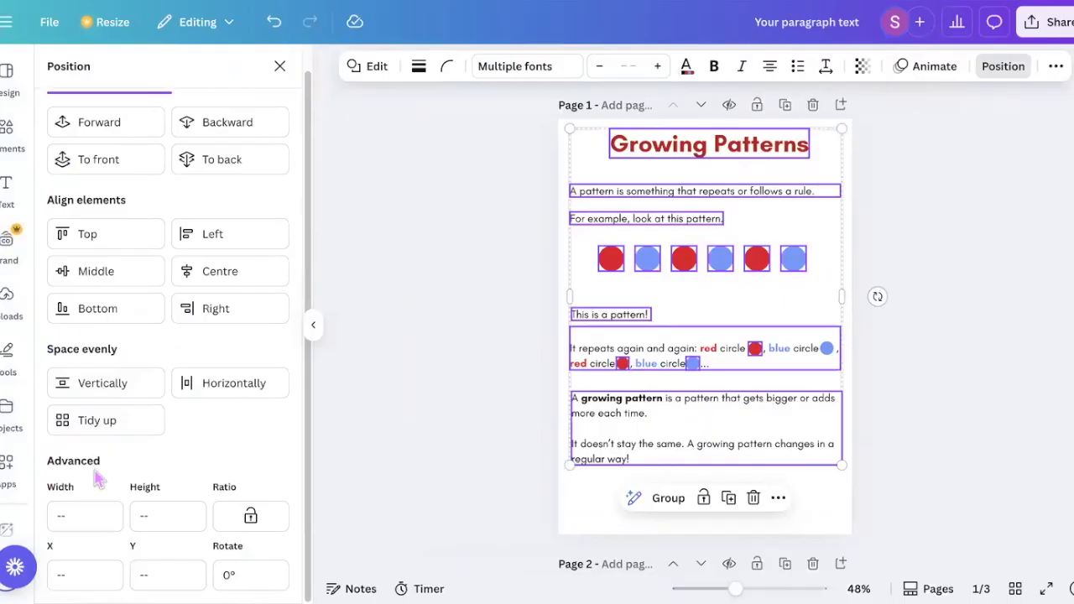
{"action": "left_click", "coordinate": [86, 577]}
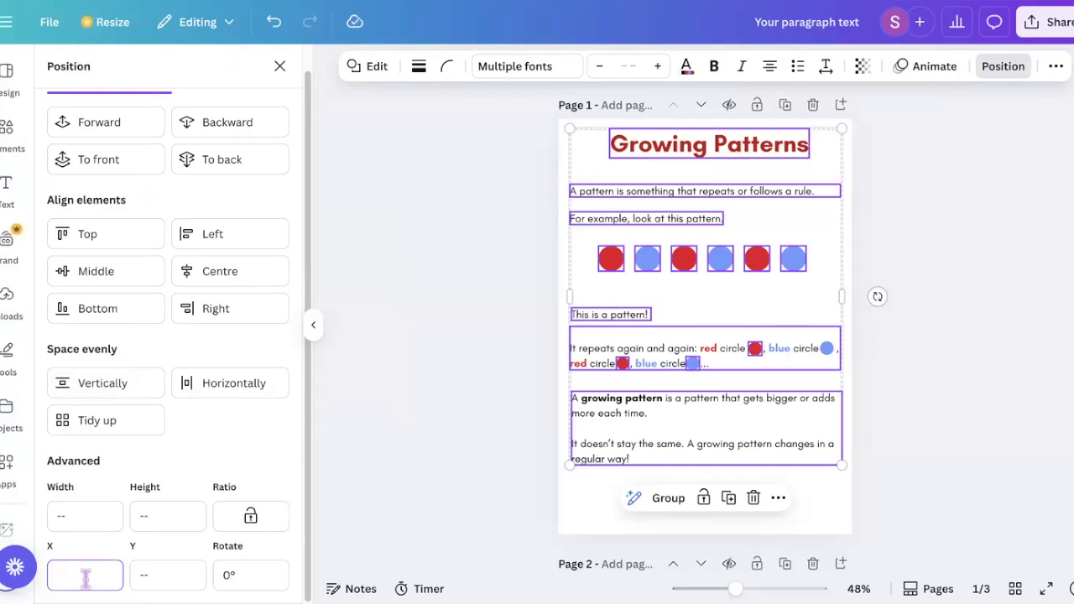
{"action": "type", "text": "2"}
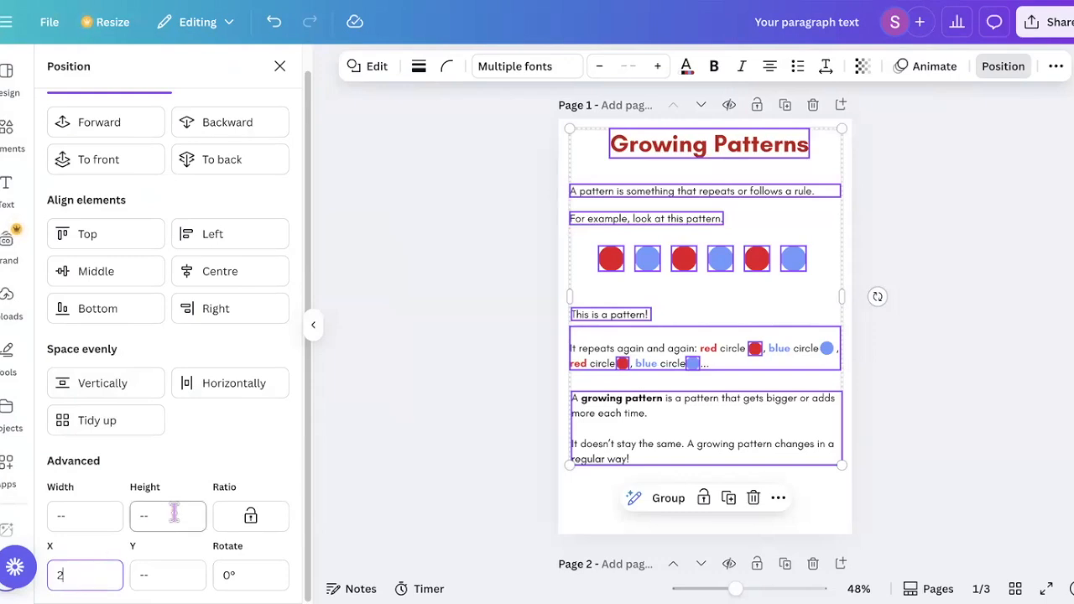
{"action": "key", "text": "Return"}
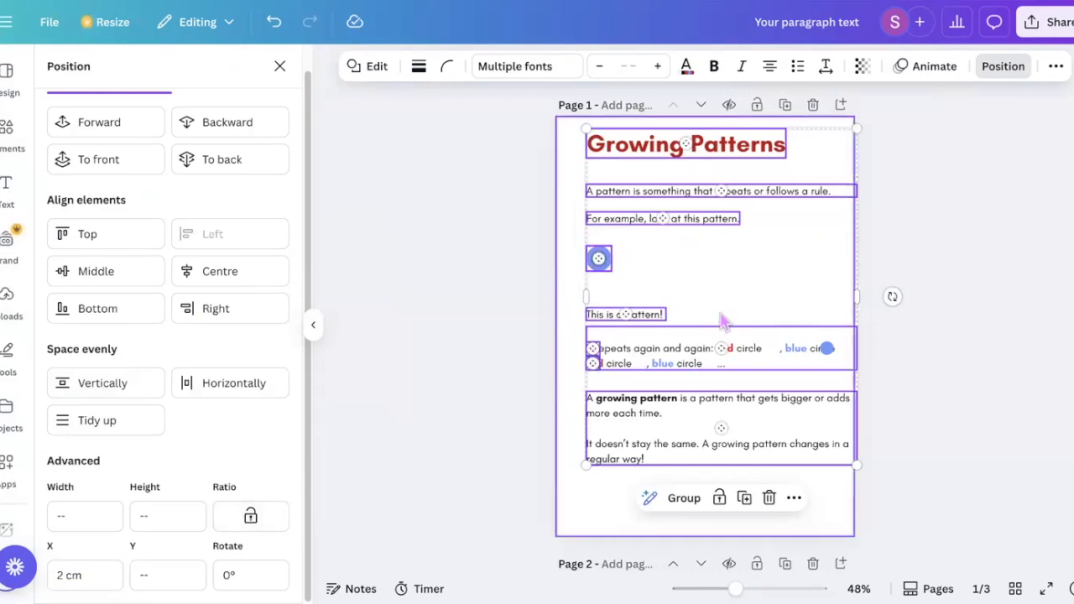
{"action": "left_click", "coordinate": [735, 283]}
{"action": "key", "text": "ctrl+z"}
Set the X position of the two introductory text lines above the circle row on page 1 to 2 cm.
{"action": "left_click_drag", "start_coordinate": [565, 172], "coordinate": [805, 231]}
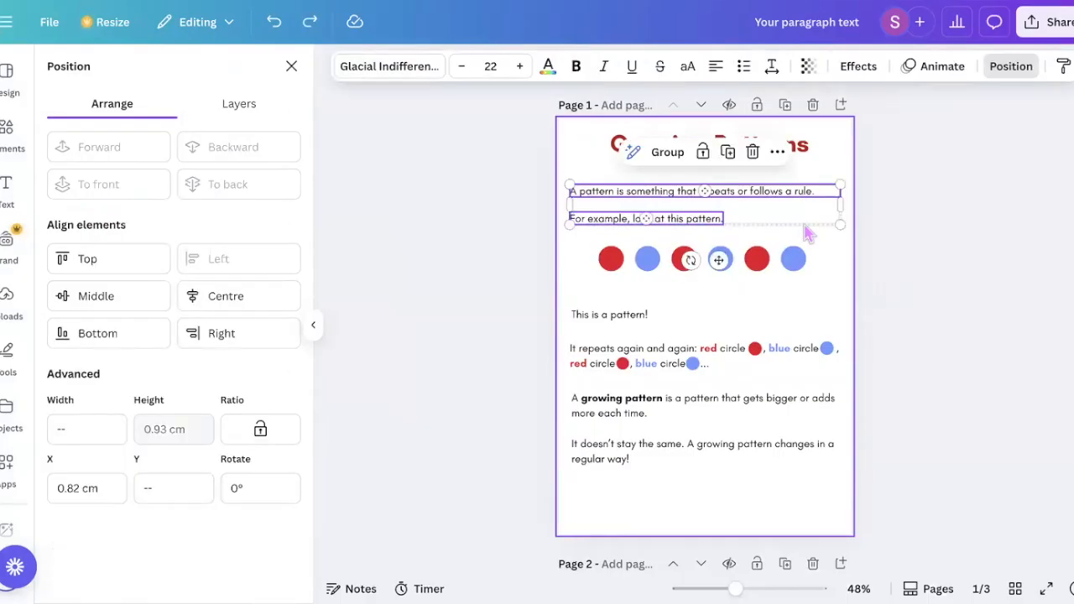
{"action": "left_click", "coordinate": [102, 488]}
{"action": "type", "text": "2"}
{"action": "key", "text": "Return"}
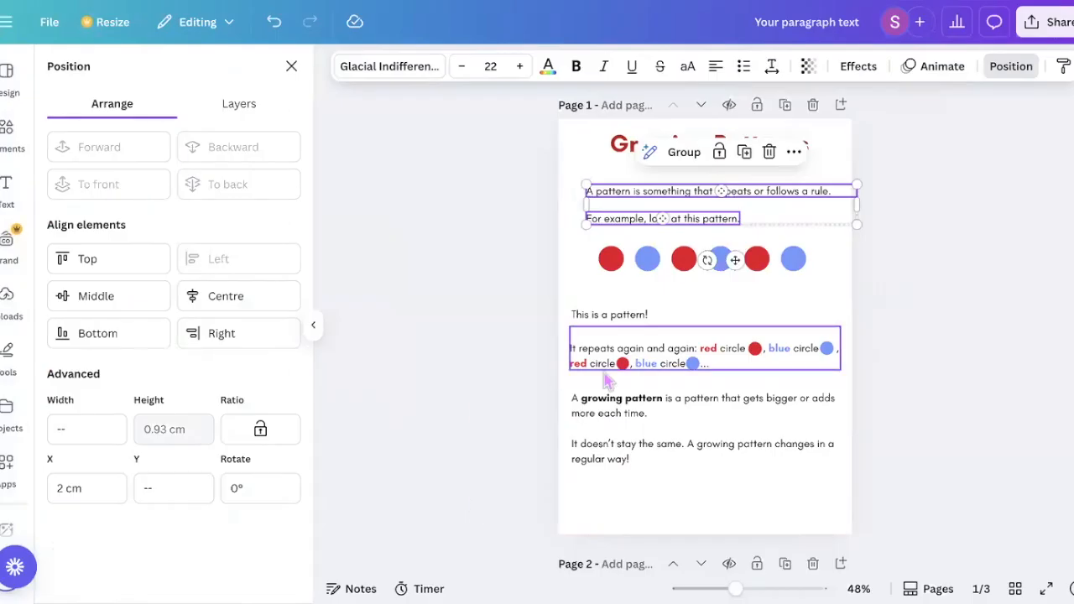
Try setting the X position of the text and inline circles below the circle row to 2 cm, and undo the position changes.
{"action": "left_click_drag", "start_coordinate": [567, 305], "coordinate": [868, 498]}
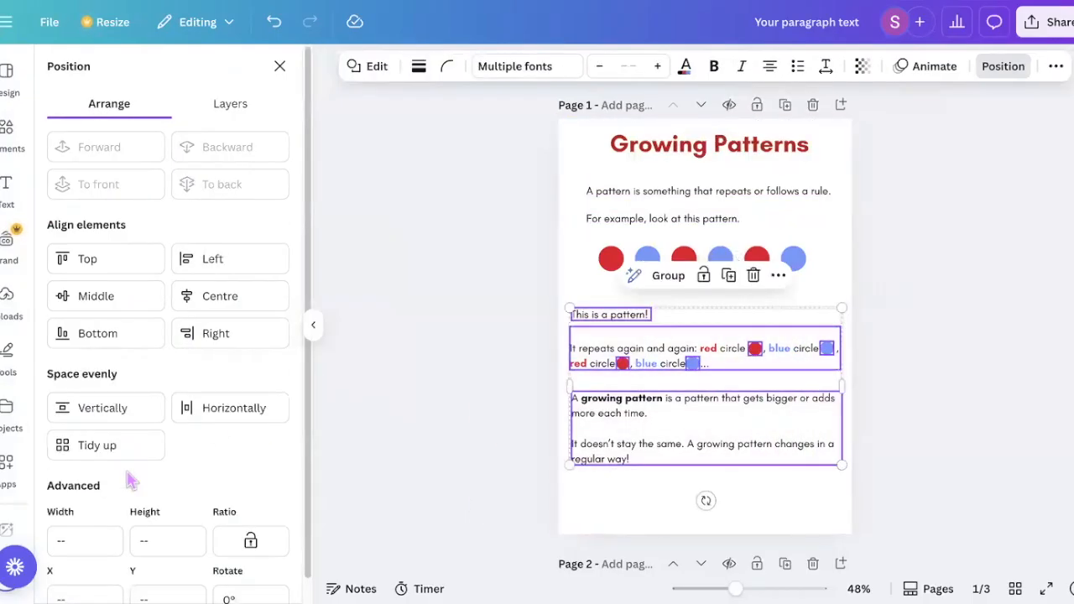
{"action": "scroll", "coordinate": [89, 546], "scroll_direction": "down", "scroll_amount": 1}
{"action": "left_click", "coordinate": [84, 570]}
{"action": "type", "text": "2"}
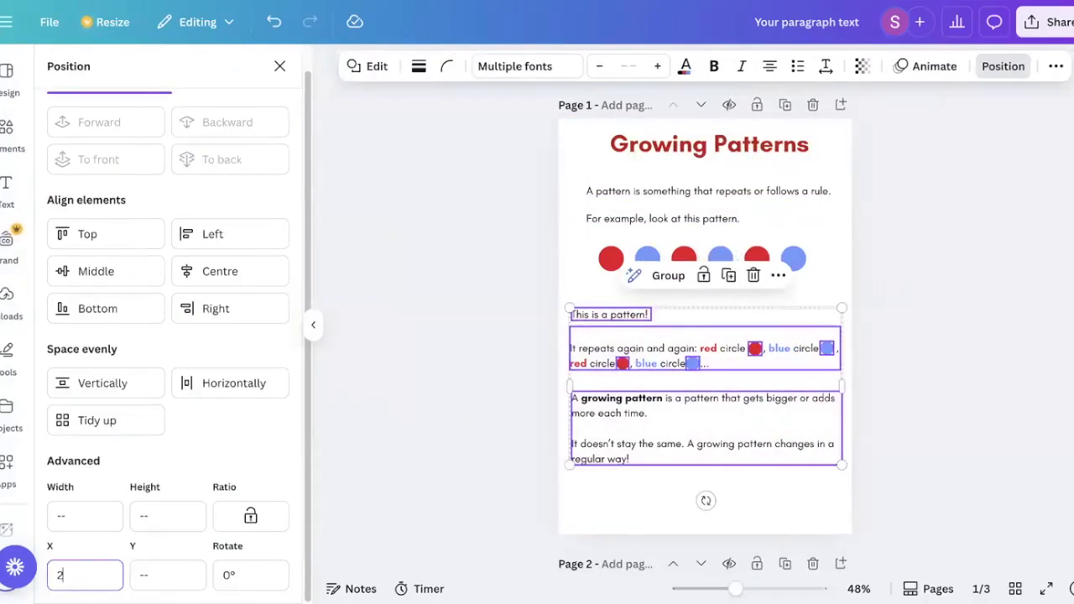
{"action": "key", "text": "Return"}
{"action": "left_click", "coordinate": [635, 498]}
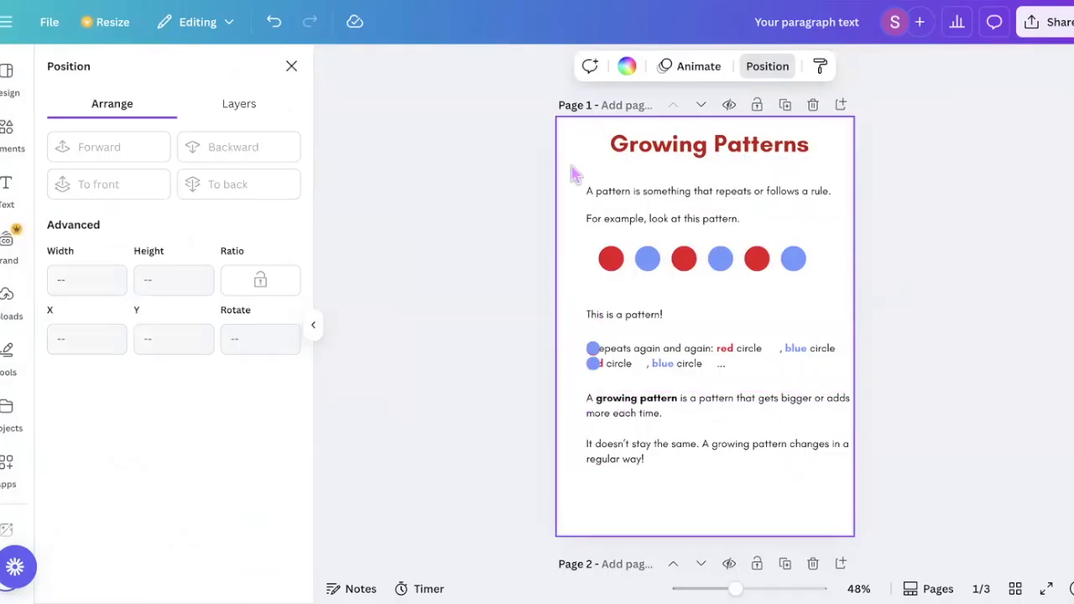
{"action": "key", "text": "ctrl+z"}
Nudge the first text line to Y 4.85 cm and align the growing pattern paragraphs with the text margin at X 0.82 cm.
{"action": "mouse_move", "coordinate": [578, 190]}
{"action": "left_mouse_down"}
{"action": "mouse_move", "coordinate": [672, 198]}
{"action": "mouse_move", "coordinate": [654, 172]}
{"action": "mouse_move", "coordinate": [585, 192]}
{"action": "left_mouse_up"}
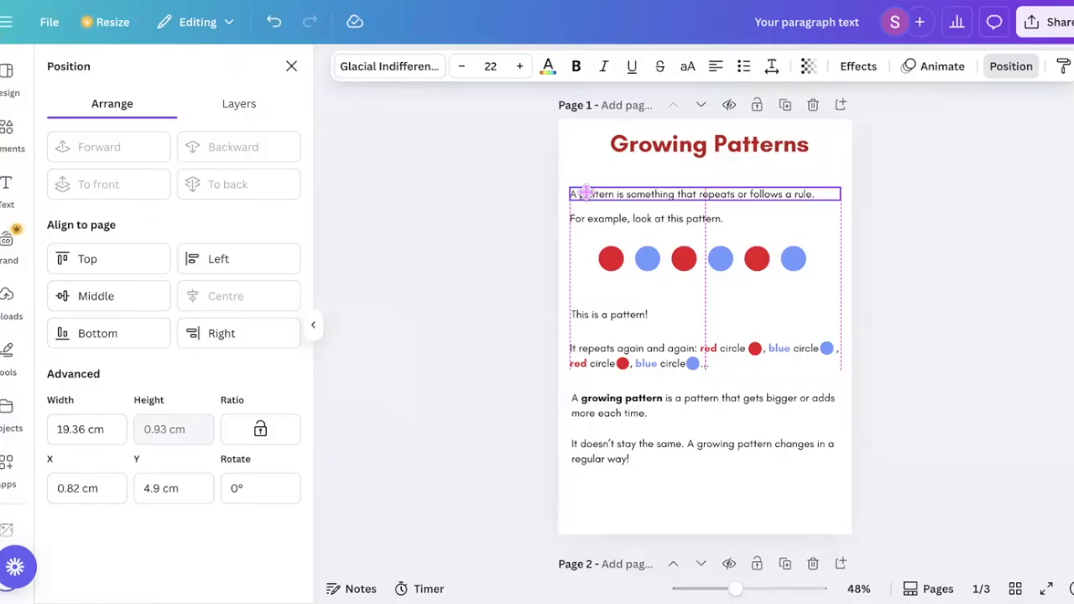
{"action": "left_click_drag", "start_coordinate": [586, 194], "coordinate": [586, 193]}
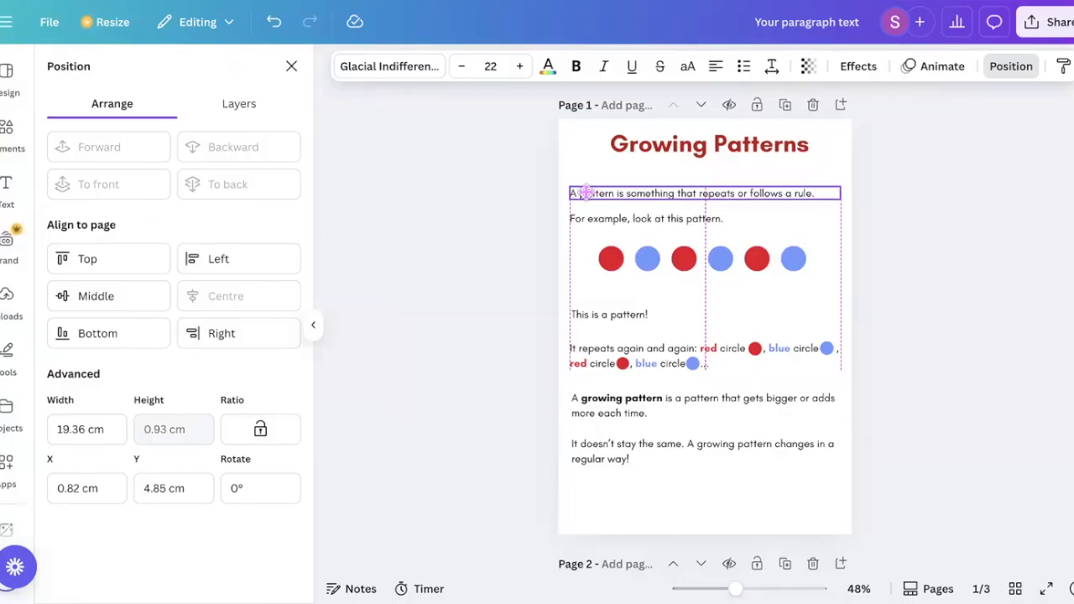
{"action": "mouse_move", "coordinate": [631, 413]}
{"action": "left_mouse_down"}
{"action": "mouse_move", "coordinate": [646, 409]}
{"action": "mouse_move", "coordinate": [625, 412]}
{"action": "left_mouse_up"}
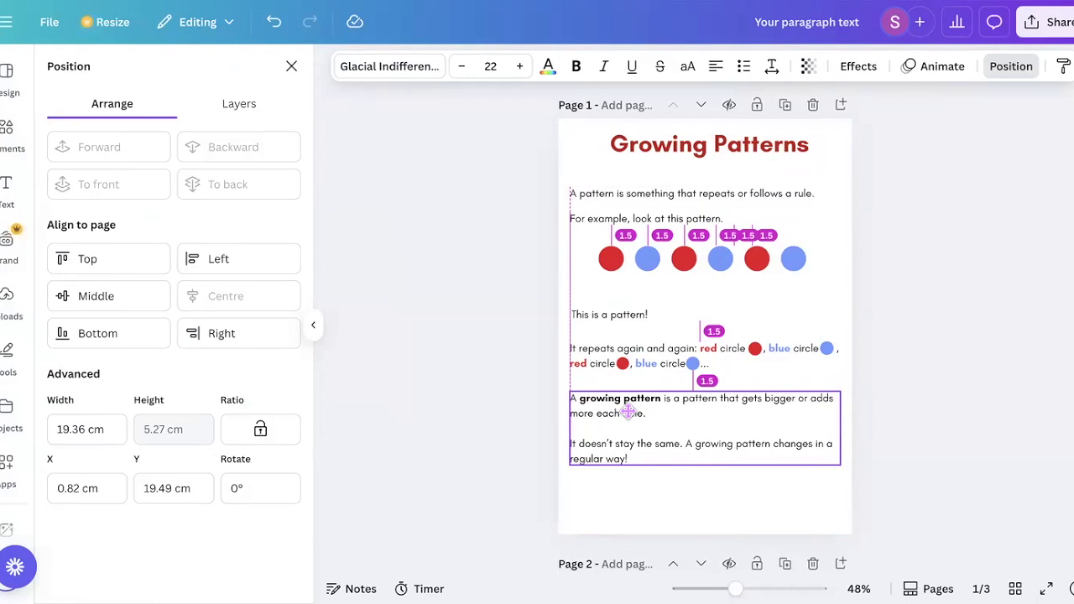
{"action": "left_click_drag", "start_coordinate": [629, 413], "coordinate": [630, 418]}
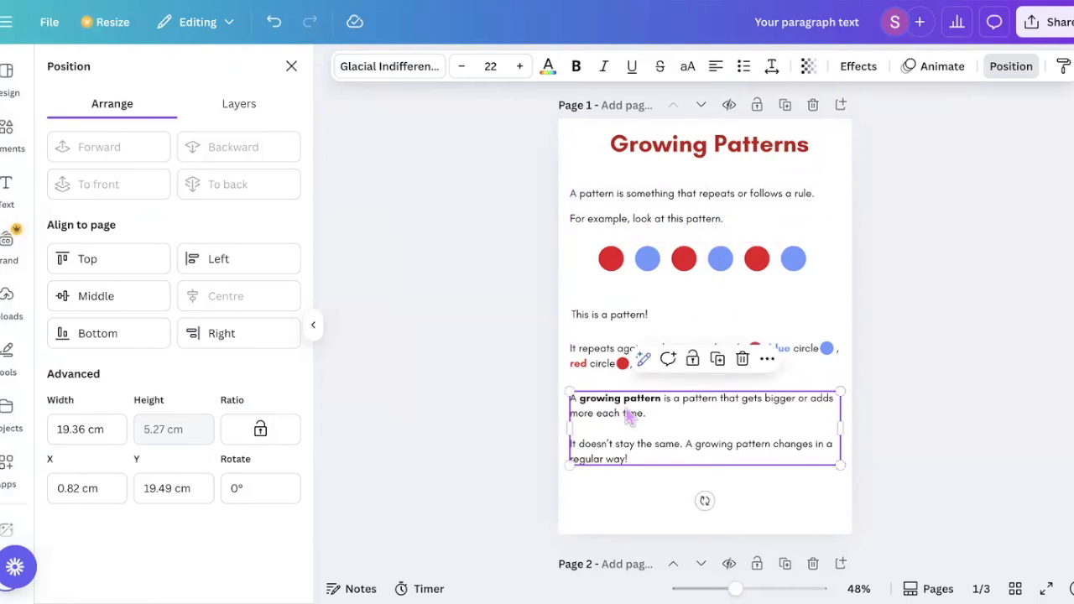
{"action": "left_click", "coordinate": [97, 485]}
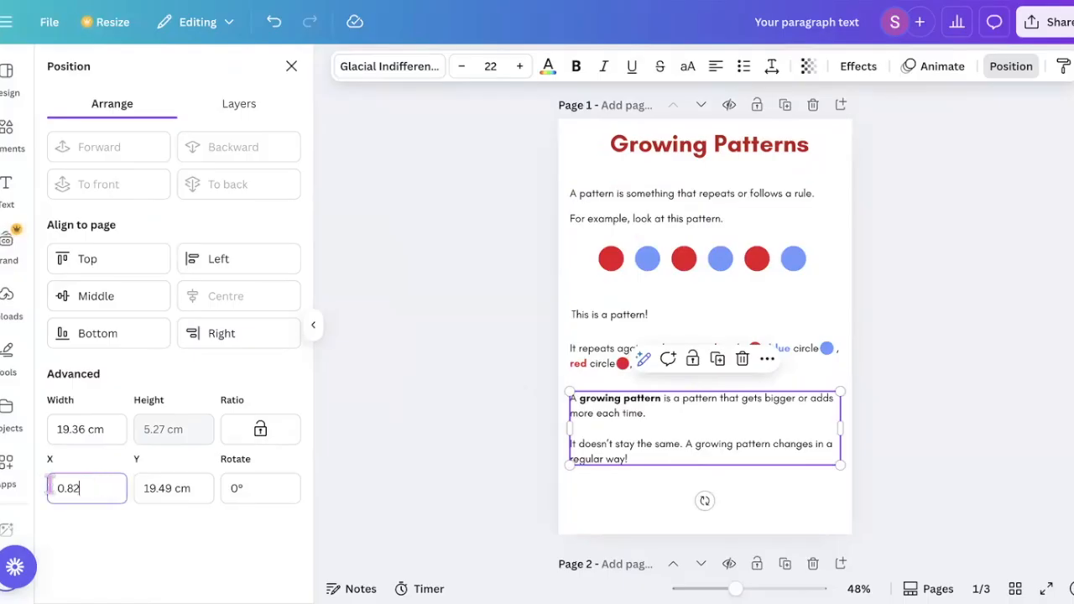
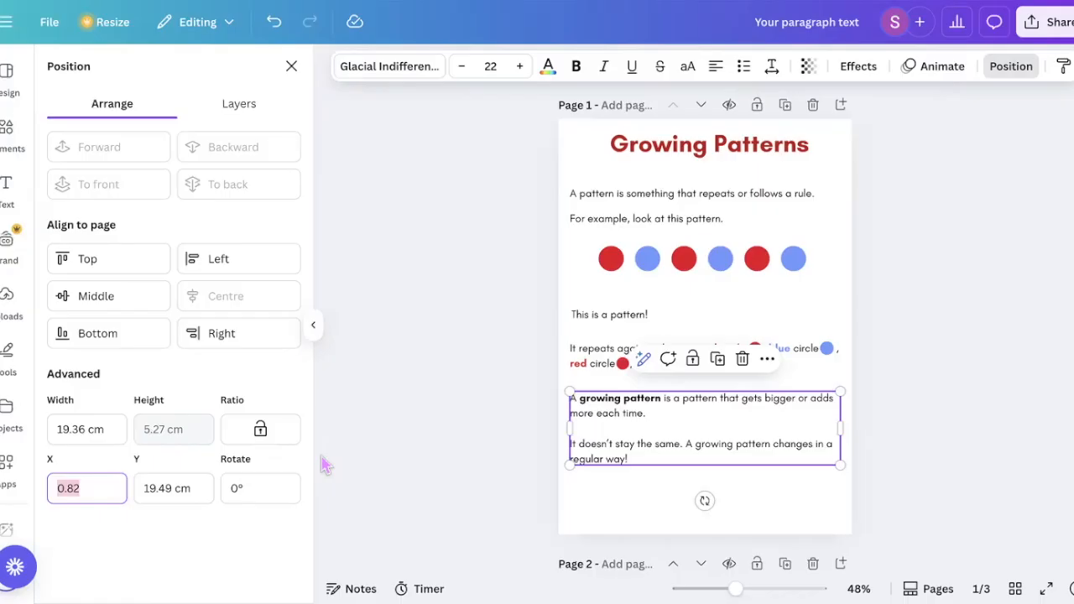
{"action": "left_click", "coordinate": [839, 290]}
Check on page 2 which of the three rows of squares are grouped.
{"action": "scroll", "coordinate": [838, 290], "scroll_direction": "down", "scroll_amount": 8}
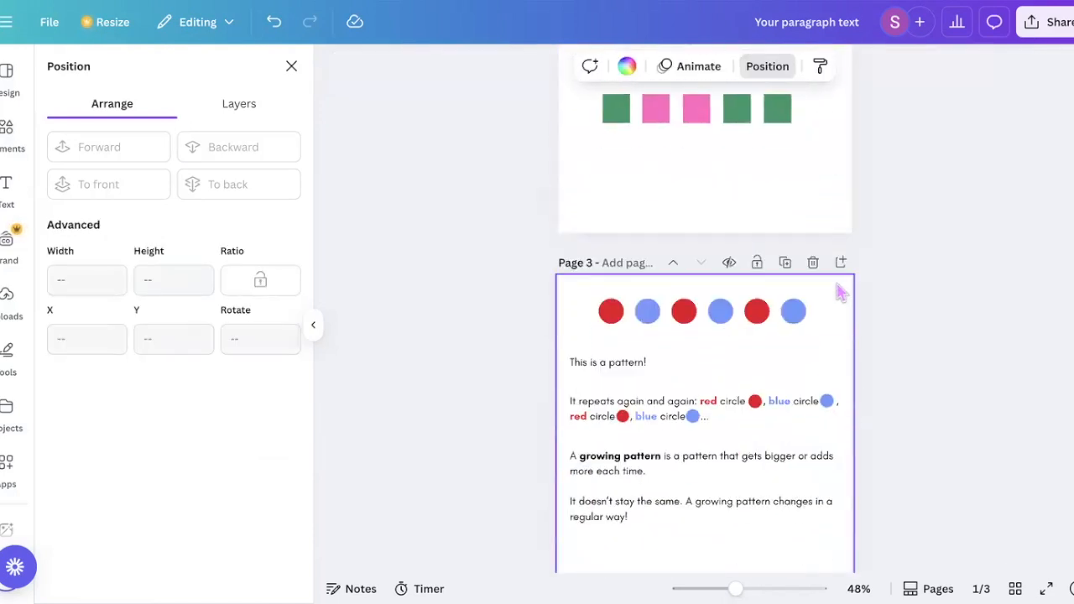
{"action": "scroll", "coordinate": [789, 265], "scroll_direction": "up", "scroll_amount": 3}
{"action": "left_click_drag", "start_coordinate": [585, 172], "coordinate": [808, 232]}
{"action": "left_click_drag", "start_coordinate": [586, 241], "coordinate": [825, 307]}
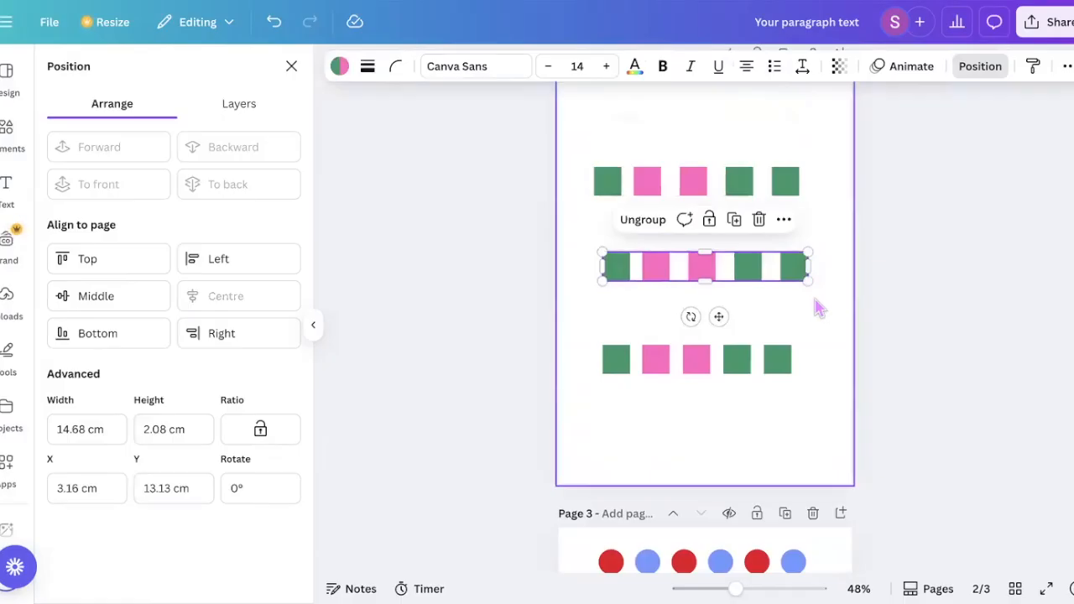
{"action": "left_click_drag", "start_coordinate": [593, 343], "coordinate": [852, 411]}
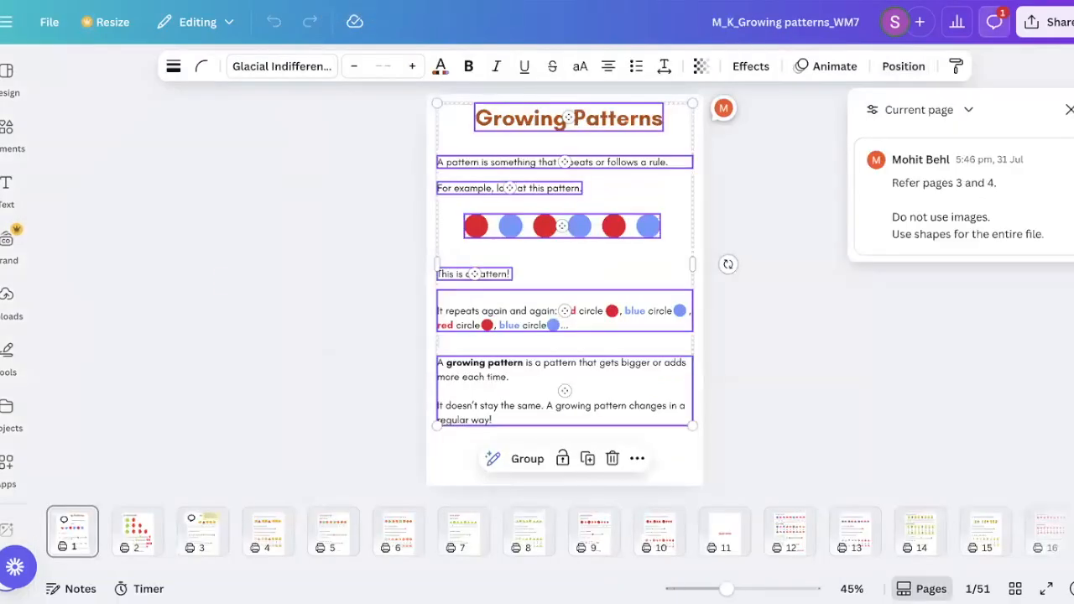
Switch to the M_K_Growing patterns_WM7 design and examine its first four pages, especially the empty boxes under the shapes on page 3.
{"action": "left_click", "coordinate": [217, 287]}
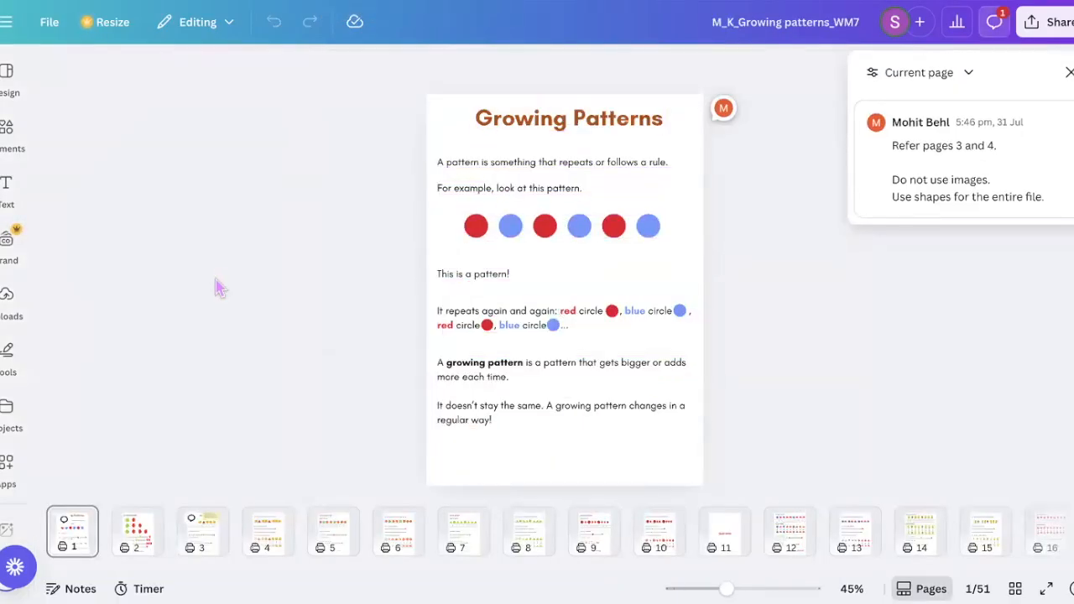
{"action": "key", "text": "Right"}
{"action": "key", "text": "Right"}
{"action": "key", "text": "Left"}
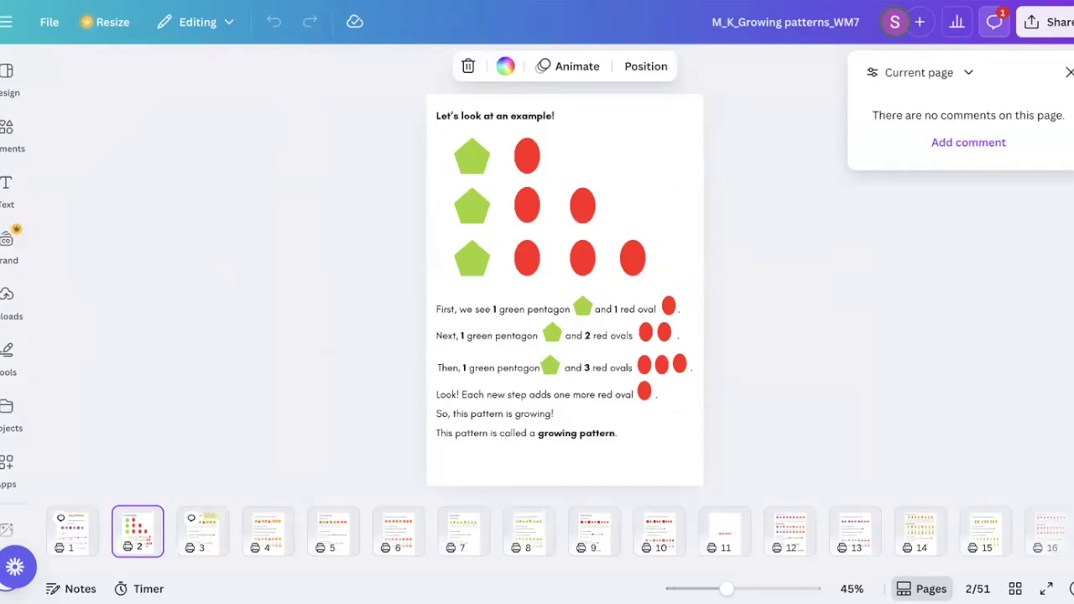
{"action": "key", "text": "Right"}
{"action": "key", "text": "Right"}
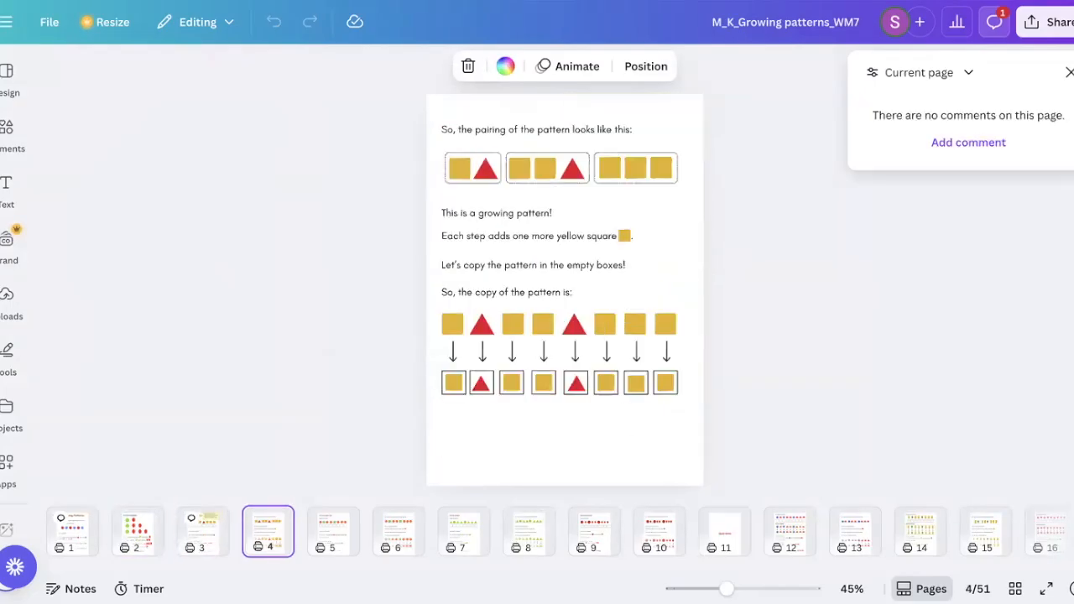
{"action": "key", "text": "Left"}
{"action": "scroll", "coordinate": [532, 277], "scroll_direction": "up", "scroll_amount": 3}
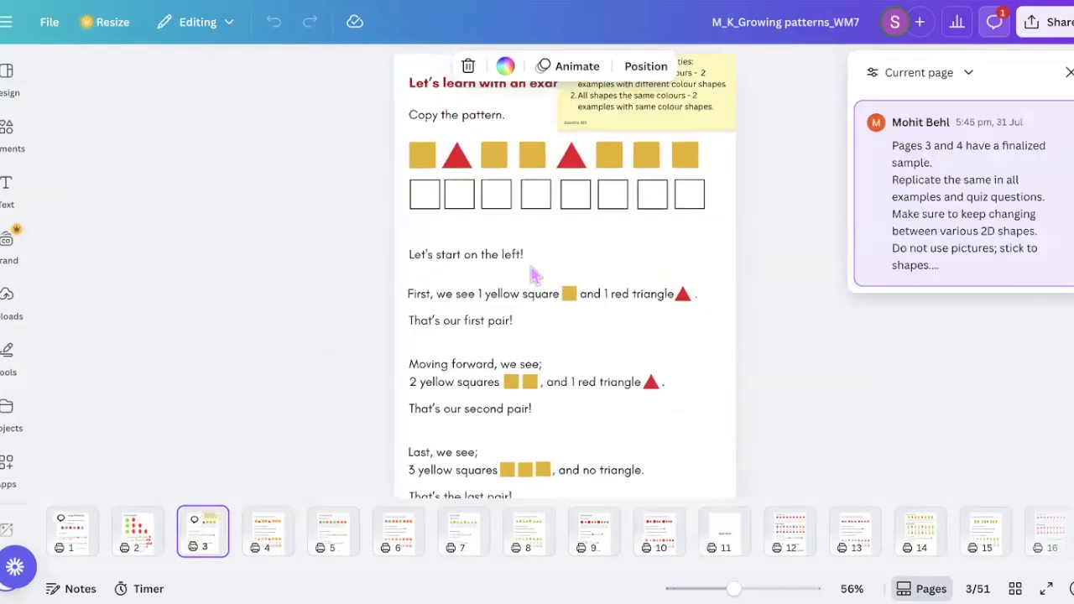
{"action": "scroll", "coordinate": [534, 274], "scroll_direction": "up", "scroll_amount": 4}
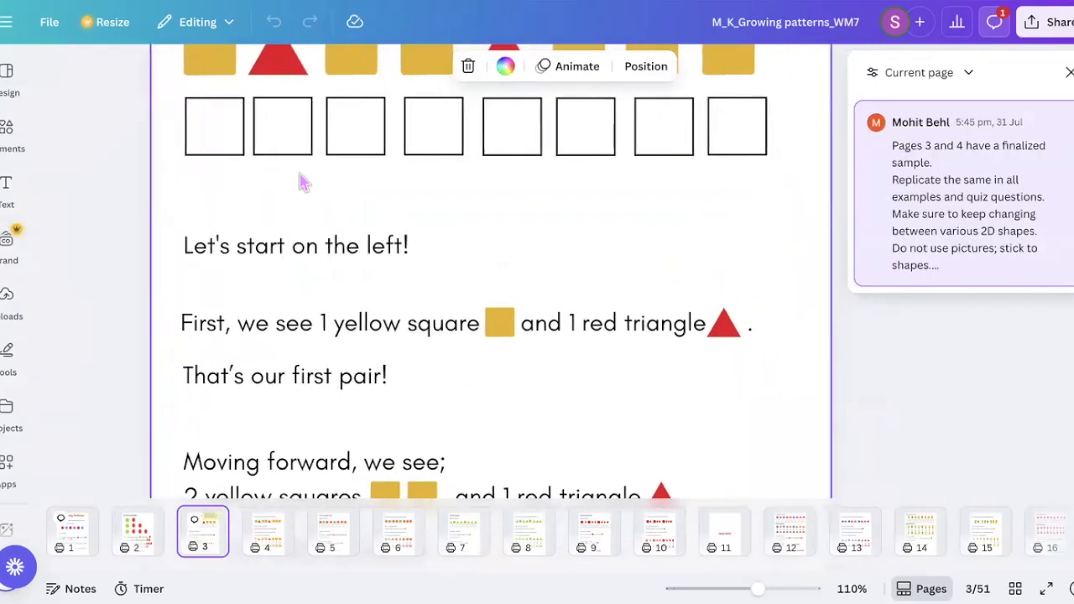
{"action": "left_click", "coordinate": [222, 144]}
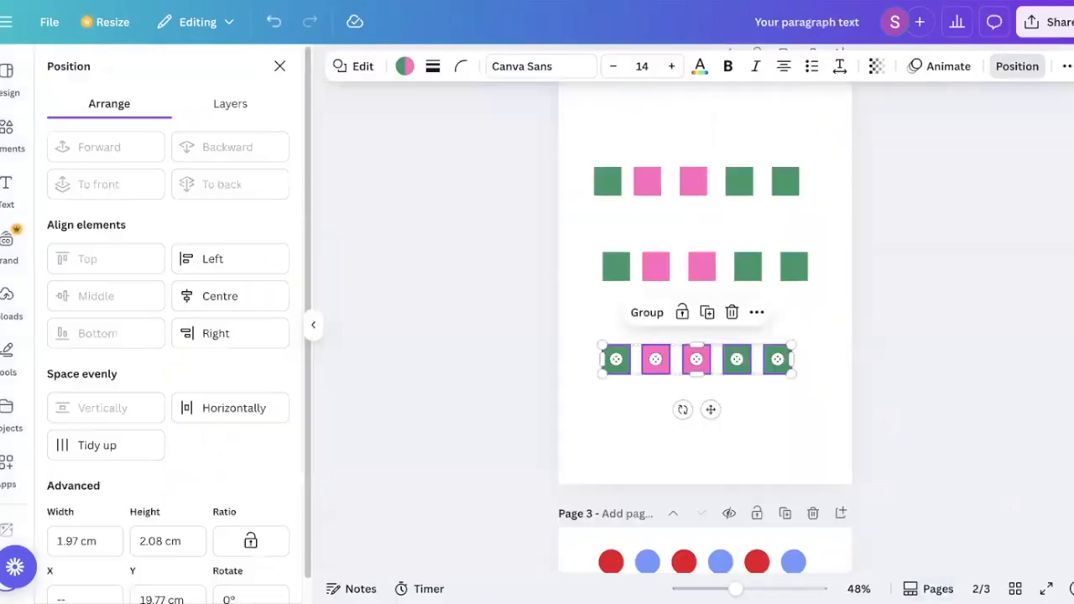
Back in the worksheet, ungroup the top row of squares on page 2 and place a copy of its first green square above it.
{"action": "left_click", "coordinate": [610, 282]}
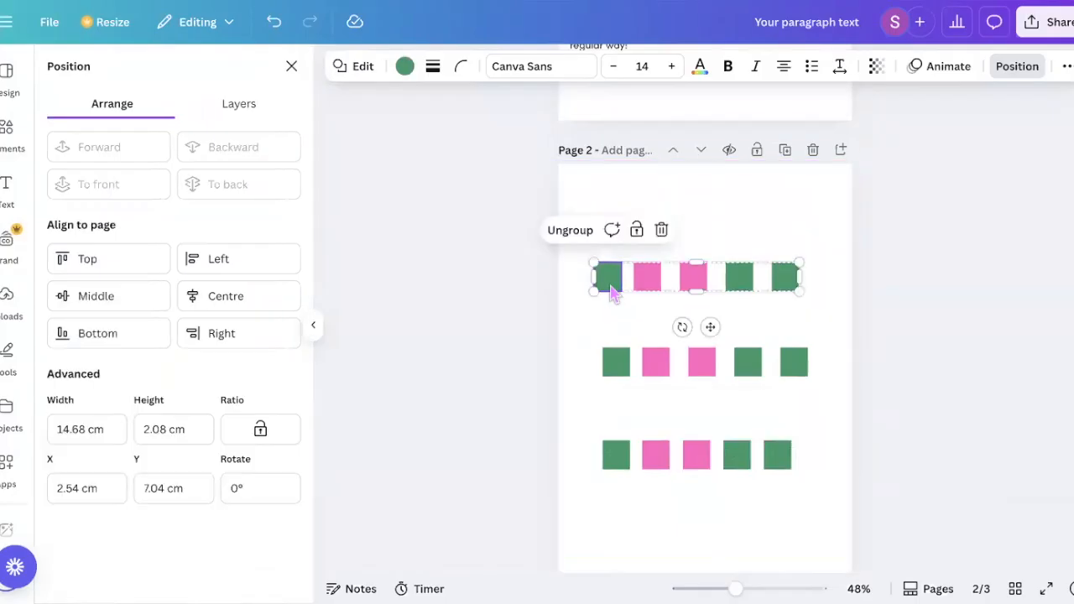
{"action": "left_click", "coordinate": [571, 230]}
{"action": "left_click", "coordinate": [609, 289]}
{"action": "left_click", "coordinate": [607, 282]}
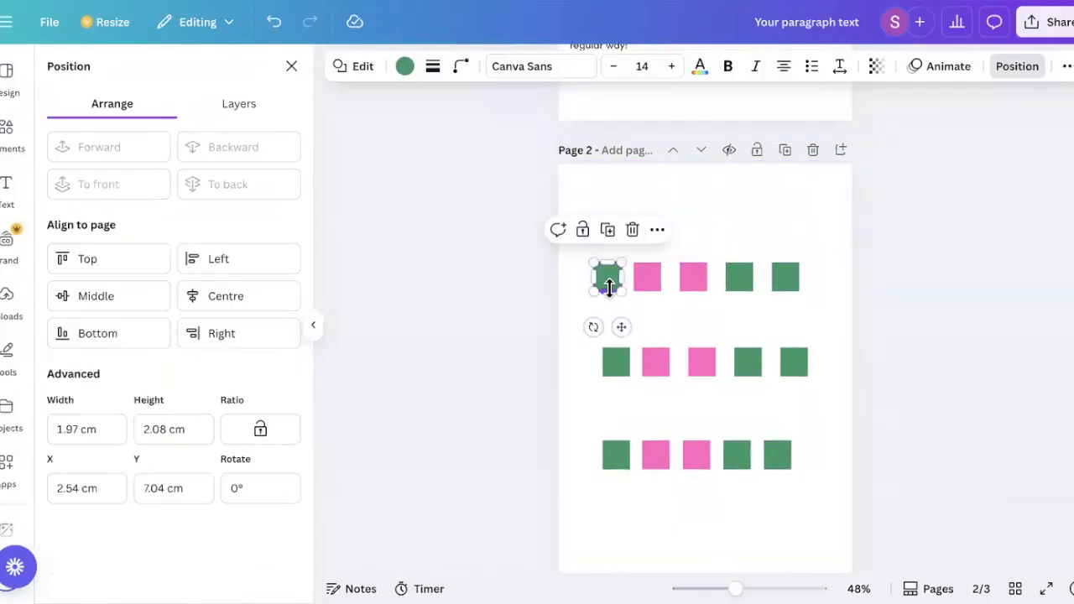
{"action": "left_click_drag", "start_coordinate": [612, 294], "coordinate": [608, 208]}
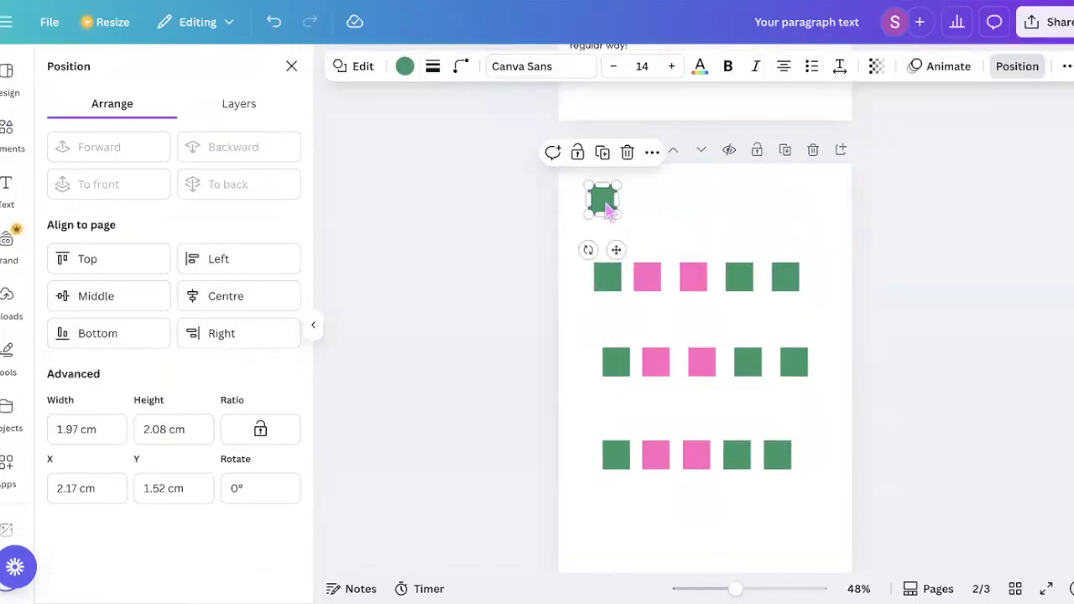
Remove the fill colour of the copied square above the top row on page 2 and give it a solid outline.
{"action": "left_click", "coordinate": [404, 67]}
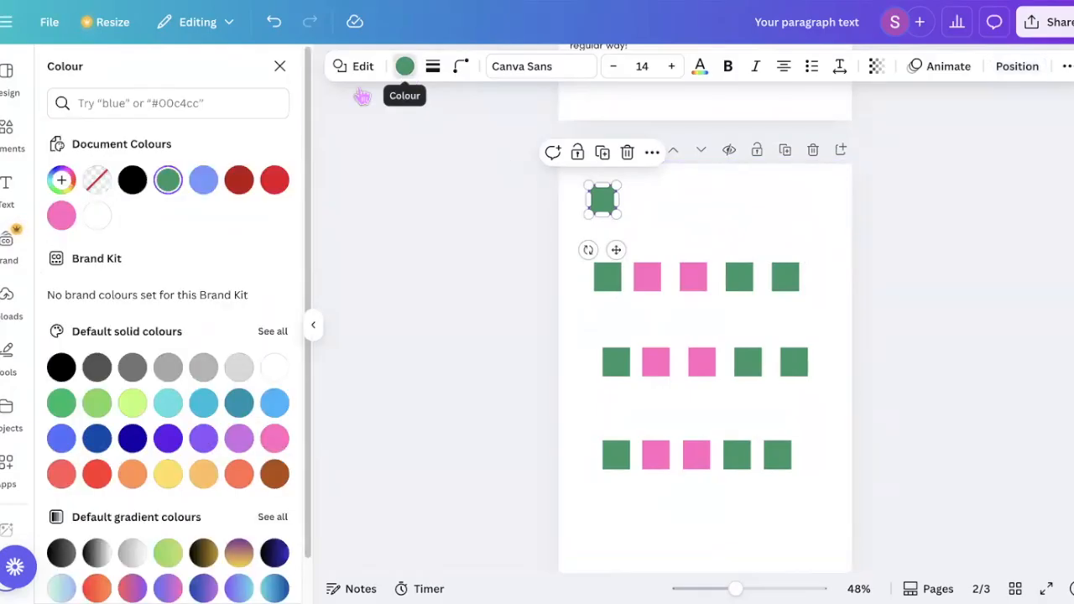
{"action": "left_click", "coordinate": [97, 181]}
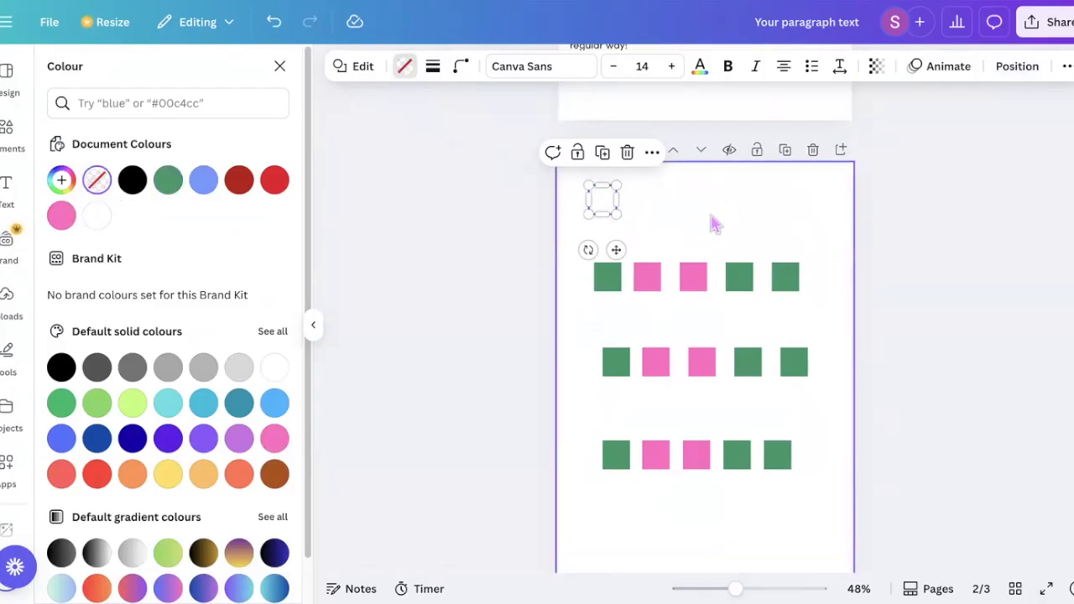
{"action": "left_click", "coordinate": [711, 223]}
{"action": "left_click", "coordinate": [610, 210]}
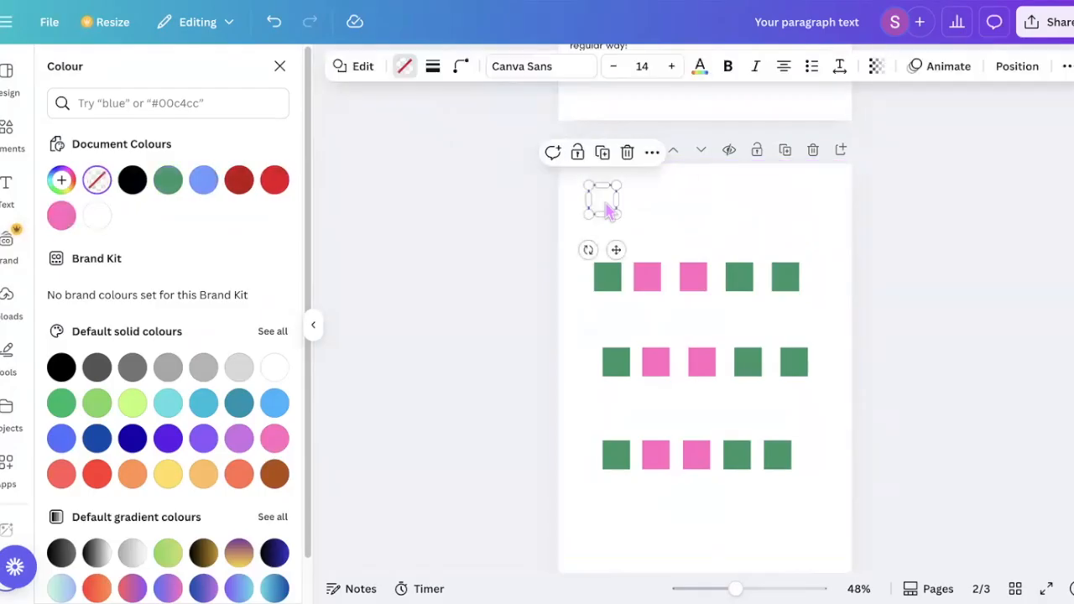
{"action": "left_click", "coordinate": [433, 74]}
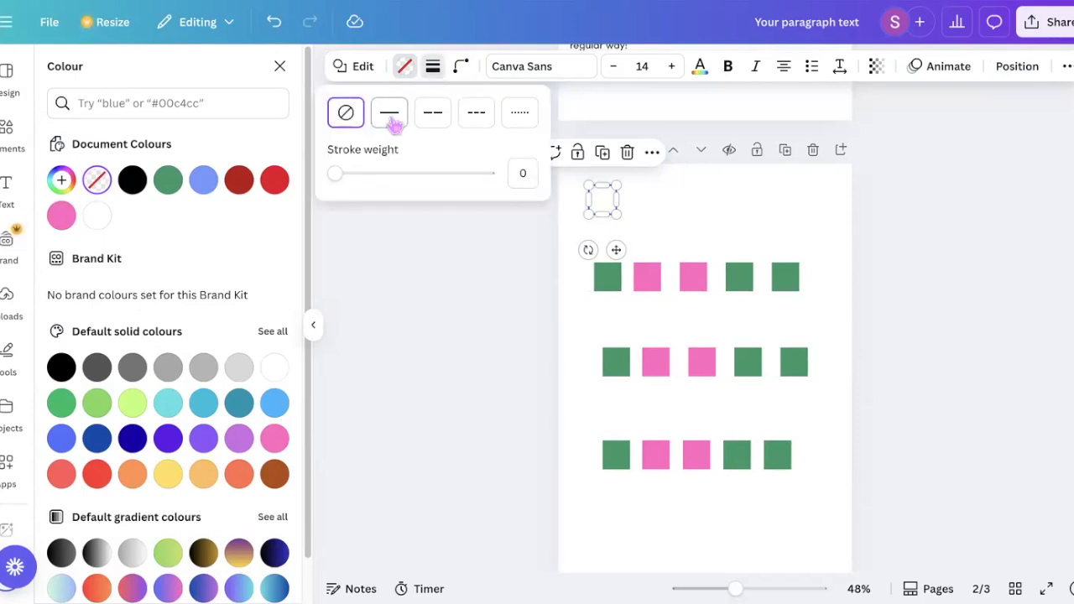
{"action": "left_click", "coordinate": [390, 118]}
{"action": "left_click", "coordinate": [743, 227]}
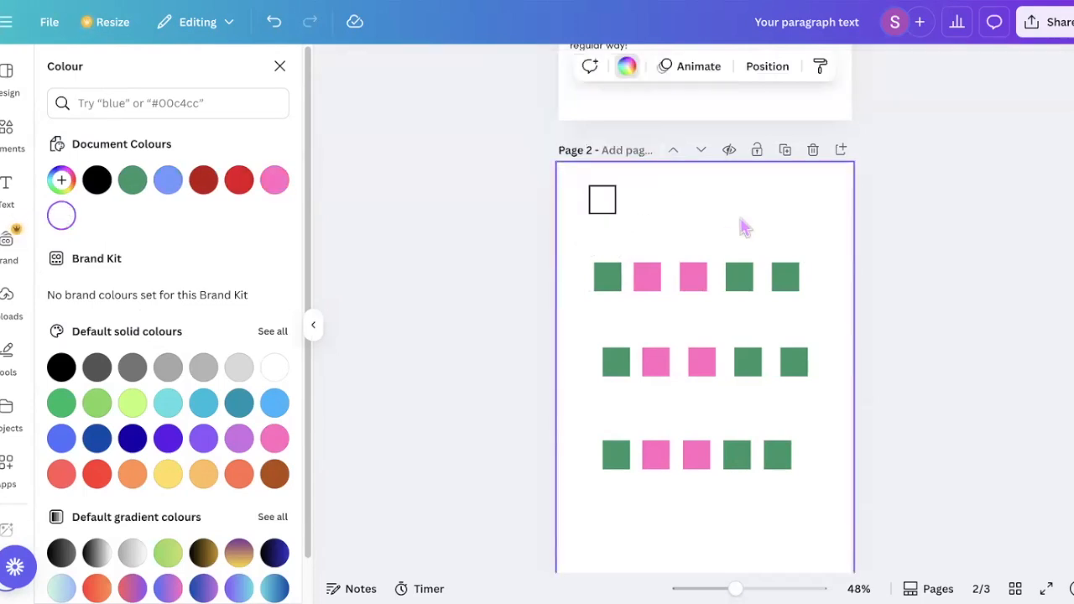
Duplicate the empty outlined square and place the copy beside it in the same row.
{"action": "left_click", "coordinate": [608, 208]}
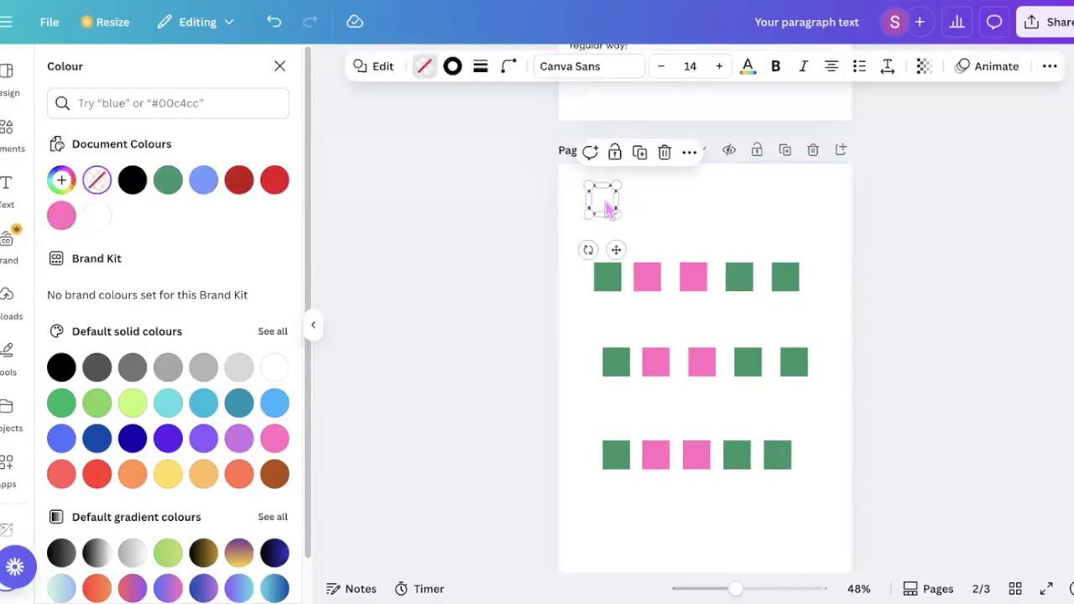
{"action": "left_click_drag", "start_coordinate": [608, 208], "coordinate": [635, 203]}
{"action": "left_click", "coordinate": [708, 212]}
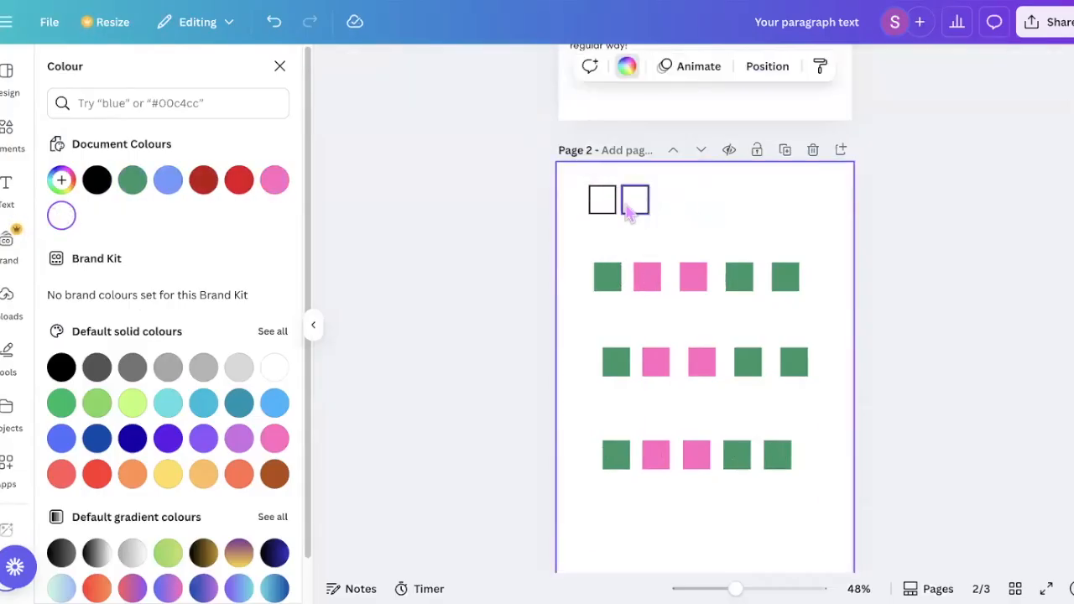
Try the dashed and dotted outline styles on the first outlined square.
{"action": "left_click", "coordinate": [607, 208]}
{"action": "left_click", "coordinate": [481, 67]}
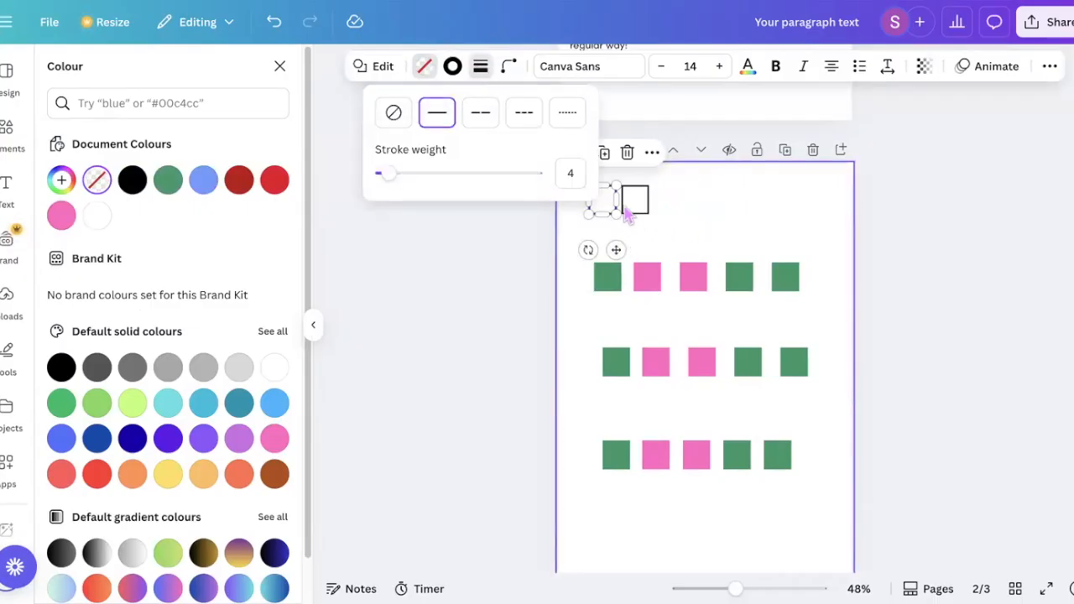
{"action": "left_click", "coordinate": [628, 214]}
{"action": "left_click", "coordinate": [480, 67]}
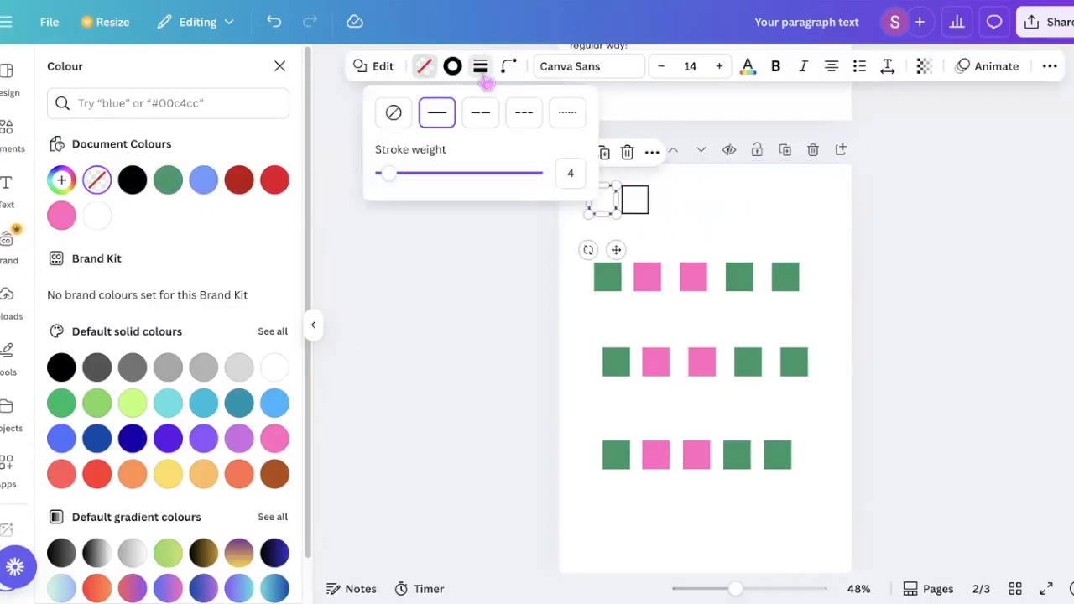
{"action": "left_click", "coordinate": [481, 119]}
{"action": "left_click", "coordinate": [524, 119]}
{"action": "left_click", "coordinate": [570, 117]}
{"action": "left_click", "coordinate": [529, 124]}
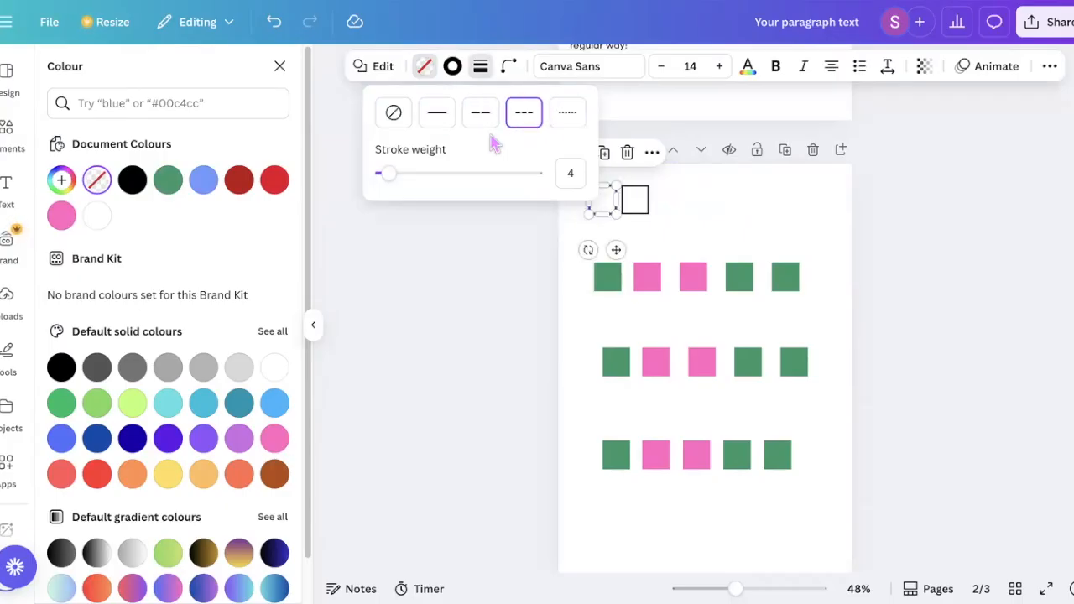
{"action": "left_click", "coordinate": [734, 227]}
{"action": "left_click", "coordinate": [734, 227]}
Set the first empty square's outline to solid with a stroke weight of 2 and compare it with its neighbour.
{"action": "left_click", "coordinate": [608, 204]}
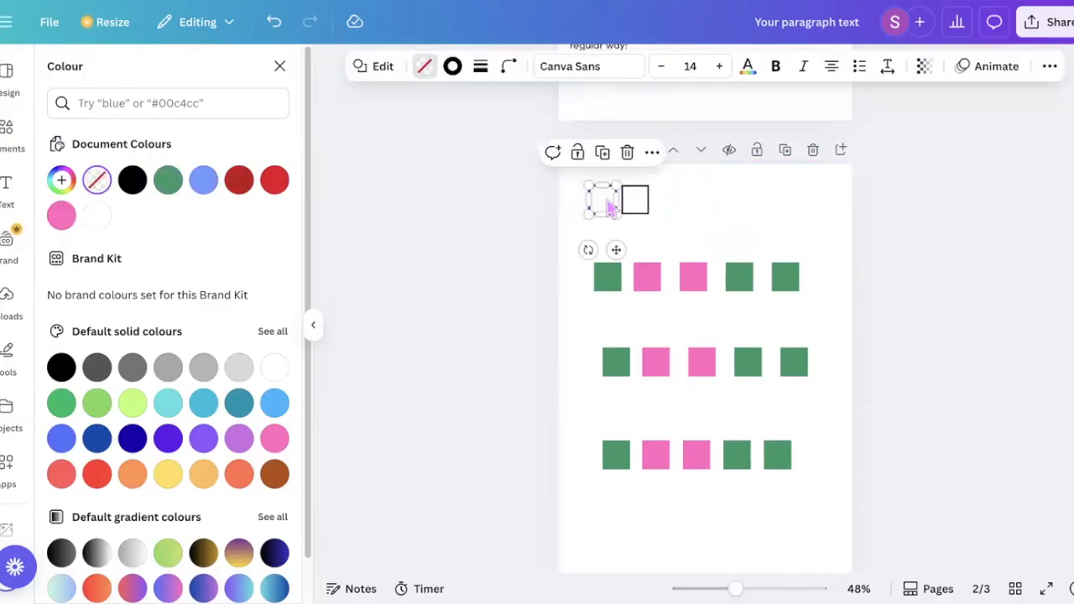
{"action": "left_click", "coordinate": [480, 69]}
{"action": "left_click", "coordinate": [444, 120]}
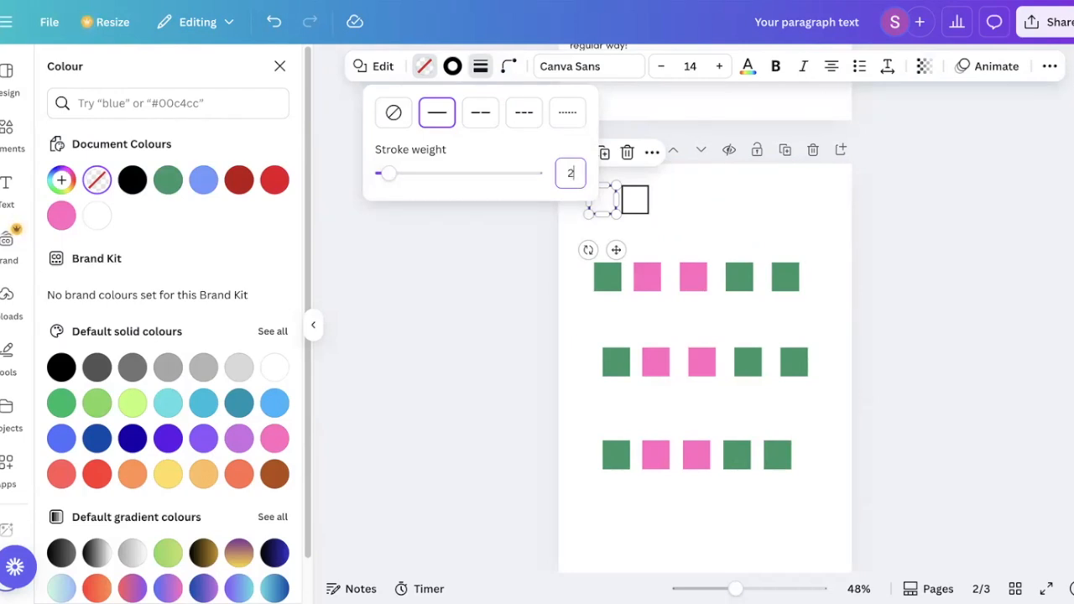
{"action": "left_click", "coordinate": [743, 249]}
{"action": "scroll", "coordinate": [746, 253], "scroll_direction": "up", "scroll_amount": 3}
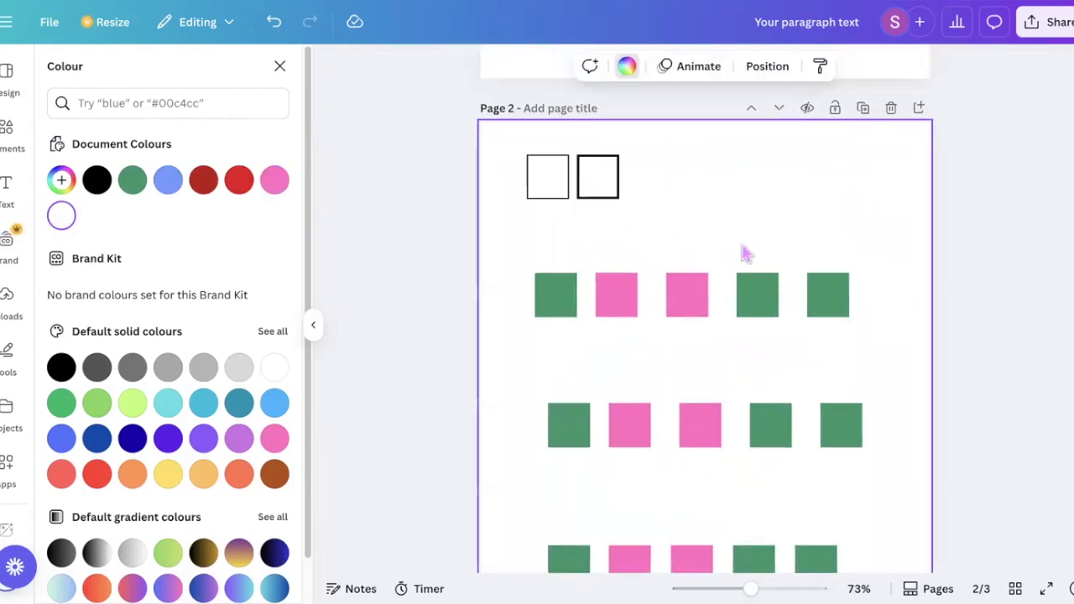
{"action": "scroll", "coordinate": [546, 199], "scroll_direction": "up", "scroll_amount": 5}
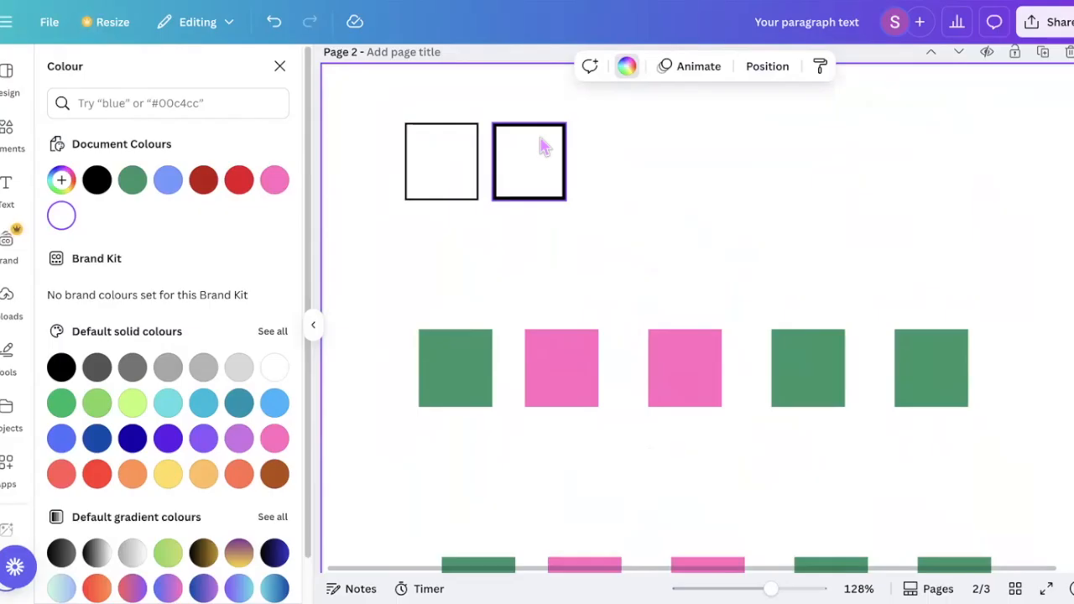
{"action": "scroll", "coordinate": [541, 146], "scroll_direction": "down", "scroll_amount": 5}
{"action": "scroll", "coordinate": [616, 167], "scroll_direction": "down", "scroll_amount": 3}
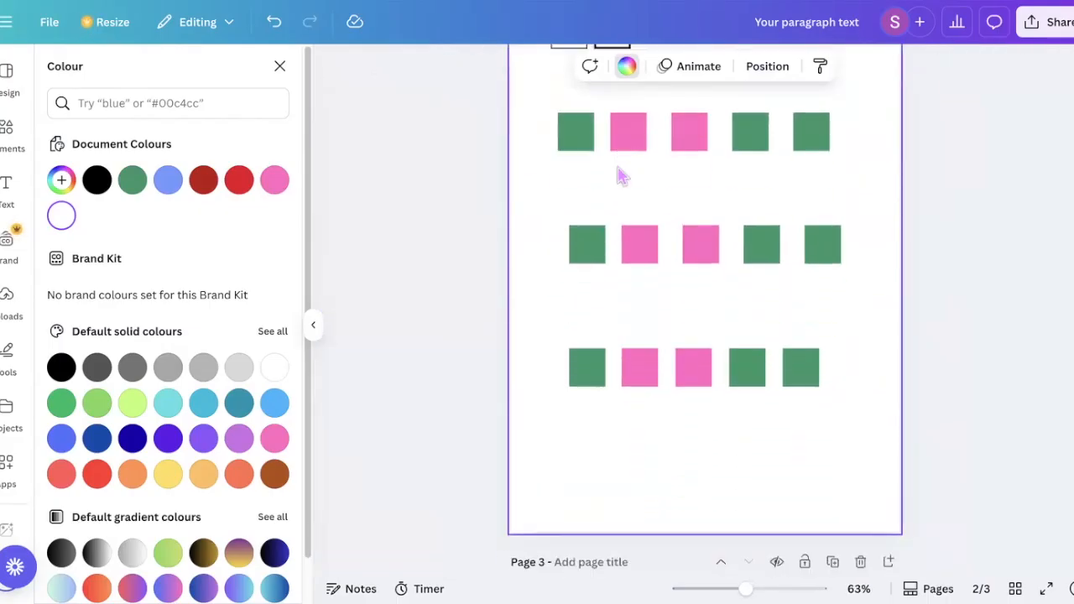
Add a circle shape between the top and middle rows of squares on page 2.
{"action": "left_click", "coordinate": [10, 361]}
{"action": "left_click", "coordinate": [56, 271]}
{"action": "left_click", "coordinate": [98, 270]}
{"action": "left_click_drag", "start_coordinate": [622, 320], "coordinate": [527, 220]}
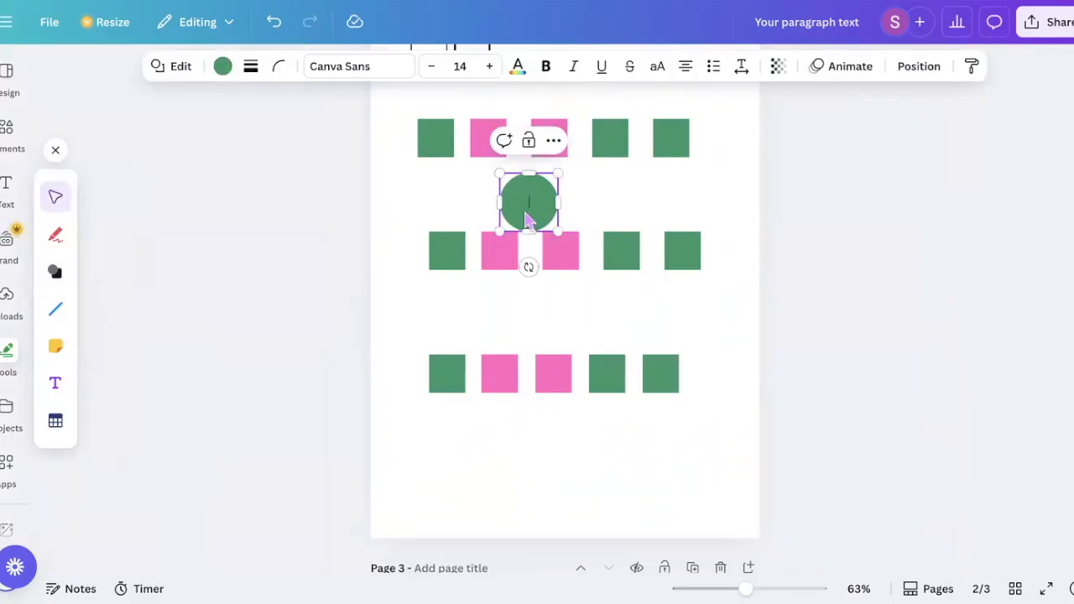
Remove the circle's fill colour, give it a solid outline and shift it slightly to the right.
{"action": "left_click", "coordinate": [223, 67]}
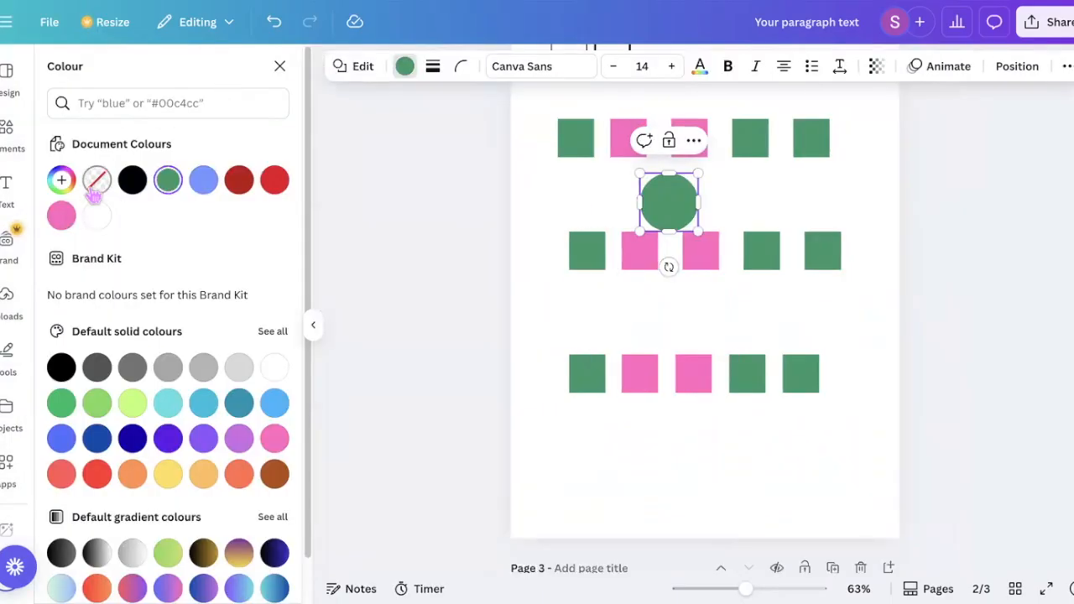
{"action": "left_click", "coordinate": [96, 183]}
{"action": "left_click", "coordinate": [434, 69]}
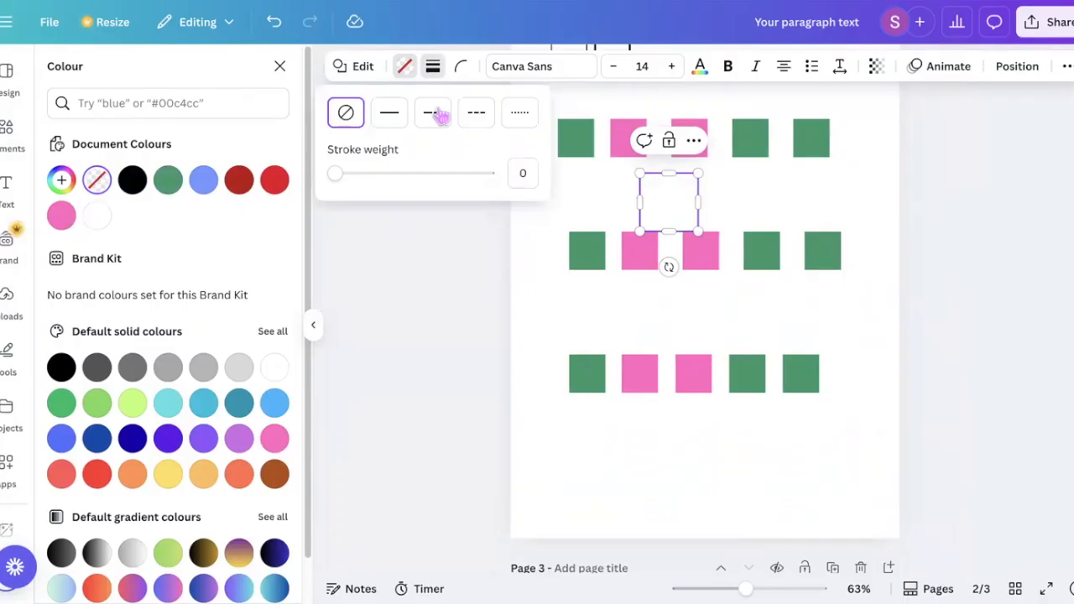
{"action": "left_click", "coordinate": [391, 112]}
{"action": "left_click", "coordinate": [733, 226]}
{"action": "left_click_drag", "start_coordinate": [659, 216], "coordinate": [697, 214]}
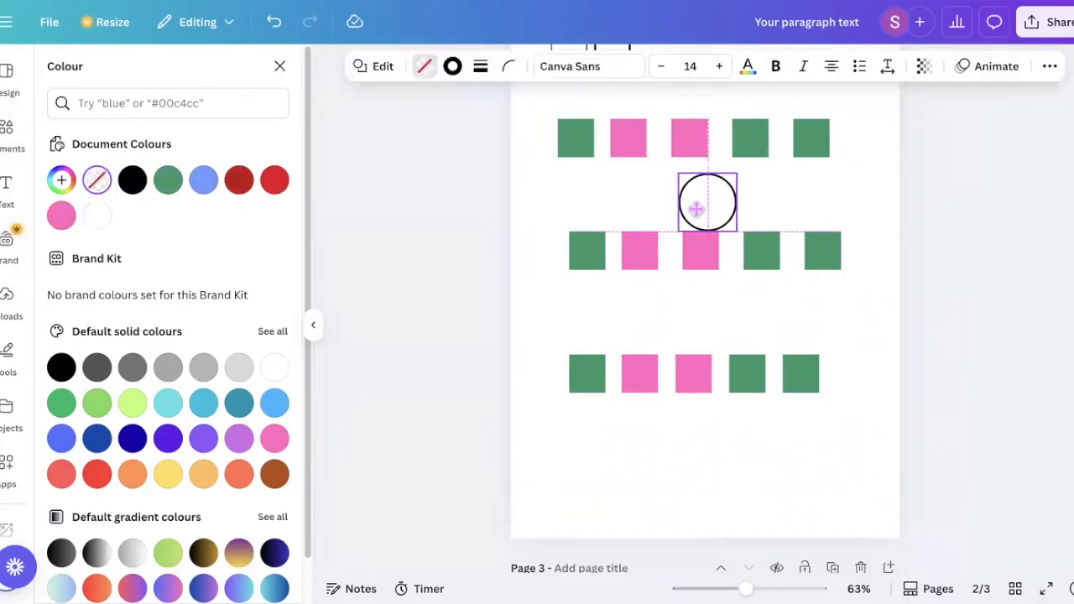
{"action": "left_click", "coordinate": [791, 232]}
Switch to the M_K_Growing patterns_WM7 design and examine the layout of shapes, empty boxes and text on page 3.
{"action": "scroll", "coordinate": [791, 222], "scroll_direction": "down", "scroll_amount": 3}
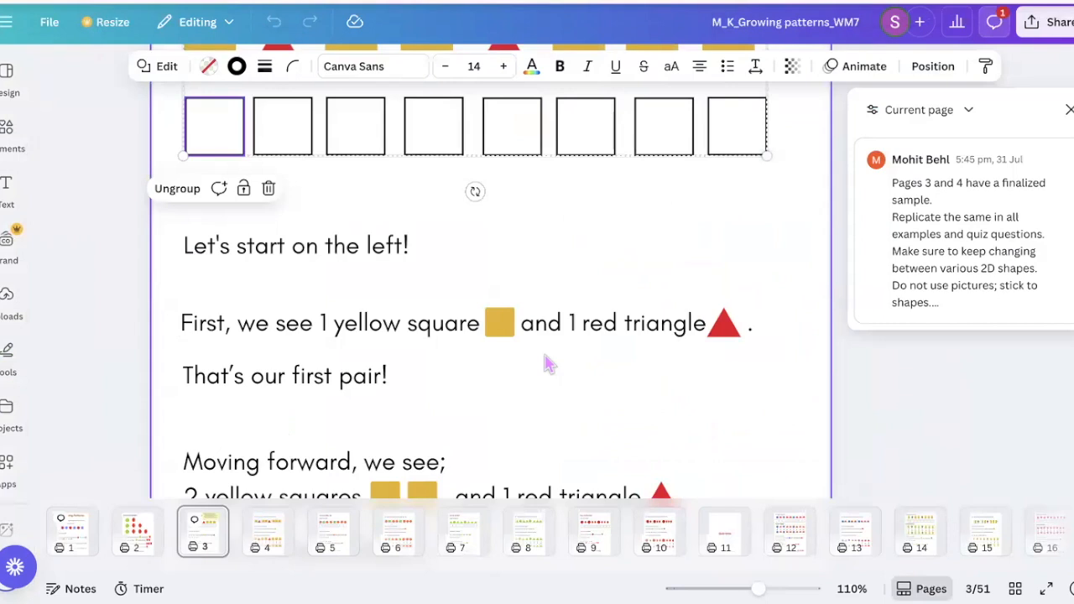
{"action": "scroll", "coordinate": [547, 362], "scroll_direction": "down", "scroll_amount": 4}
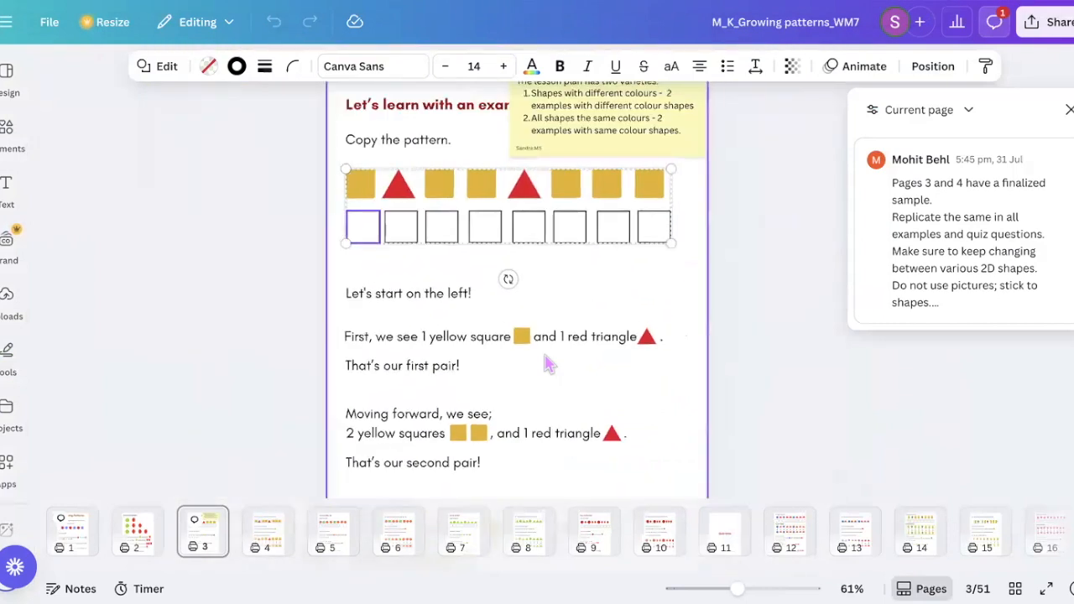
{"action": "left_click", "coordinate": [663, 295]}
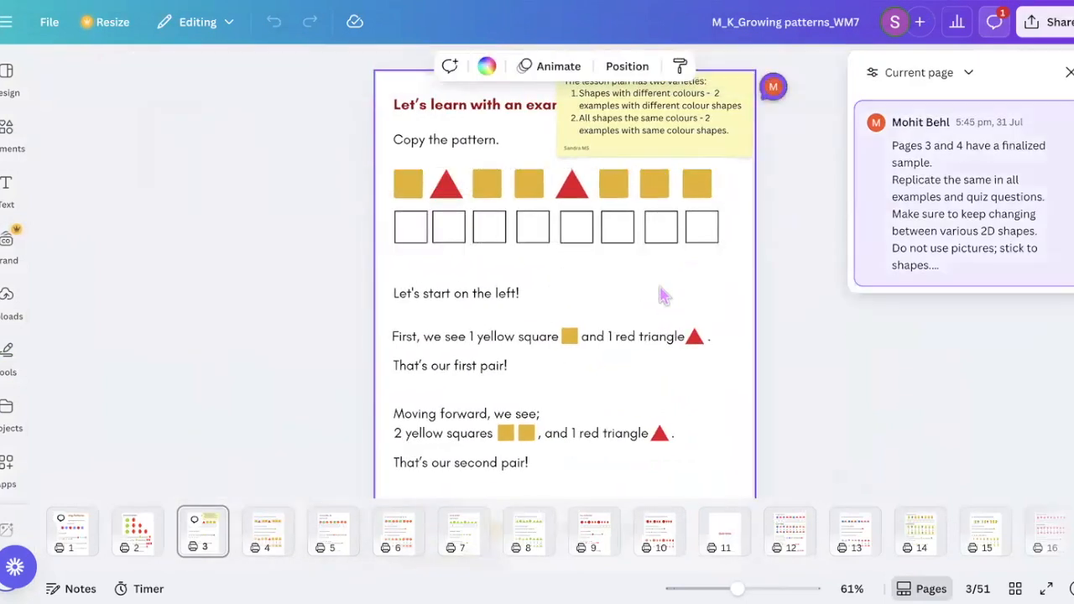
{"action": "scroll", "coordinate": [663, 294], "scroll_direction": "down", "scroll_amount": 2}
{"action": "scroll", "coordinate": [663, 294], "scroll_direction": "down", "scroll_amount": 3}
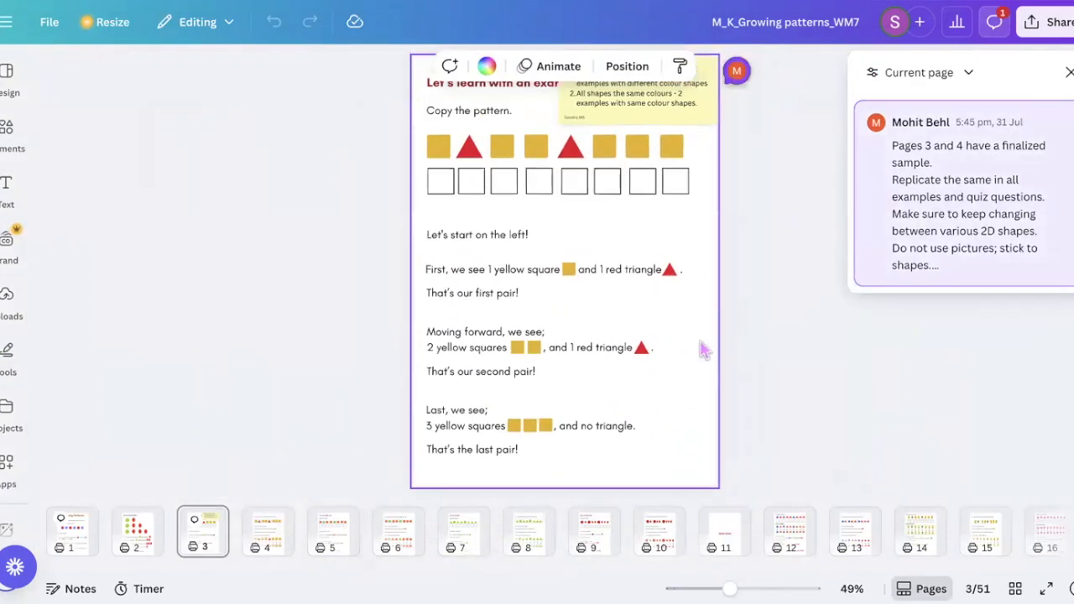
{"action": "key", "text": "Down"}
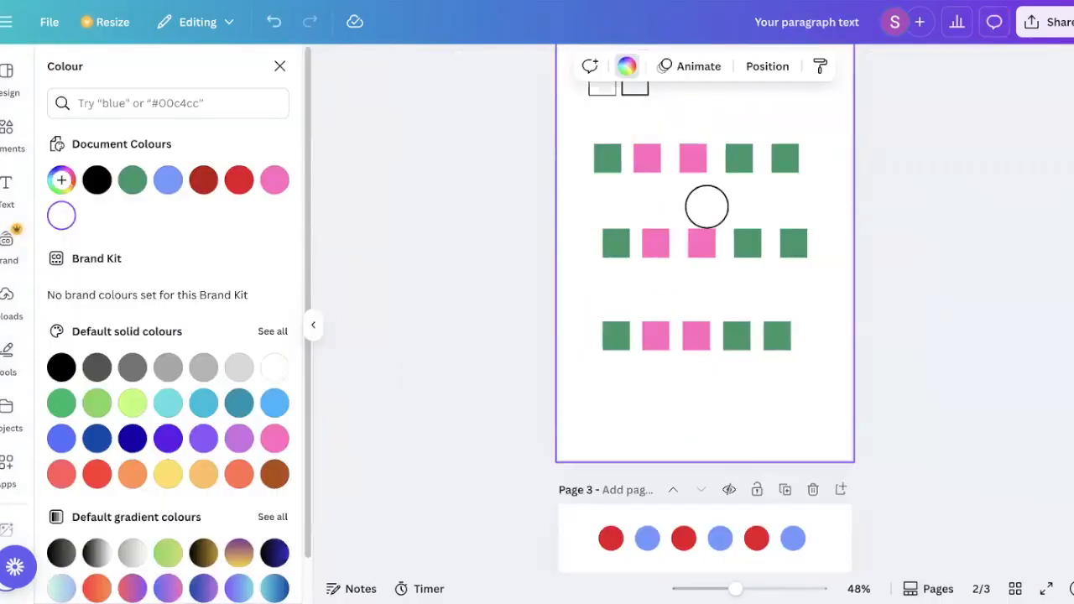
Back in the worksheet, search the elements library for "arrow" and look through the arrow shapes.
{"action": "left_click", "coordinate": [17, 138]}
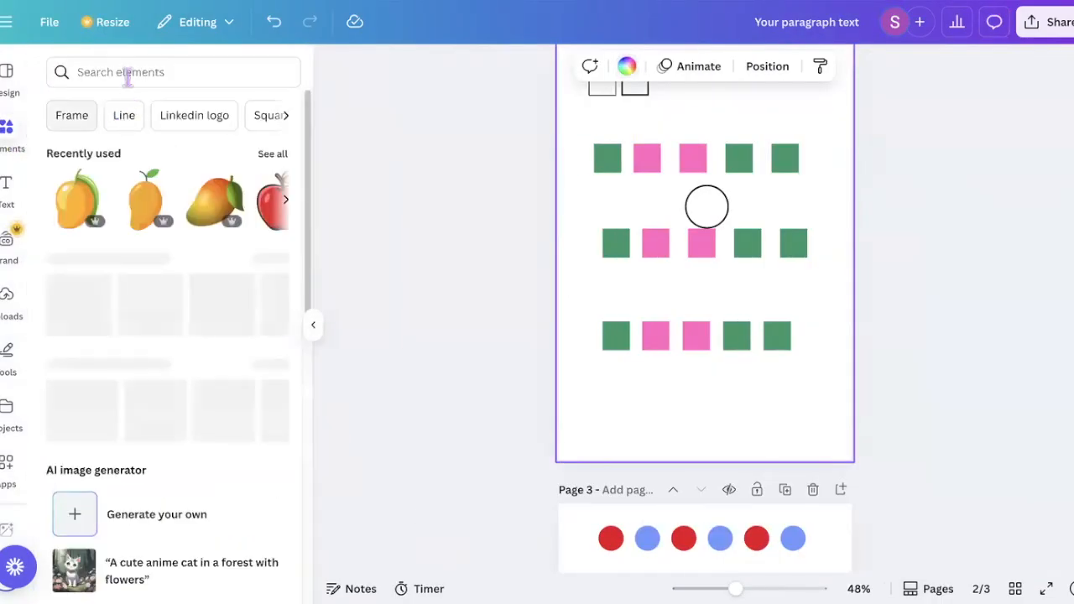
{"action": "left_click", "coordinate": [127, 74]}
{"action": "type", "text": "arrow"}
{"action": "key", "text": "Return"}
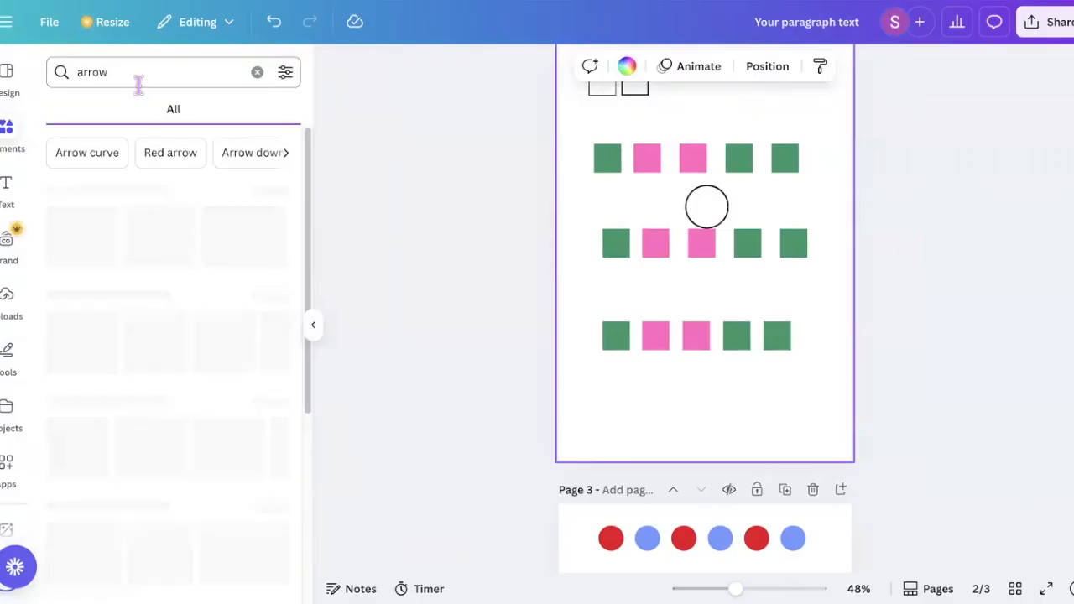
{"action": "scroll", "coordinate": [203, 232], "scroll_direction": "right", "scroll_amount": 5}
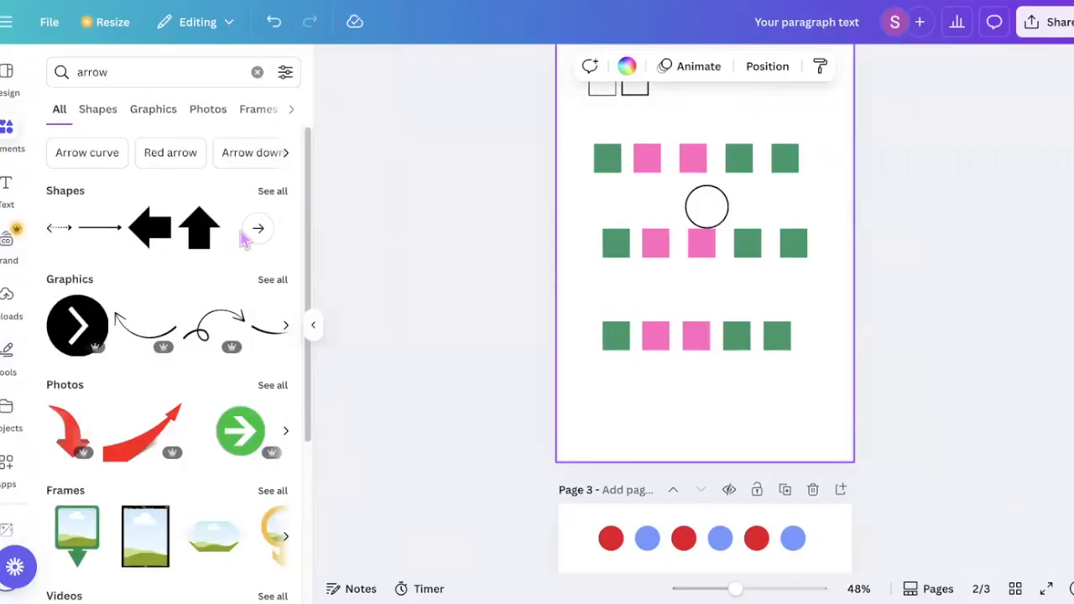
Add a straight line and place it between the middle and bottom rows of squares.
{"action": "left_click", "coordinate": [8, 352]}
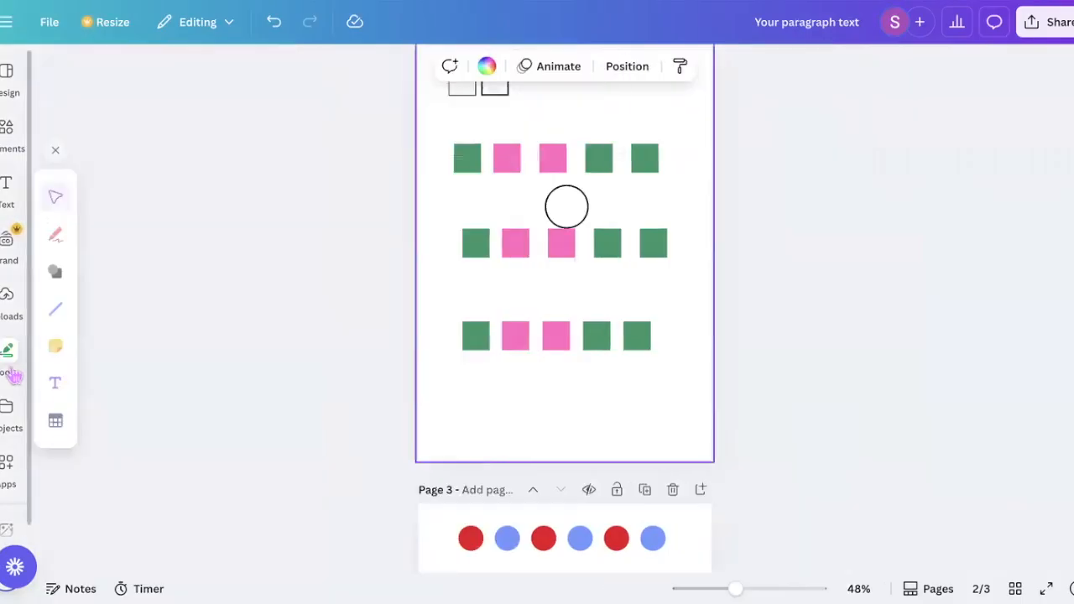
{"action": "left_click", "coordinate": [59, 312]}
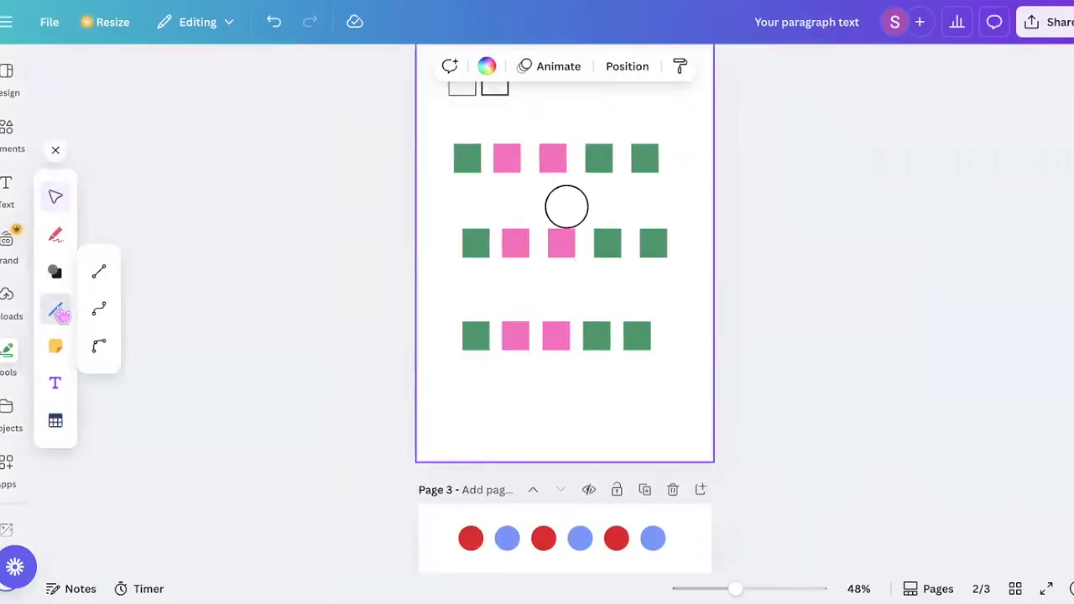
{"action": "left_click", "coordinate": [98, 278]}
{"action": "left_click_drag", "start_coordinate": [570, 253], "coordinate": [568, 302]}
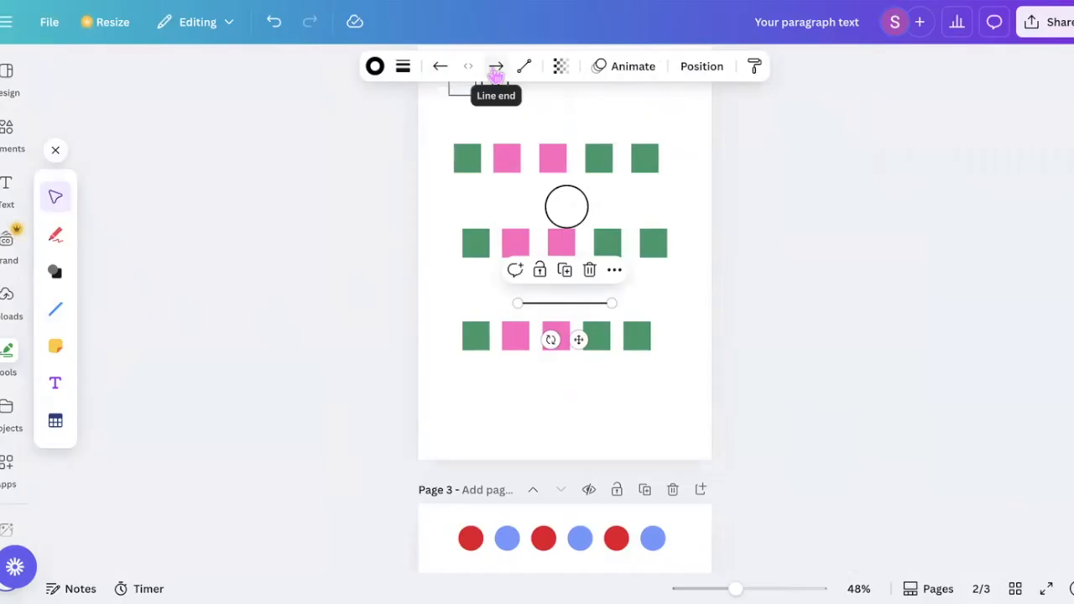
Try an open arrowhead on the start of the line, and remove it again.
{"action": "left_click", "coordinate": [445, 72]}
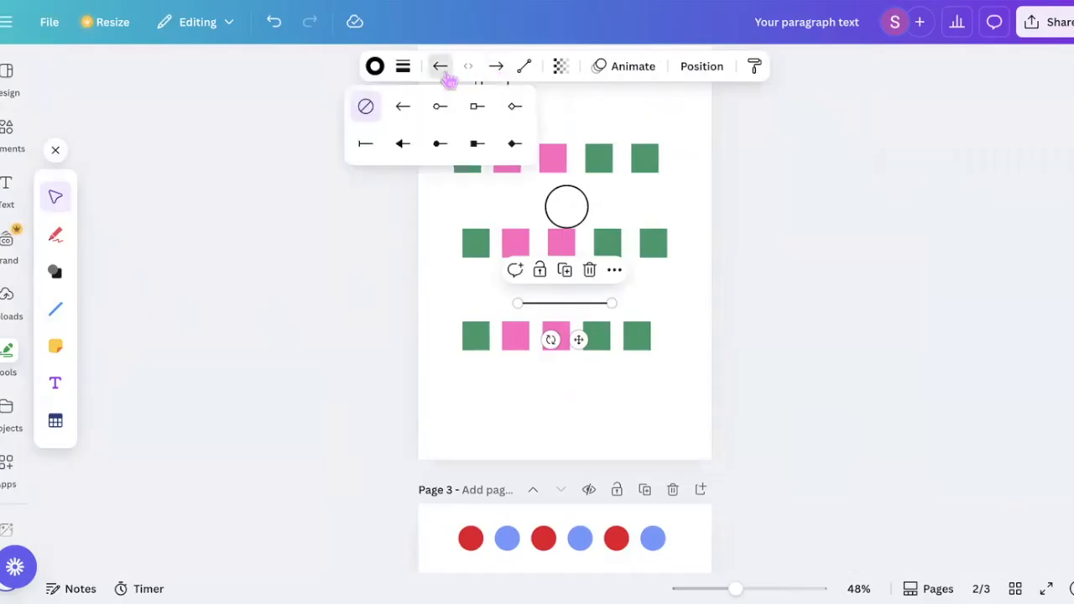
{"action": "left_click", "coordinate": [411, 116]}
{"action": "left_click", "coordinate": [694, 322]}
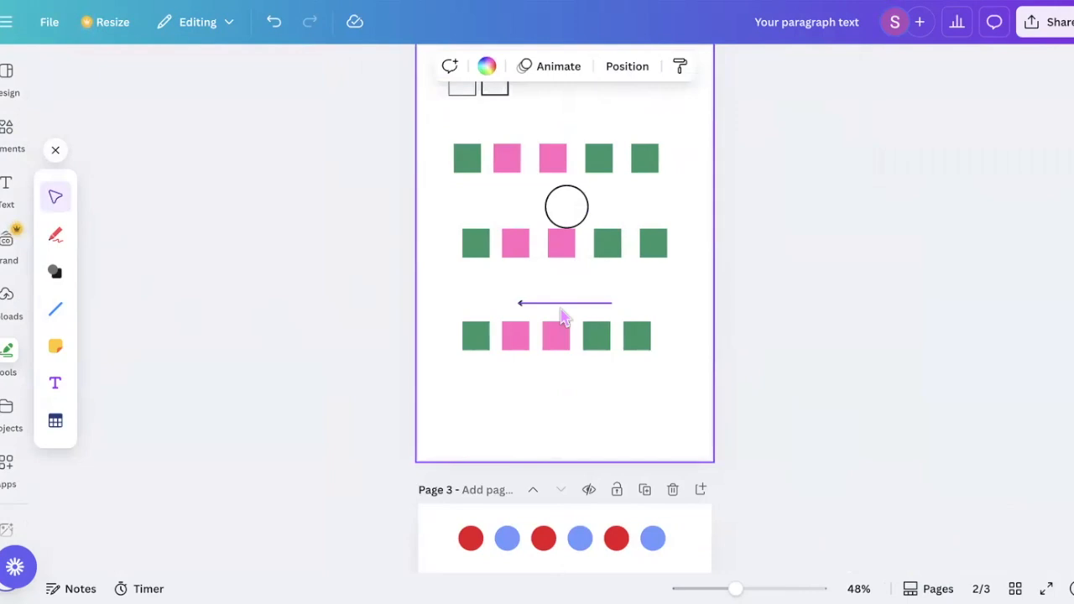
{"action": "left_click", "coordinate": [564, 315]}
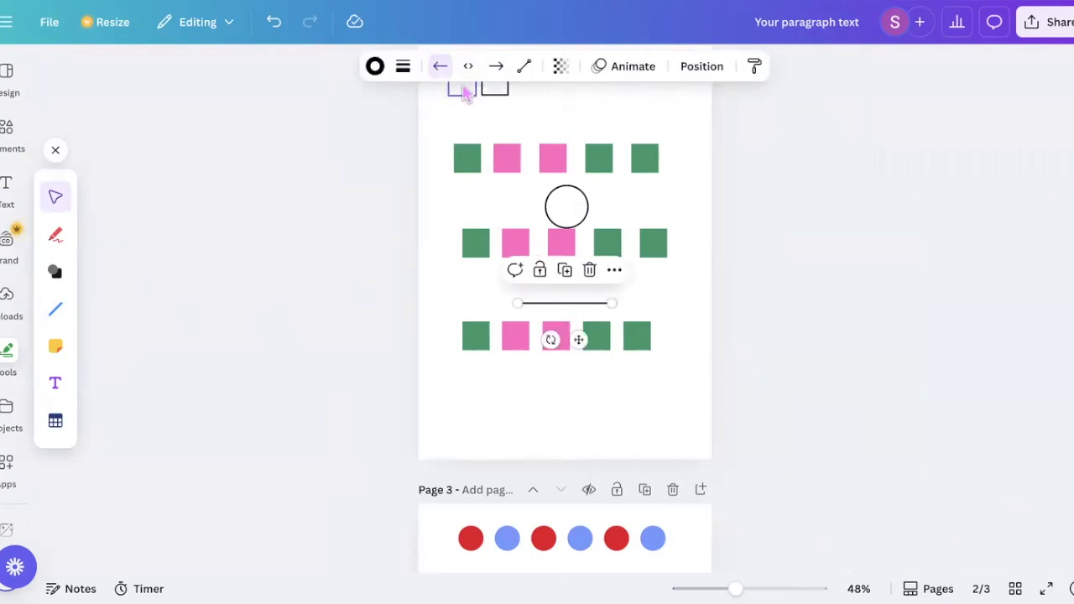
{"action": "left_click", "coordinate": [440, 67]}
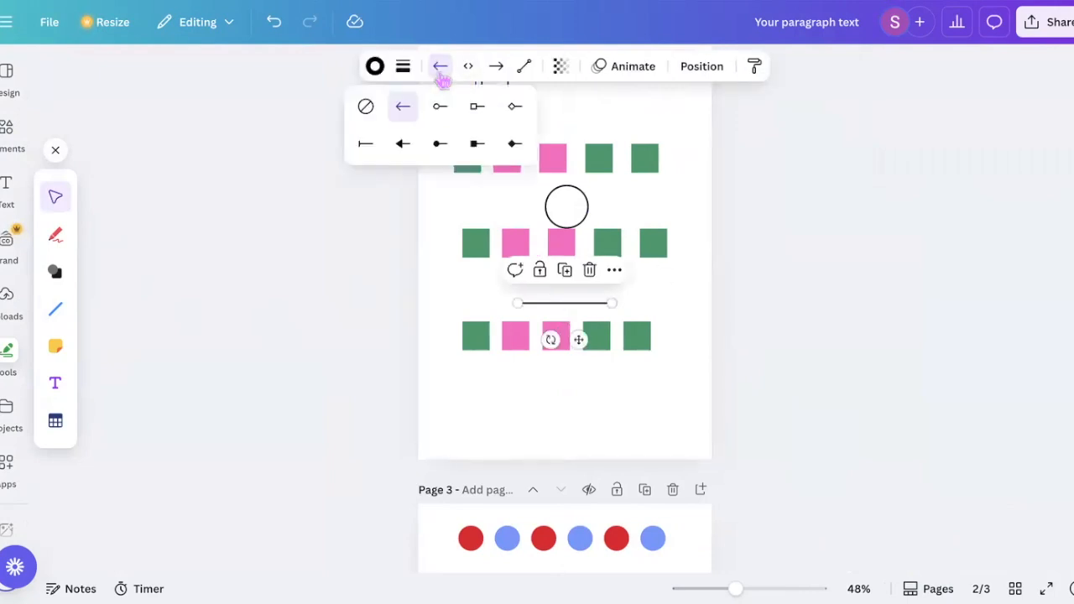
{"action": "left_click", "coordinate": [365, 107]}
Add an open arrowhead to the end of the straight line between the middle and bottom rows of squares.
{"action": "left_click", "coordinate": [496, 66]}
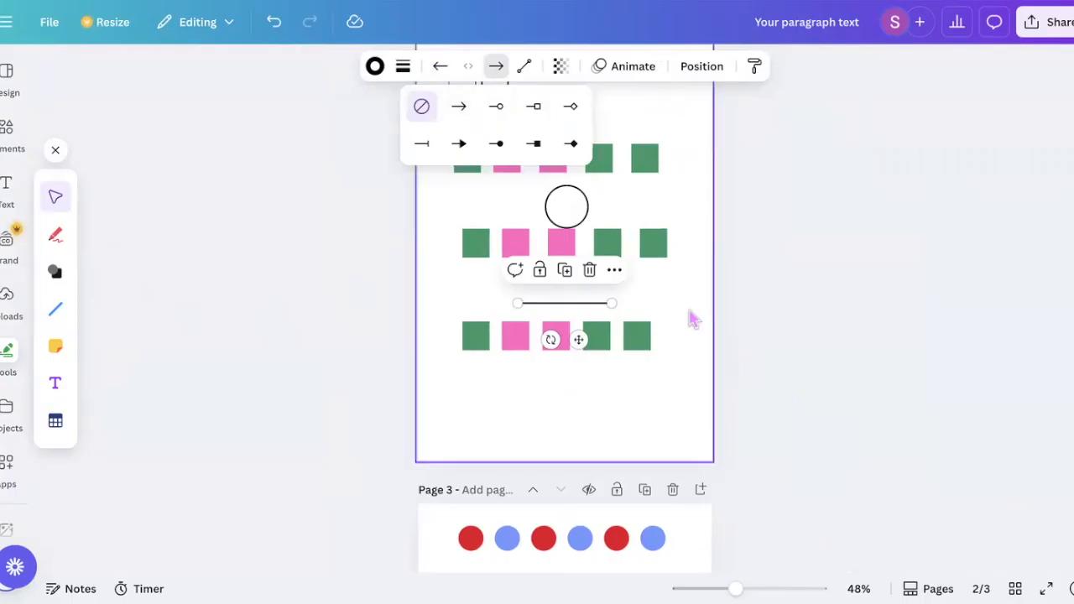
{"action": "left_click", "coordinate": [692, 319]}
{"action": "left_click", "coordinate": [602, 305]}
{"action": "left_click", "coordinate": [496, 66]}
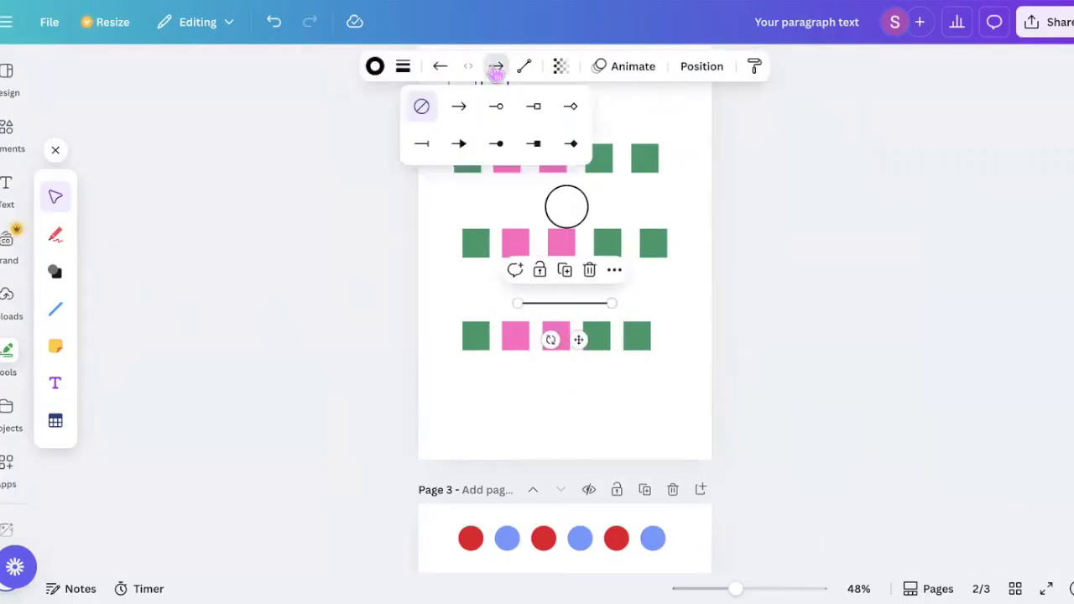
{"action": "left_click", "coordinate": [459, 107]}
{"action": "left_click", "coordinate": [702, 311]}
{"action": "scroll", "coordinate": [702, 314], "scroll_direction": "up", "scroll_amount": 5}
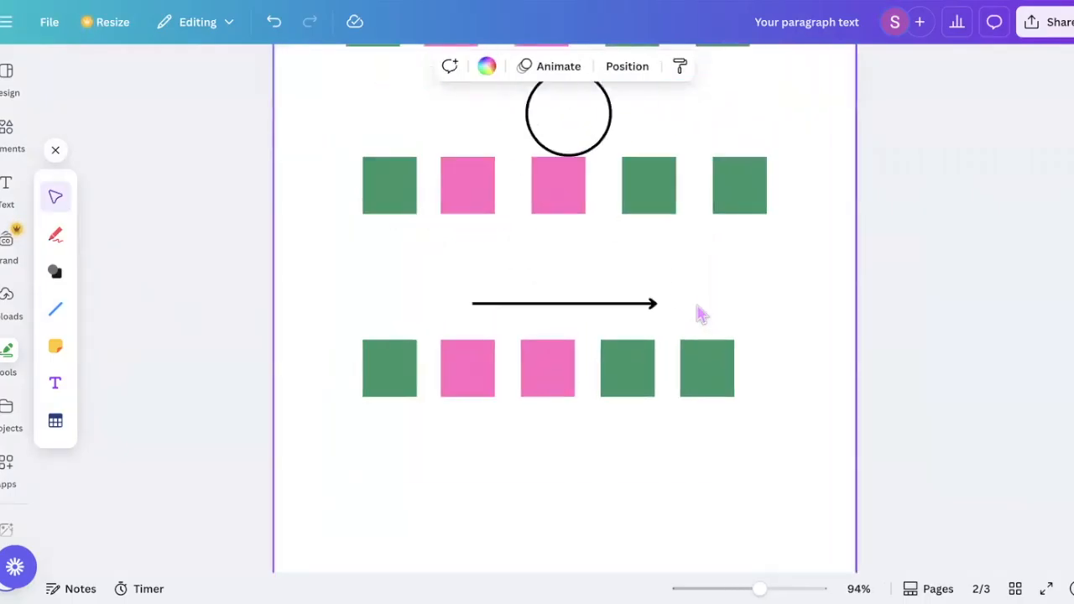
{"action": "scroll", "coordinate": [671, 314], "scroll_direction": "up", "scroll_amount": 3}
{"action": "left_click", "coordinate": [662, 306]}
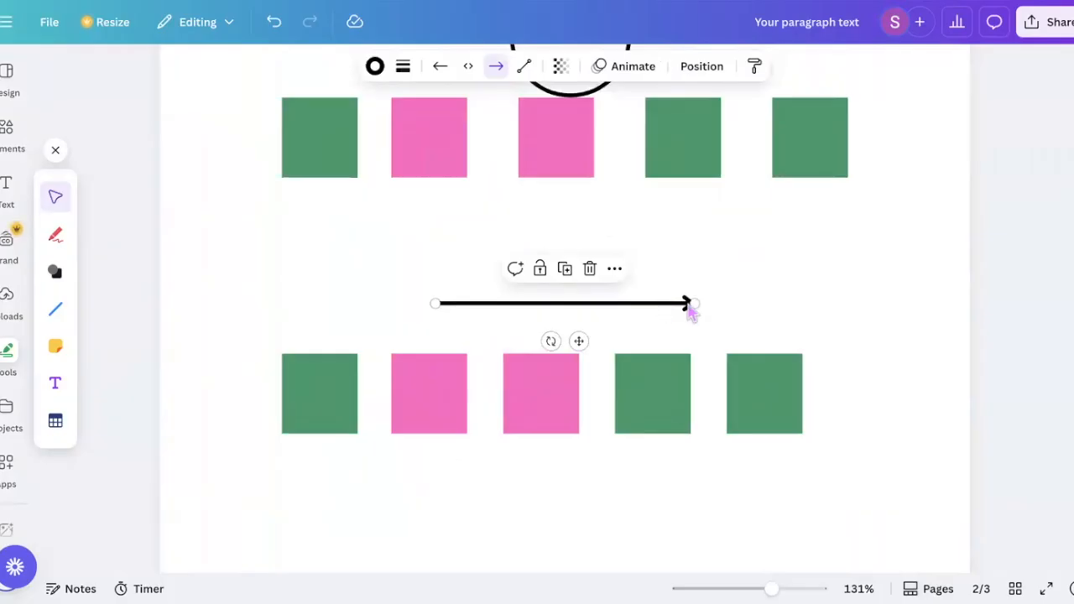
Set both the start and the end of the line to the flat bar style, and check the line ends up close.
{"action": "left_click", "coordinate": [495, 67]}
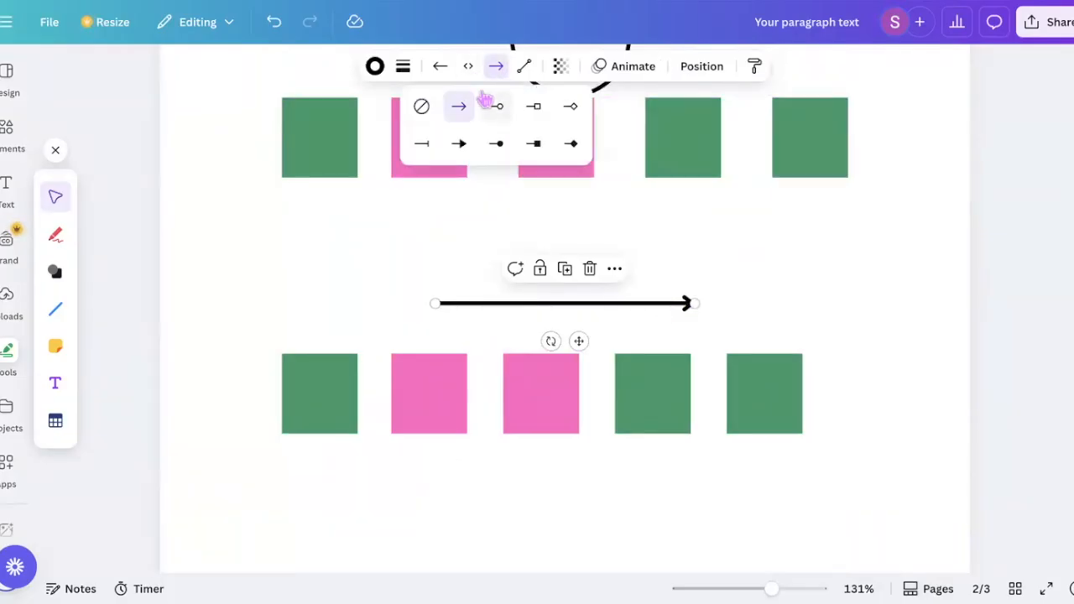
{"action": "left_click", "coordinate": [439, 67]}
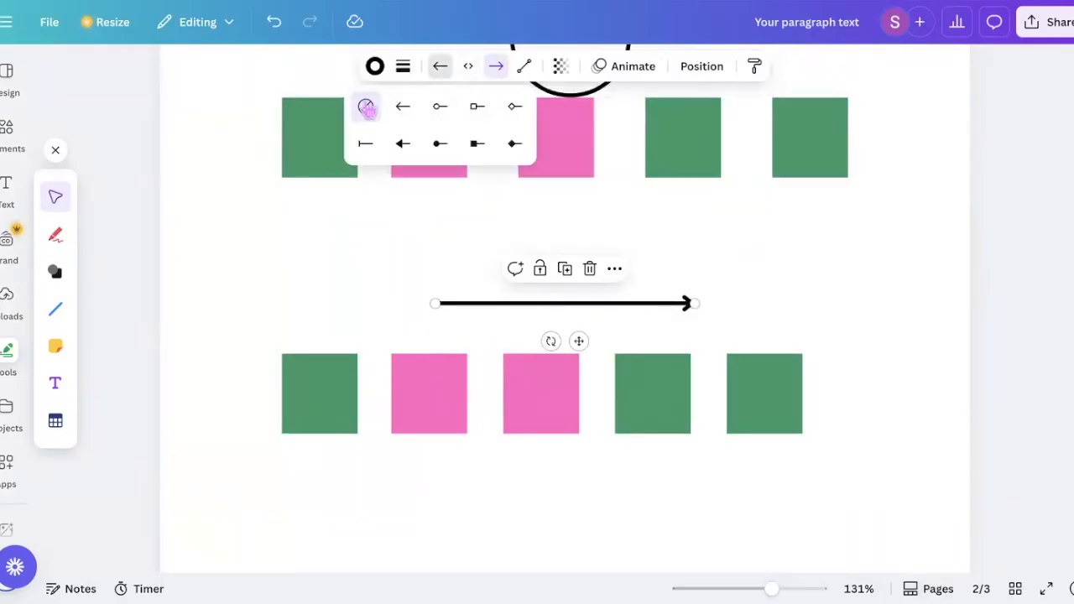
{"action": "left_click", "coordinate": [365, 143]}
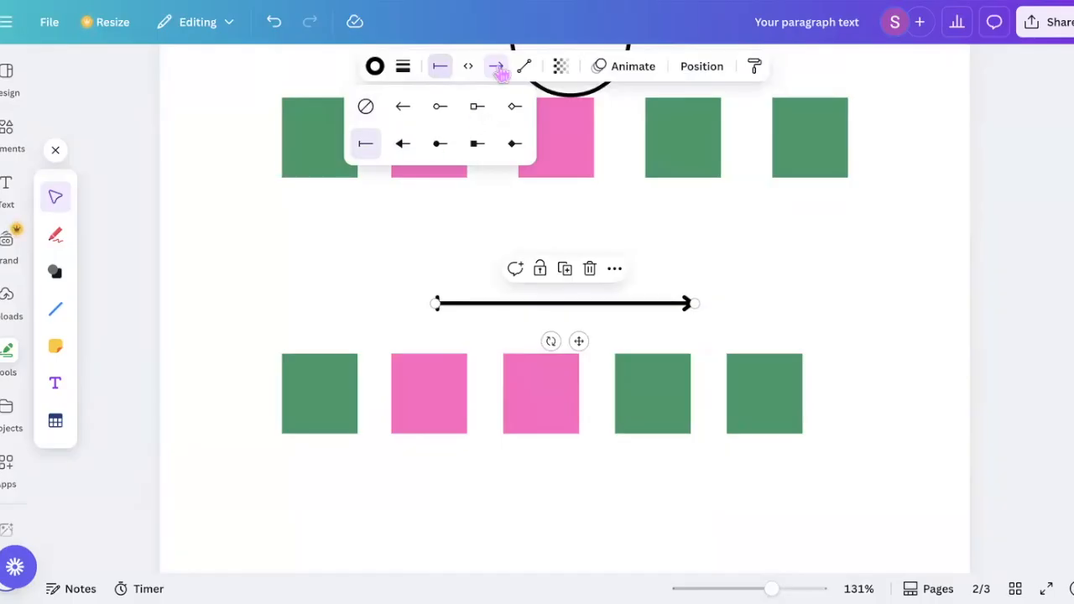
{"action": "left_click", "coordinate": [495, 66]}
{"action": "left_click", "coordinate": [425, 145]}
{"action": "left_click", "coordinate": [808, 324]}
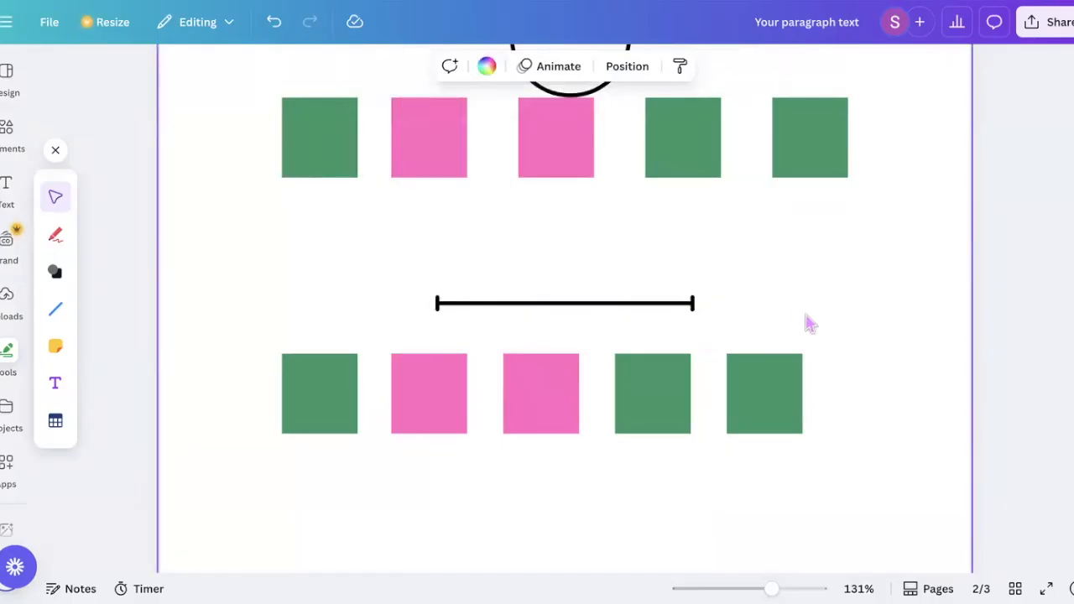
{"action": "scroll", "coordinate": [808, 324], "scroll_direction": "up", "scroll_amount": 5}
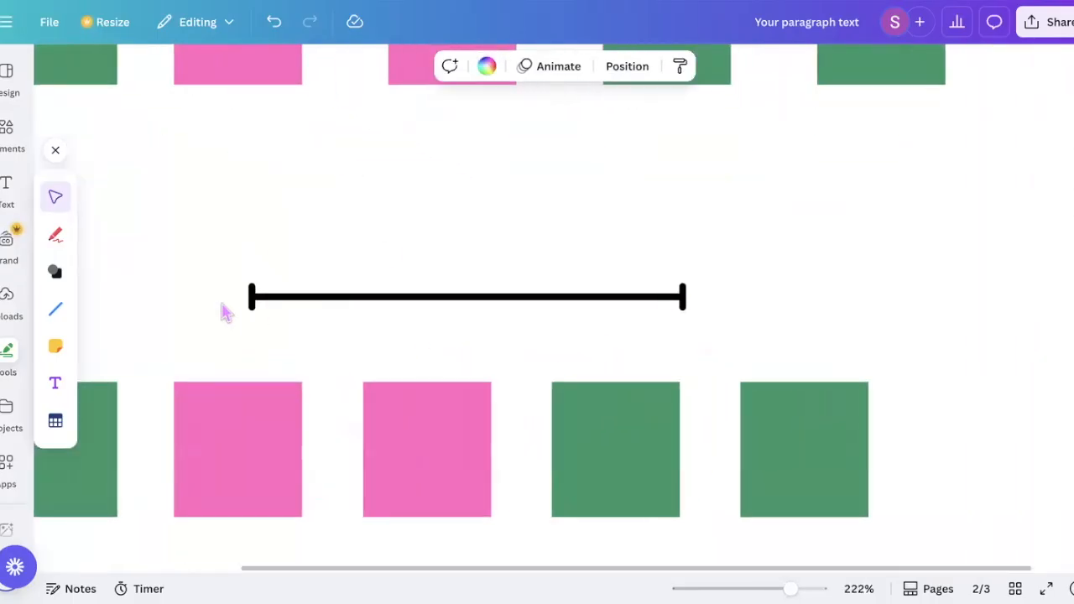
{"action": "scroll", "coordinate": [225, 312], "scroll_direction": "down", "scroll_amount": 4}
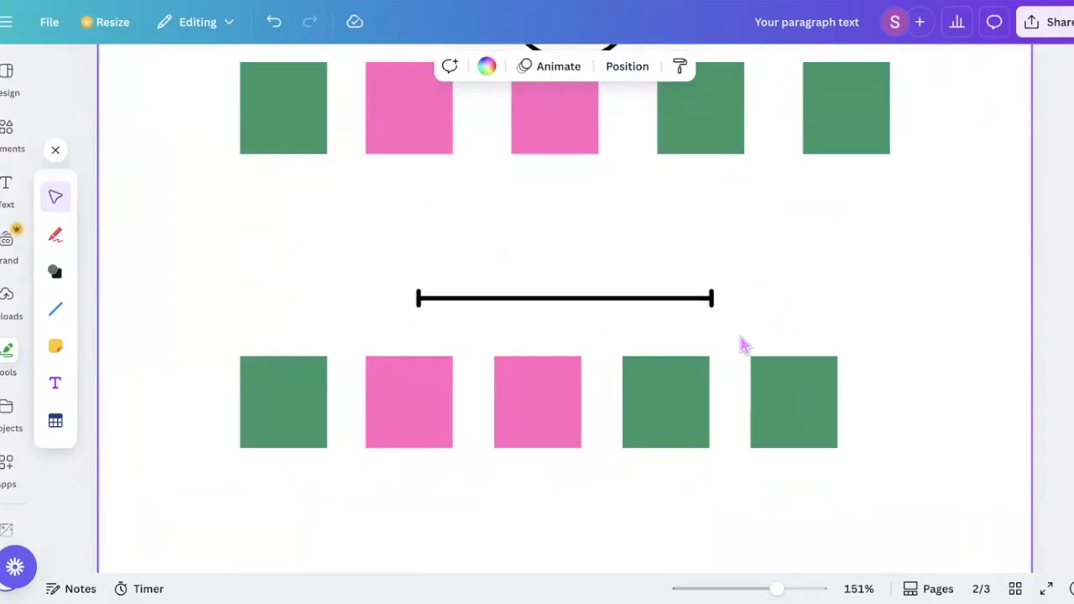
Try filled triangle, circle, square and diamond ends and an open arrowhead on the line's start, and set the start to none.
{"action": "left_click", "coordinate": [526, 307]}
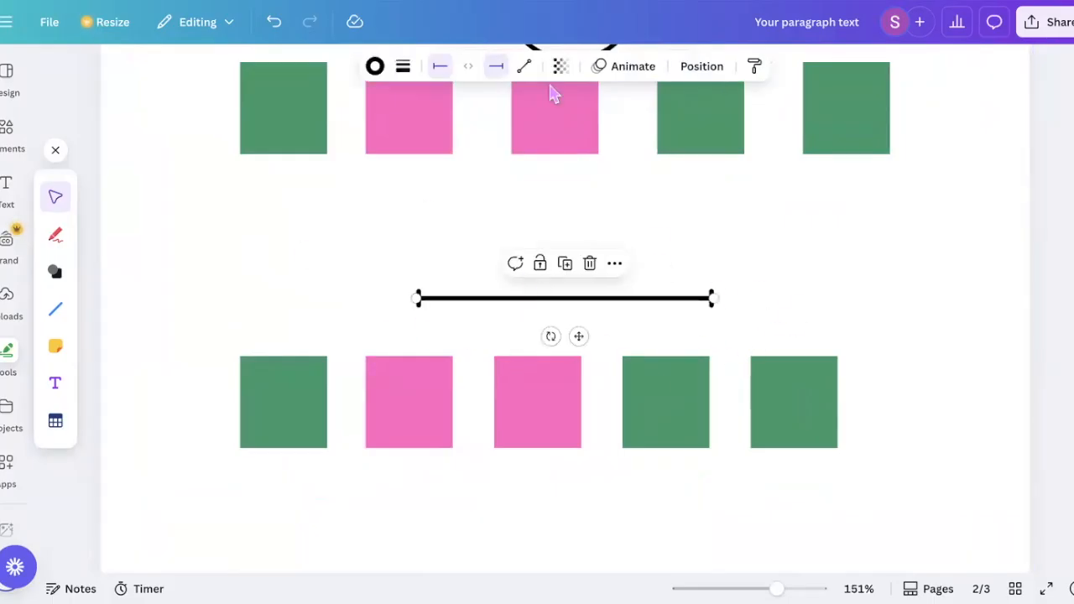
{"action": "left_click", "coordinate": [510, 67]}
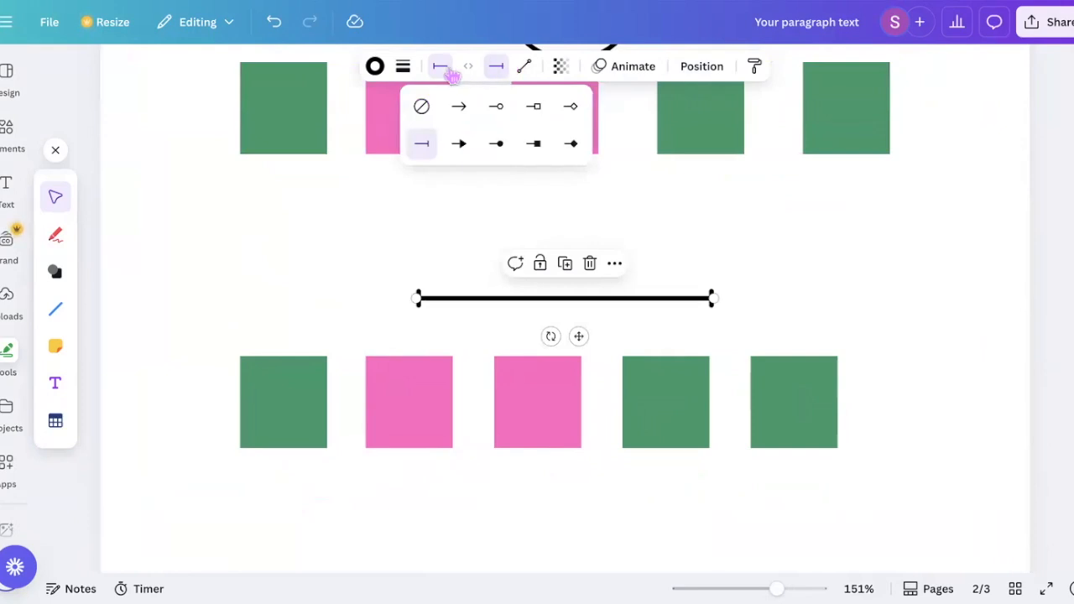
{"action": "left_click", "coordinate": [440, 66]}
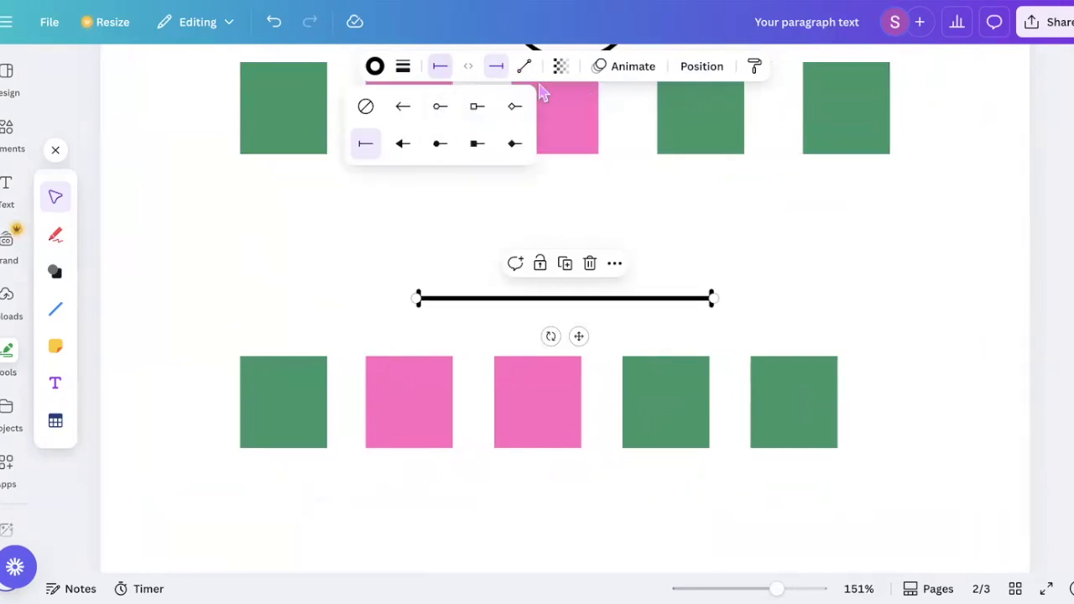
{"action": "left_click", "coordinate": [403, 145]}
{"action": "left_click", "coordinate": [440, 146]}
{"action": "left_click", "coordinate": [476, 145]}
{"action": "left_click", "coordinate": [514, 149]}
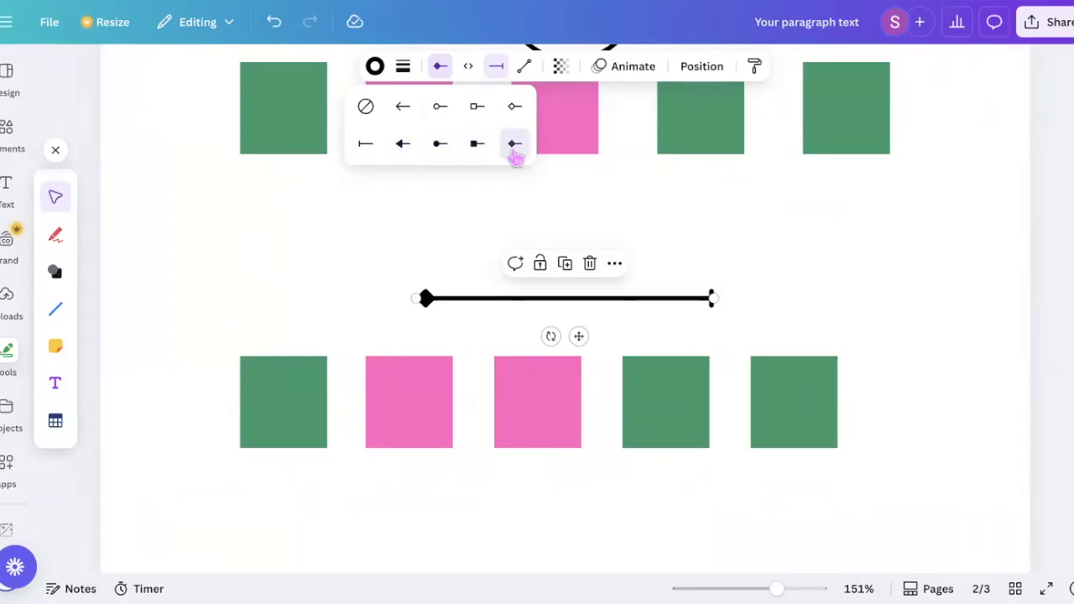
{"action": "left_click", "coordinate": [404, 148]}
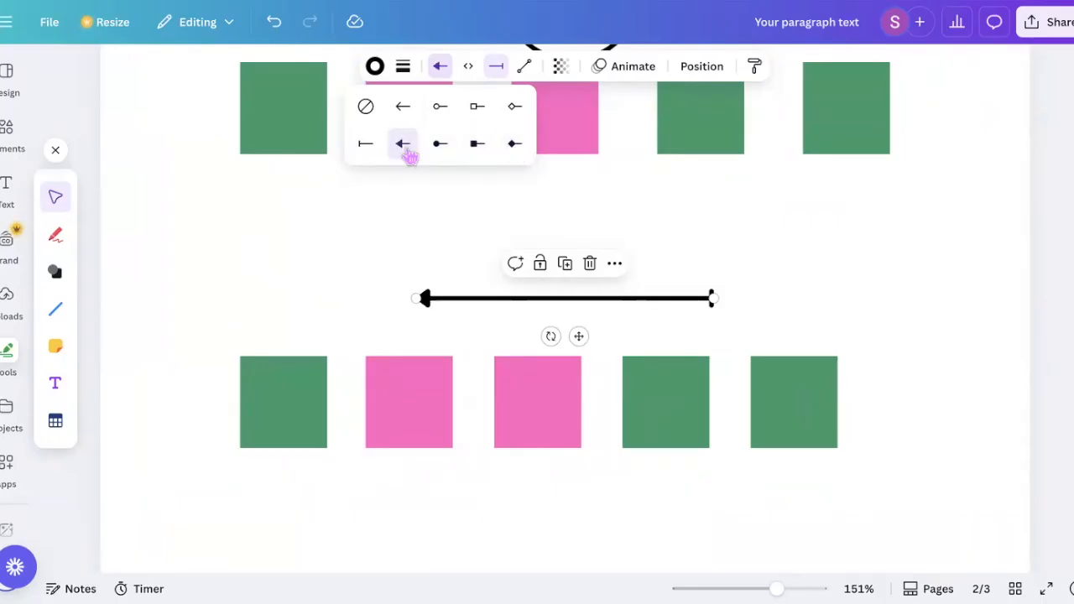
{"action": "left_click", "coordinate": [402, 107]}
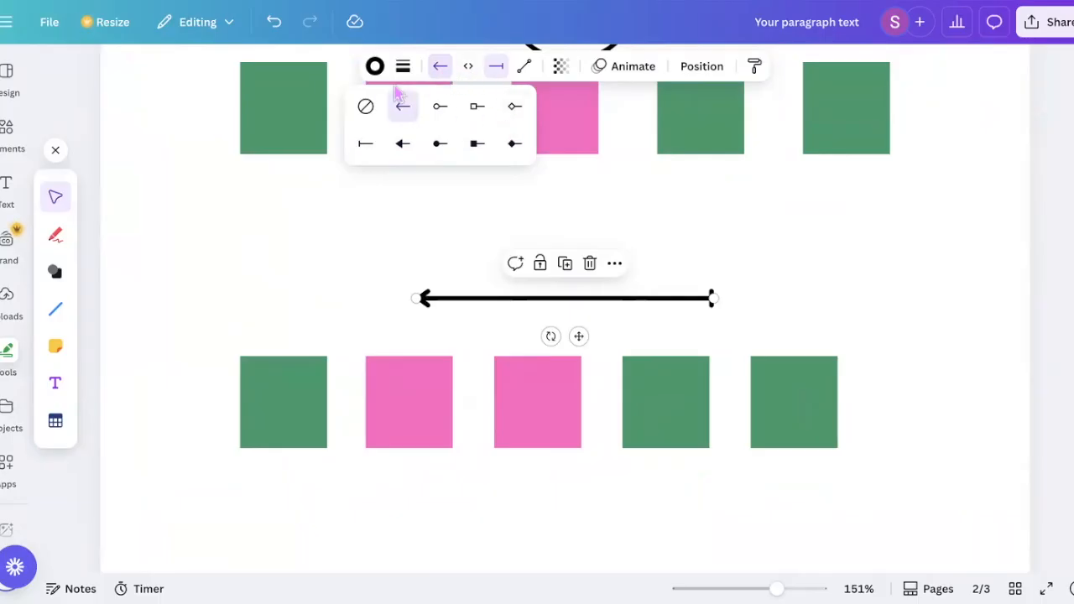
{"action": "left_click", "coordinate": [364, 106]}
Switch to the M_K_Growing patterns_WM7 design and page through from page 4 to page 28, examining how arrows, boxes and shapes are laid out.
{"action": "scroll", "coordinate": [440, 256], "scroll_direction": "down", "scroll_amount": 5}
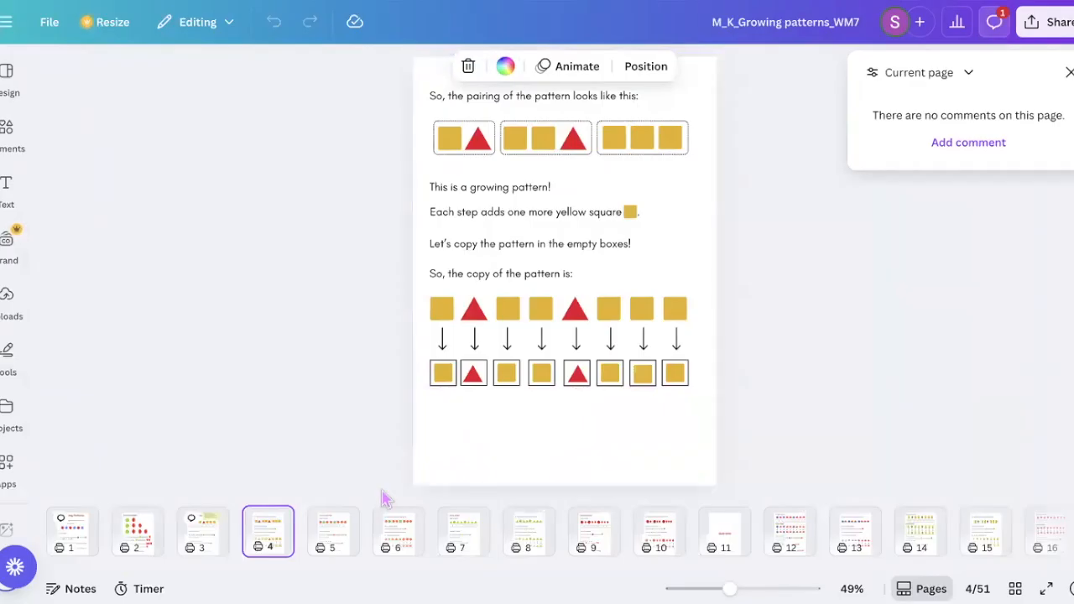
{"action": "left_click", "coordinate": [338, 519]}
{"action": "left_click", "coordinate": [271, 442]}
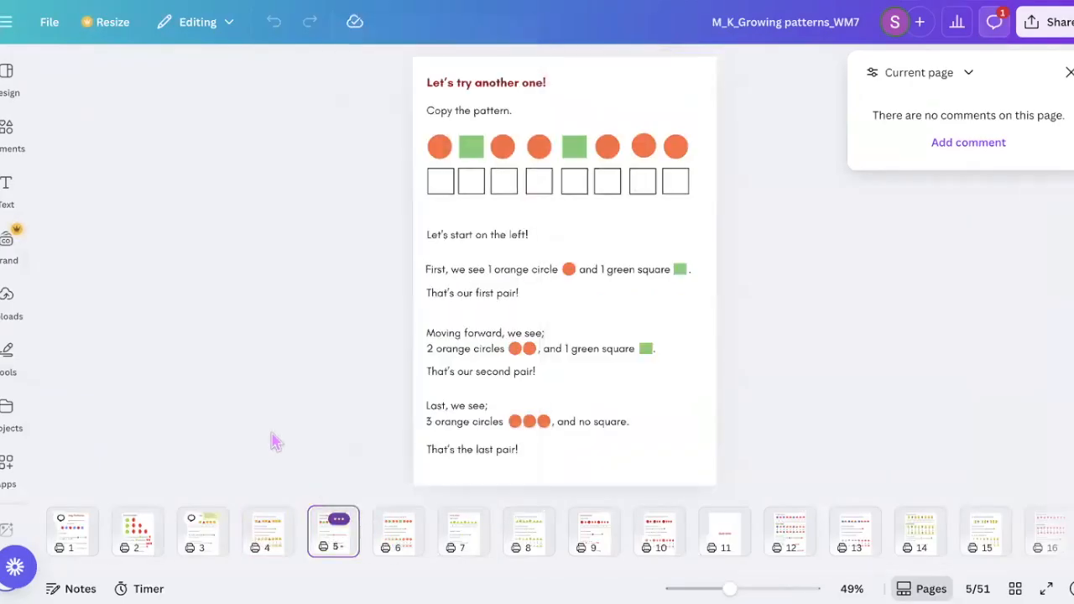
{"action": "left_click", "coordinate": [401, 546]}
{"action": "key", "text": "Right"}
{"action": "key", "text": "Right"}
{"action": "key", "text": "Right"}
{"action": "key", "text": "Right"}
{"action": "key", "text": "Right"}
{"action": "key", "text": "Right"}
{"action": "key", "text": "Right"}
{"action": "key", "text": "Right"}
{"action": "key", "text": "Right"}
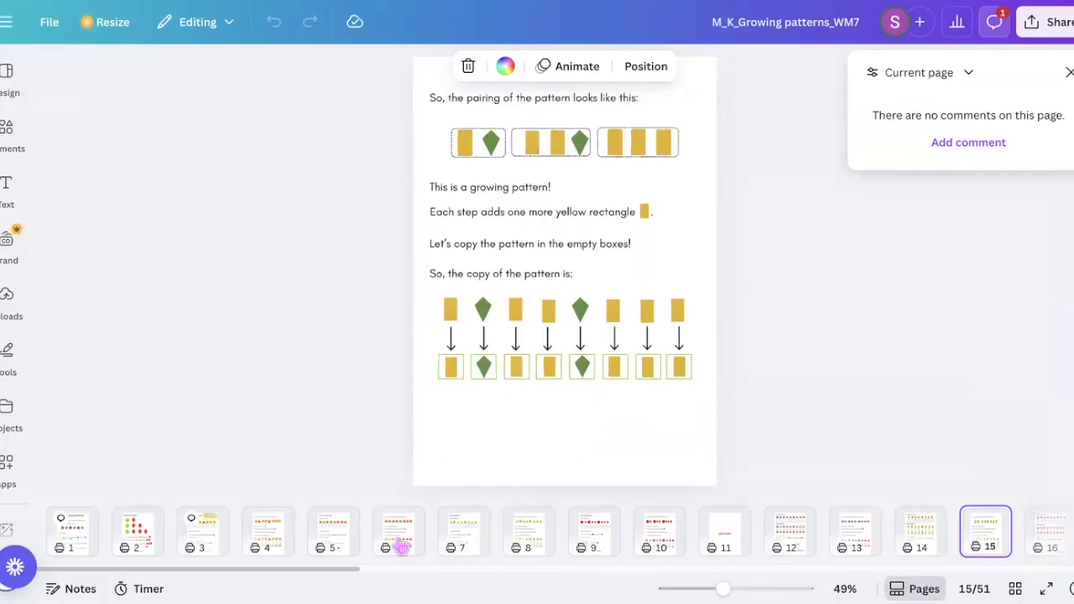
{"action": "key", "text": "Left"}
{"action": "key", "text": "Right"}
{"action": "key", "text": "Right"}
{"action": "key", "text": "Right"}
{"action": "key", "text": "Right"}
{"action": "key", "text": "Right"}
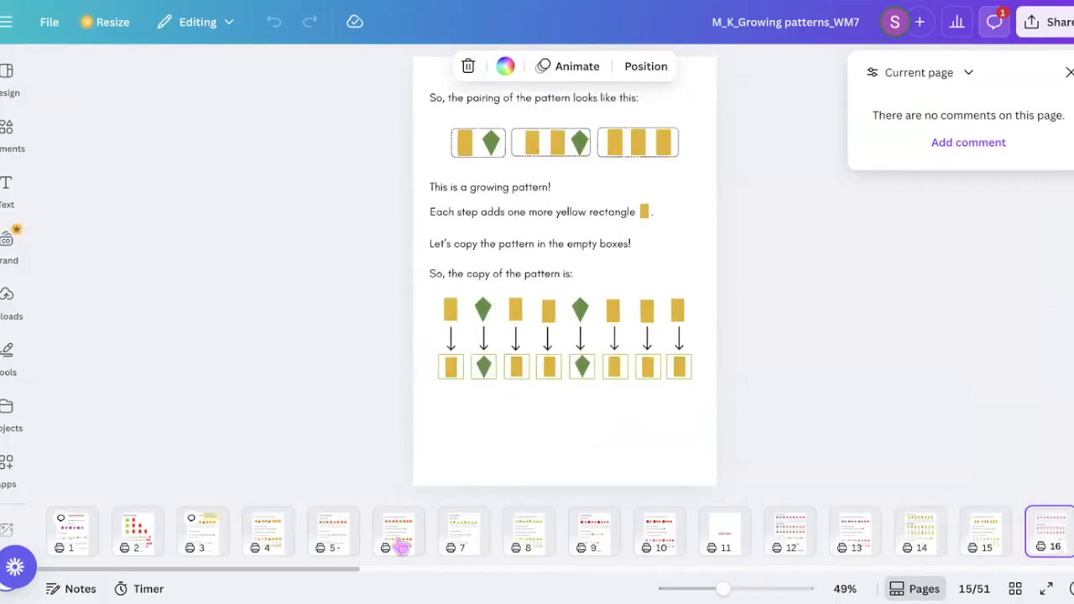
{"action": "key", "text": "Right"}
{"action": "key", "text": "Right"}
{"action": "key", "text": "Right"}
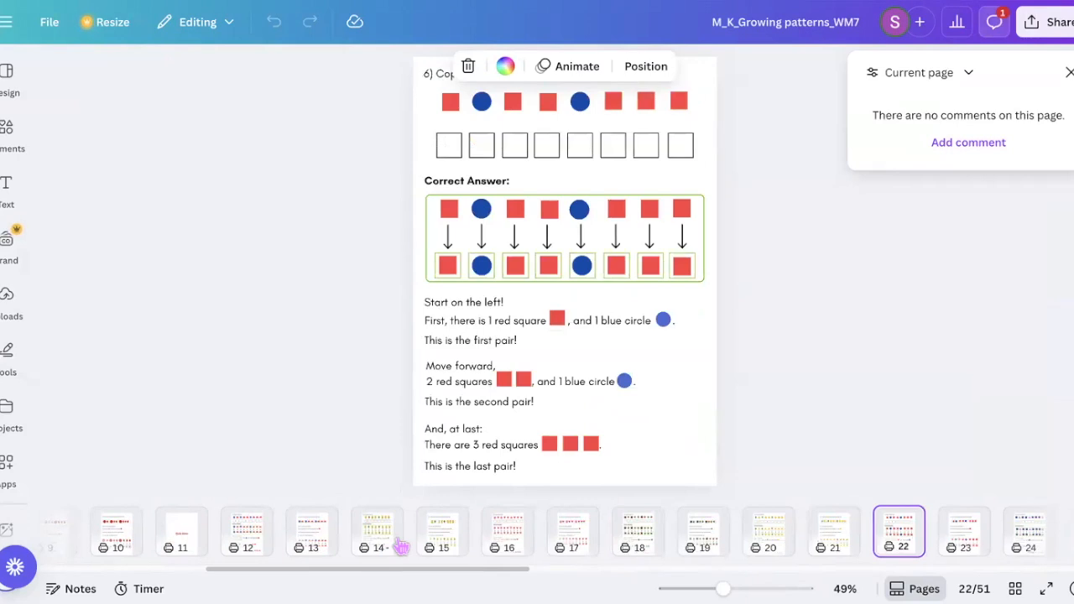
{"action": "key", "text": "Right"}
{"action": "key", "text": "Right"}
{"action": "key", "text": "Right"}
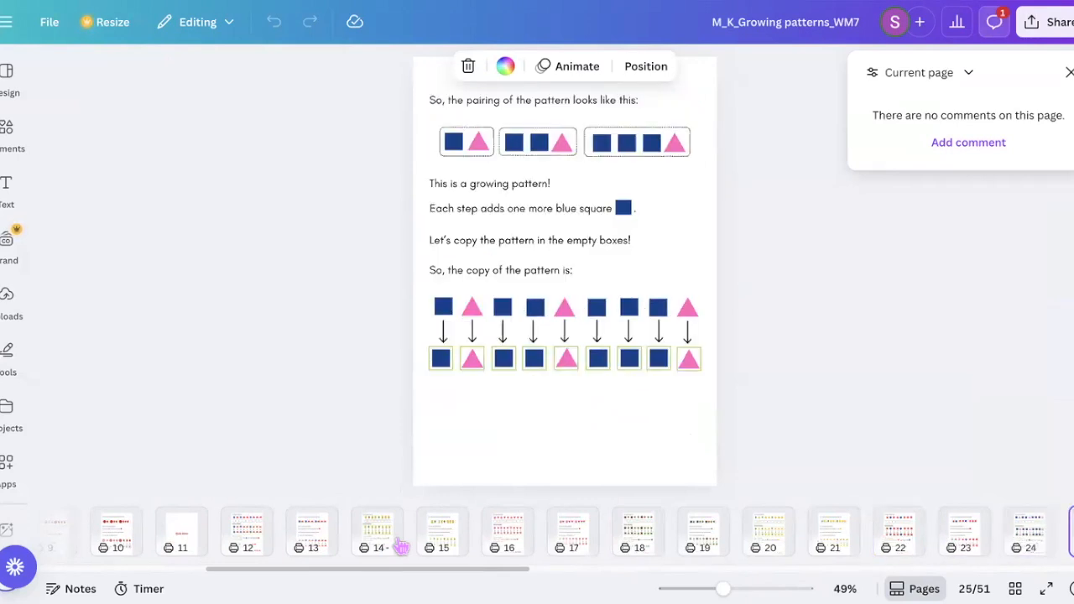
{"action": "key", "text": "Right"}
{"action": "key", "text": "Right"}
{"action": "key", "text": "Right"}
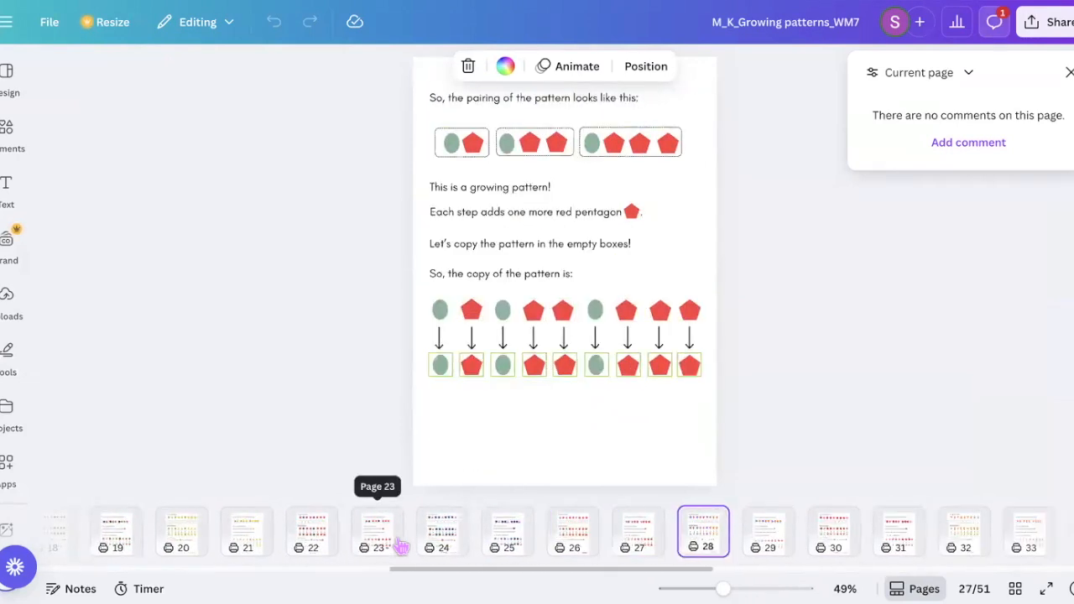